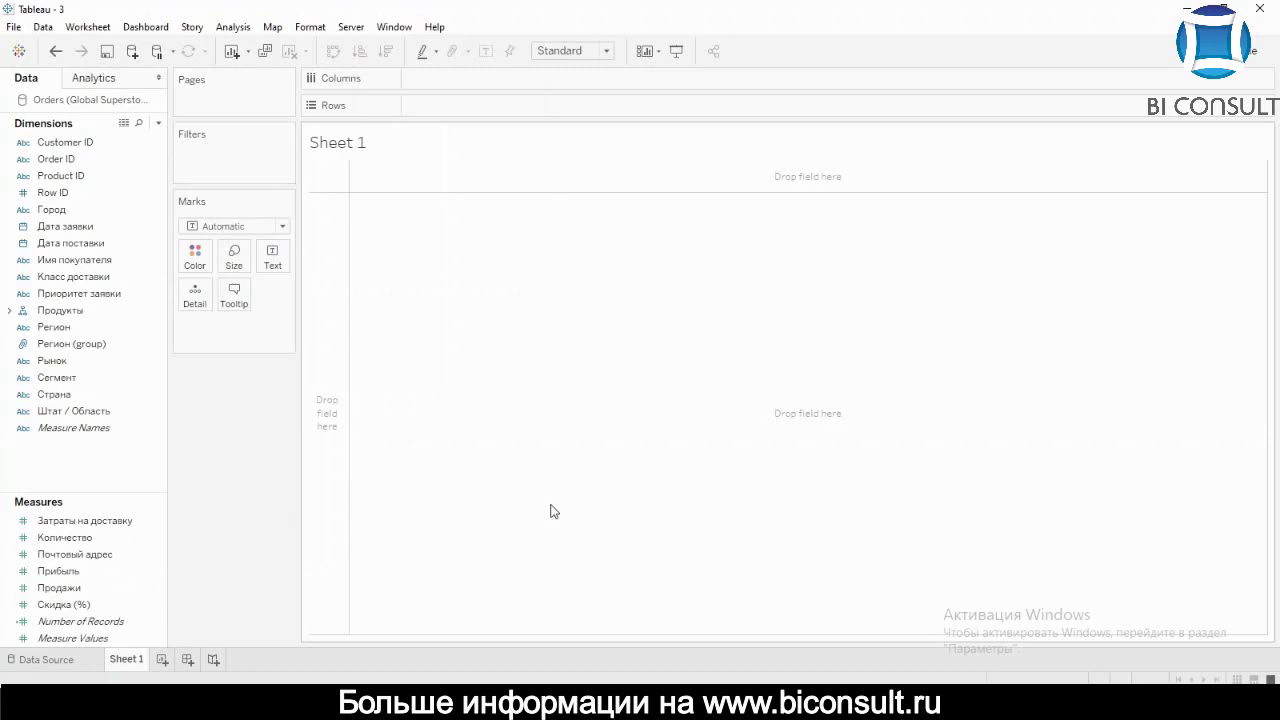
Step: Build a horizontal bar chart of Продажи by Подкатегория and sort the bars in descending order of sales
{"action": "left_click", "coordinate": [112, 346]}
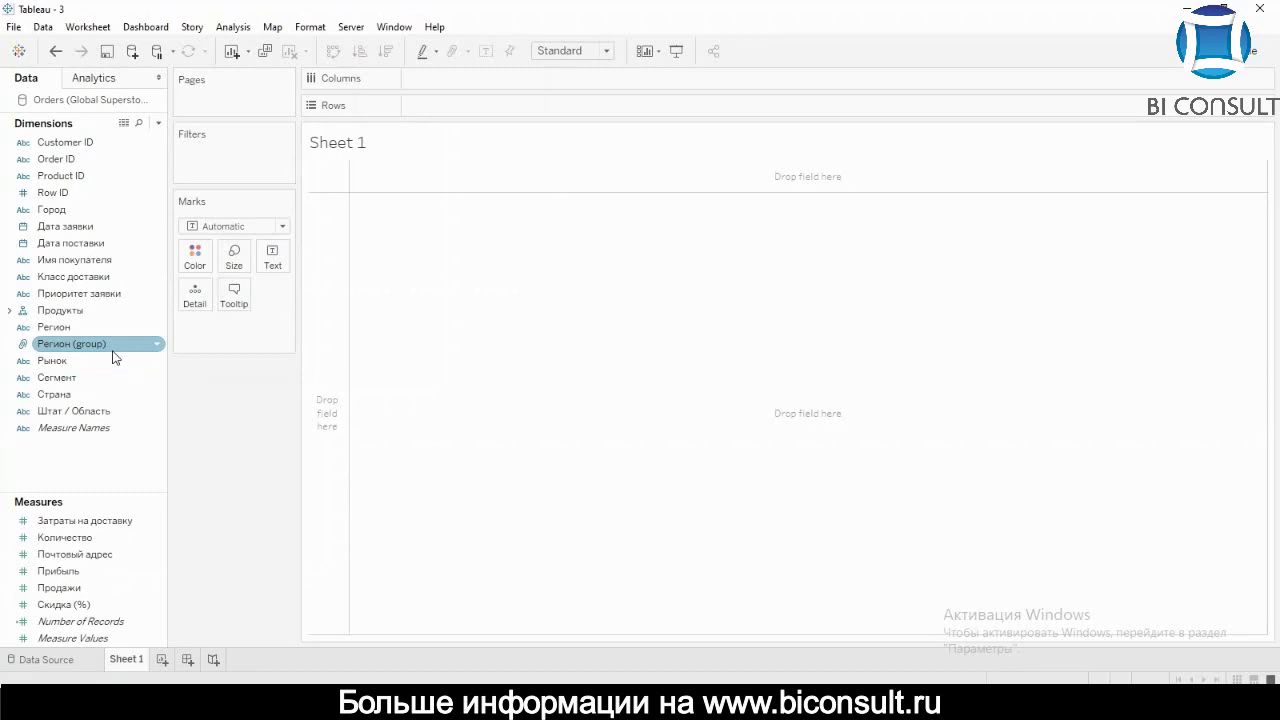
{"action": "left_click", "coordinate": [86, 431]}
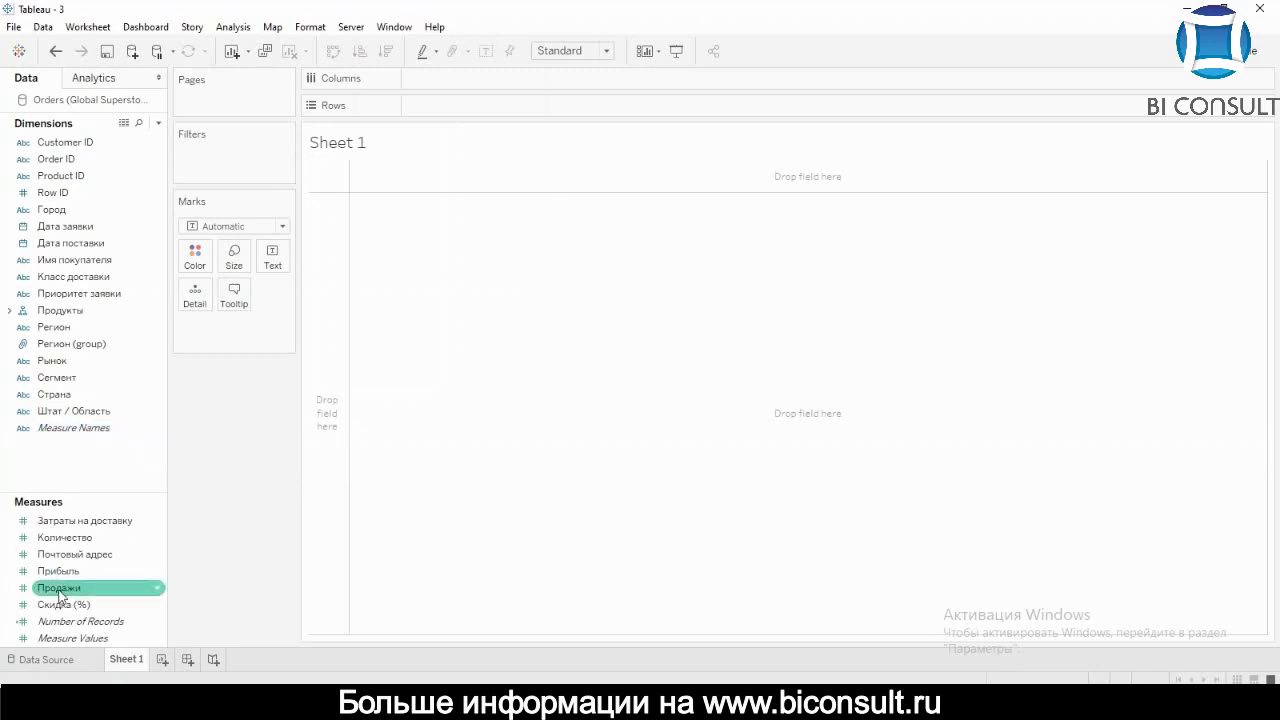
{"action": "left_click", "coordinate": [8, 310]}
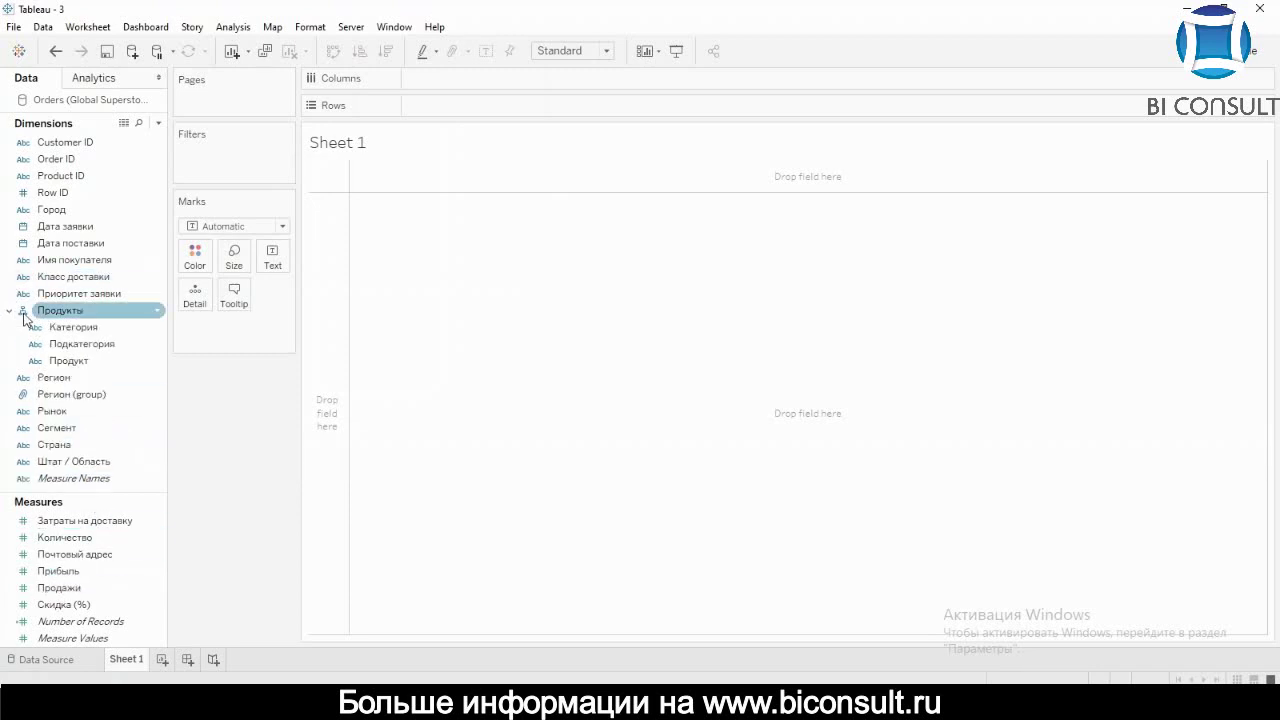
{"action": "mouse_move", "coordinate": [82, 343]}
{"action": "left_mouse_down"}
{"action": "mouse_move", "coordinate": [418, 98]}
{"action": "mouse_move", "coordinate": [331, 194]}
{"action": "mouse_move", "coordinate": [82, 633]}
{"action": "left_mouse_up"}
{"action": "left_click_drag", "start_coordinate": [59, 587], "coordinate": [469, 72]}
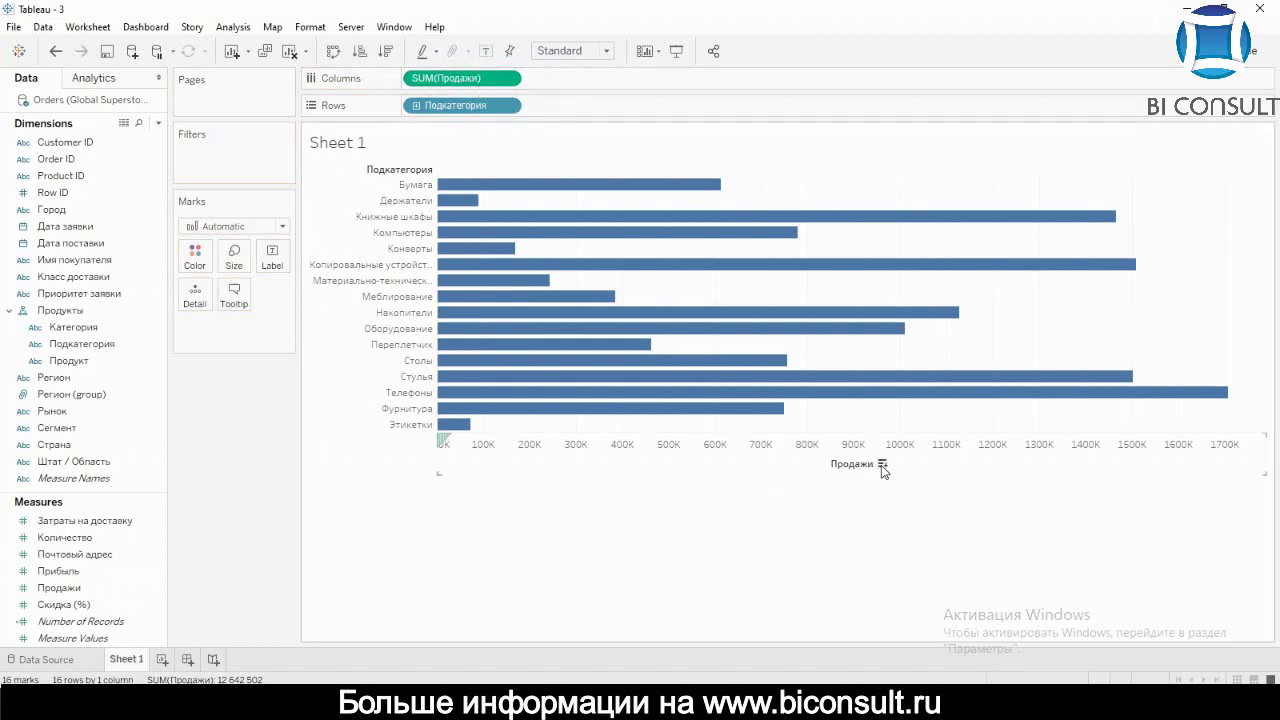
{"action": "left_click", "coordinate": [881, 464]}
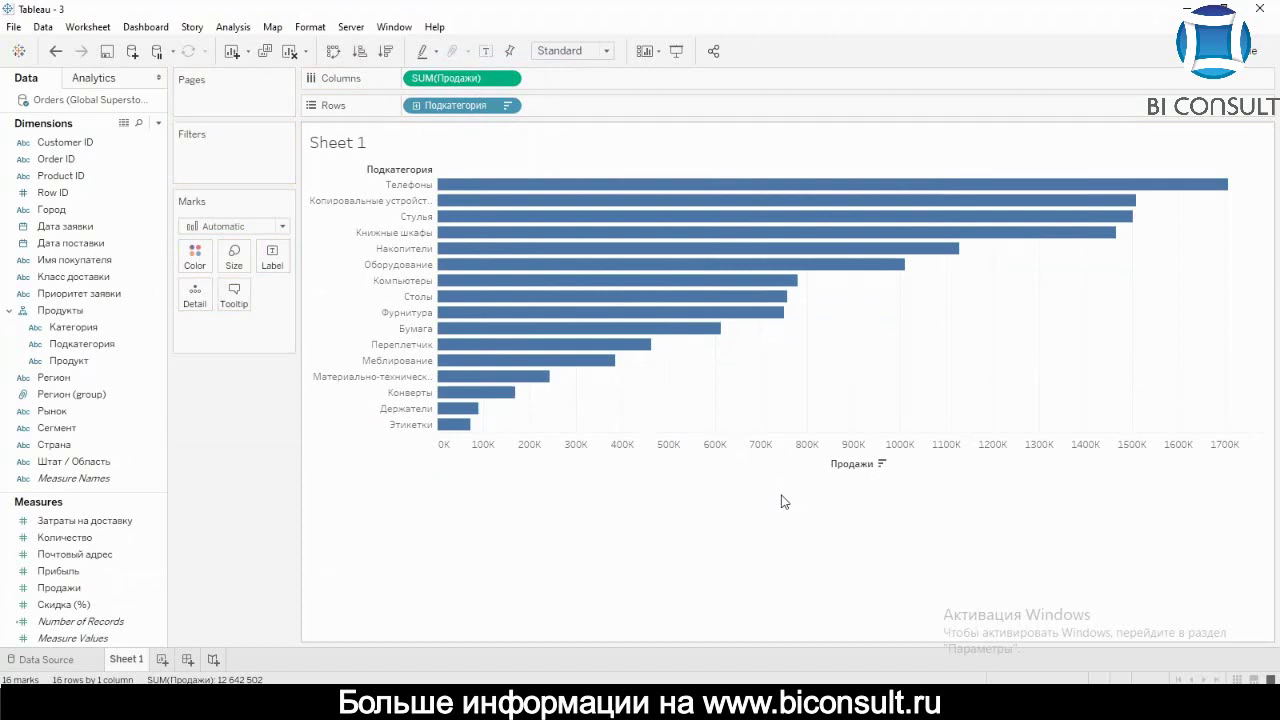
Step: Create a set named "Top 5 subcat by sales" from the five longest bars in the chart
{"action": "left_click_drag", "start_coordinate": [987, 249], "coordinate": [751, 193]}
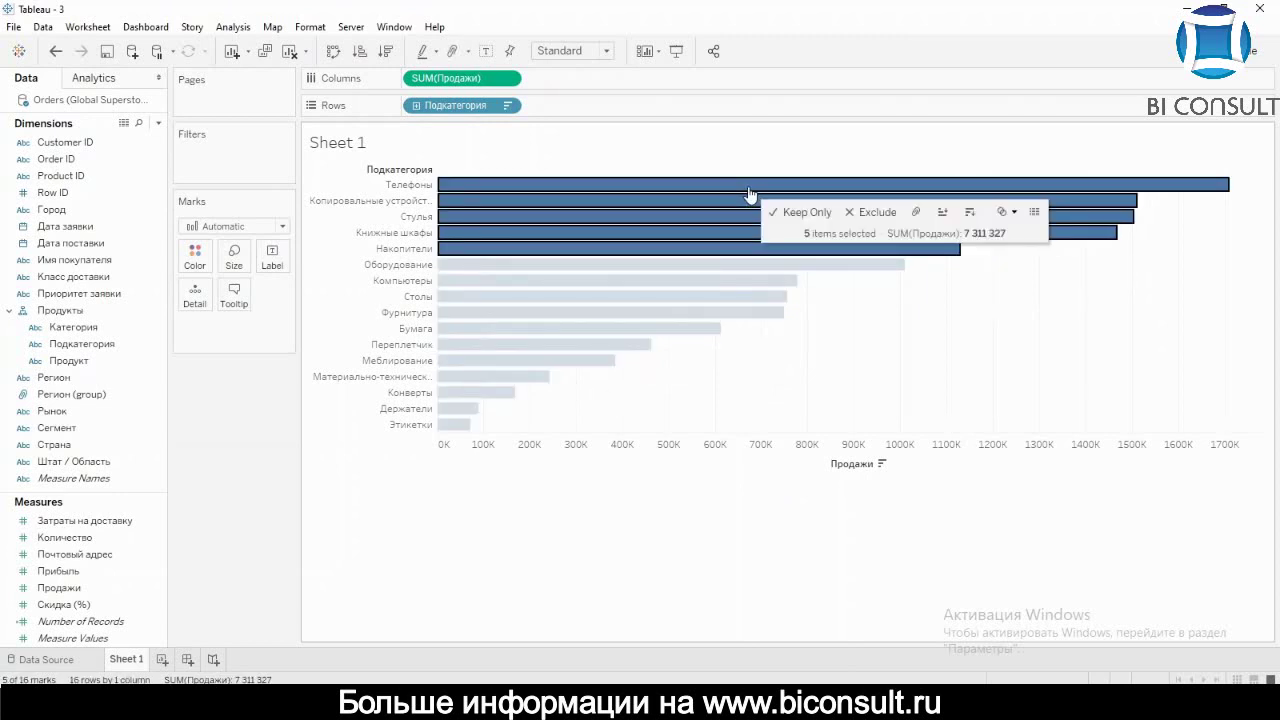
{"action": "left_click", "coordinate": [1000, 214]}
{"action": "left_click", "coordinate": [1020, 236]}
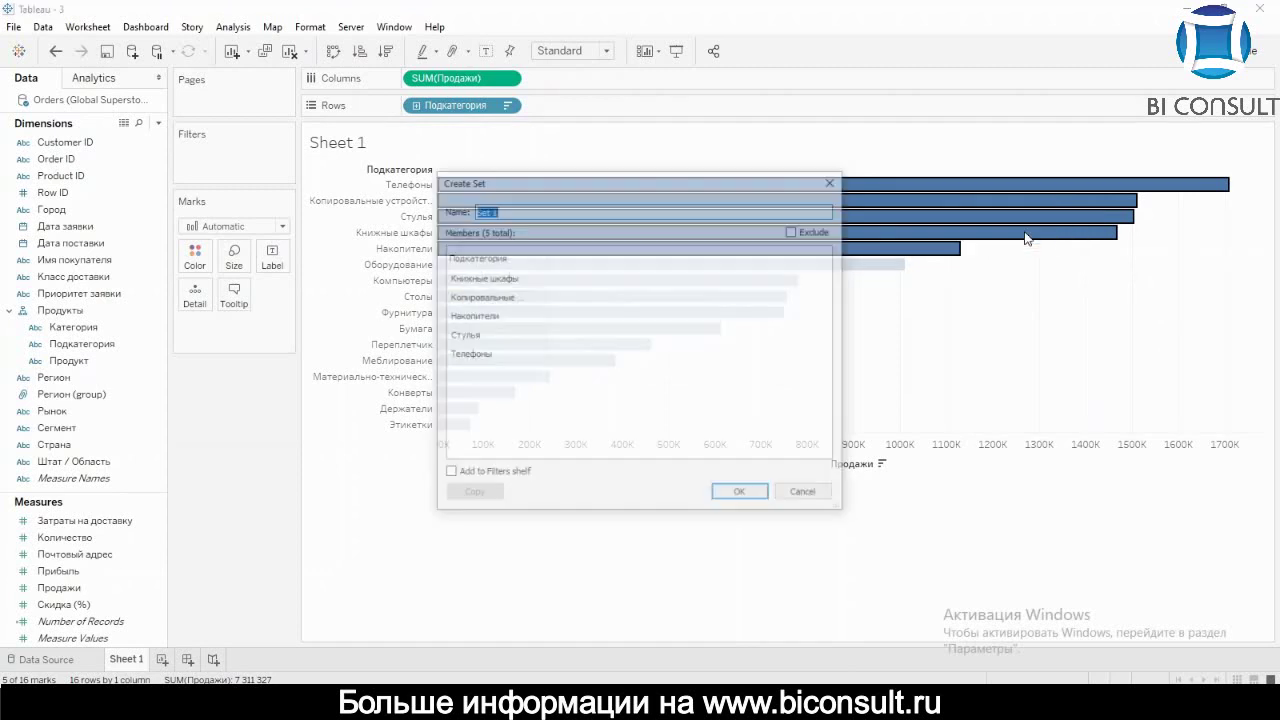
{"action": "mouse_move", "coordinate": [549, 306]}
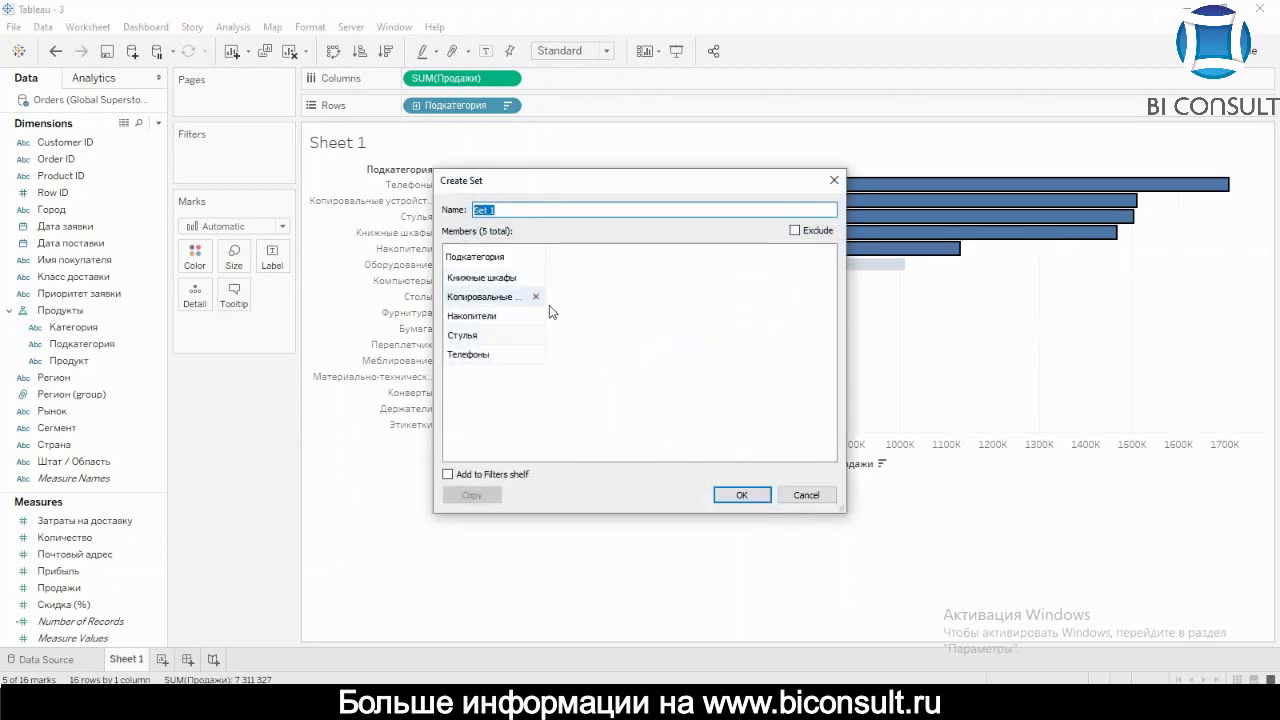
{"action": "key", "text": "BackSpace"}
{"action": "type", "text": "Top 5 subcat by sales"}
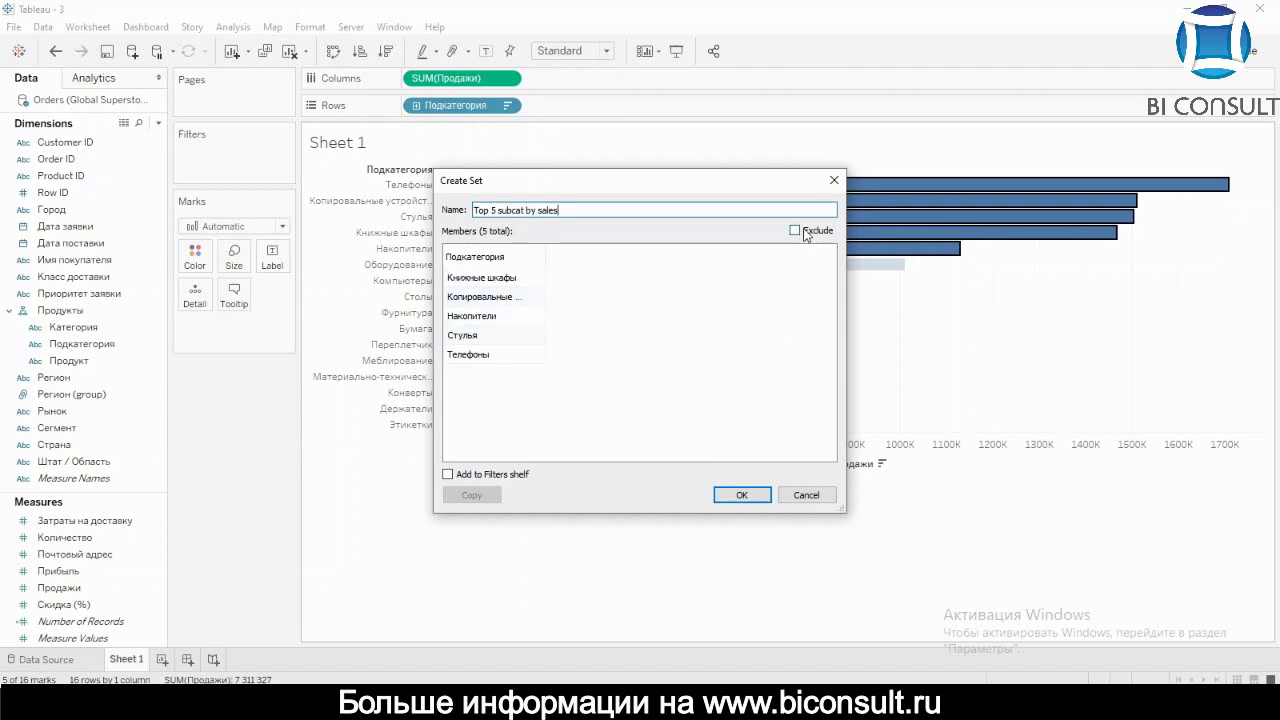
{"action": "left_click", "coordinate": [740, 494]}
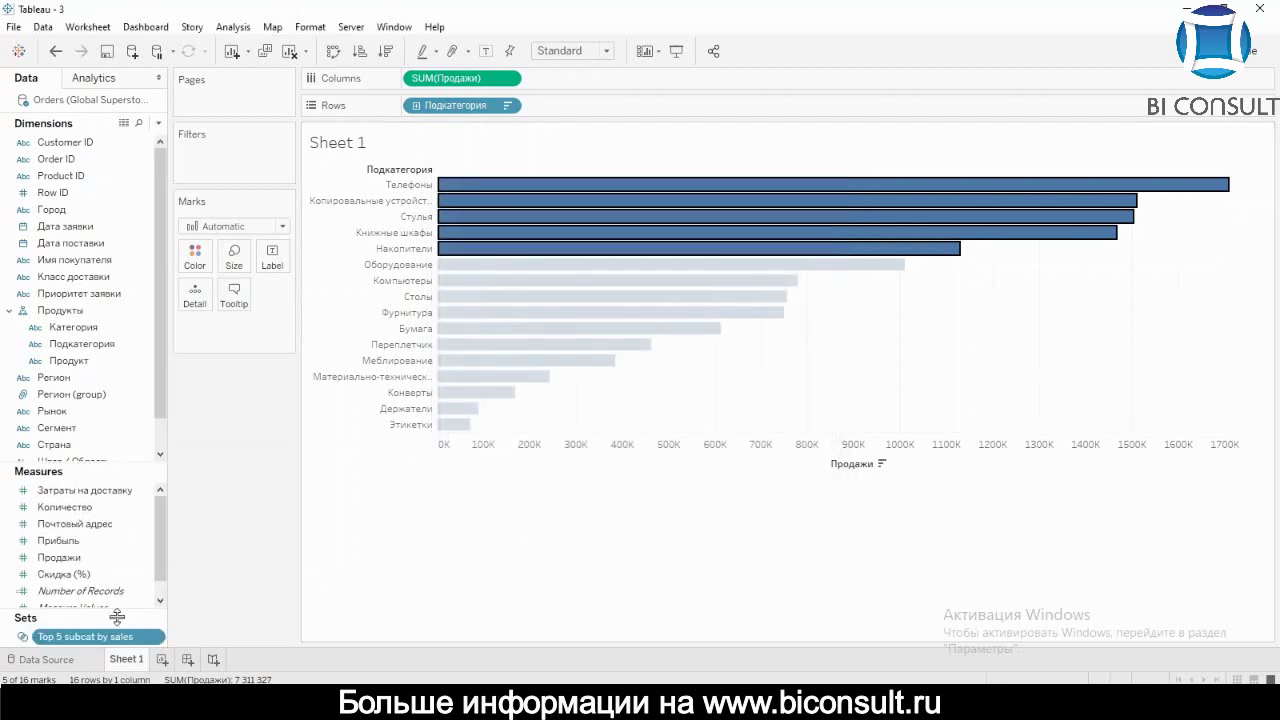
Step: Enlarge the list of sets, start a new set from the Штат / Область dimension and review its condition and top-limit options
{"action": "left_click_drag", "start_coordinate": [117, 617], "coordinate": [125, 542]}
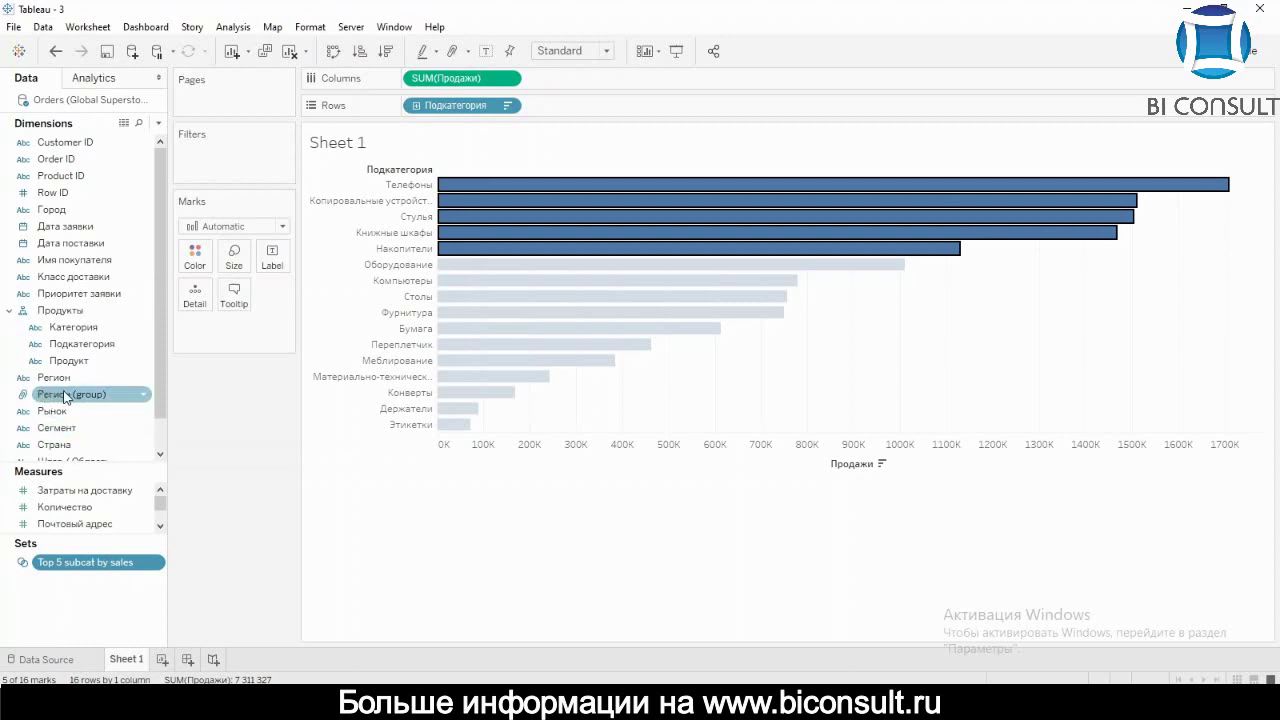
{"action": "scroll", "coordinate": [65, 397], "scroll_direction": "down", "scroll_amount": 1}
{"action": "scroll", "coordinate": [65, 397], "scroll_direction": "up", "scroll_amount": 1}
{"action": "left_click_drag", "start_coordinate": [159, 386], "coordinate": [160, 420]}
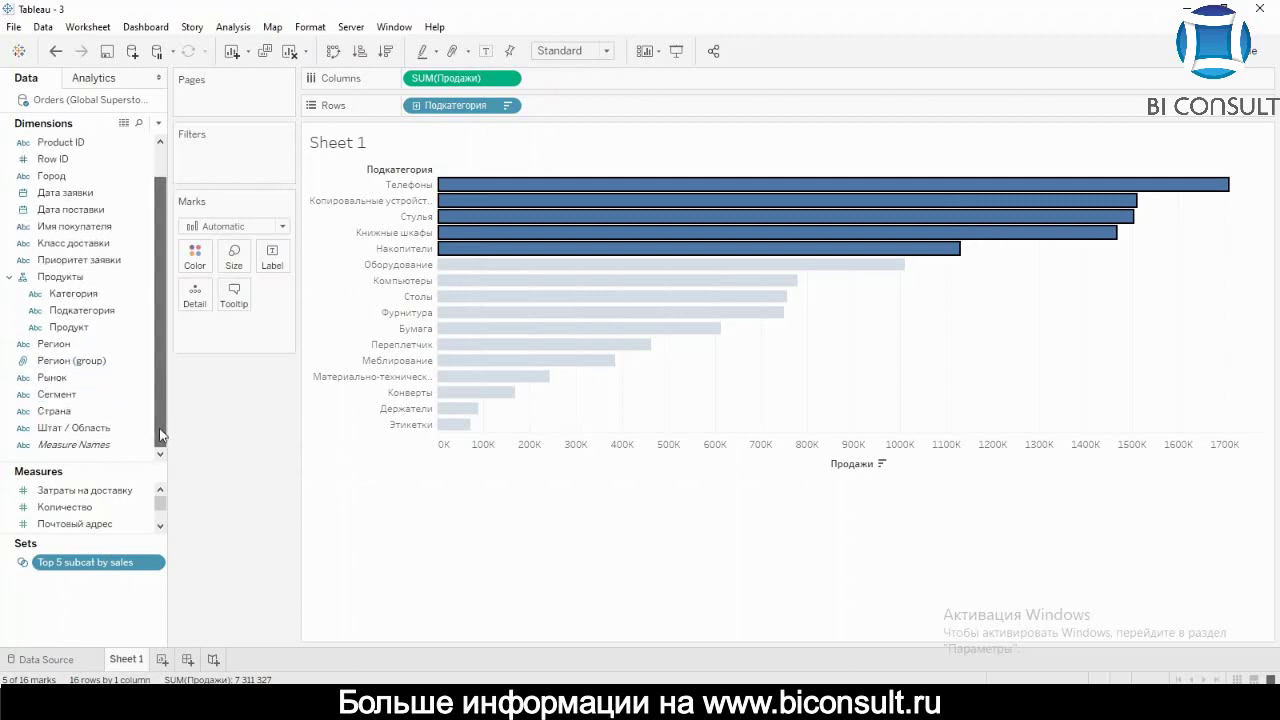
{"action": "right_click", "coordinate": [99, 431]}
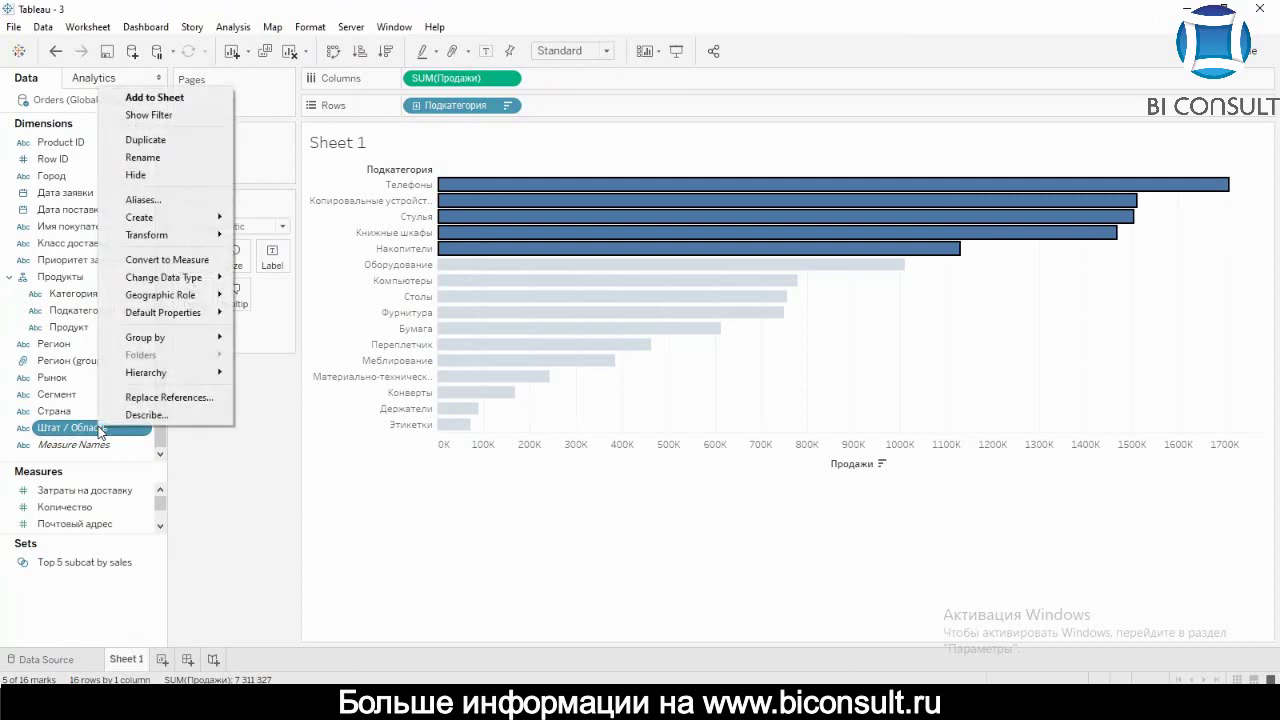
{"action": "mouse_move", "coordinate": [228, 222]}
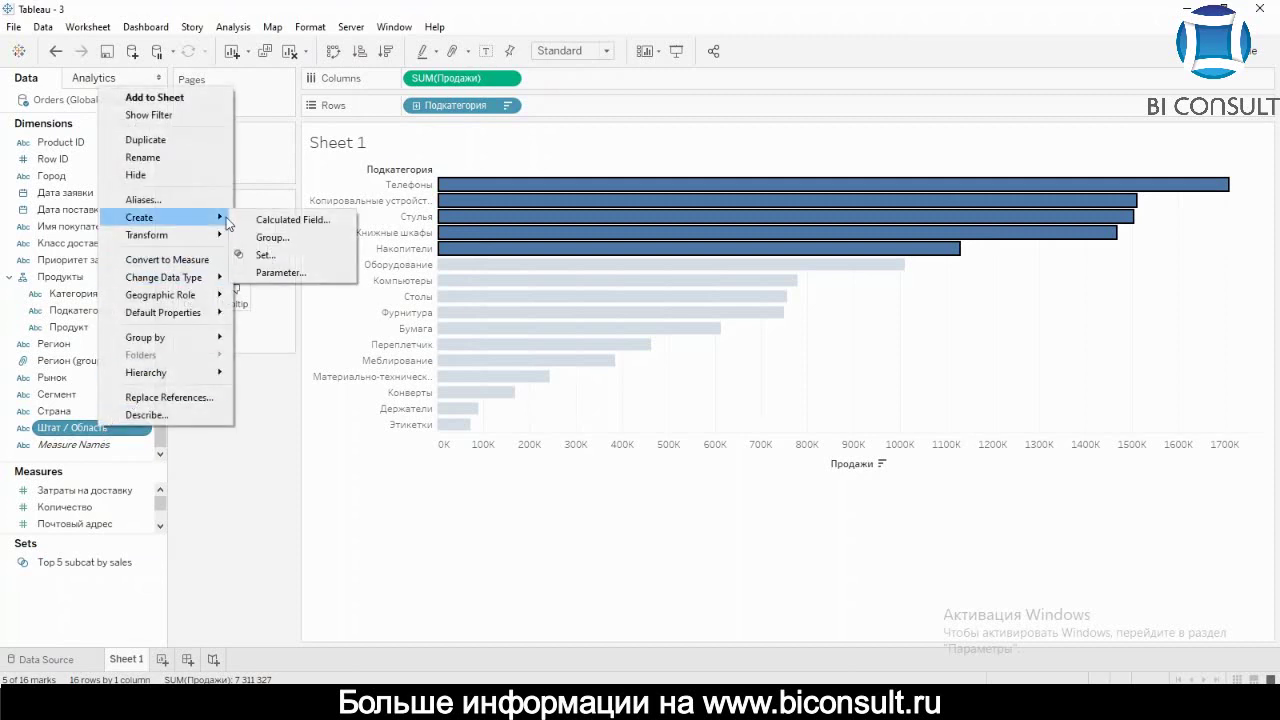
{"action": "left_click", "coordinate": [265, 254]}
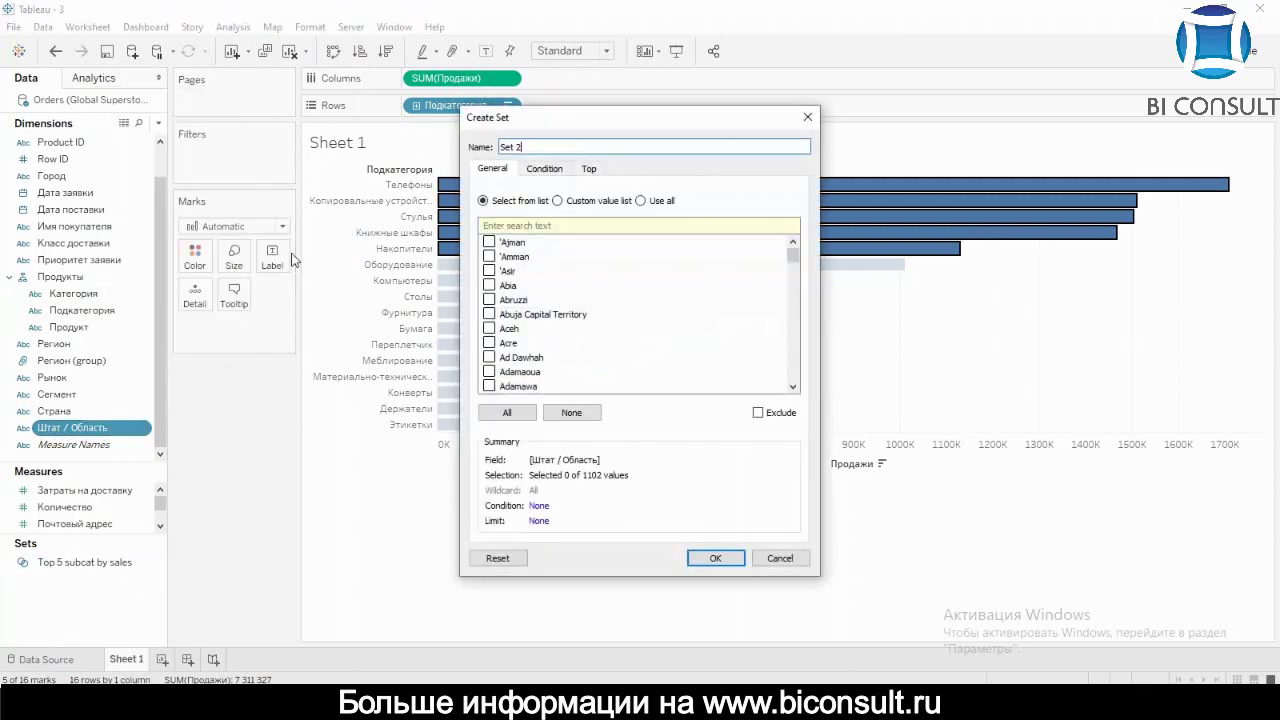
{"action": "left_click", "coordinate": [541, 172]}
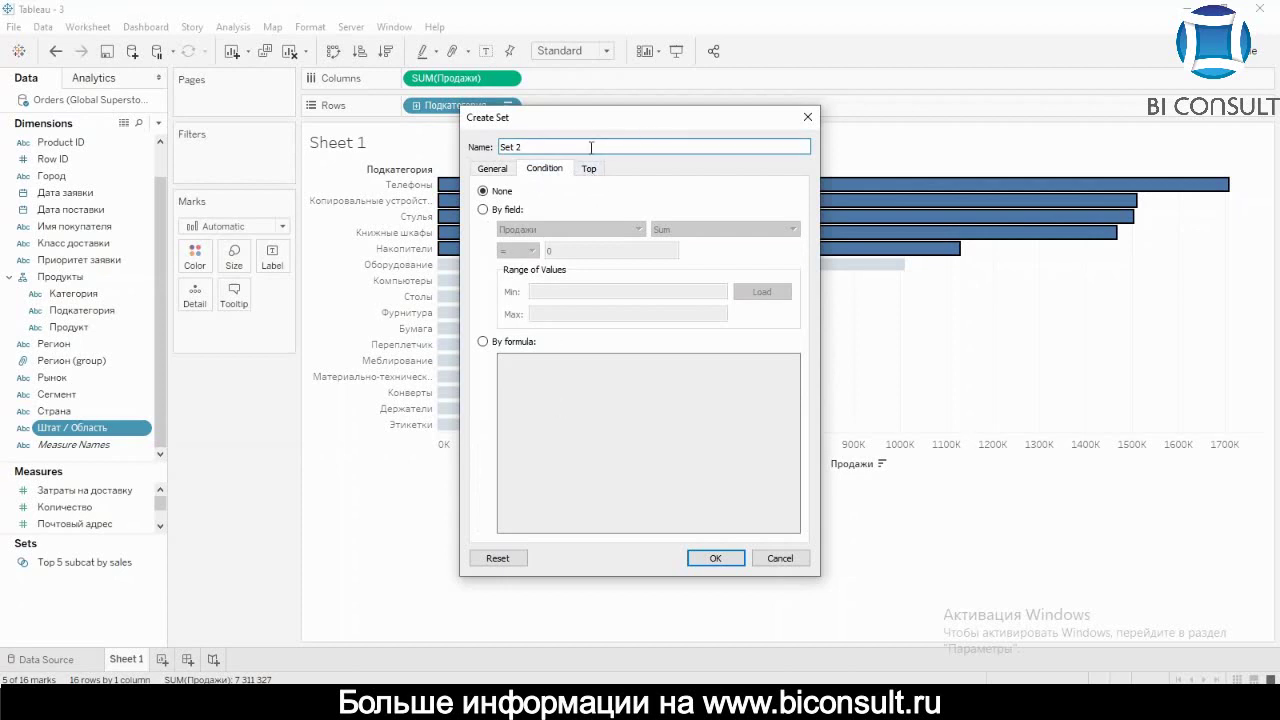
{"action": "left_click", "coordinate": [593, 170]}
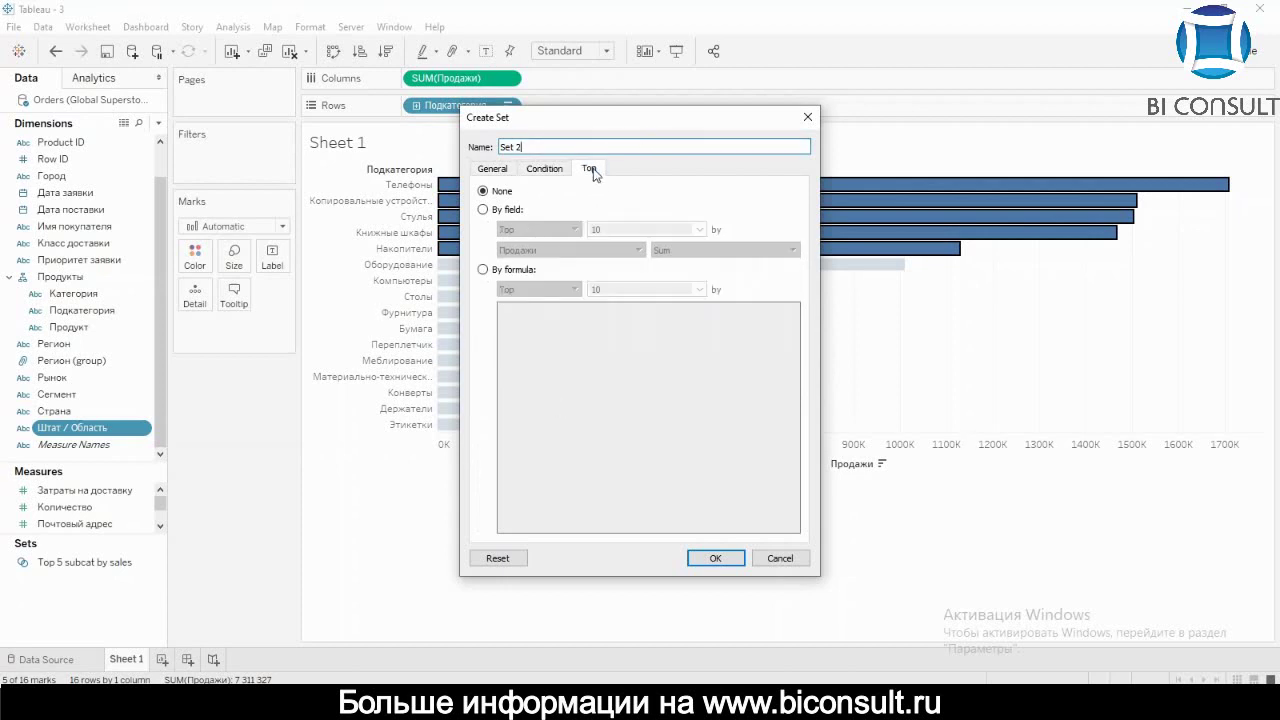
{"action": "left_click", "coordinate": [503, 171]}
Step: Include the first nine states in the set, from 'Ajman through Ad Dawhah
{"action": "left_click", "coordinate": [489, 242]}
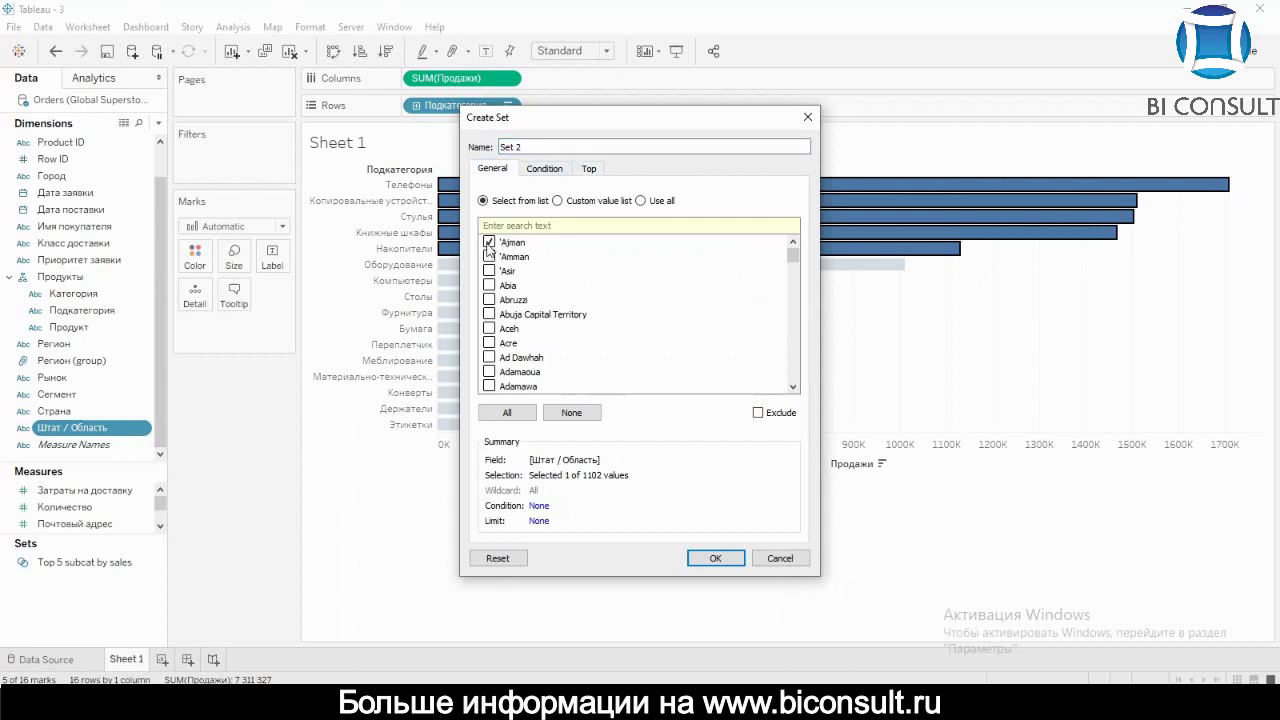
{"action": "left_click", "coordinate": [489, 285]}
{"action": "left_click", "coordinate": [489, 271]}
{"action": "left_click", "coordinate": [489, 256]}
{"action": "left_click", "coordinate": [489, 299]}
{"action": "mouse_move", "coordinate": [793, 253]}
{"action": "left_mouse_down"}
{"action": "mouse_move", "coordinate": [794, 274]}
{"action": "mouse_move", "coordinate": [803, 252]}
{"action": "left_mouse_up"}
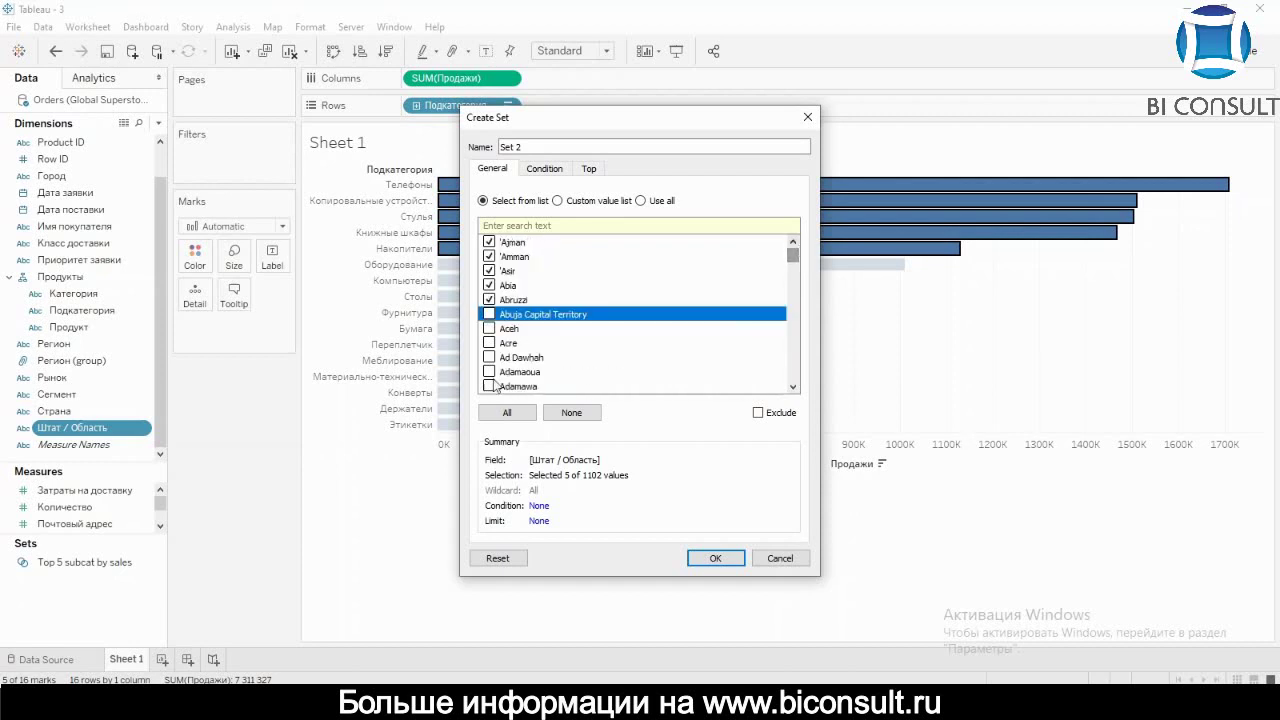
{"action": "left_click", "coordinate": [489, 314]}
{"action": "left_click", "coordinate": [489, 328]}
{"action": "left_click", "coordinate": [489, 343]}
{"action": "left_click", "coordinate": [489, 357]}
{"action": "left_click", "coordinate": [489, 371]}
{"action": "left_click", "coordinate": [489, 371]}
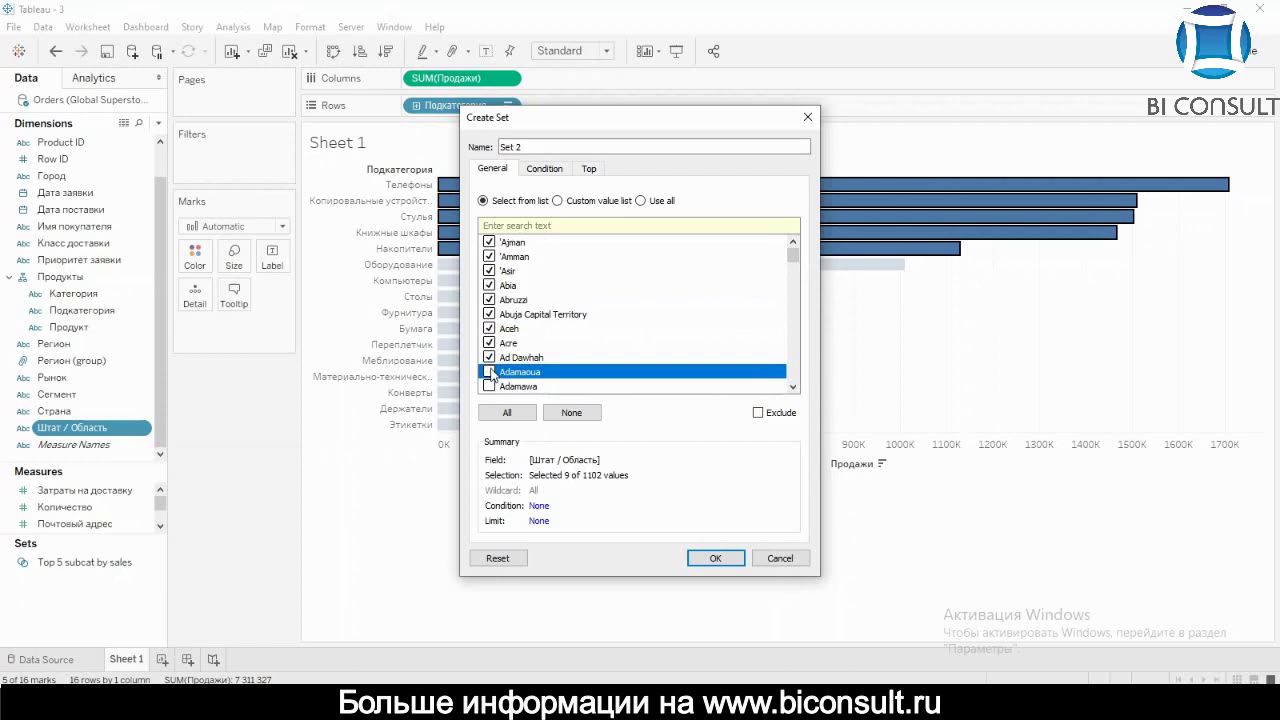
Step: Add all remaining states starting with A, from Adamaoua through Azuay, to the set at once
{"action": "scroll", "coordinate": [491, 374], "scroll_direction": "down", "scroll_amount": 3}
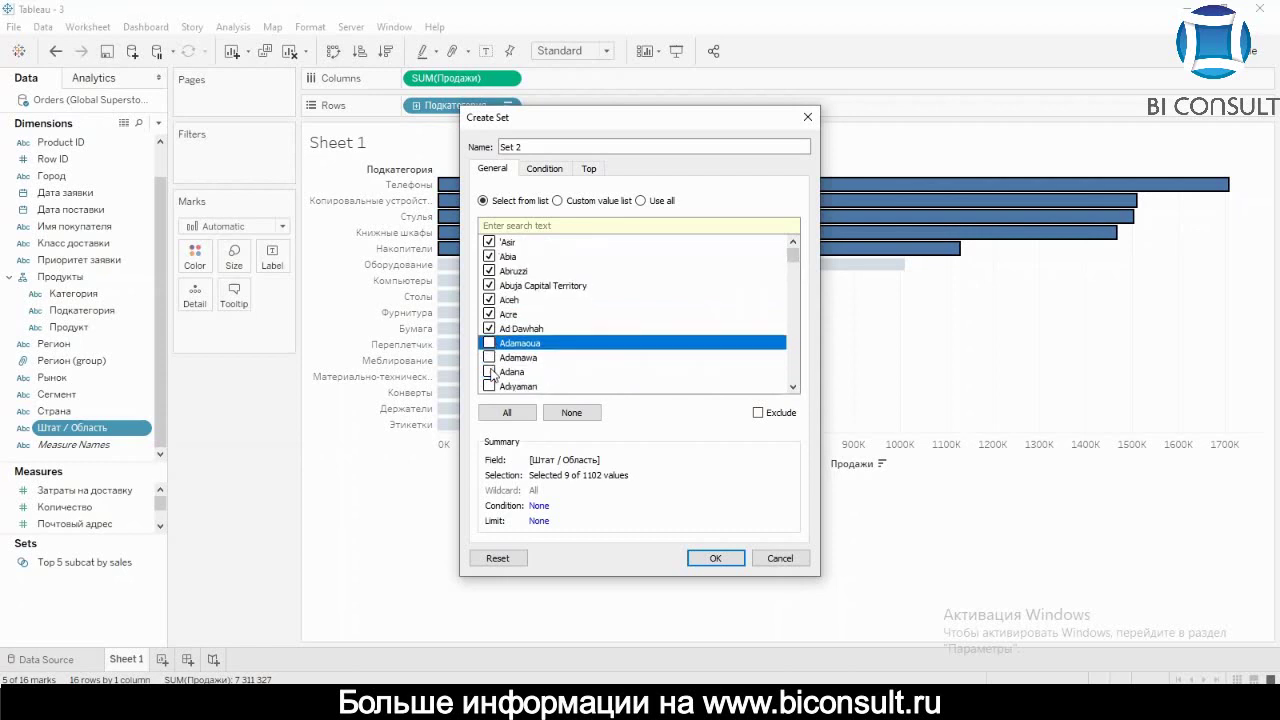
{"action": "scroll", "coordinate": [491, 372], "scroll_direction": "up", "scroll_amount": 3}
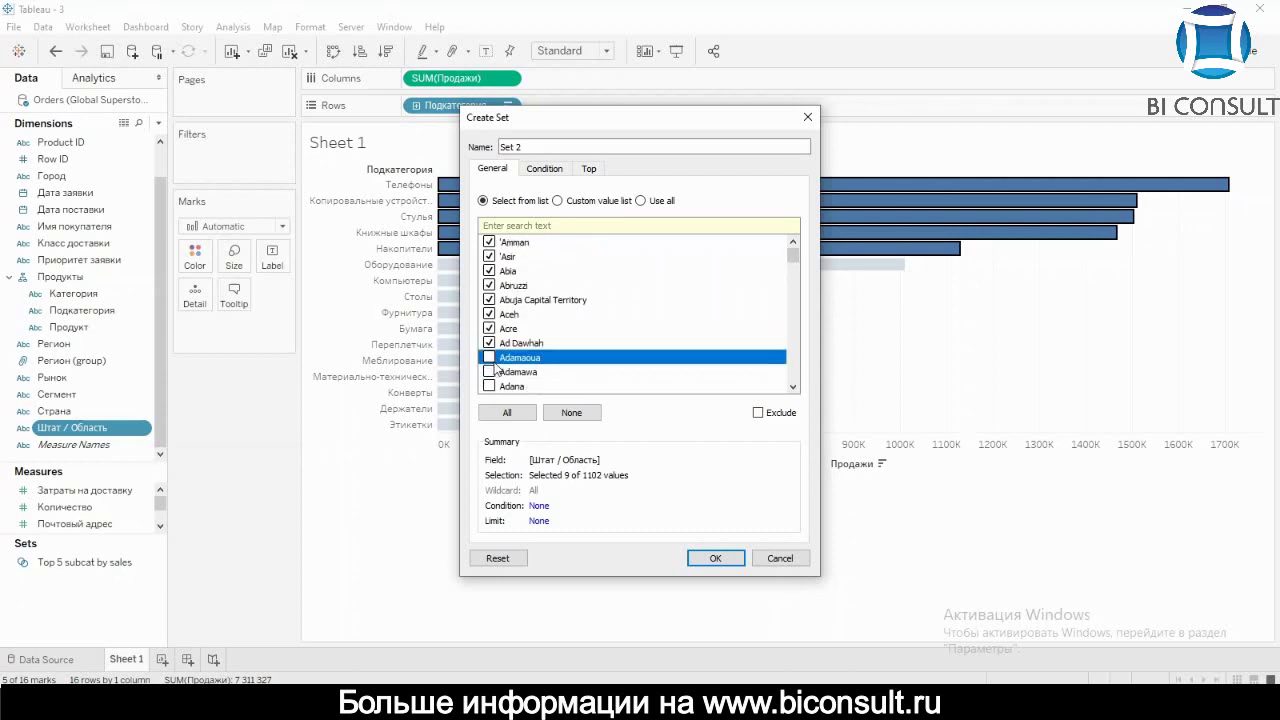
{"action": "key", "text": "shift+Down"}
{"action": "key", "text": "shift+Down"}
{"action": "key", "text": "shift+Down"}
{"action": "key", "text": "shift+Down"}
{"action": "key", "text": "shift+Down"}
{"action": "key", "text": "shift+Down"}
{"action": "key", "text": "shift+Down"}
{"action": "key", "text": "shift+Down"}
{"action": "key", "text": "shift+Down"}
{"action": "key", "text": "shift+Down"}
{"action": "key", "text": "shift+Down"}
{"action": "key", "text": "shift+Down"}
{"action": "key", "text": "shift+Down"}
{"action": "key", "text": "shift+Down"}
{"action": "key", "text": "shift+Down"}
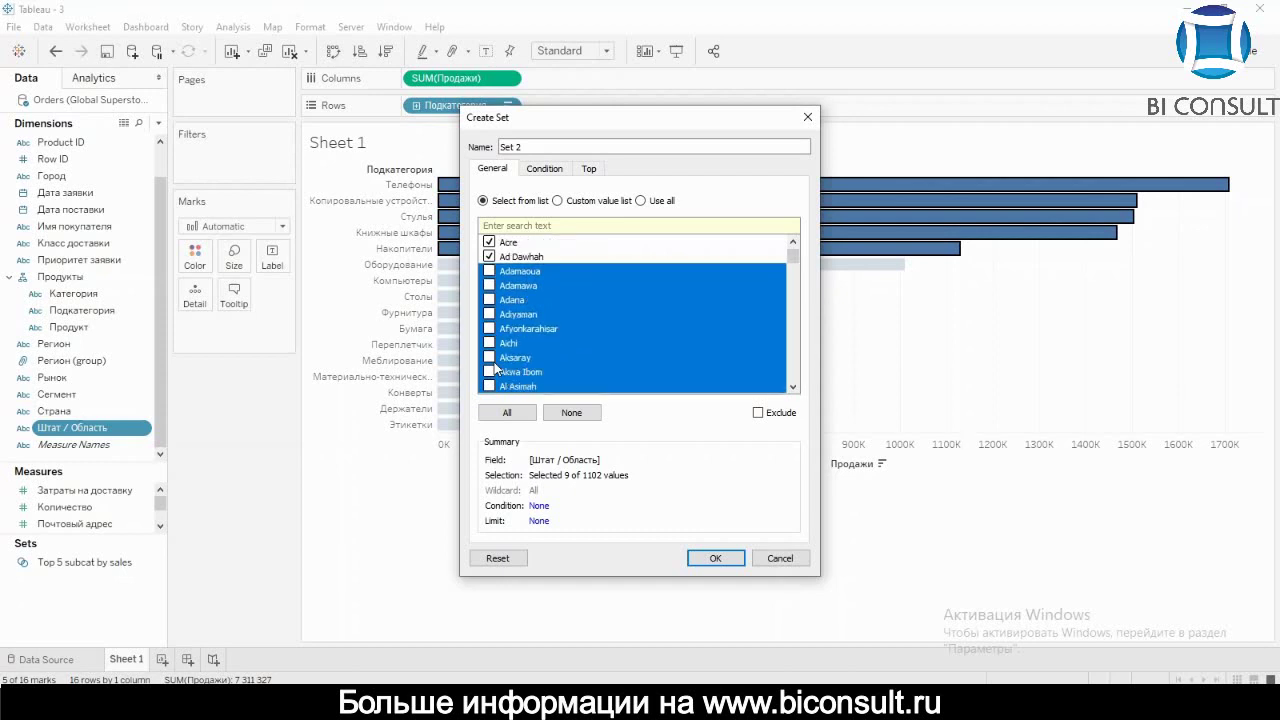
{"action": "key", "text": "shift+Down"}
{"action": "key", "text": "shift+Down"}
{"action": "key", "text": "shift+Down"}
{"action": "key", "text": "shift+Down"}
{"action": "key", "text": "shift+Down"}
{"action": "key", "text": "shift+Down"}
{"action": "key", "text": "shift+Down"}
{"action": "key", "text": "shift+Down"}
{"action": "key", "text": "shift+Down"}
{"action": "key", "text": "shift+Down"}
{"action": "key", "text": "shift+Down"}
{"action": "key", "text": "shift+Down"}
{"action": "key", "text": "shift+Down"}
{"action": "key", "text": "shift+Down"}
{"action": "key", "text": "shift+Down"}
{"action": "key", "text": "shift+Down"}
{"action": "key", "text": "shift+Down"}
{"action": "key", "text": "shift+Down"}
{"action": "key", "text": "shift+Down"}
{"action": "key", "text": "shift+Down"}
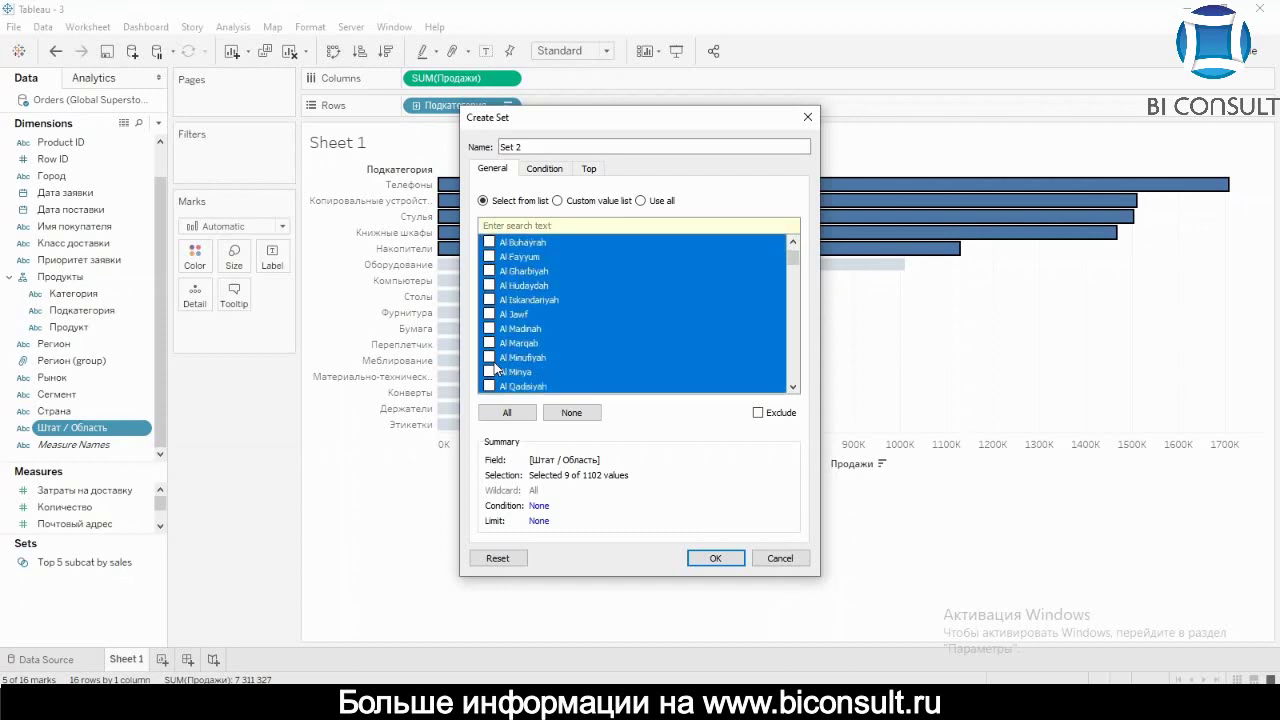
{"action": "key", "text": "shift+Down"}
{"action": "key", "text": "shift+Down"}
{"action": "key", "text": "shift+Down"}
{"action": "key", "text": "shift+Down"}
{"action": "key", "text": "shift+Down"}
{"action": "key", "text": "shift+Down"}
{"action": "key", "text": "shift+Down"}
{"action": "key", "text": "shift+Down"}
{"action": "key", "text": "shift+Down"}
{"action": "key", "text": "shift+Down"}
{"action": "key", "text": "shift+Down"}
{"action": "key", "text": "shift+Down"}
{"action": "key", "text": "shift+Down"}
{"action": "key", "text": "shift+Down"}
{"action": "key", "text": "shift+Down"}
{"action": "key", "text": "shift+Down"}
{"action": "key", "text": "shift+Down"}
{"action": "key", "text": "shift+Down"}
{"action": "key", "text": "shift+Down"}
{"action": "key", "text": "shift+Down"}
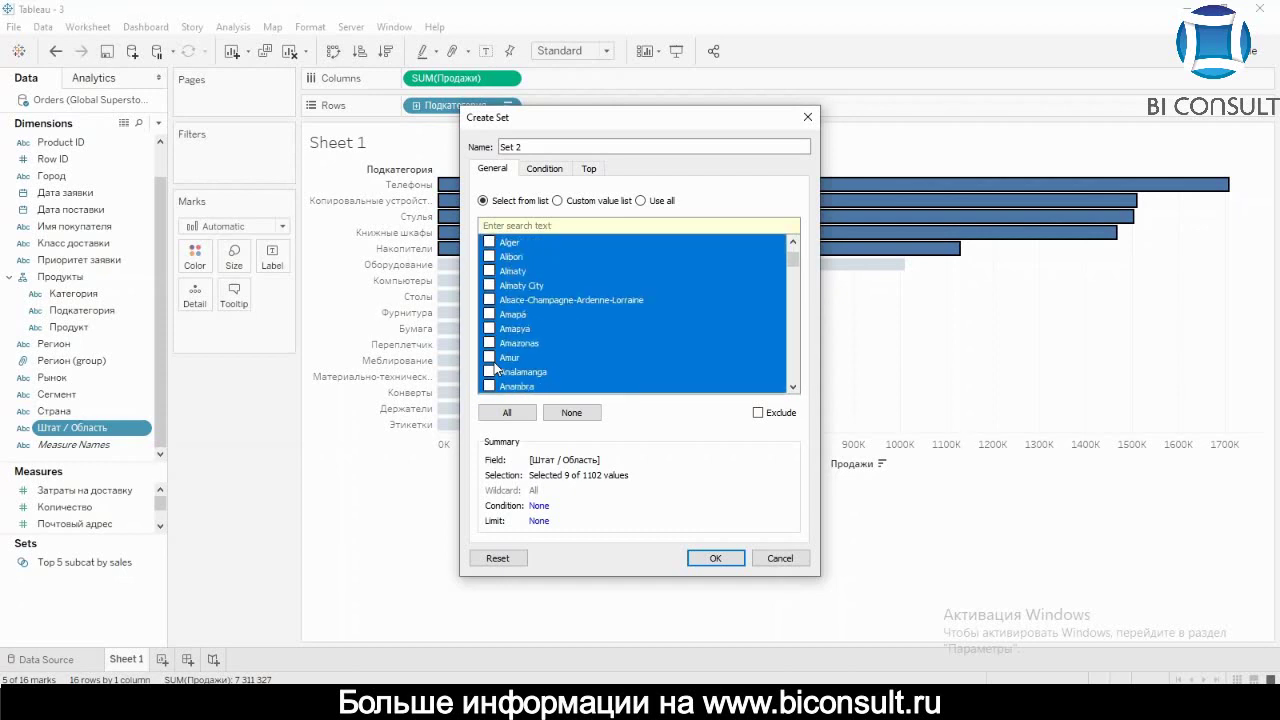
{"action": "key", "text": "shift+Down"}
{"action": "key", "text": "shift+Down"}
{"action": "key", "text": "shift+Down"}
{"action": "key", "text": "shift+Down"}
{"action": "key", "text": "shift+Down"}
{"action": "key", "text": "shift+Down"}
{"action": "key", "text": "shift+Down"}
{"action": "key", "text": "shift+Down"}
{"action": "key", "text": "shift+Down"}
{"action": "key", "text": "shift+Down"}
{"action": "key", "text": "shift+Down"}
{"action": "key", "text": "shift+Down"}
{"action": "key", "text": "shift+Down"}
{"action": "key", "text": "shift+Down"}
{"action": "key", "text": "shift+Down"}
{"action": "key", "text": "shift+Down"}
{"action": "key", "text": "shift+Down"}
{"action": "key", "text": "shift+Down"}
{"action": "key", "text": "shift+Down"}
{"action": "key", "text": "shift+Down"}
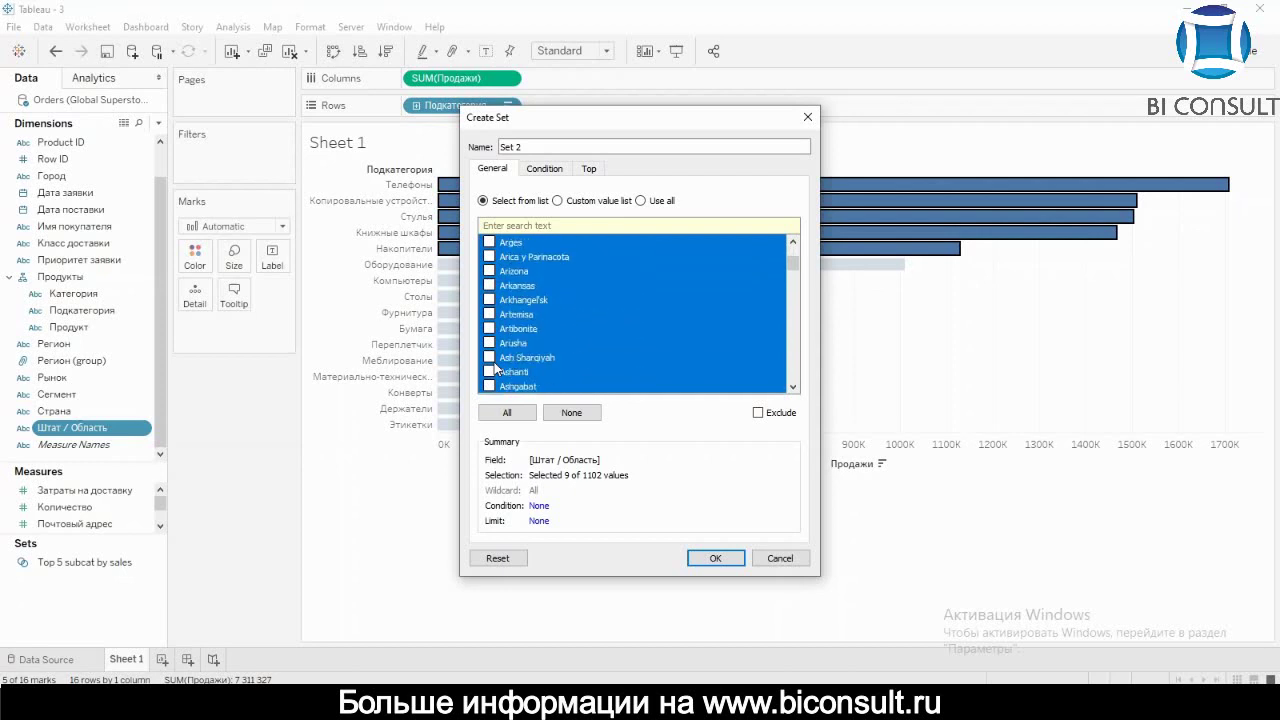
{"action": "key", "text": "shift+Up"}
{"action": "key", "text": "shift+Up"}
{"action": "key", "text": "shift+Up"}
{"action": "key", "text": "shift+Up"}
{"action": "key", "text": "shift+Up"}
{"action": "key", "text": "shift+Up"}
{"action": "key", "text": "shift+Up"}
{"action": "key", "text": "shift+Up"}
{"action": "key", "text": "shift+Up"}
{"action": "key", "text": "shift+Up"}
{"action": "key", "text": "shift+Up"}
{"action": "key", "text": "shift+Up"}
{"action": "key", "text": "shift+Up"}
{"action": "key", "text": "shift+Up"}
{"action": "key", "text": "shift+Up"}
{"action": "key", "text": "shift+Up"}
{"action": "key", "text": "shift+Up"}
{"action": "key", "text": "shift+Up"}
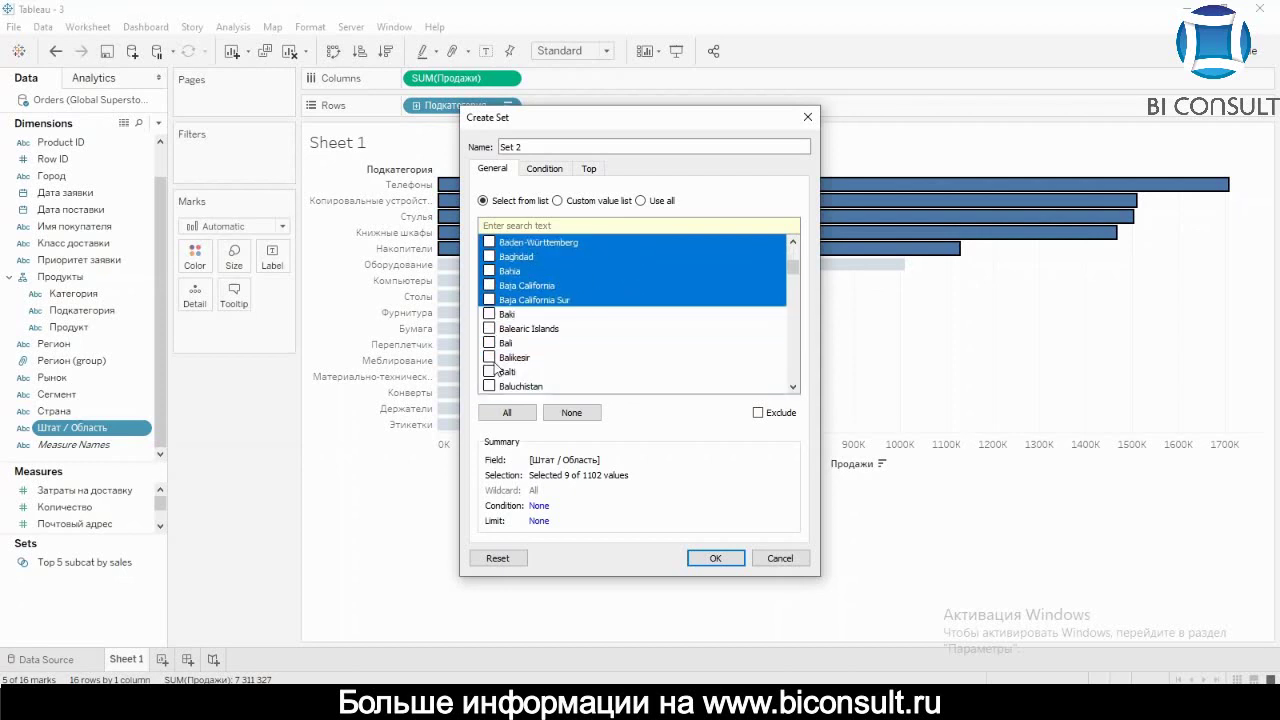
{"action": "key", "text": "shift+Down"}
{"action": "key", "text": "shift+Down"}
{"action": "key", "text": "shift+Down"}
{"action": "key", "text": "shift+Down"}
{"action": "key", "text": "shift+Down"}
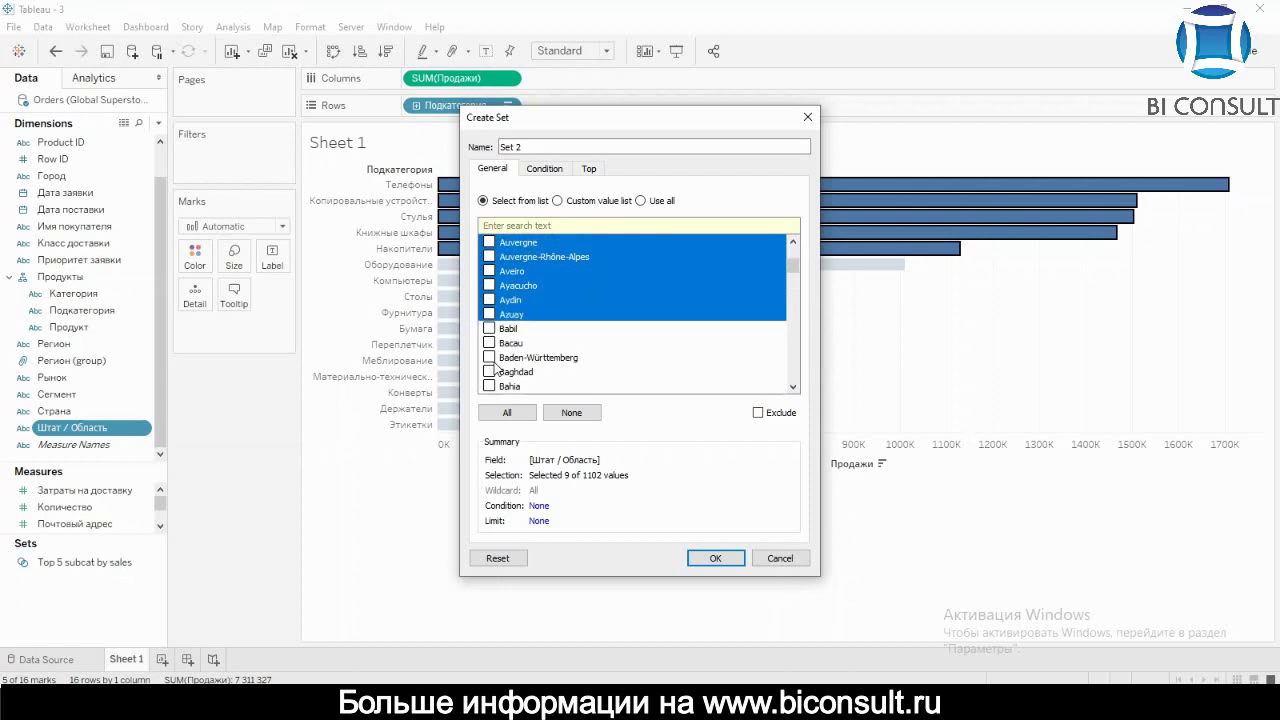
{"action": "left_click", "coordinate": [488, 315]}
Step: Name the set "States starts with A" and create it
{"action": "left_click", "coordinate": [557, 145]}
{"action": "key", "text": "BackSpace"}
{"action": "key", "text": "BackSpace"}
{"action": "key", "text": "BackSpace"}
{"action": "key", "text": "BackSpace"}
{"action": "key", "text": "BackSpace"}
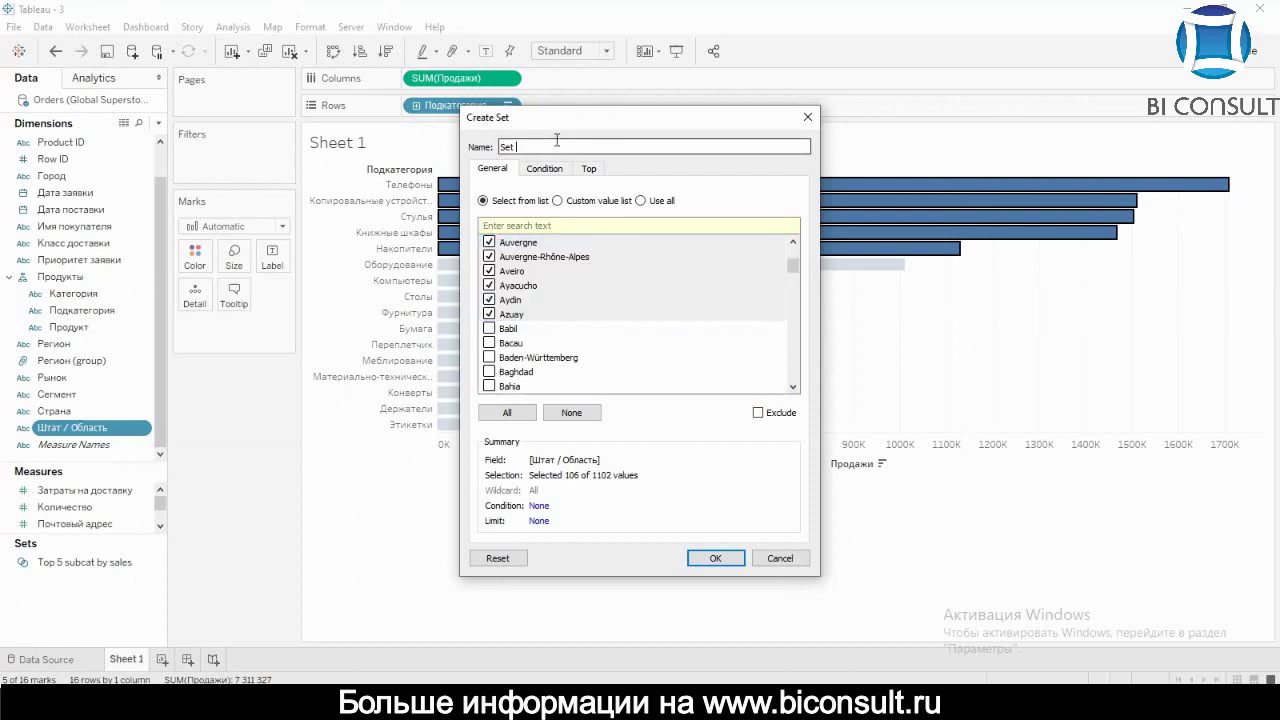
{"action": "type", "text": "States starts  with A"}
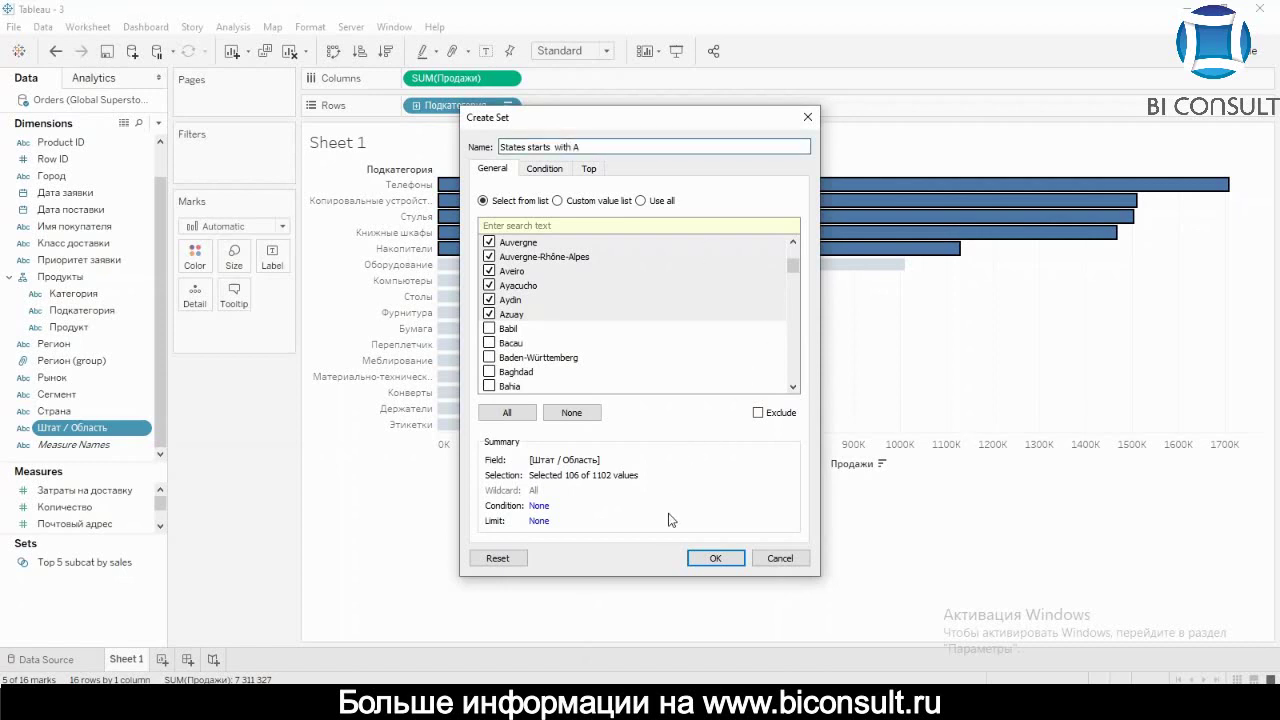
{"action": "left_click", "coordinate": [716, 558]}
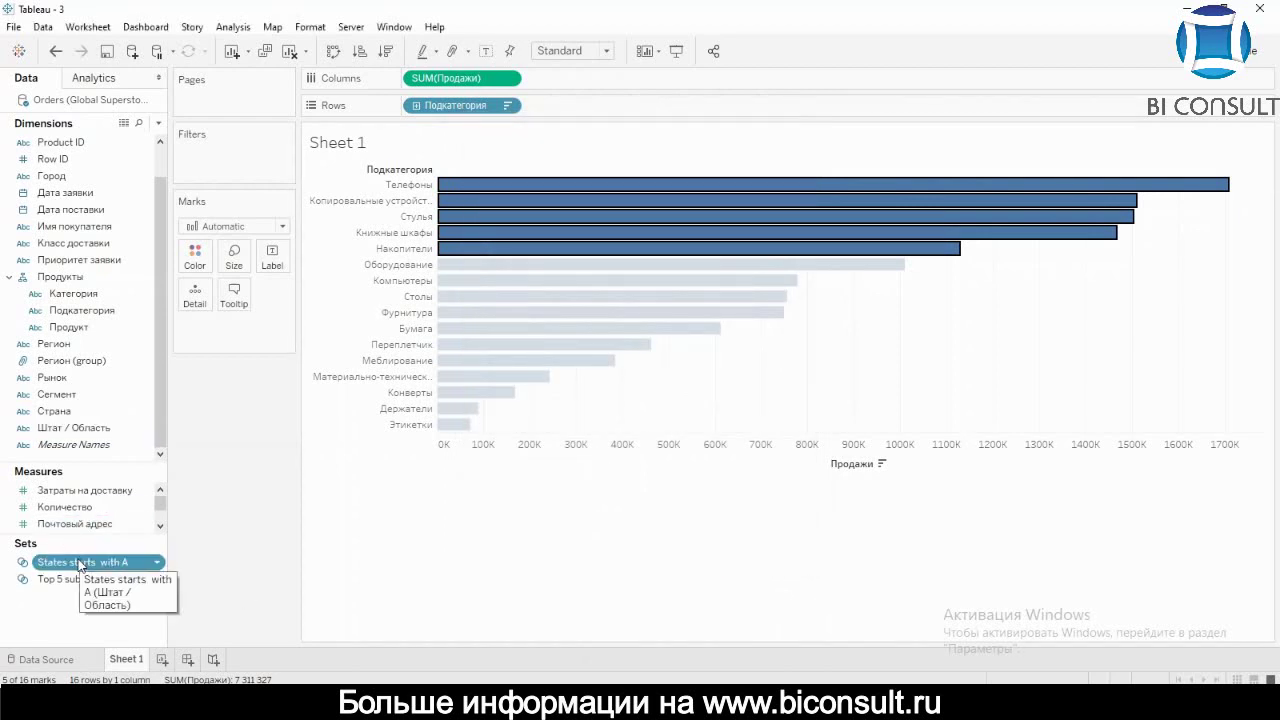
Step: Filter the chart by the Top 5 subcat by sales set and remove that filter again
{"action": "left_click", "coordinate": [90, 579], "text": "ctrl"}
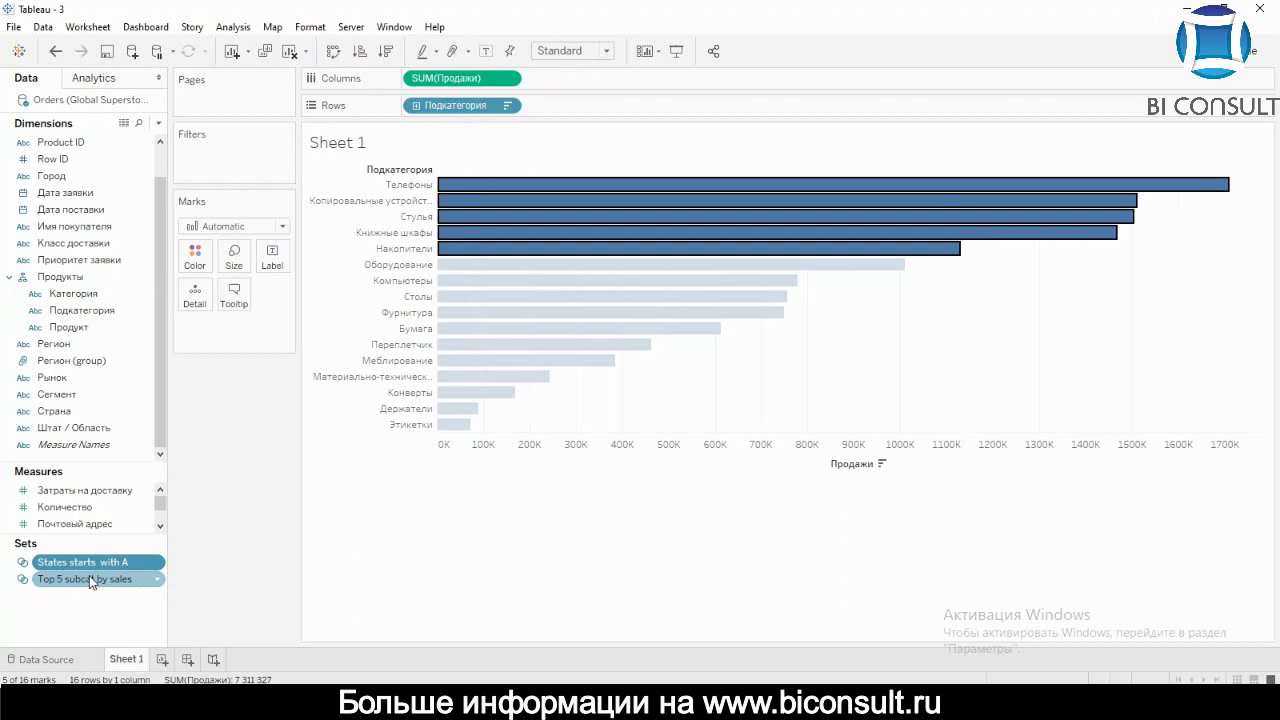
{"action": "left_click", "coordinate": [89, 578]}
{"action": "left_click_drag", "start_coordinate": [89, 581], "coordinate": [221, 136]}
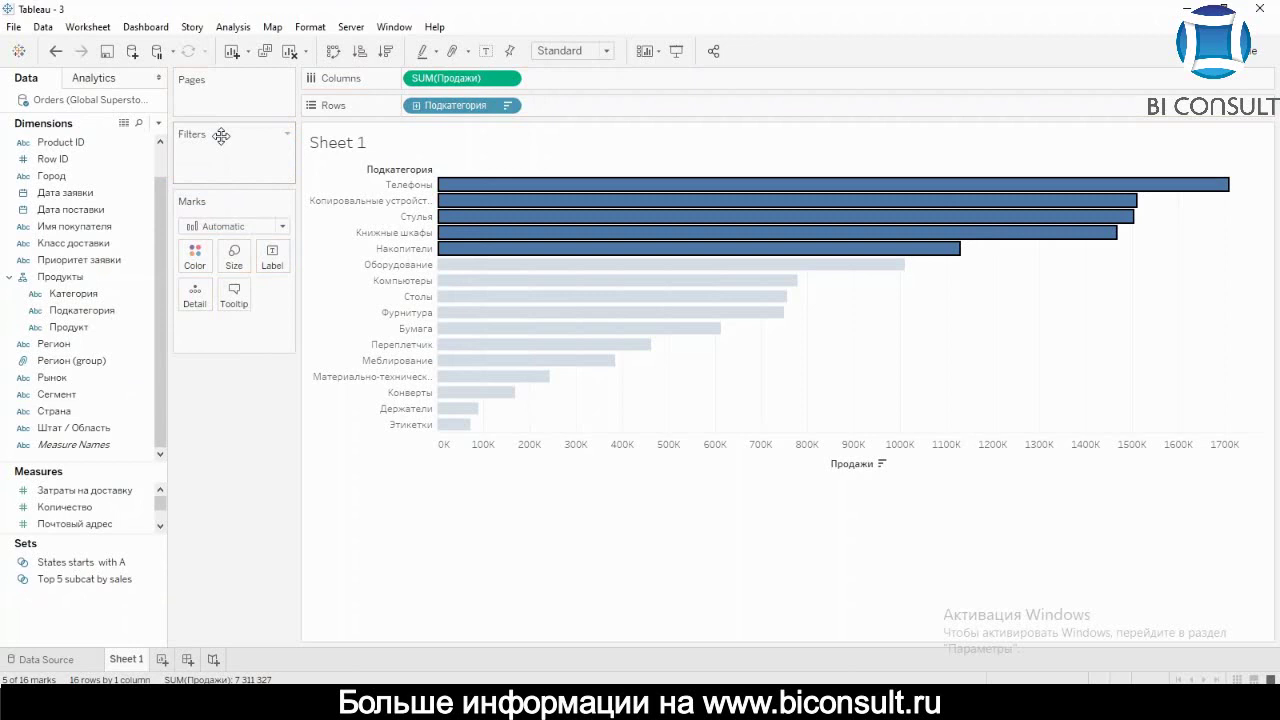
{"action": "left_click_drag", "start_coordinate": [85, 579], "coordinate": [238, 174]}
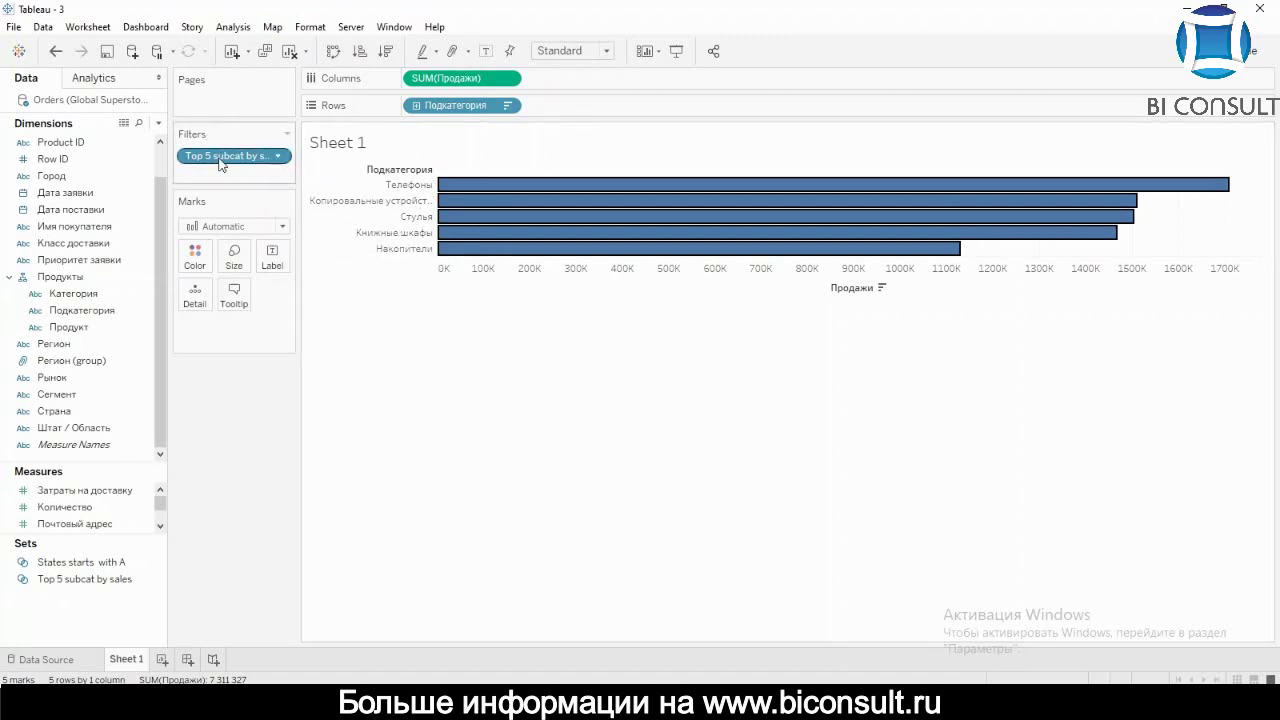
{"action": "left_click_drag", "start_coordinate": [230, 155], "coordinate": [90, 490]}
{"action": "left_click_drag", "start_coordinate": [76, 600], "coordinate": [74, 597]}
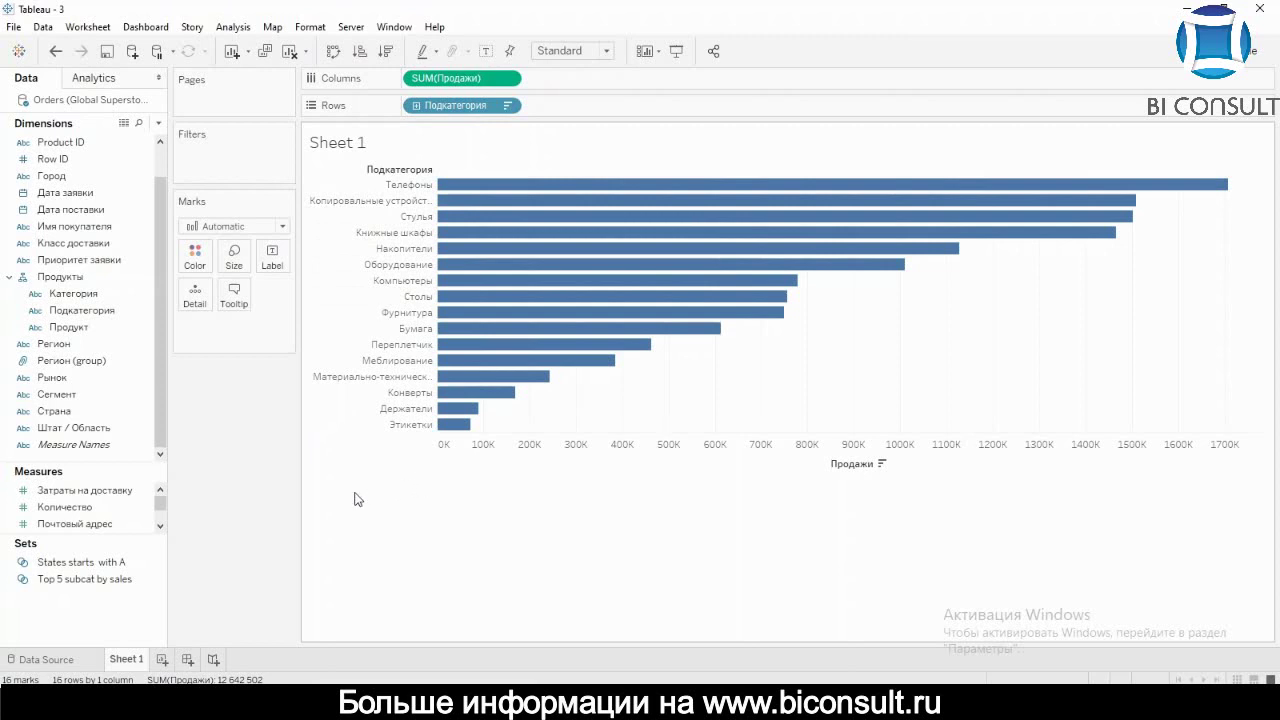
Step: Try the Top 5 subcat by sales set as a filter with the In/Out of Set option and take the filter off the chart
{"action": "left_click_drag", "start_coordinate": [106, 586], "coordinate": [214, 164]}
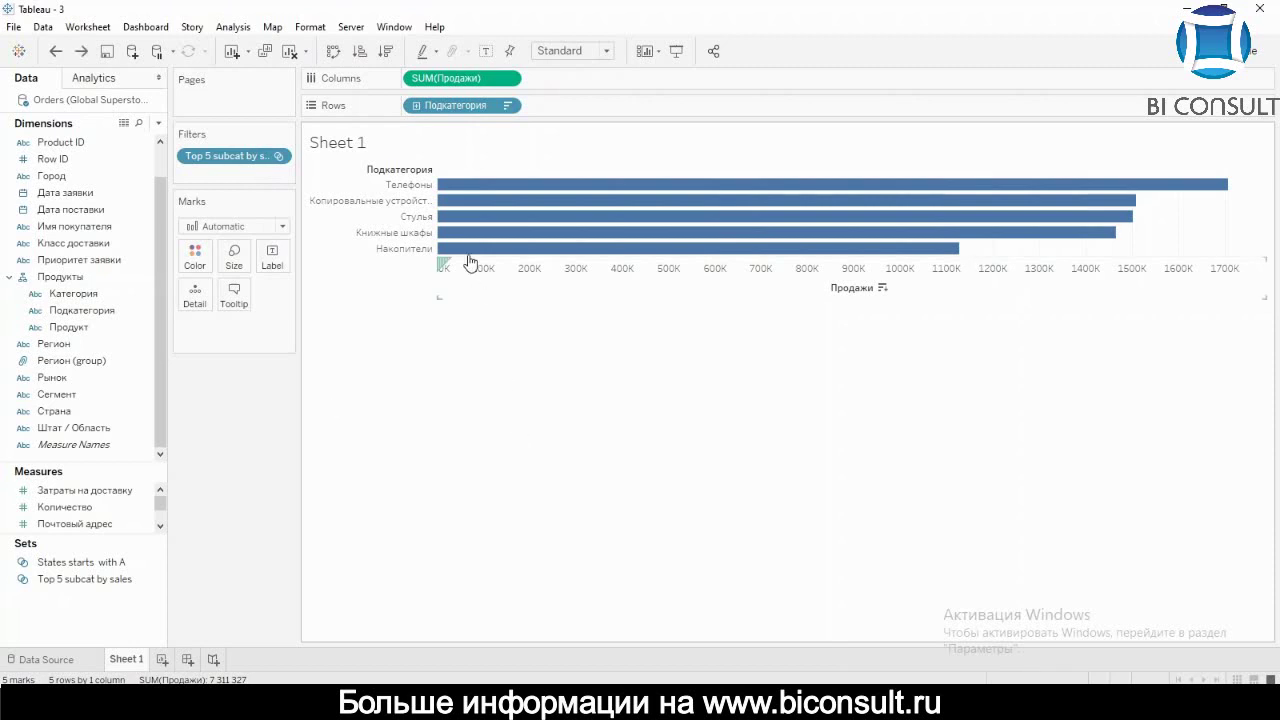
{"action": "left_click", "coordinate": [280, 157]}
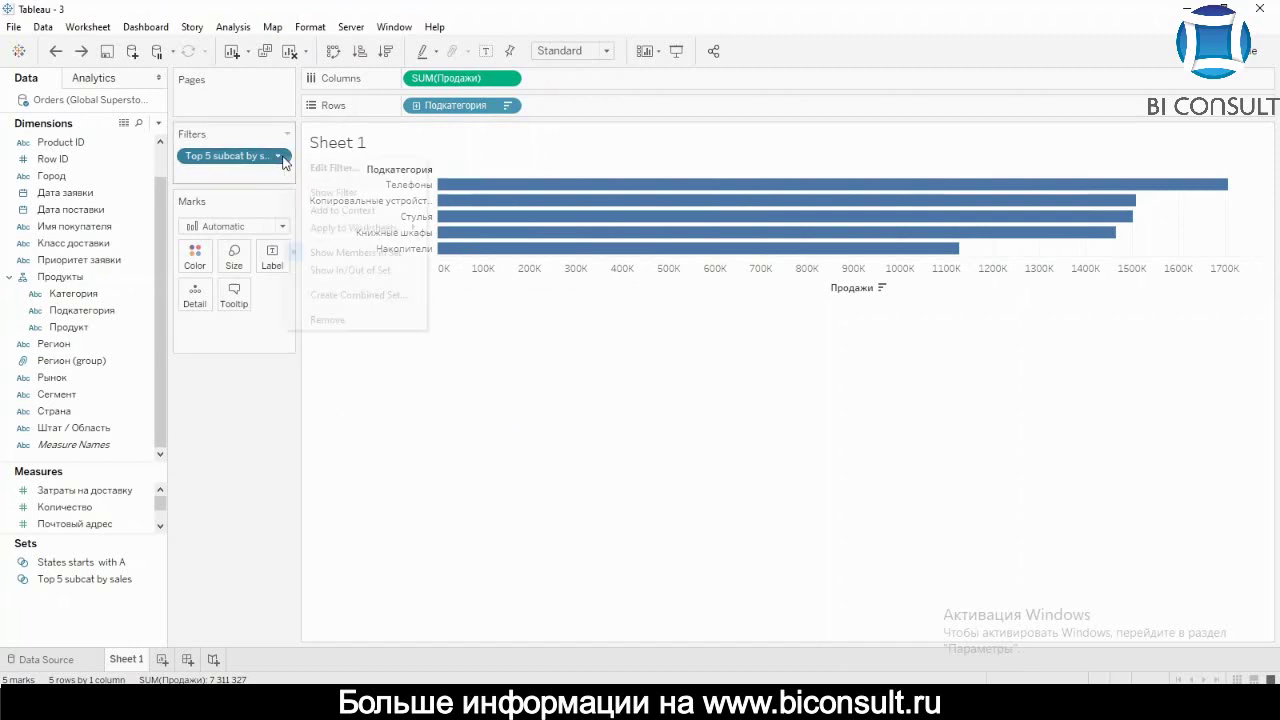
{"action": "left_click", "coordinate": [351, 271]}
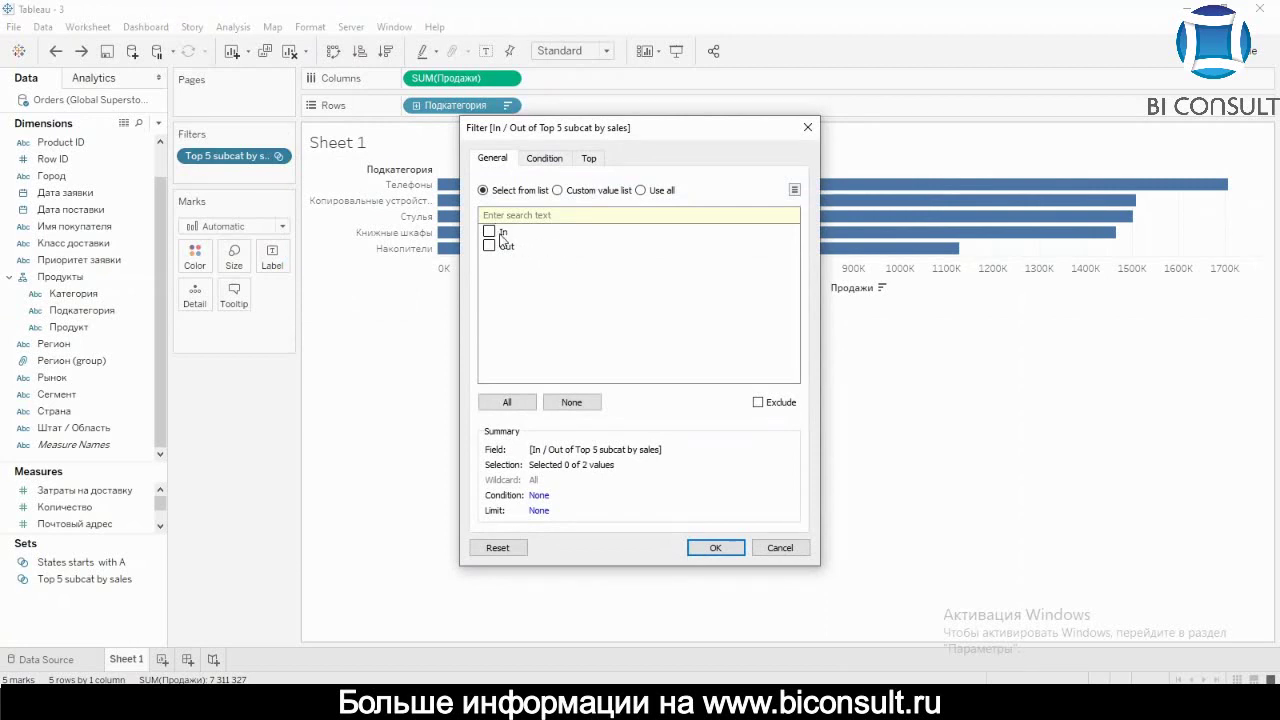
{"action": "left_click", "coordinate": [782, 547]}
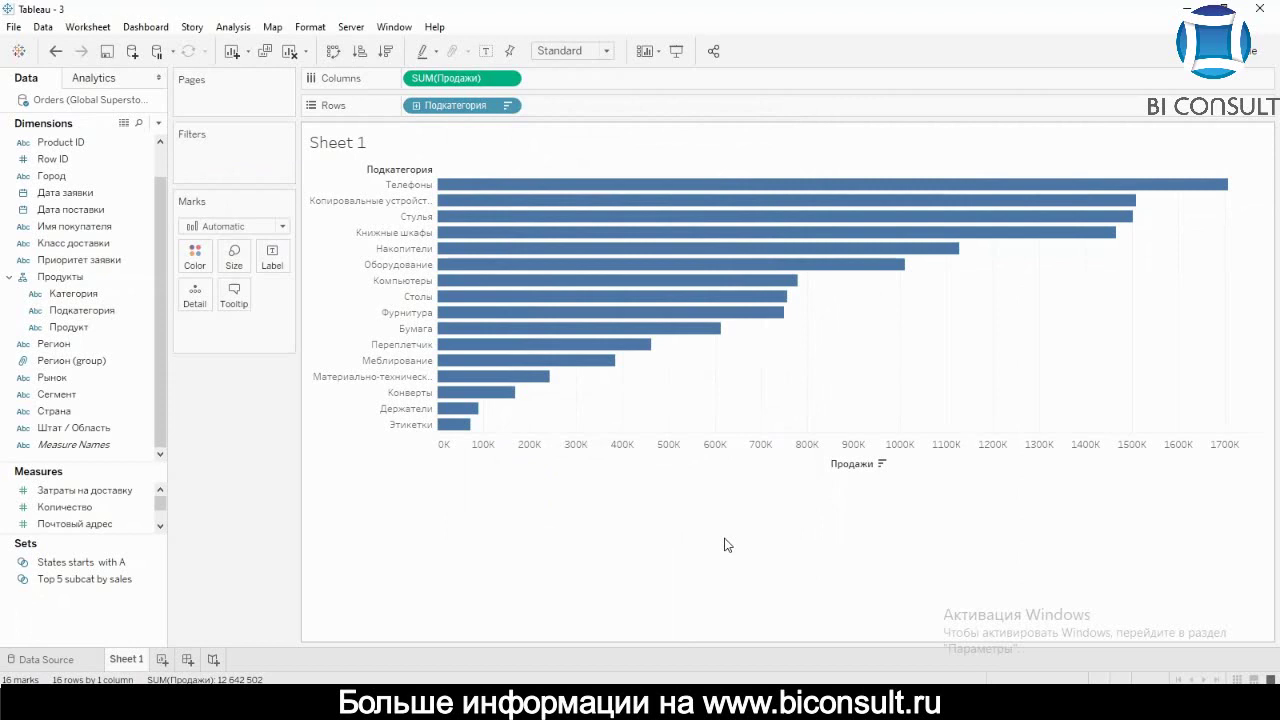
{"action": "key", "text": "ctrl+z"}
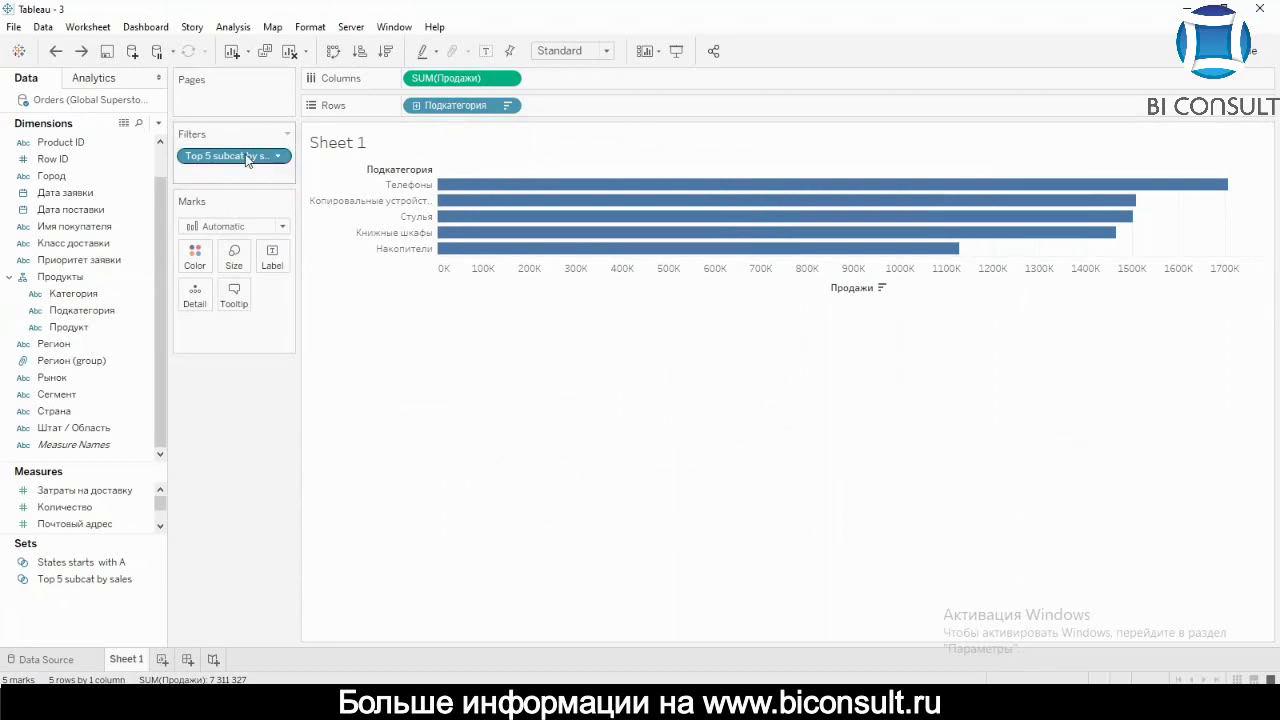
{"action": "left_click_drag", "start_coordinate": [247, 158], "coordinate": [238, 393]}
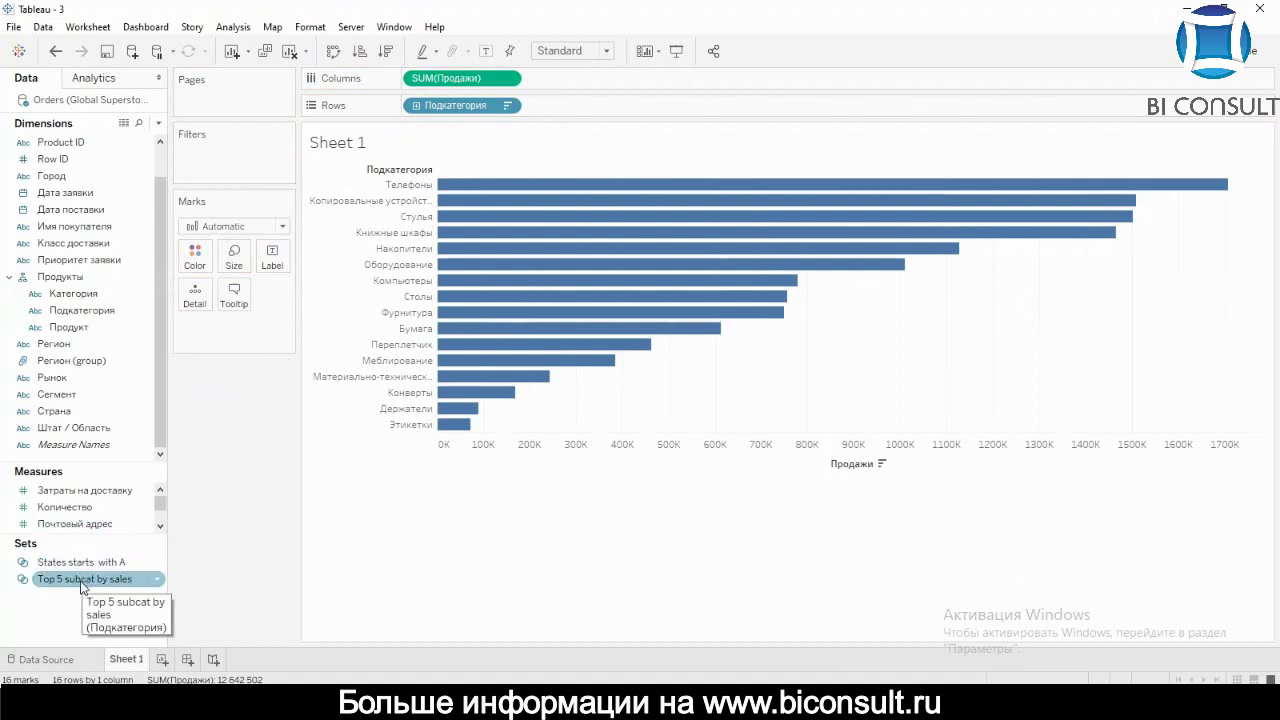
Step: Colour the bars by In/Out of the Top 5 subcat by sales set and move the colour legend below the marks card
{"action": "left_click_drag", "start_coordinate": [81, 586], "coordinate": [197, 258]}
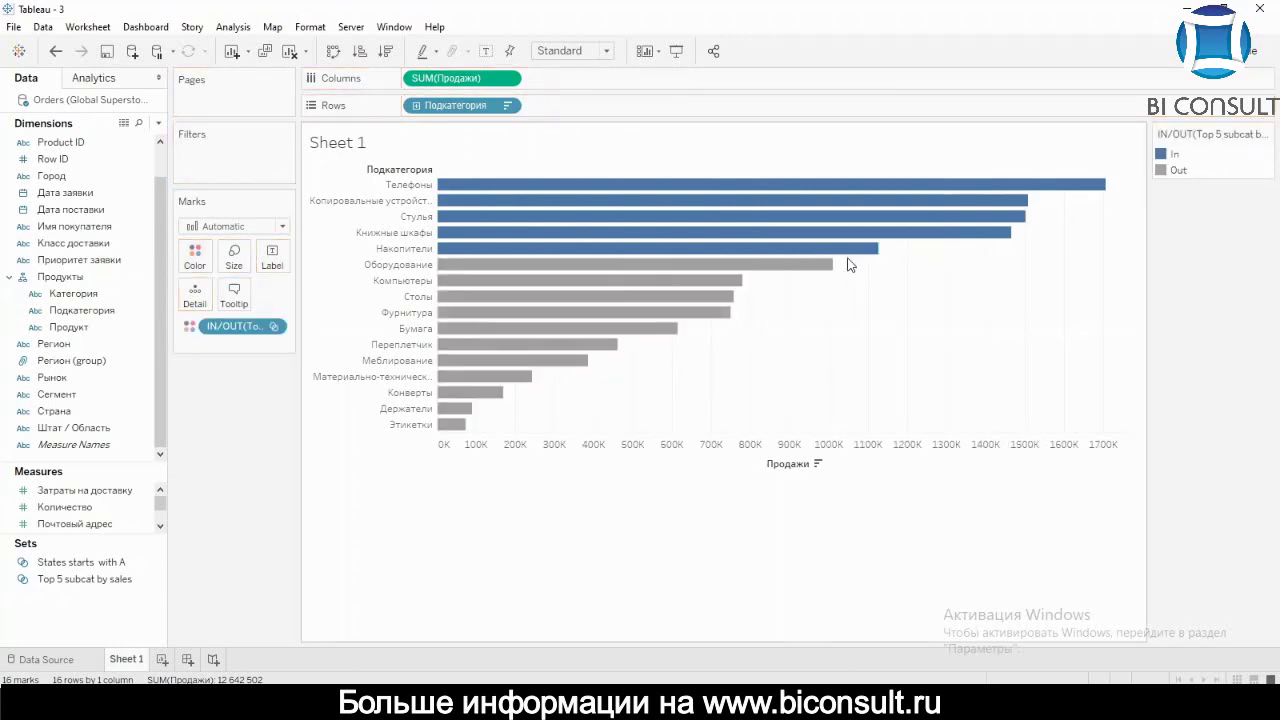
{"action": "left_click_drag", "start_coordinate": [1218, 148], "coordinate": [286, 409]}
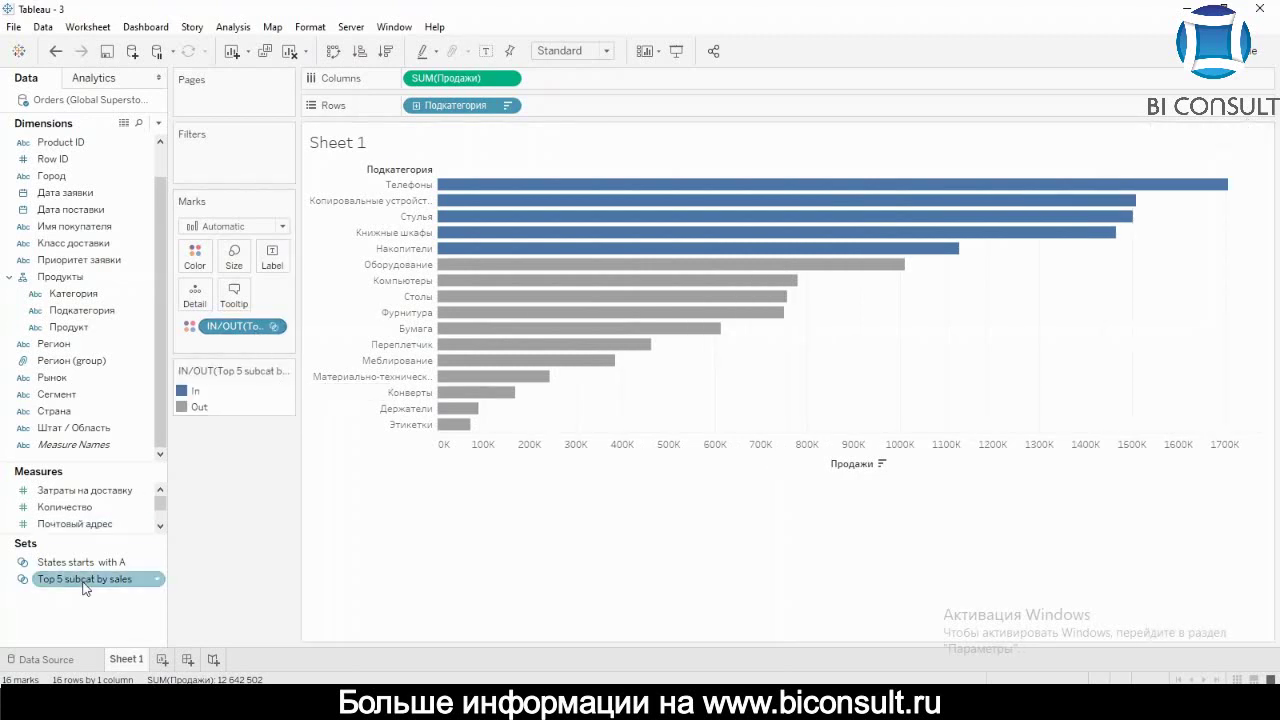
Step: Split the subcategory rows into In and Out groups of the Top 5 subcat by sales set
{"action": "left_click_drag", "start_coordinate": [85, 580], "coordinate": [409, 118]}
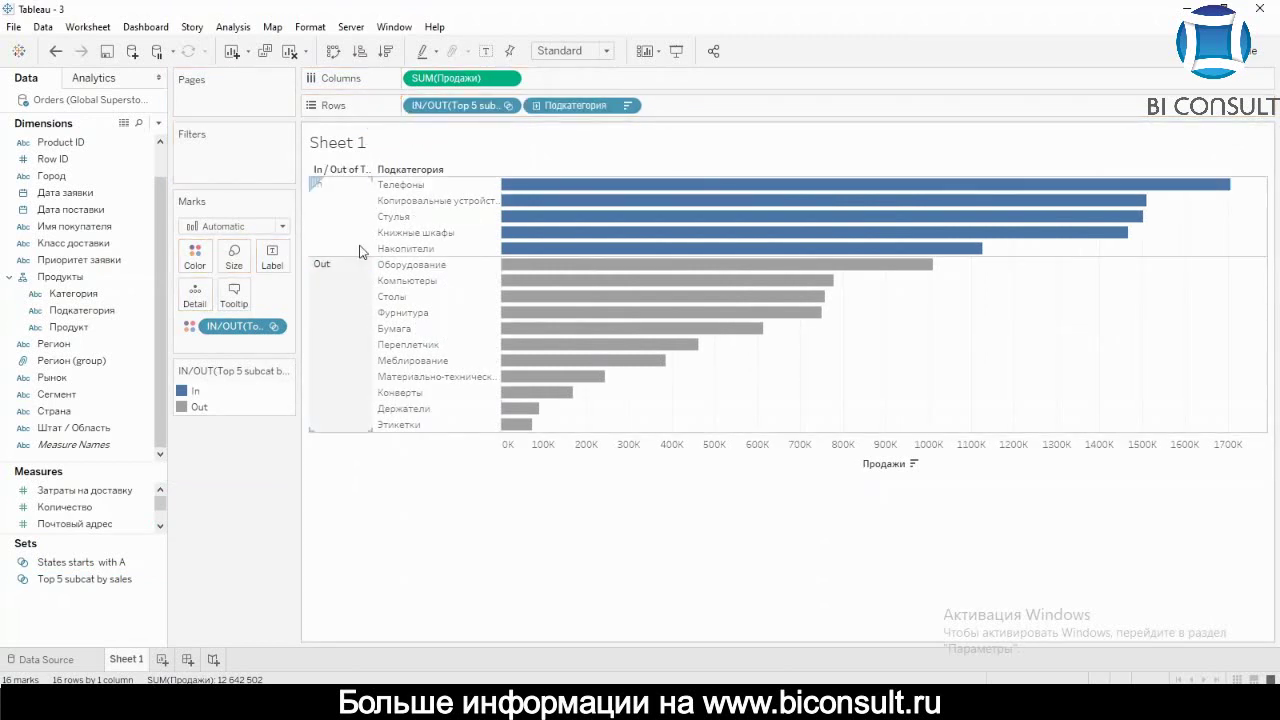
{"action": "left_click", "coordinate": [350, 215]}
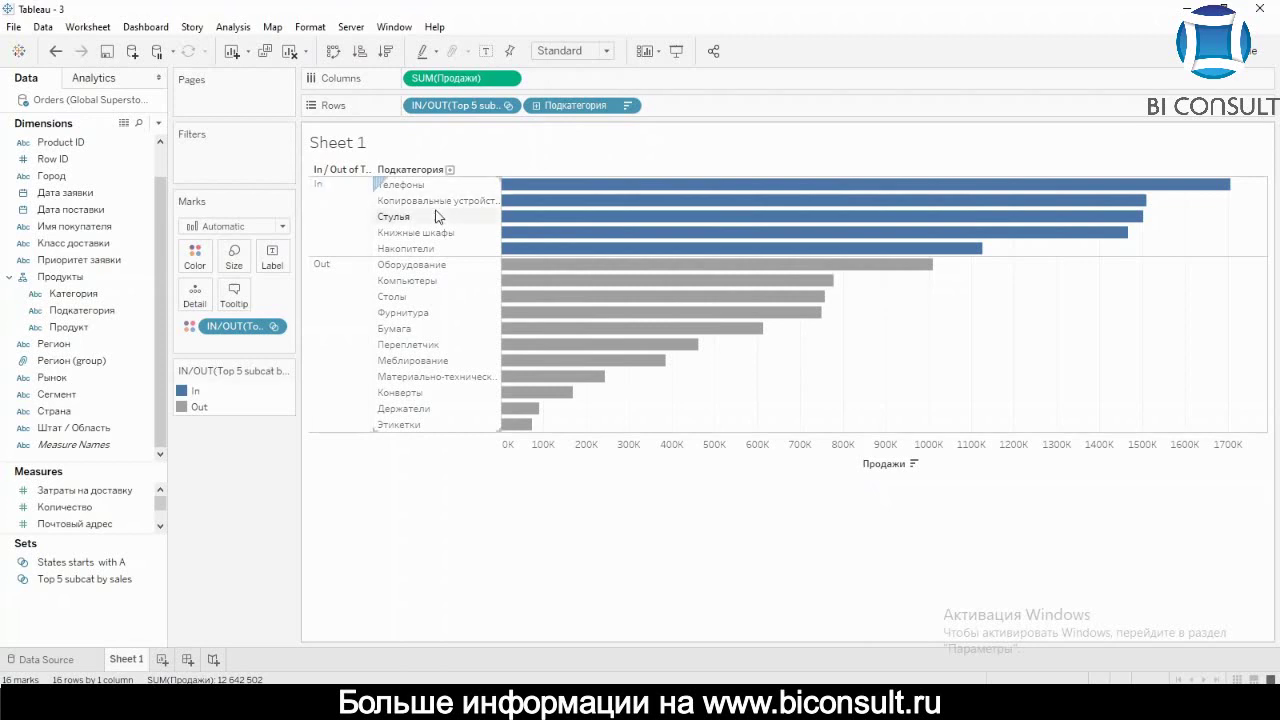
Step: View the aliases of the set's In/Out field without changing them and remove that field from the rows
{"action": "right_click", "coordinate": [479, 97]}
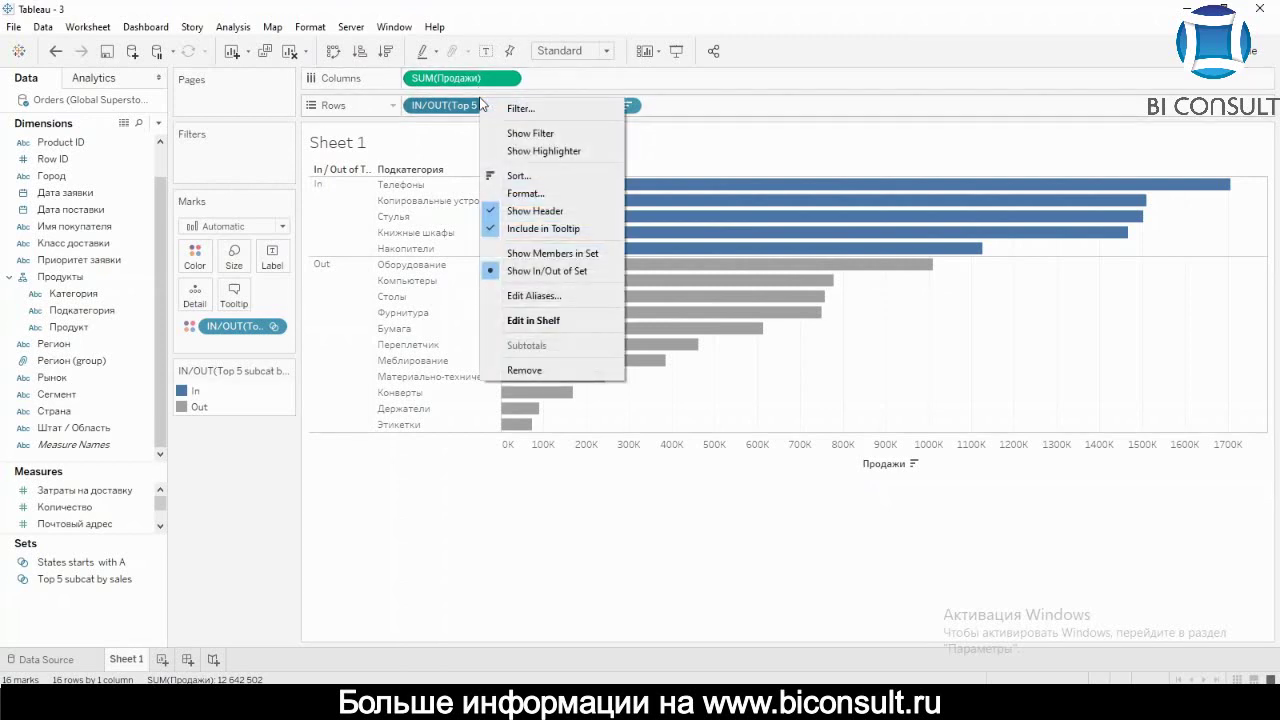
{"action": "left_click", "coordinate": [567, 295]}
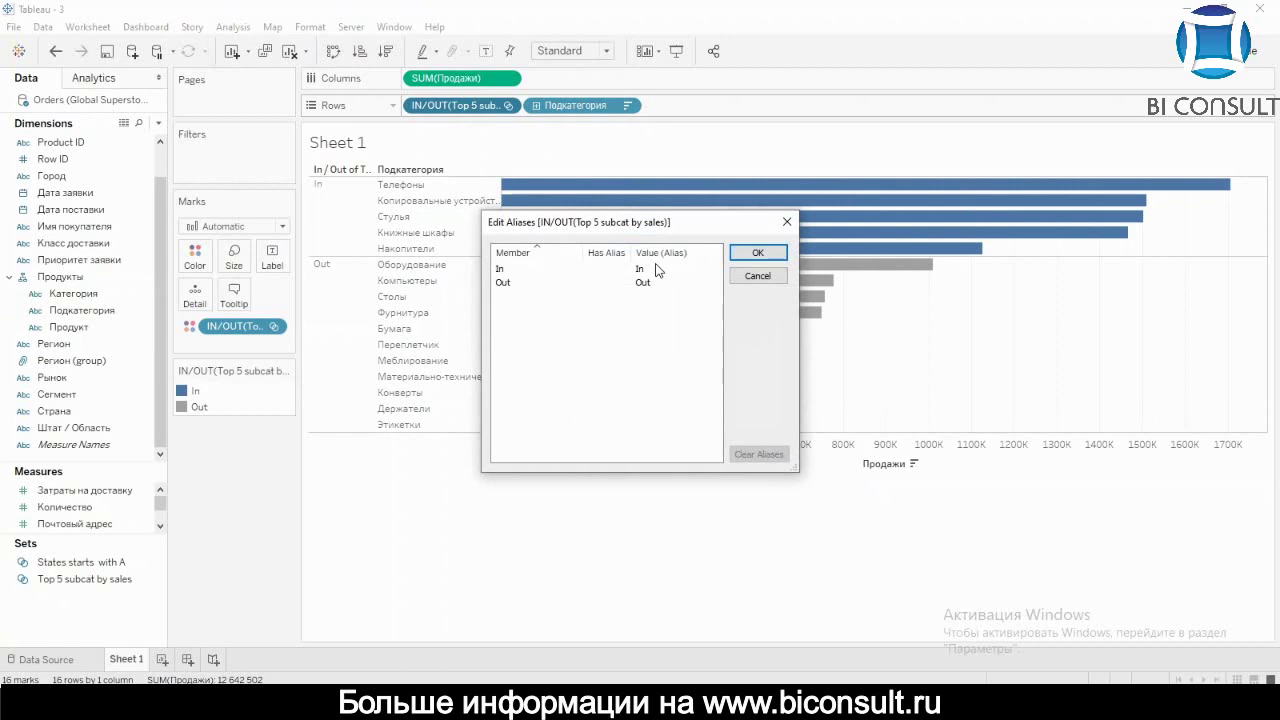
{"action": "left_click", "coordinate": [788, 221]}
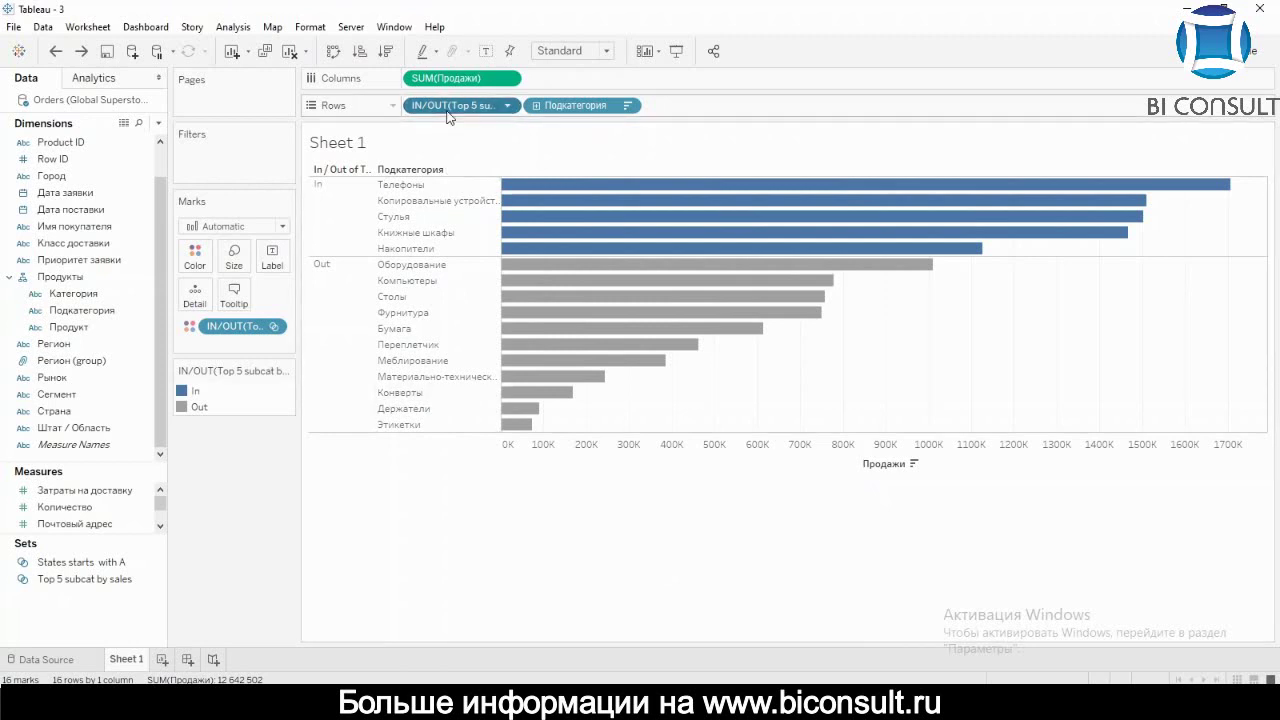
{"action": "left_click_drag", "start_coordinate": [447, 107], "coordinate": [195, 612]}
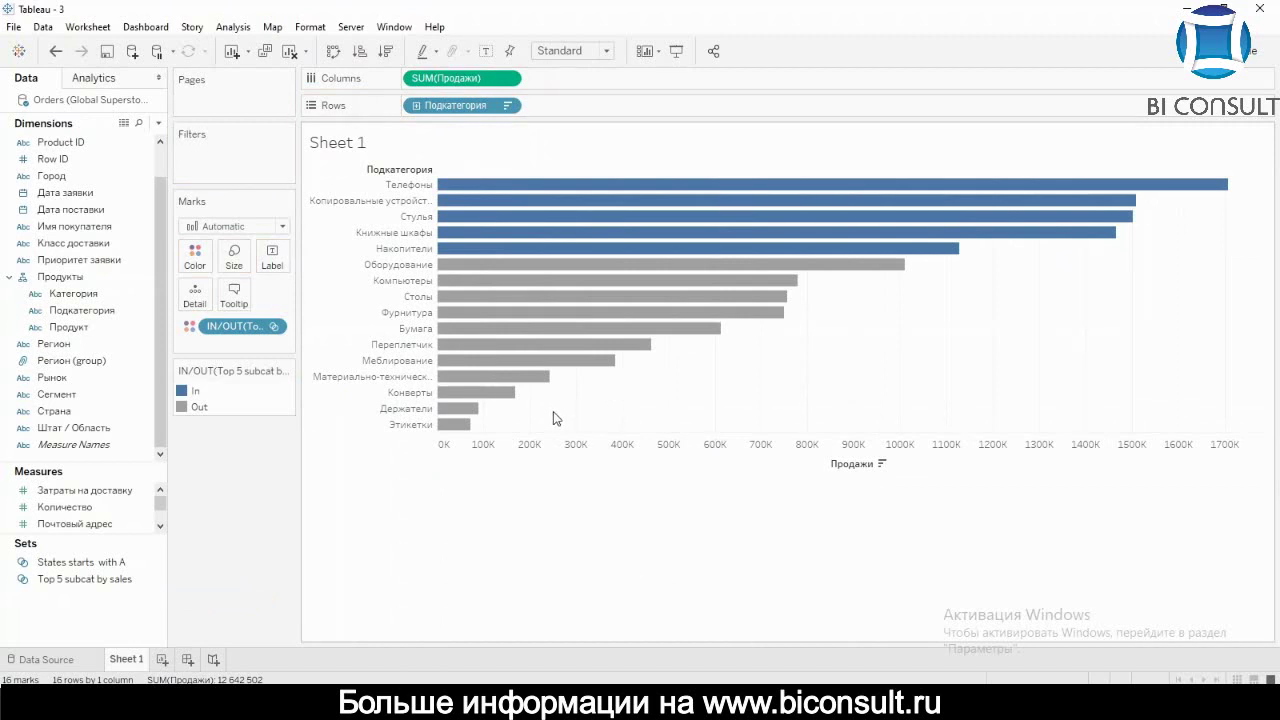
Step: Add the eight subcategories from Столы through Держатели to the Top 5 subcat by sales set from the chart
{"action": "left_click_drag", "start_coordinate": [552, 410], "coordinate": [467, 292]}
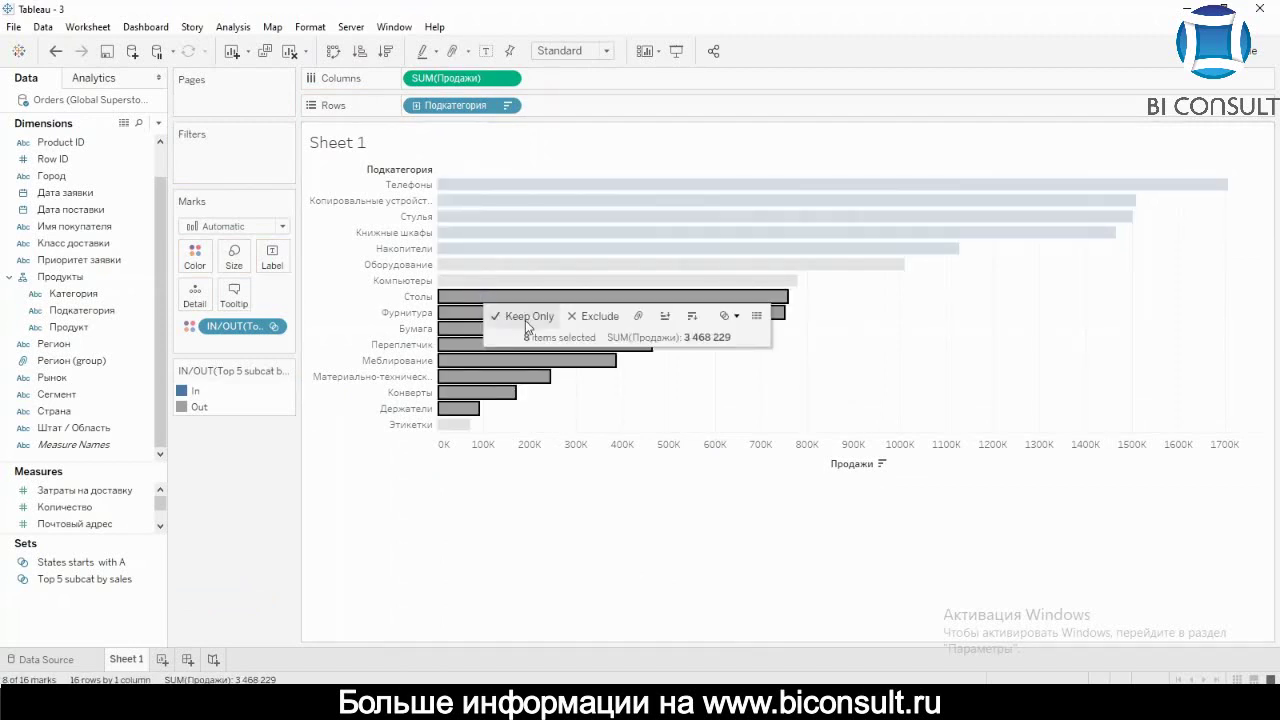
{"action": "left_click", "coordinate": [731, 321]}
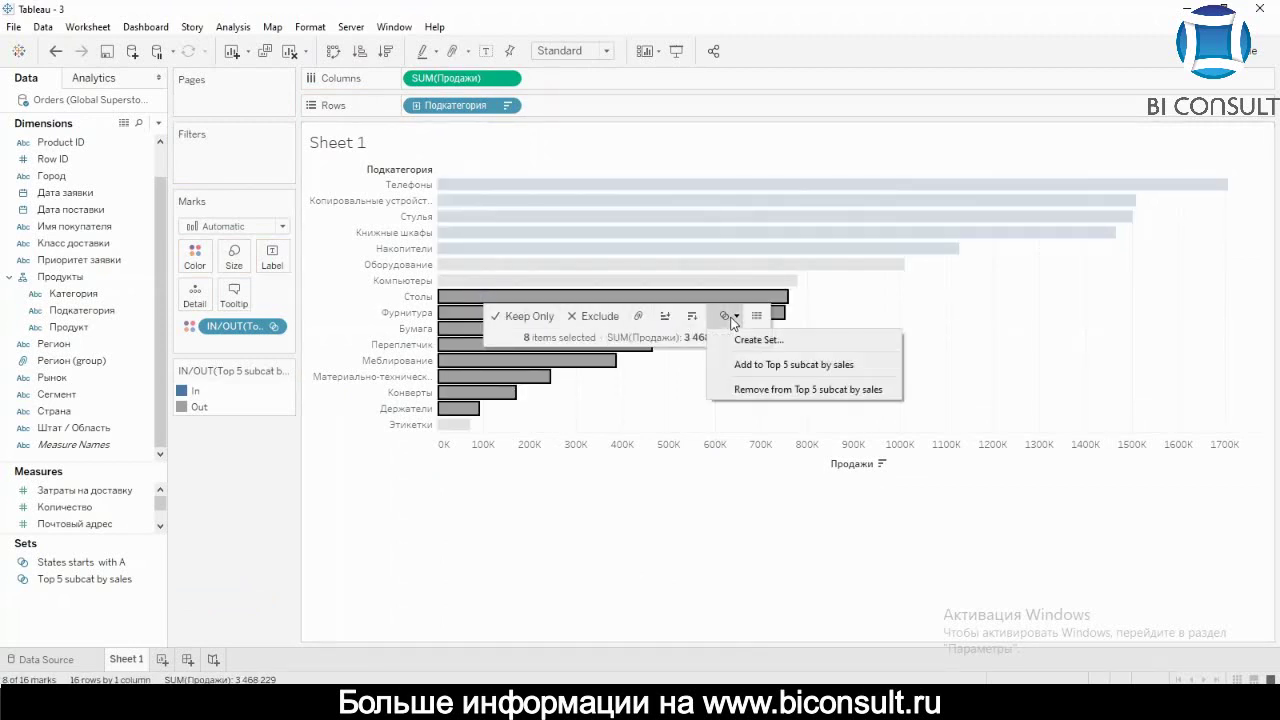
{"action": "left_click", "coordinate": [789, 369]}
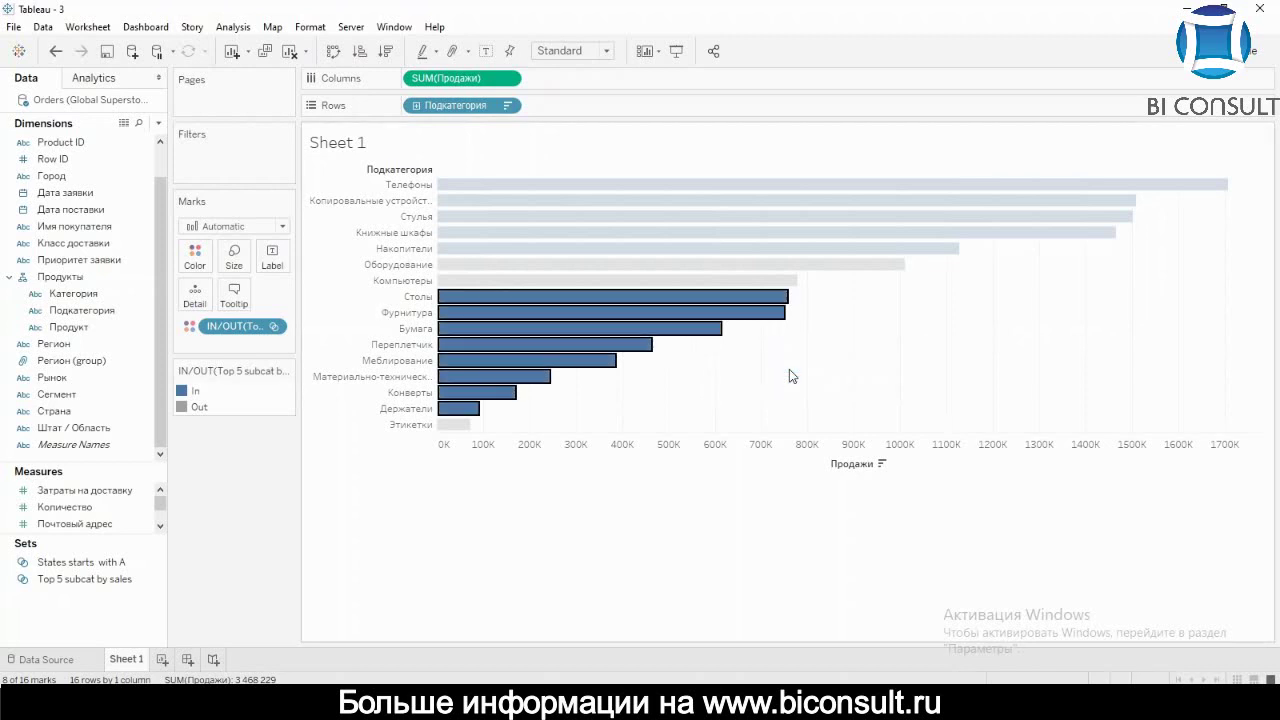
{"action": "left_click", "coordinate": [335, 585]}
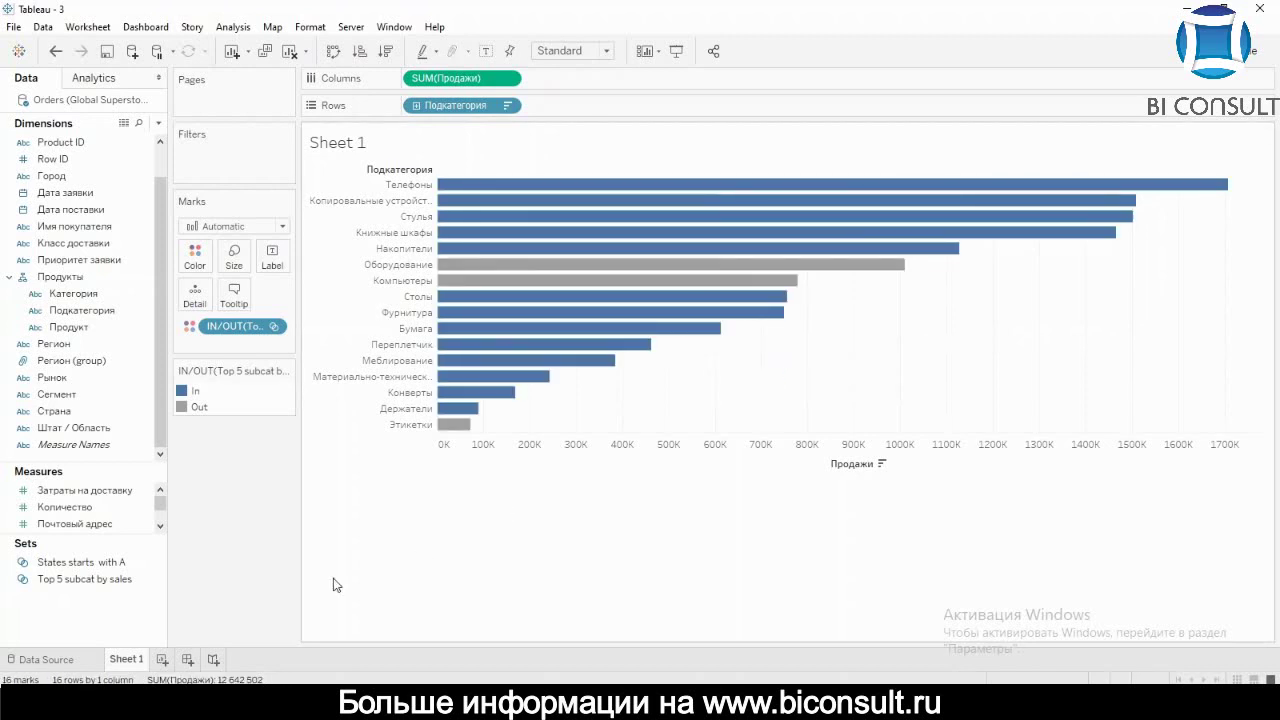
Step: Rename the Top 5 subcat by sales set as "Top subcat by sales"
{"action": "left_click", "coordinate": [133, 581]}
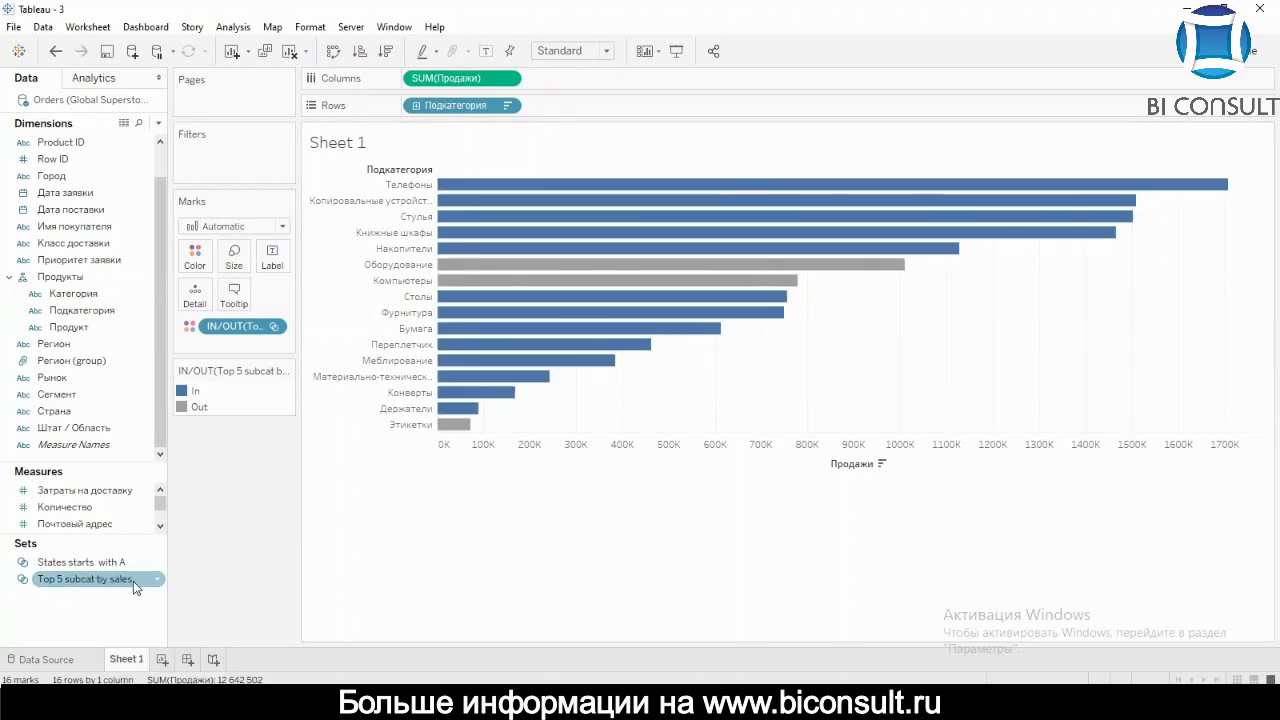
{"action": "right_click", "coordinate": [133, 581]}
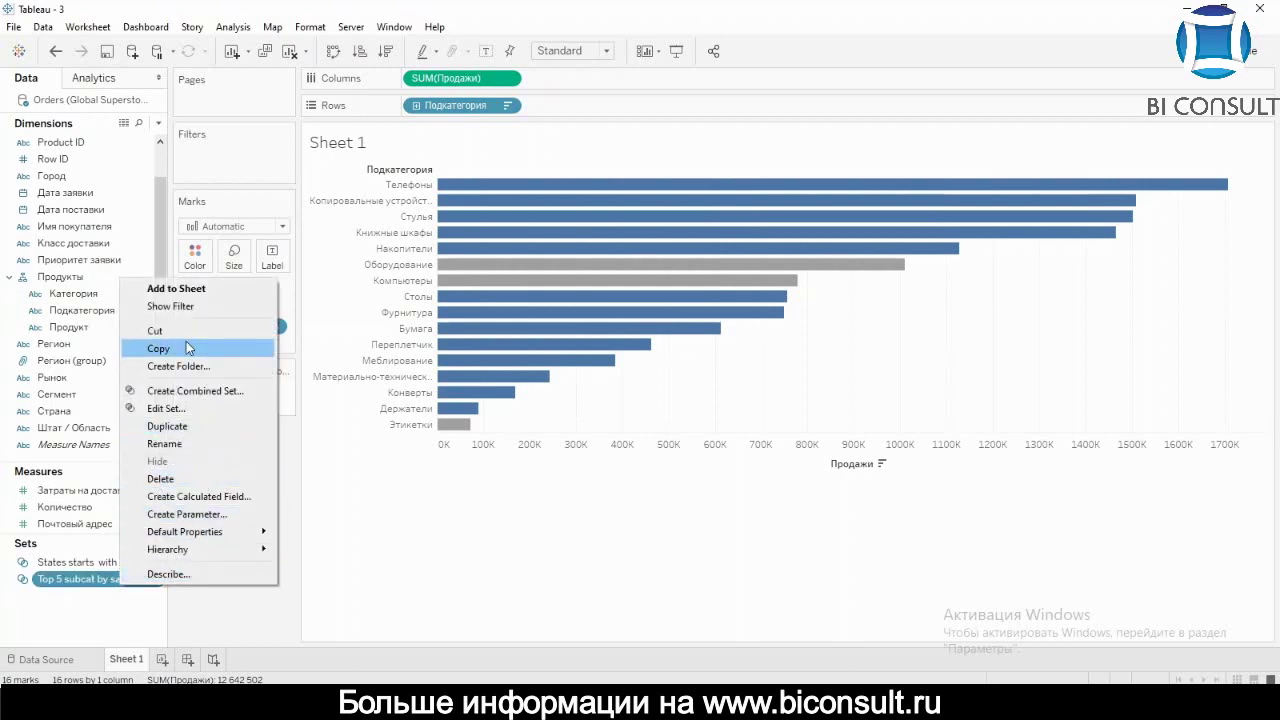
{"action": "left_click", "coordinate": [210, 443]}
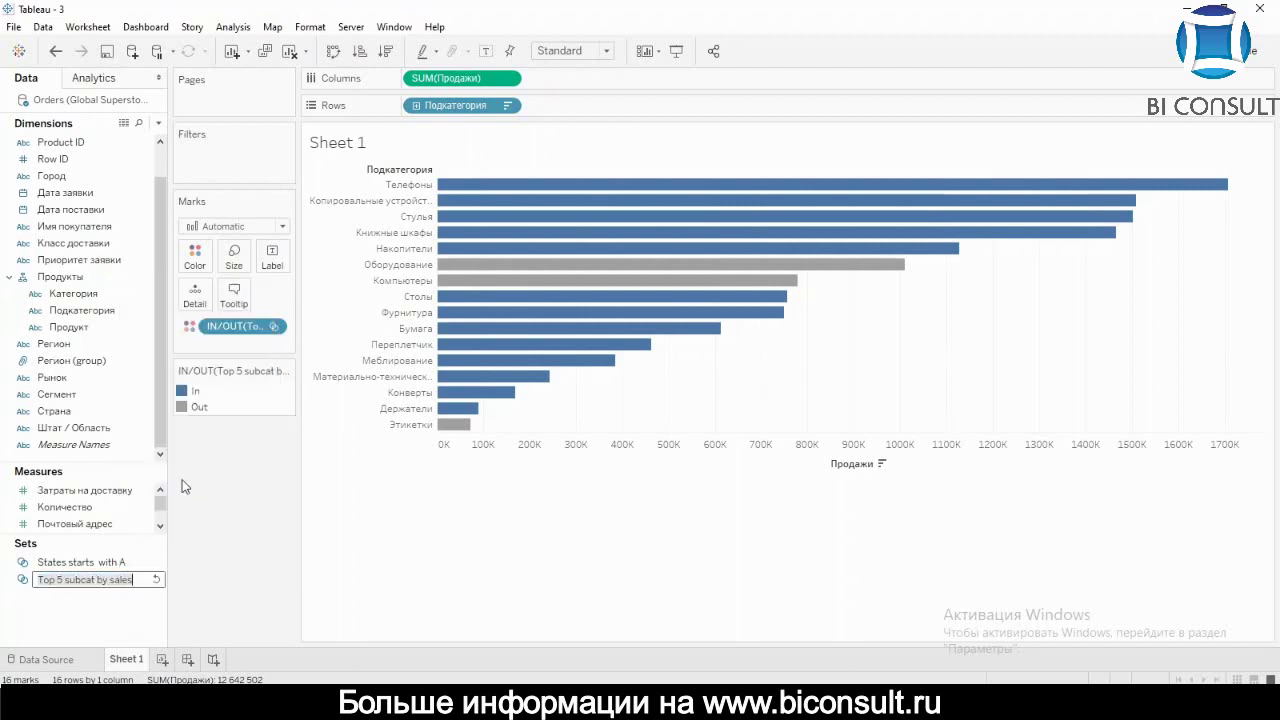
{"action": "mouse_move", "coordinate": [531, 314]}
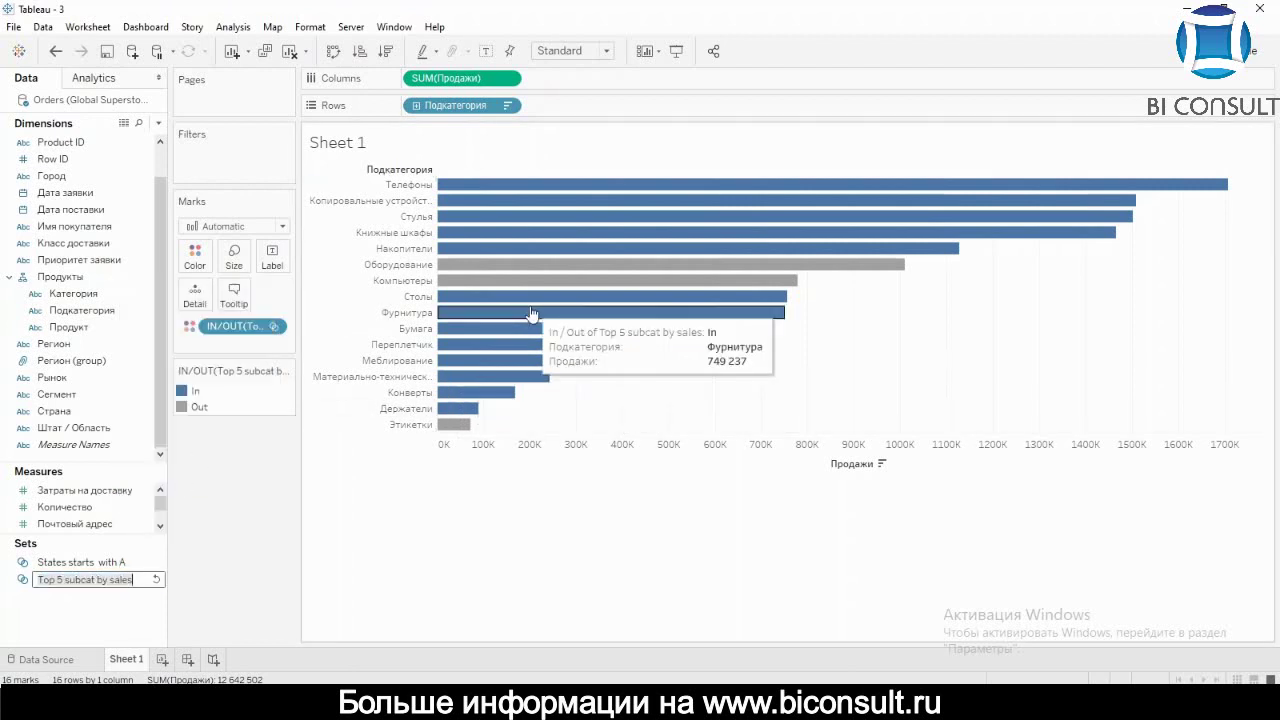
{"action": "left_click", "coordinate": [63, 580]}
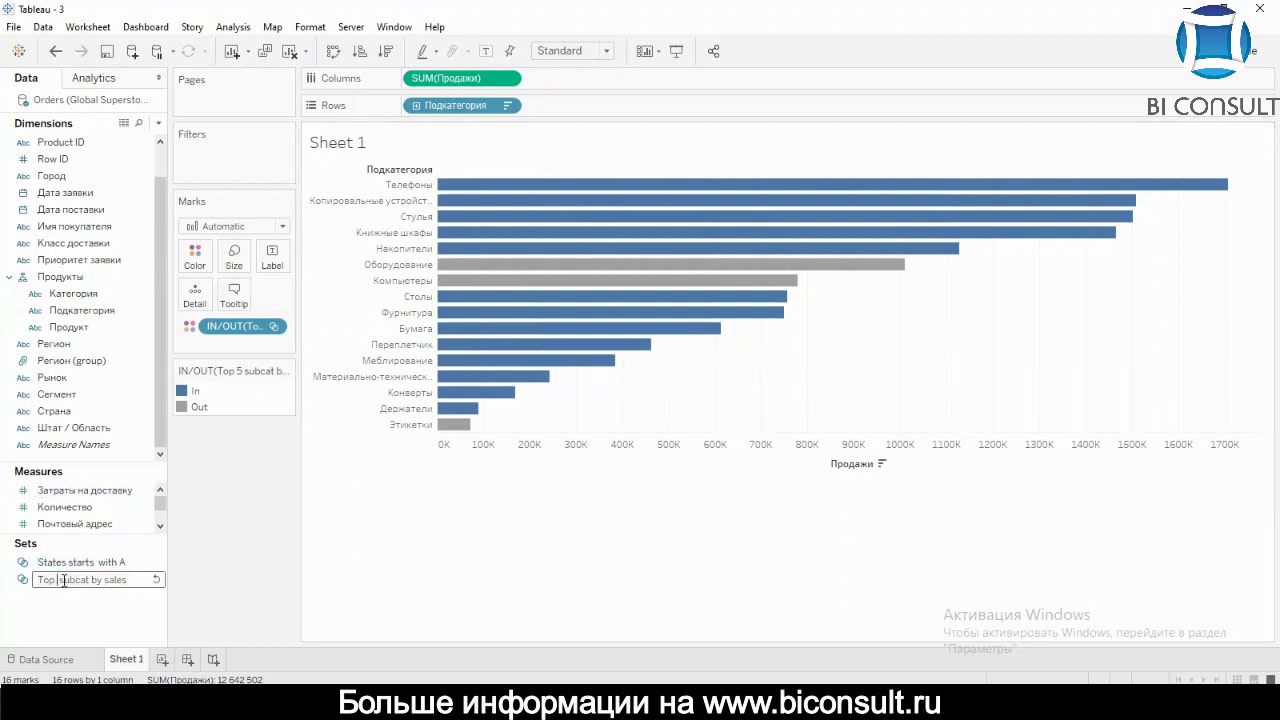
{"action": "key", "text": "BackSpace"}
{"action": "key", "text": "Return"}
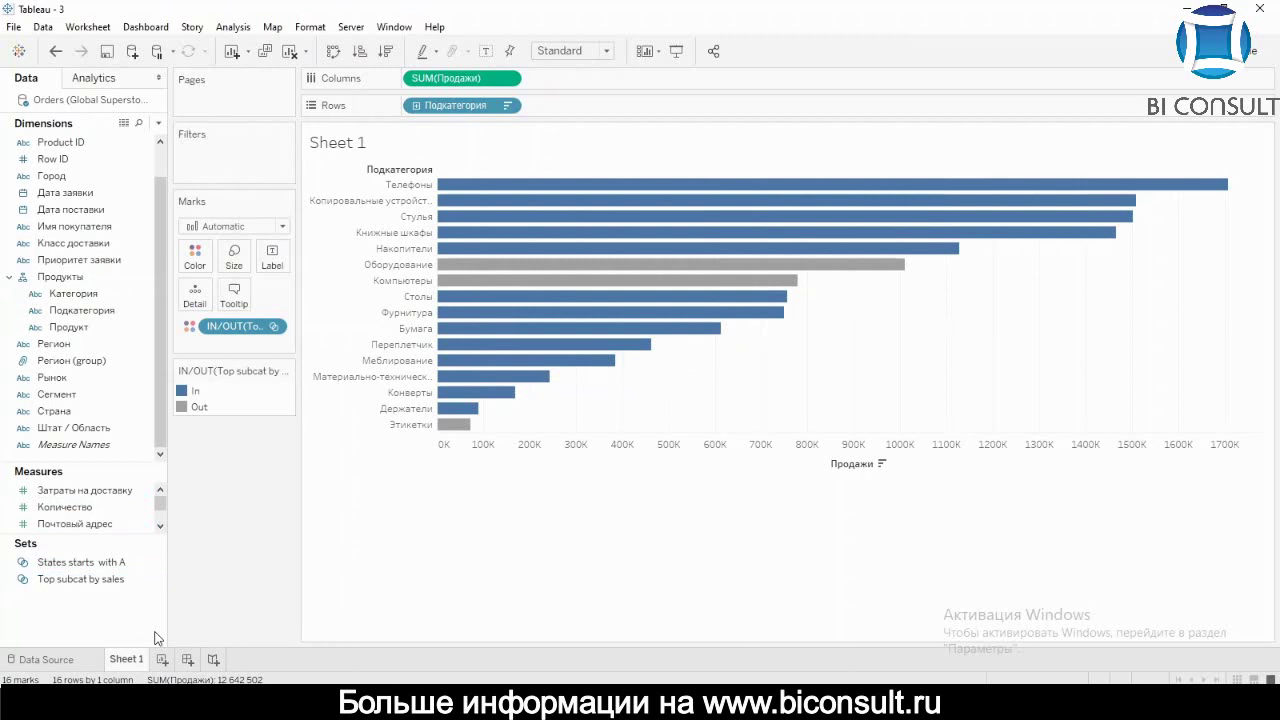
Step: Delete both sets, States starts with A and Top subcat by sales, together from the data source
{"action": "left_click", "coordinate": [92, 566]}
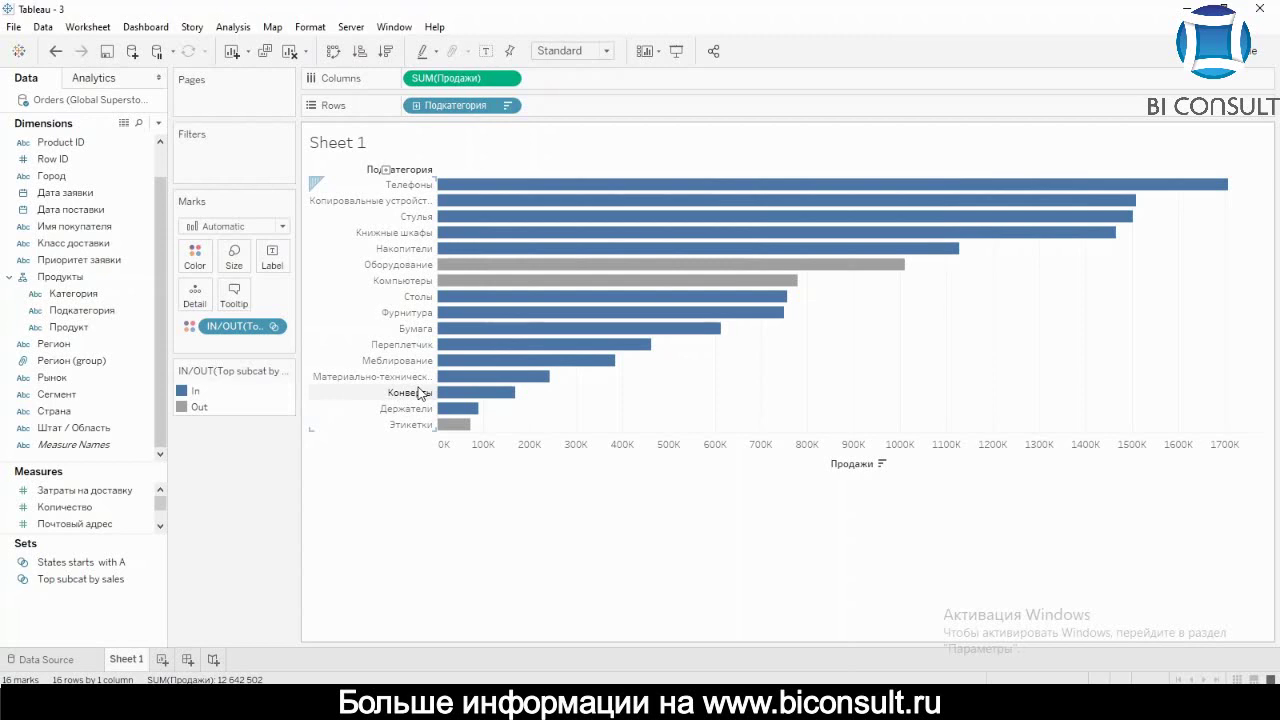
{"action": "left_click", "coordinate": [48, 564]}
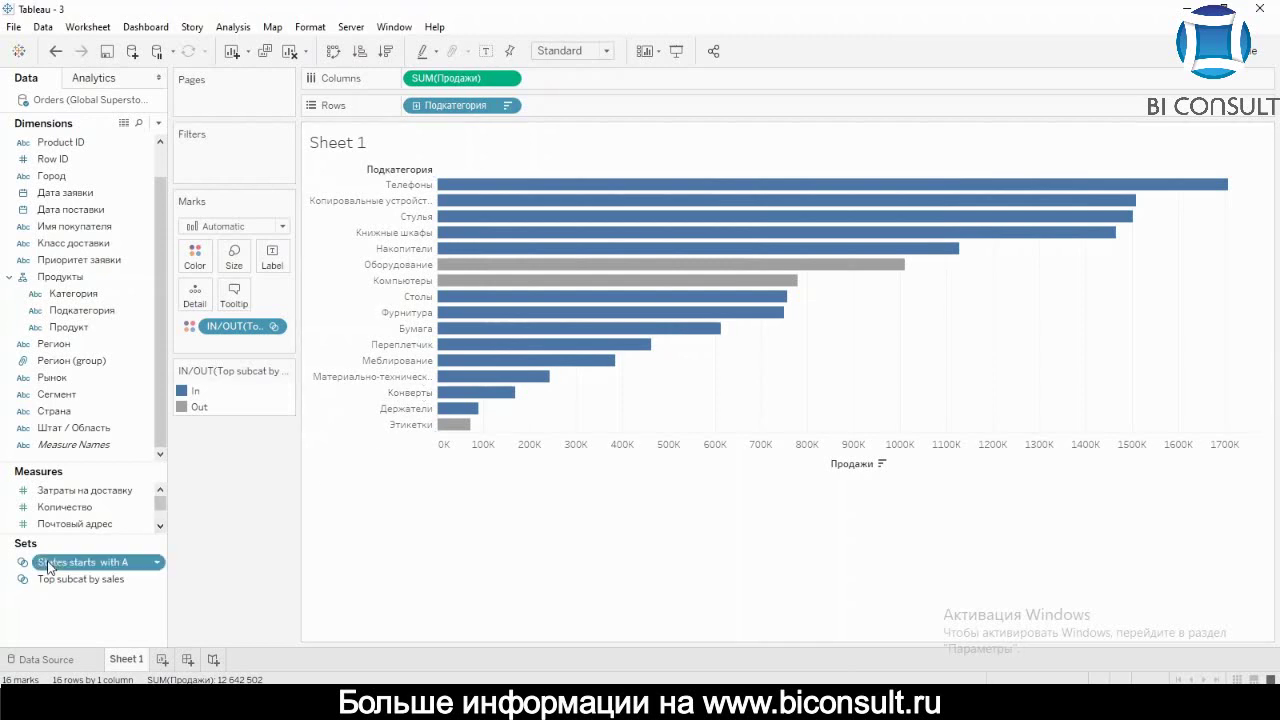
{"action": "left_click", "coordinate": [84, 580], "text": "ctrl"}
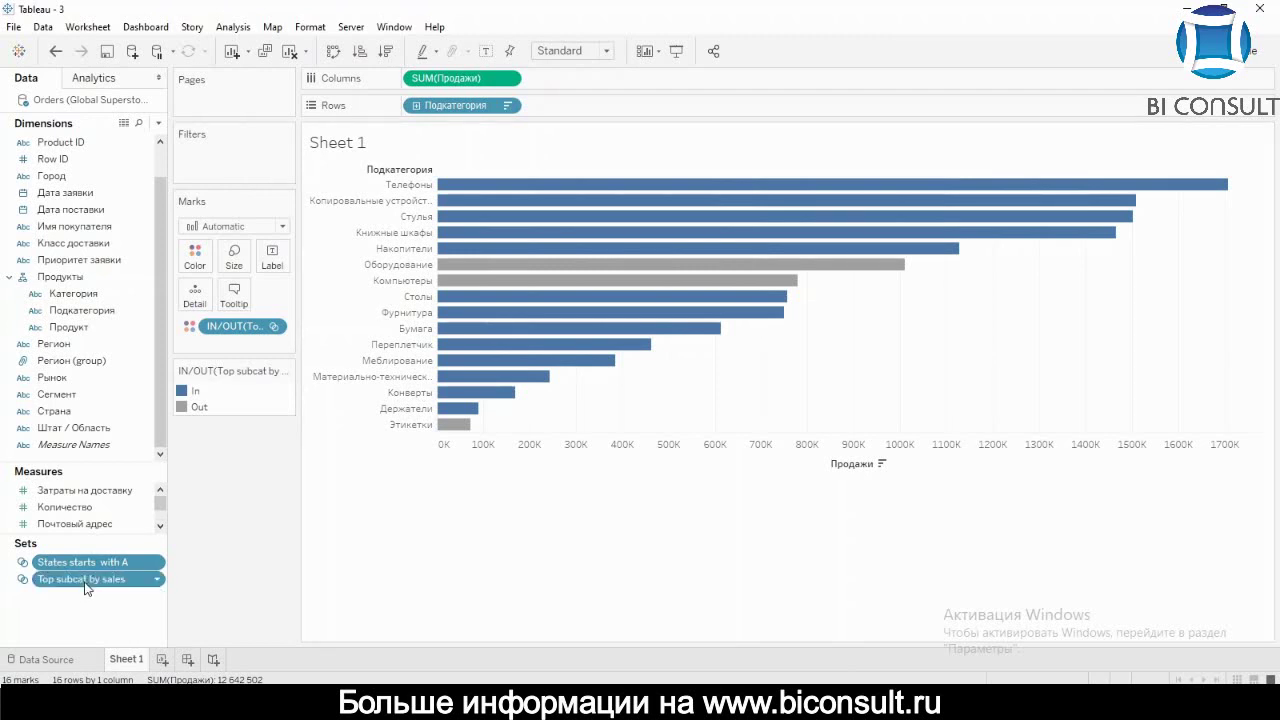
{"action": "right_click", "coordinate": [85, 580]}
{"action": "left_click", "coordinate": [155, 537]}
{"action": "left_click", "coordinate": [727, 403]}
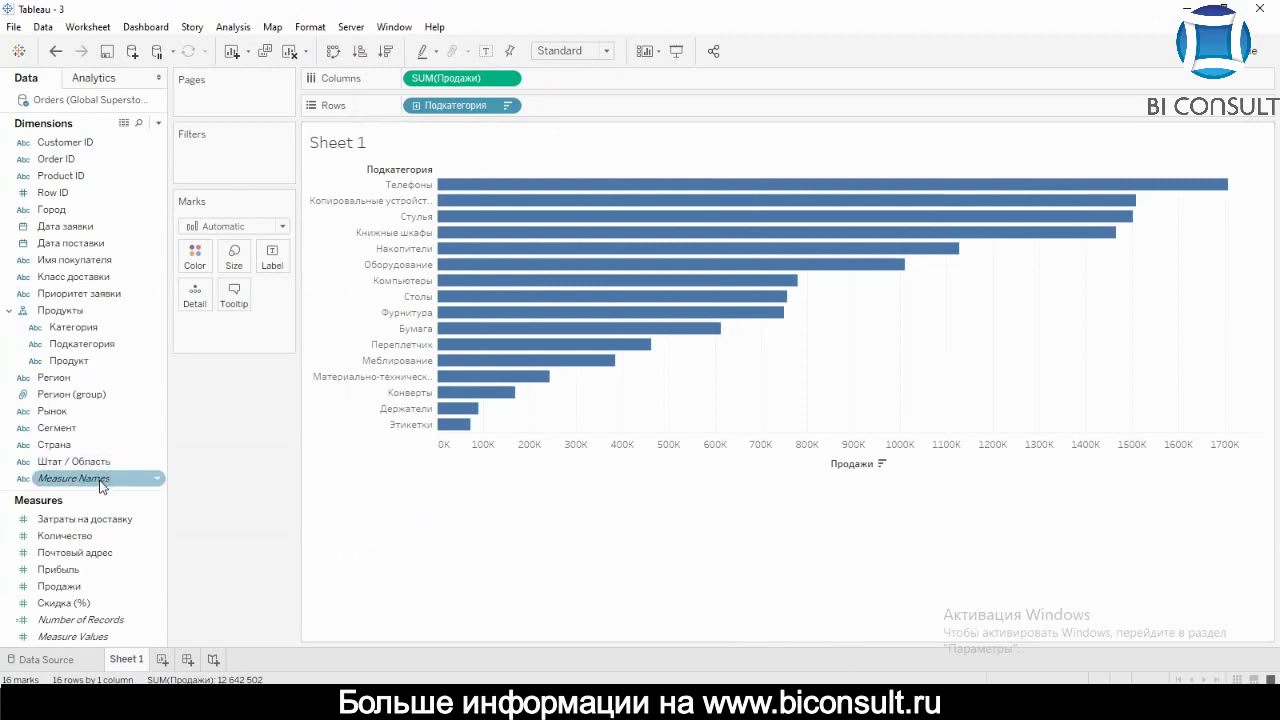
Step: Enlarge the dimensions list and start creating a new set from the Штат / Область dimension
{"action": "left_click_drag", "start_coordinate": [90, 490], "coordinate": [85, 558]}
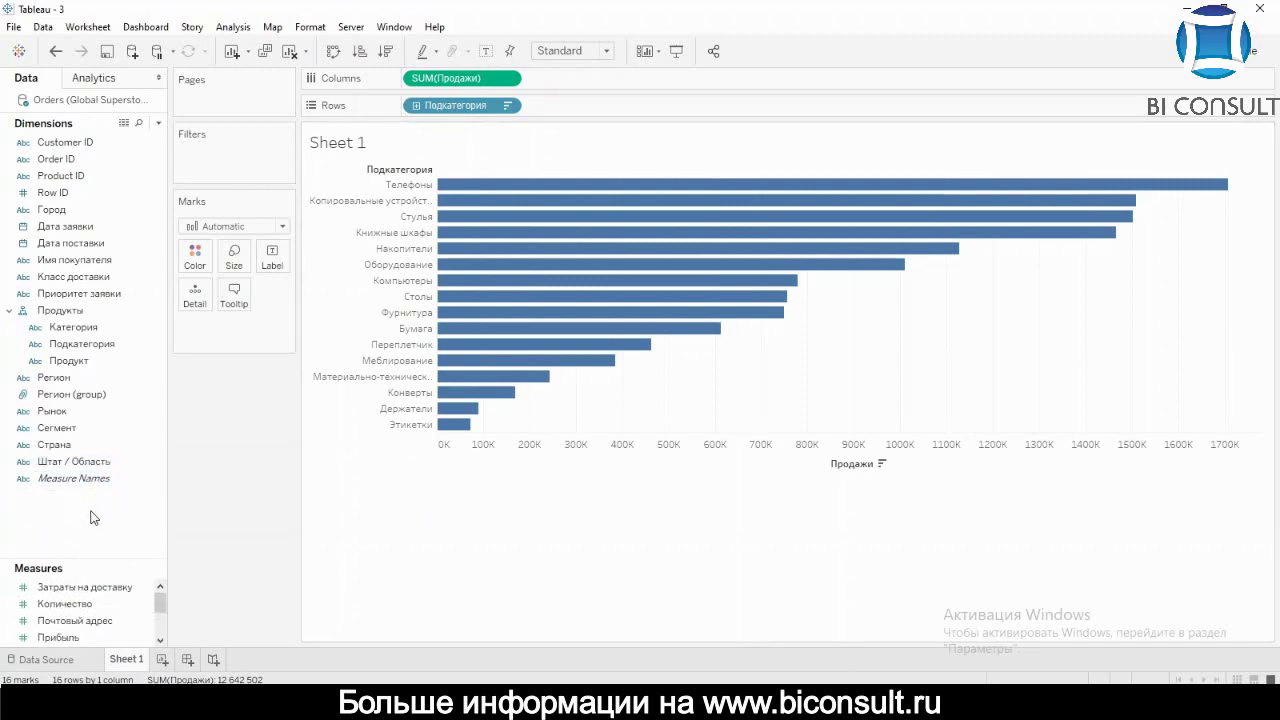
{"action": "right_click", "coordinate": [91, 516]}
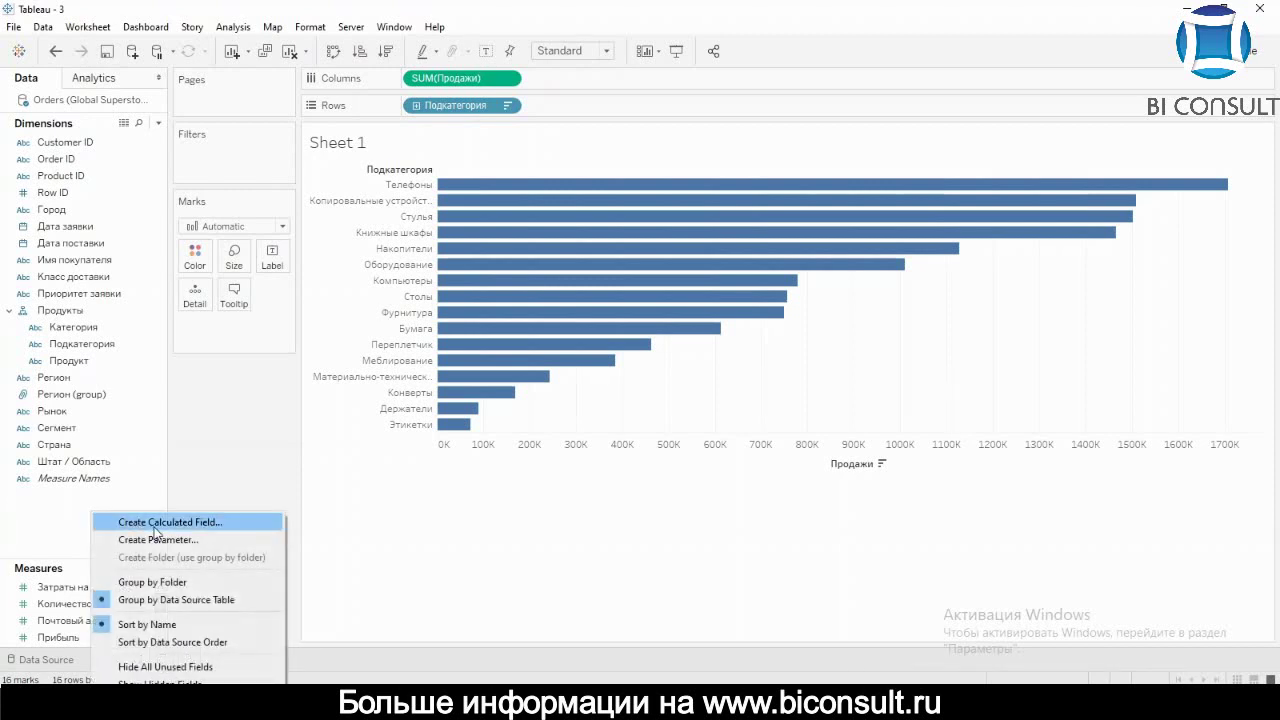
{"action": "left_click", "coordinate": [89, 461]}
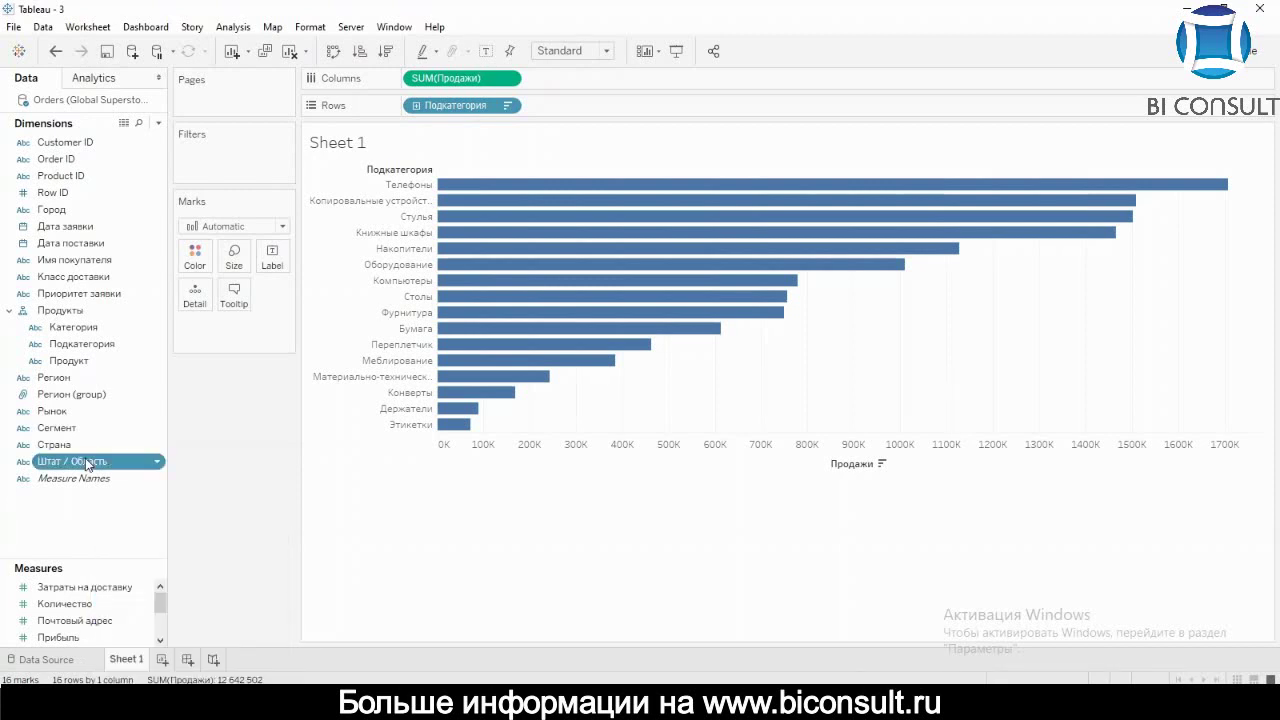
{"action": "right_click", "coordinate": [88, 463]}
{"action": "mouse_move", "coordinate": [197, 247]}
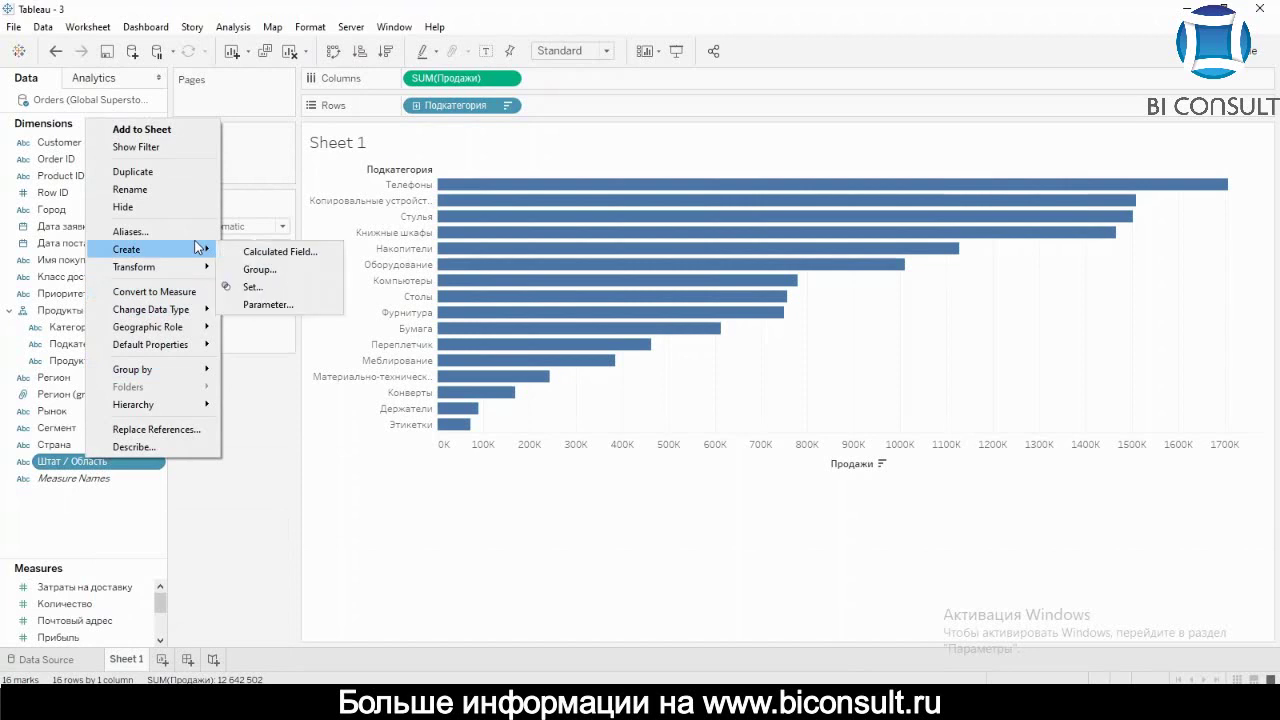
{"action": "left_click", "coordinate": [277, 284]}
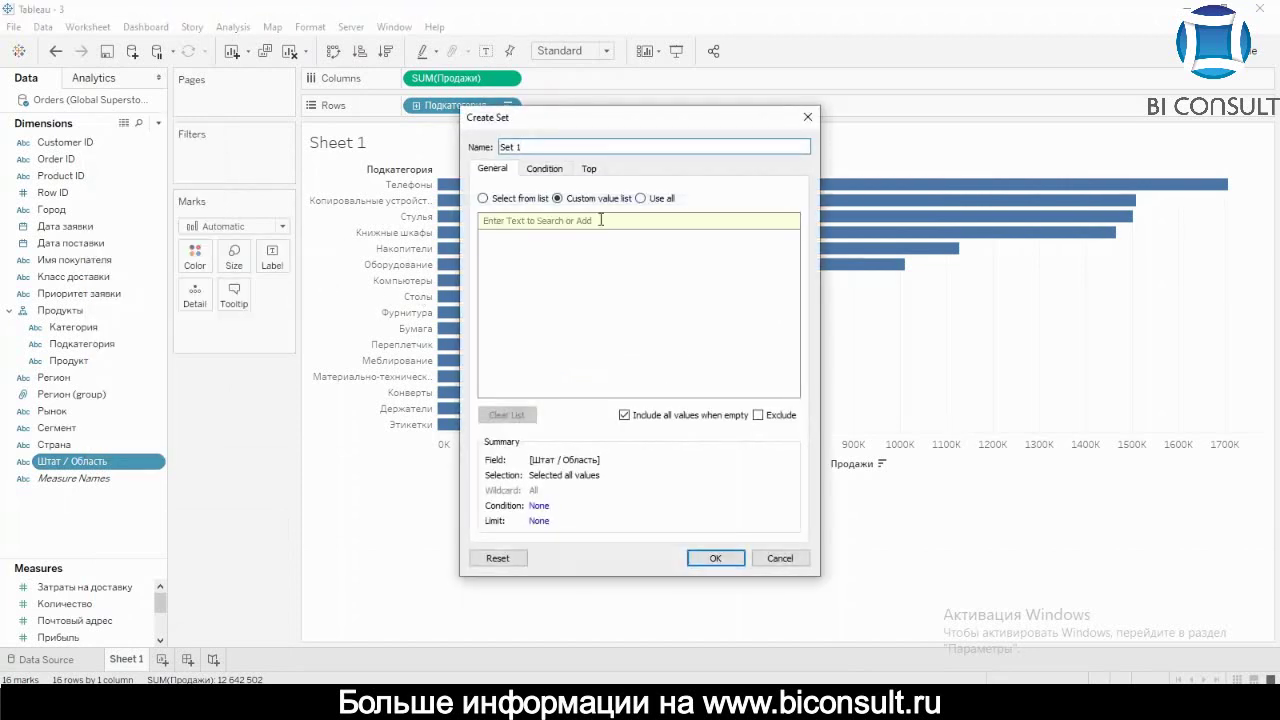
Step: Limit the new set to the top 5 members by the sum of Прибыль
{"action": "left_click", "coordinate": [589, 168]}
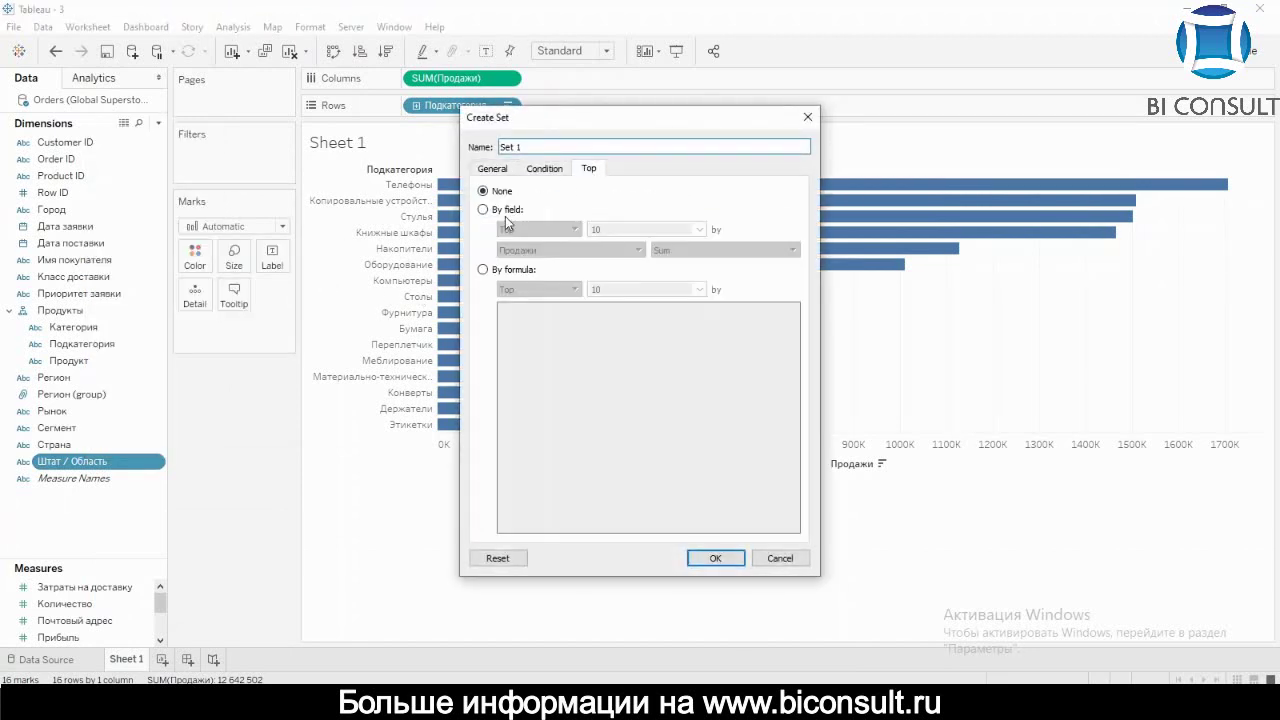
{"action": "left_click", "coordinate": [520, 211]}
{"action": "left_click", "coordinate": [566, 250]}
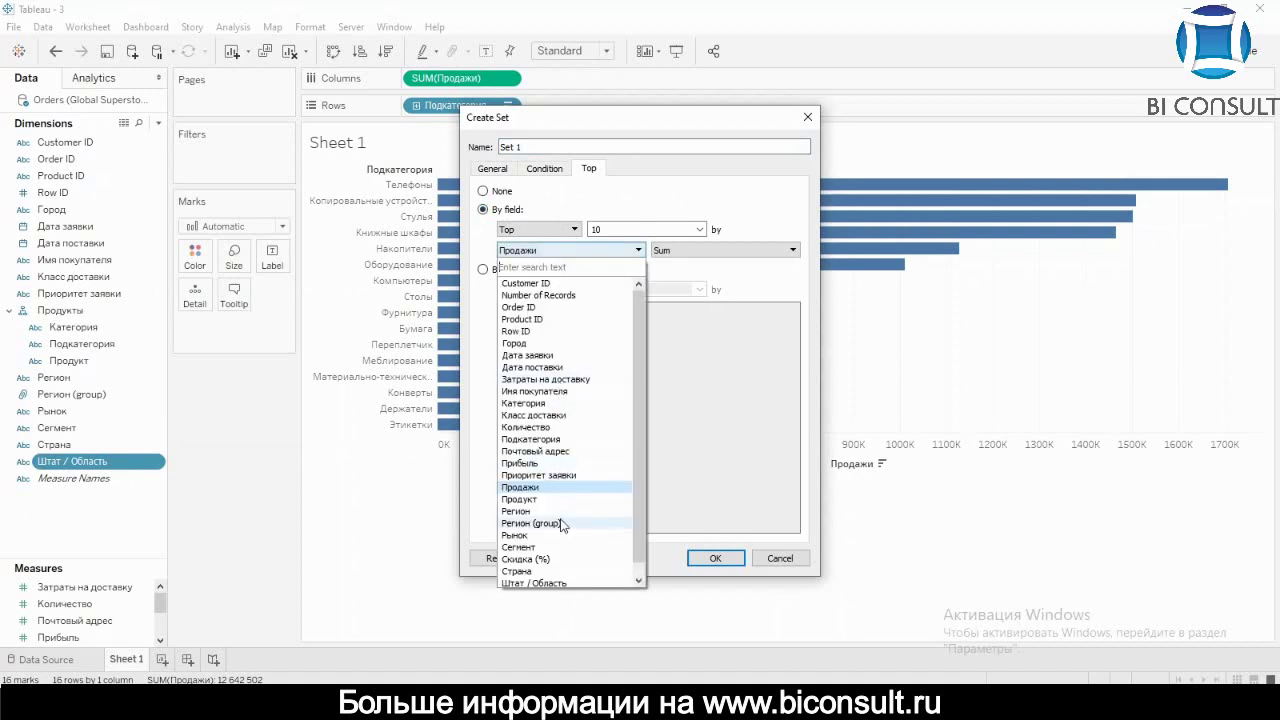
{"action": "left_click", "coordinate": [556, 464]}
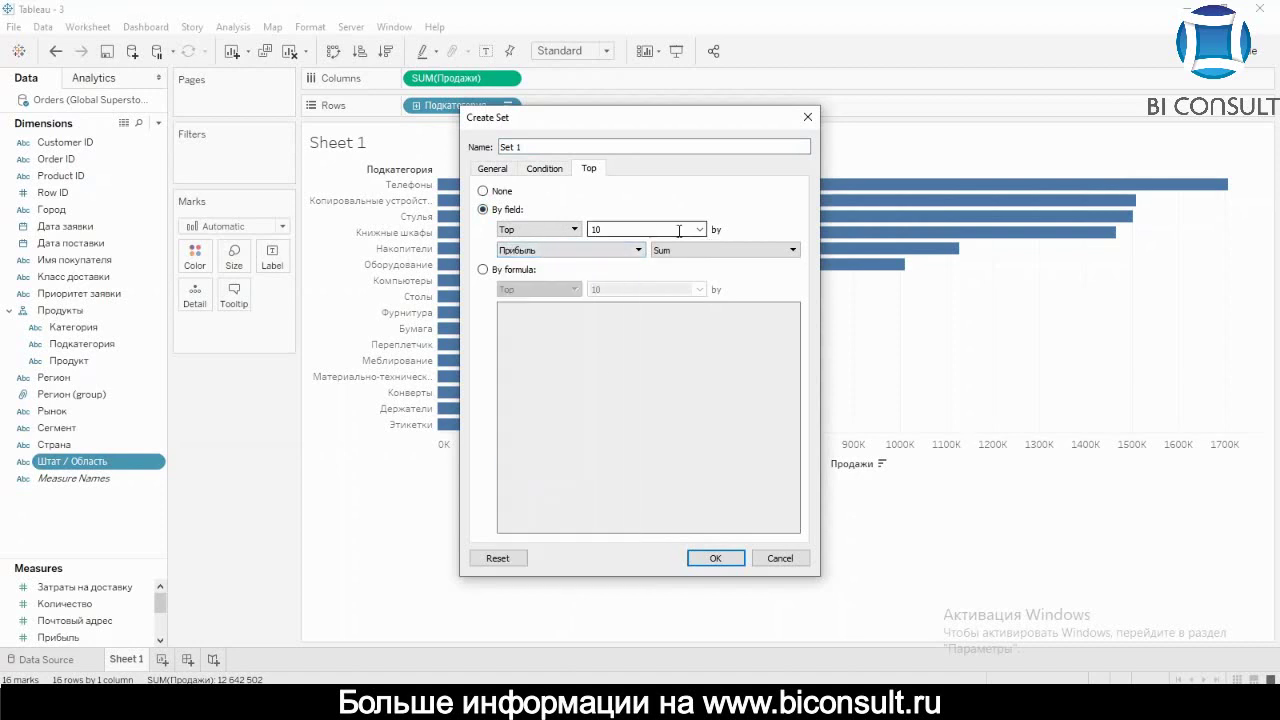
{"action": "double_click", "coordinate": [650, 229]}
{"action": "type", "text": "5"}
Step: Name the set "TOP 5 states by profit" and create it
{"action": "left_click", "coordinate": [552, 150]}
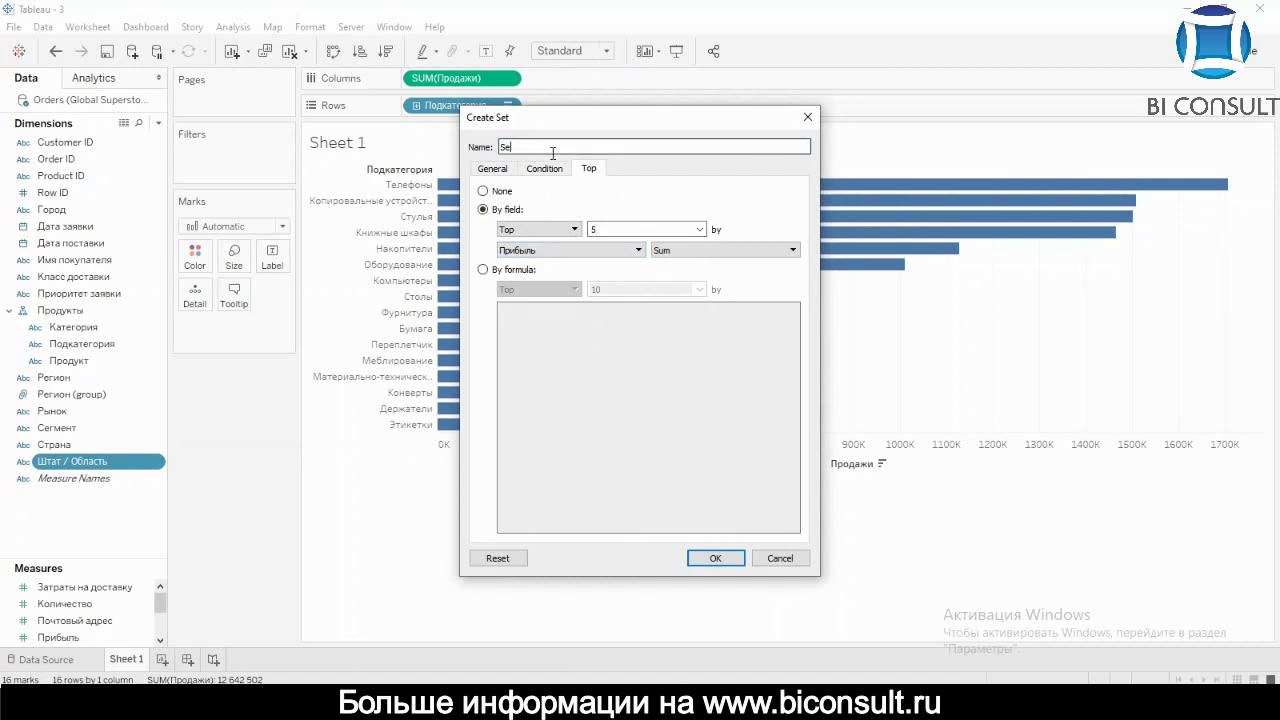
{"action": "key", "text": "BackSpace"}
{"action": "type", "text": "T"}
{"action": "key", "text": "BackSpace"}
{"action": "key", "text": "BackSpace"}
{"action": "type", "text": "TOP 5 states by profit"}
{"action": "left_click", "coordinate": [713, 559]}
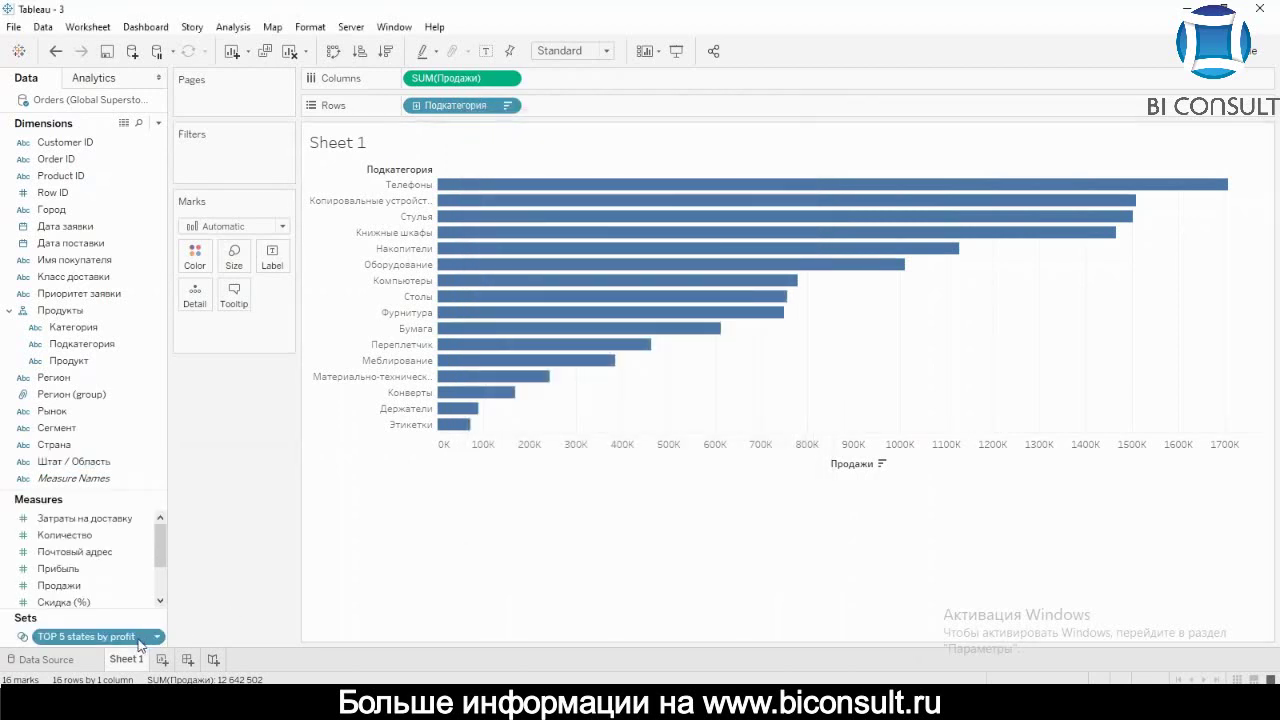
Step: Replace Подкатегория in the rows with all members of Штат / Область and sort the bars by Продажи in descending order
{"action": "left_click_drag", "start_coordinate": [125, 637], "coordinate": [90, 585]}
{"action": "left_click", "coordinate": [78, 461]}
{"action": "left_click_drag", "start_coordinate": [78, 461], "coordinate": [447, 96]}
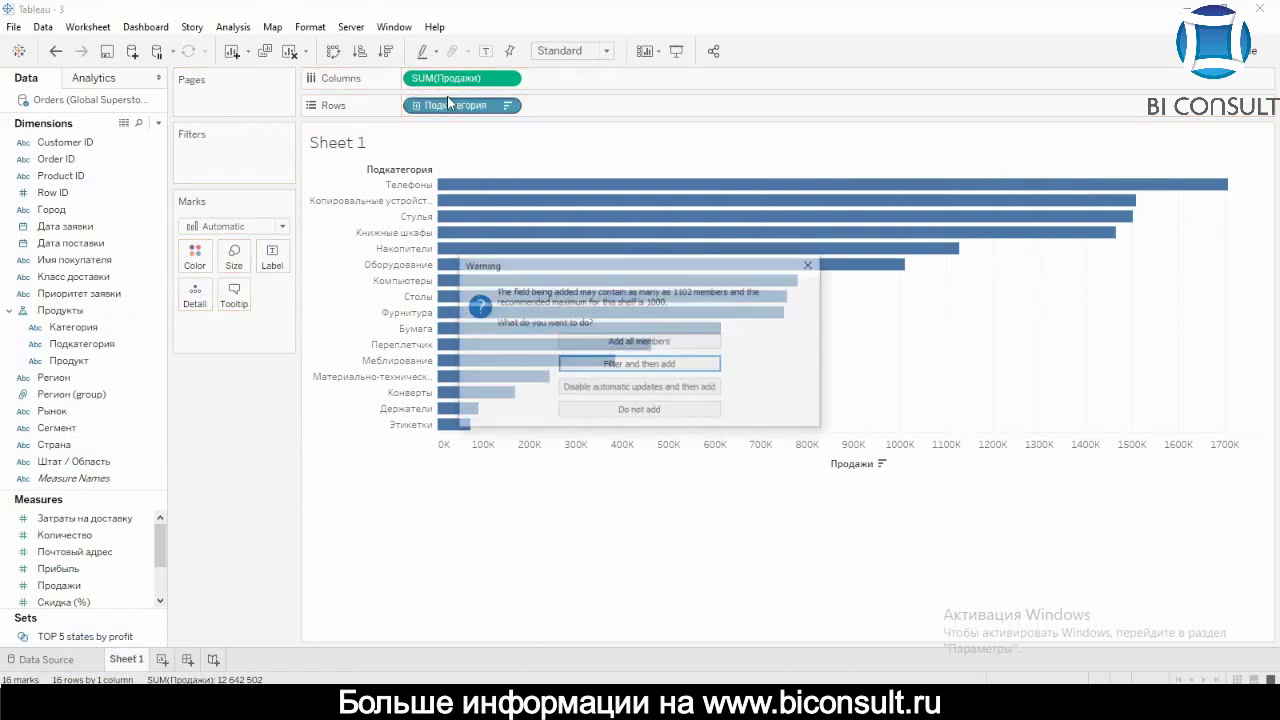
{"action": "left_click", "coordinate": [640, 338]}
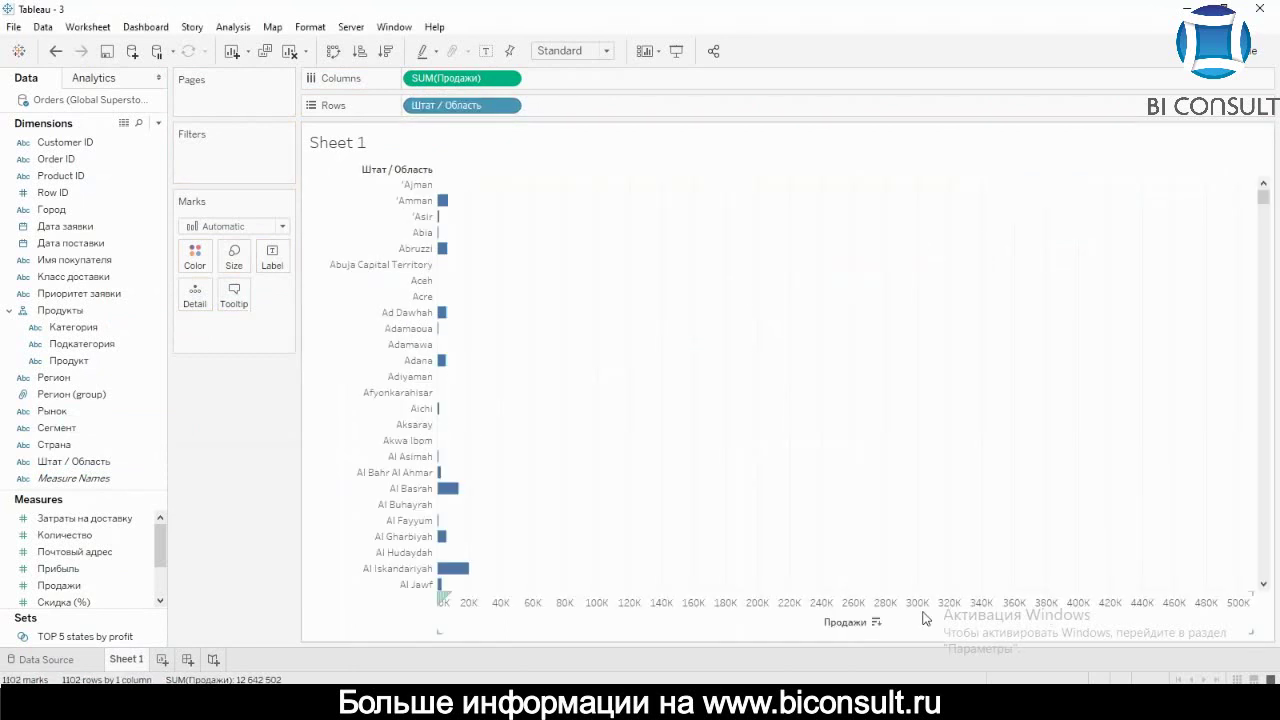
{"action": "left_click", "coordinate": [882, 626]}
{"action": "left_click", "coordinate": [877, 621]}
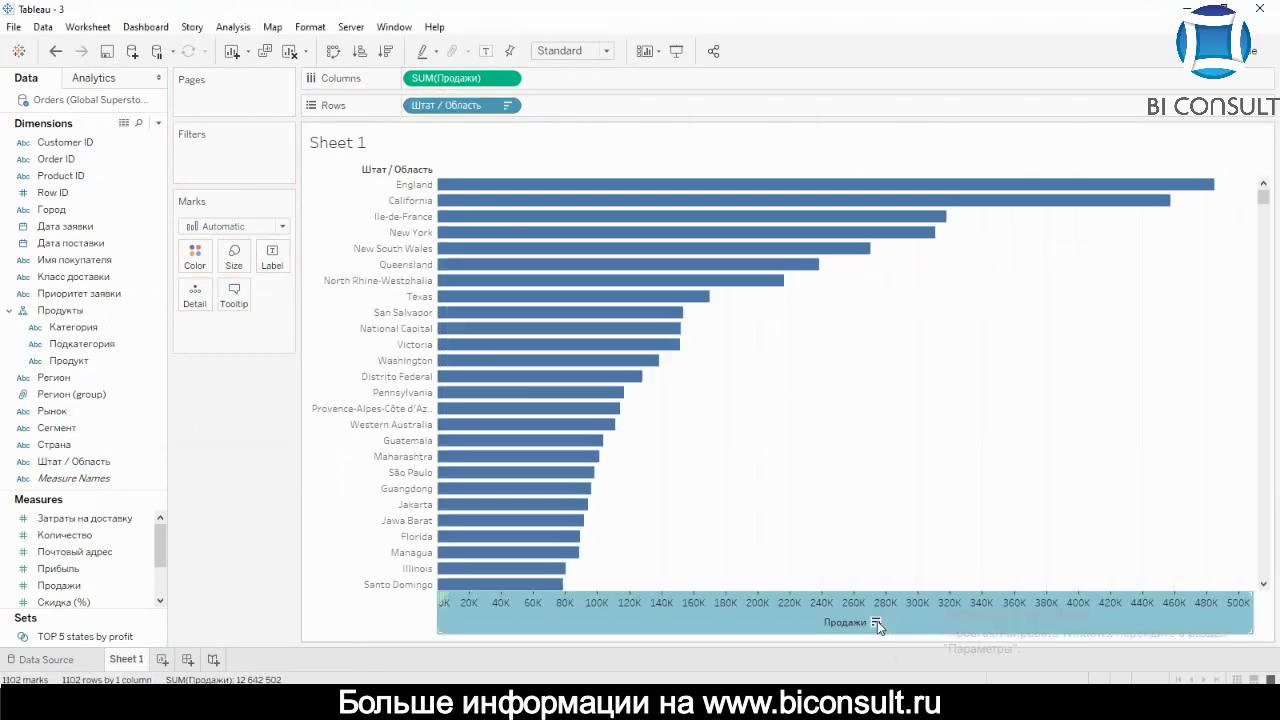
Step: Colour the state bars by membership in the TOP 5 states by profit set and inspect the New York bar
{"action": "left_click_drag", "start_coordinate": [99, 643], "coordinate": [205, 247]}
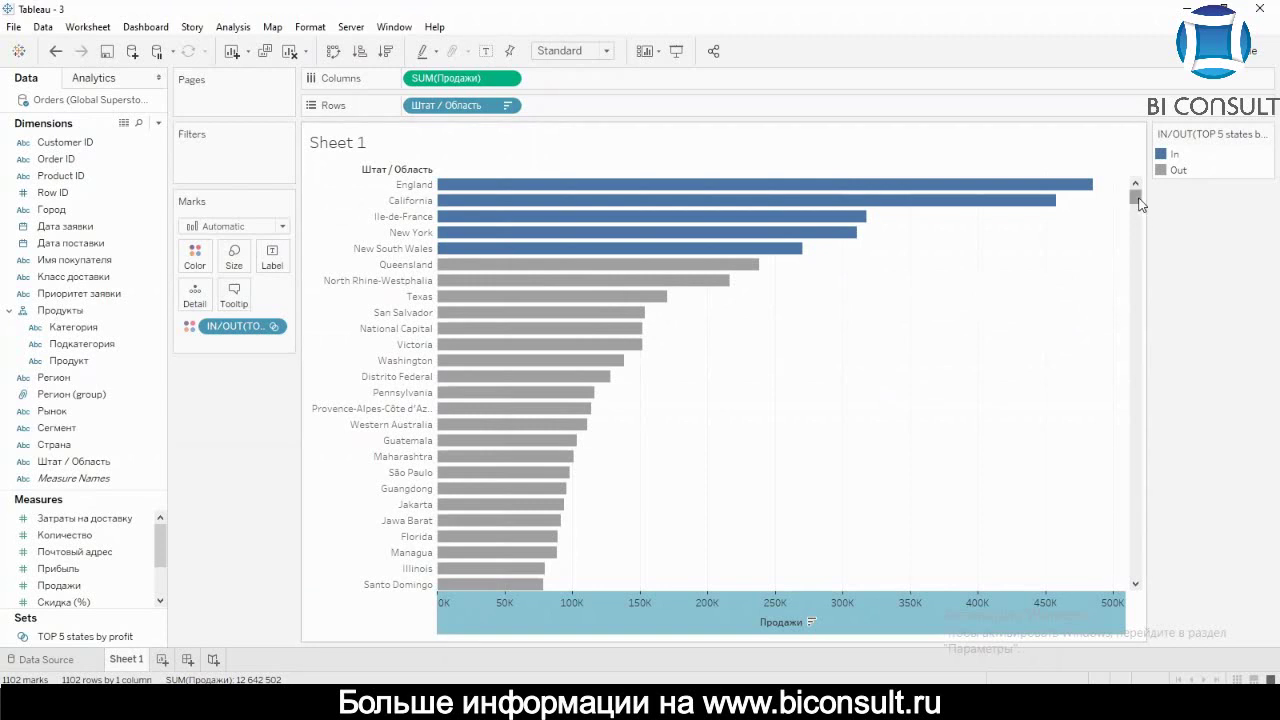
{"action": "left_click_drag", "start_coordinate": [1140, 203], "coordinate": [1142, 165]}
{"action": "mouse_move", "coordinate": [619, 236]}
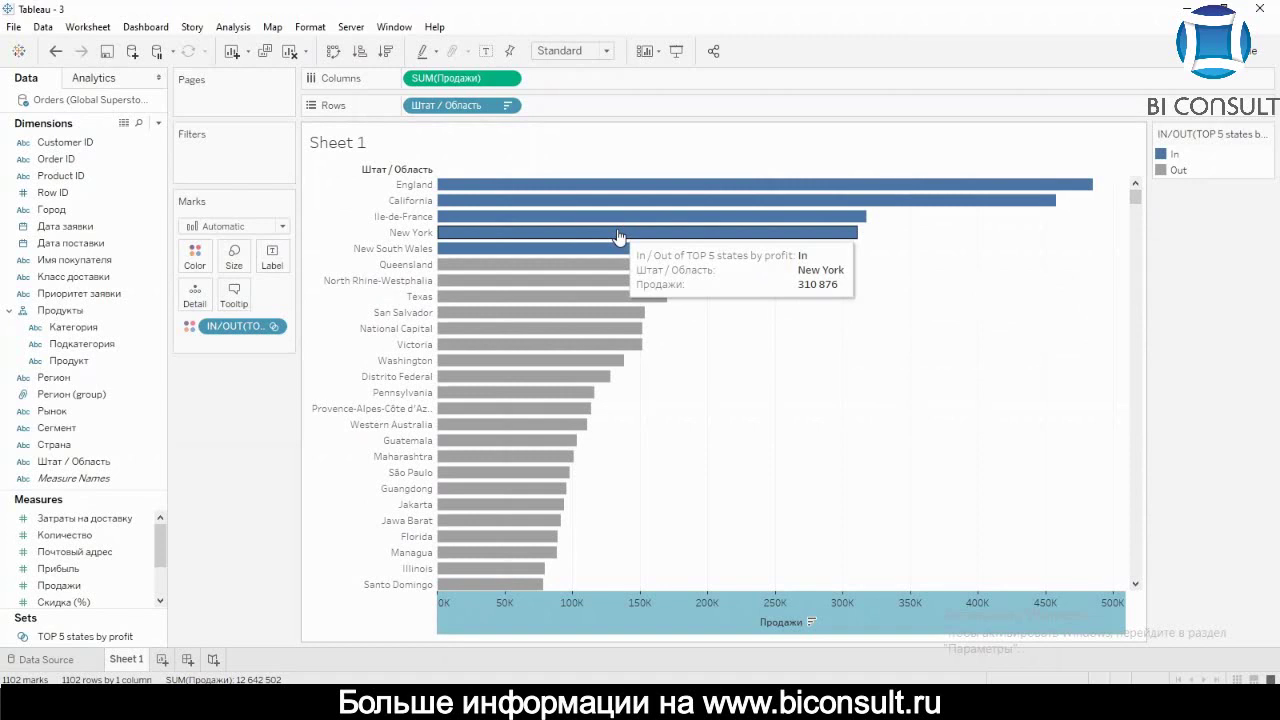
Step: Add a new worksheet and start creating a set from the Продукт dimension
{"action": "left_click", "coordinate": [161, 659]}
{"action": "left_click_drag", "start_coordinate": [131, 609], "coordinate": [83, 530]}
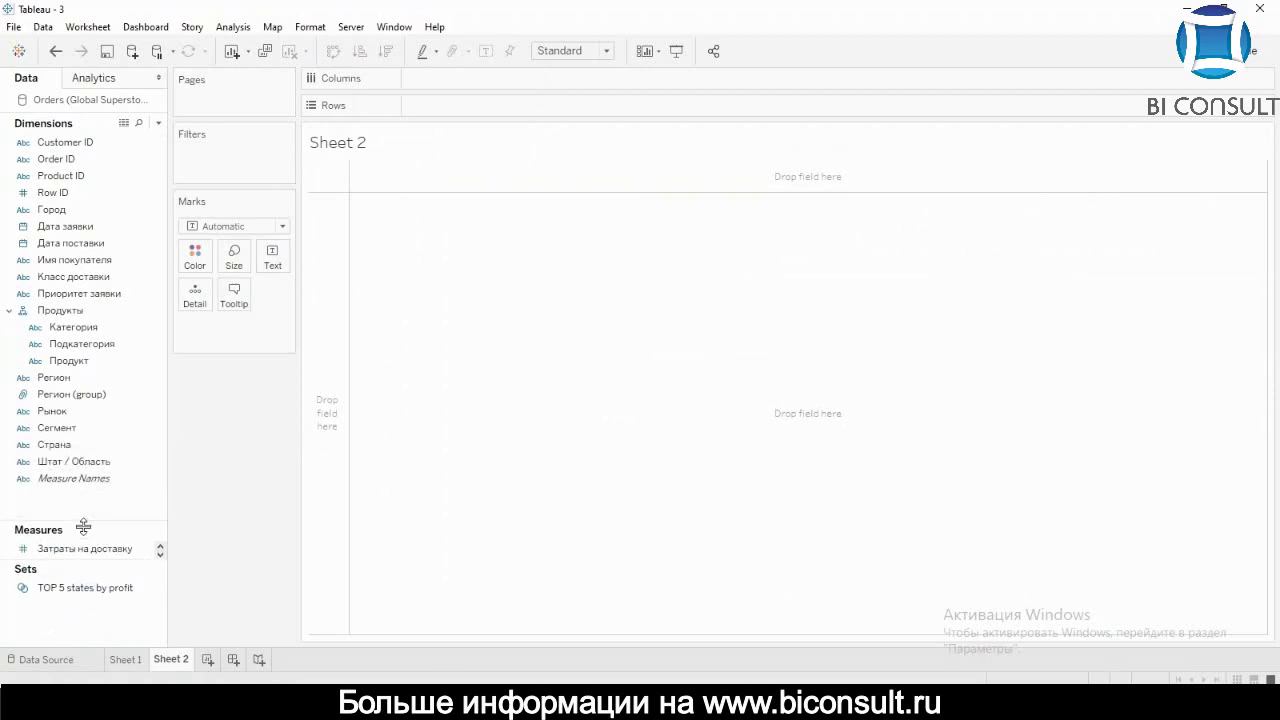
{"action": "left_click", "coordinate": [106, 418]}
{"action": "left_click", "coordinate": [108, 379]}
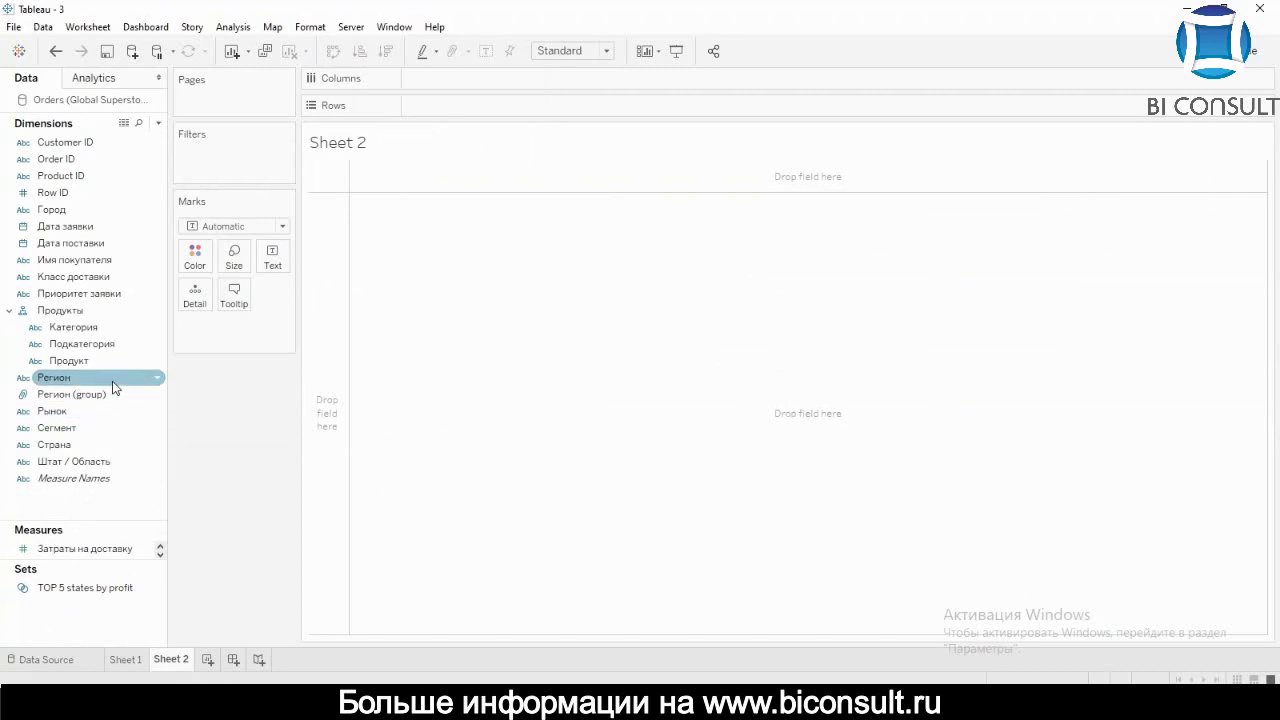
{"action": "left_click", "coordinate": [120, 290]}
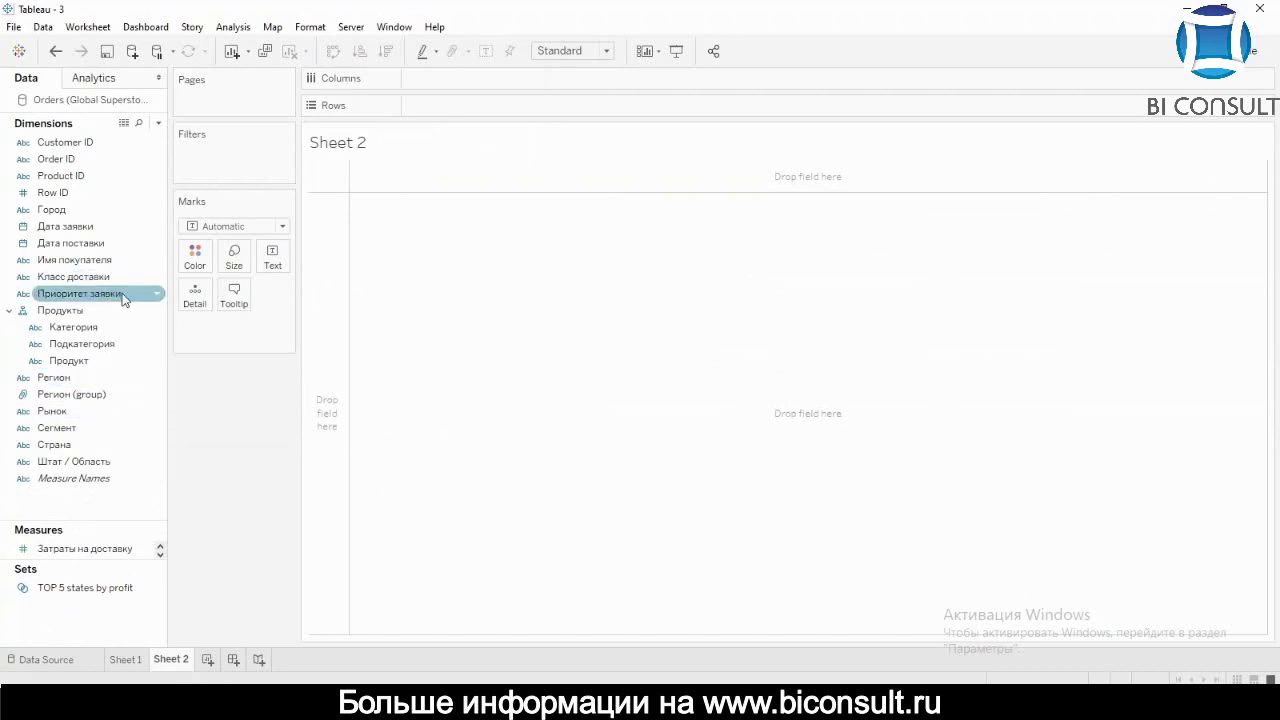
{"action": "left_click", "coordinate": [107, 380]}
{"action": "left_click", "coordinate": [105, 366]}
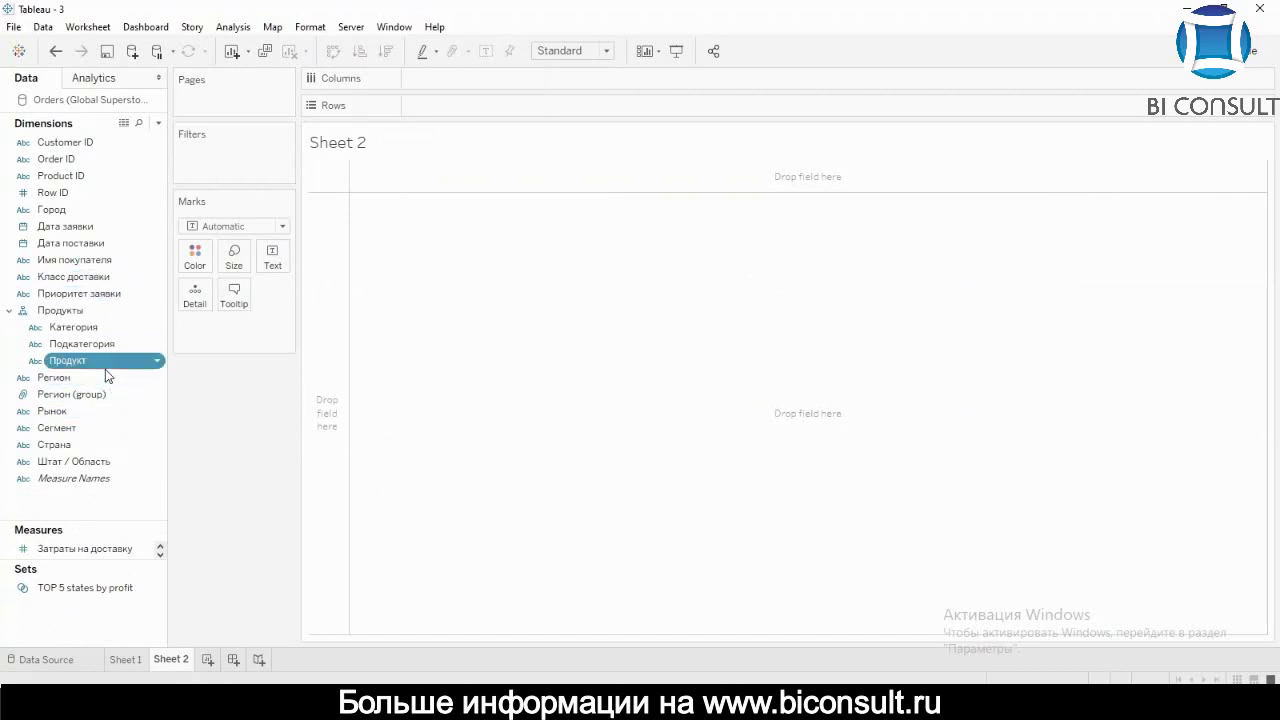
{"action": "right_click", "coordinate": [105, 368]}
{"action": "mouse_move", "coordinate": [184, 483]}
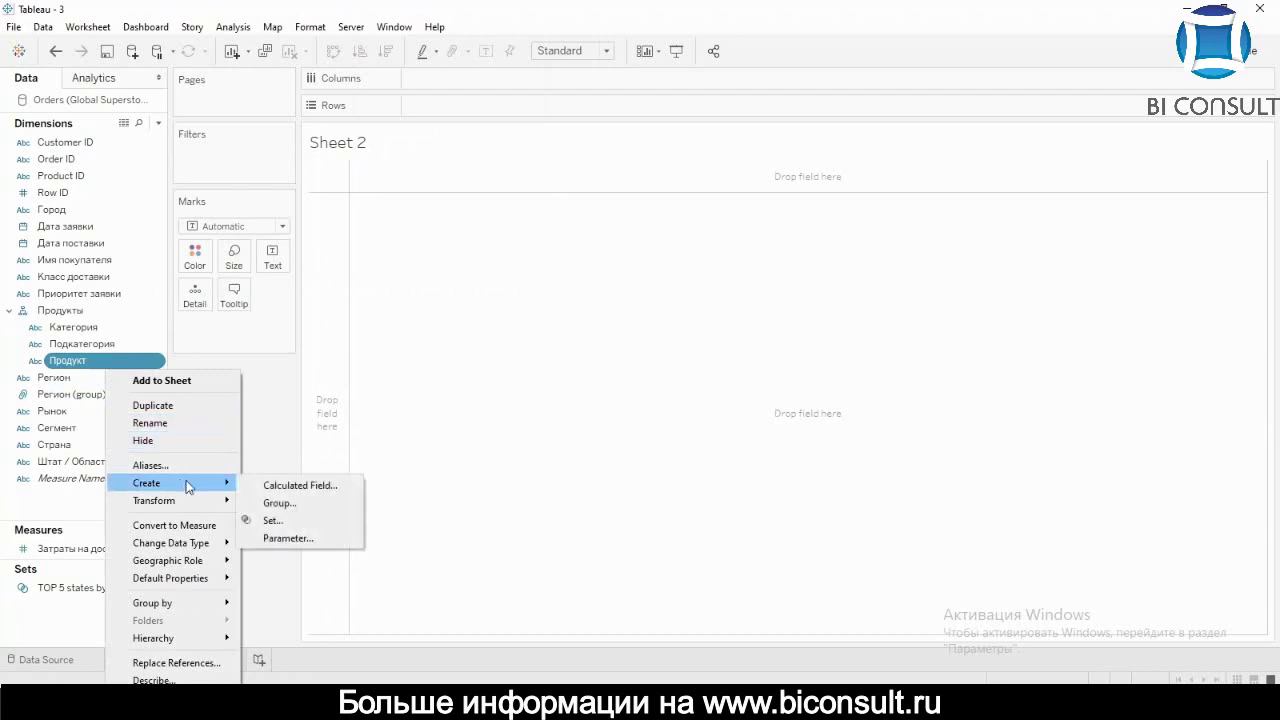
{"action": "left_click", "coordinate": [321, 532]}
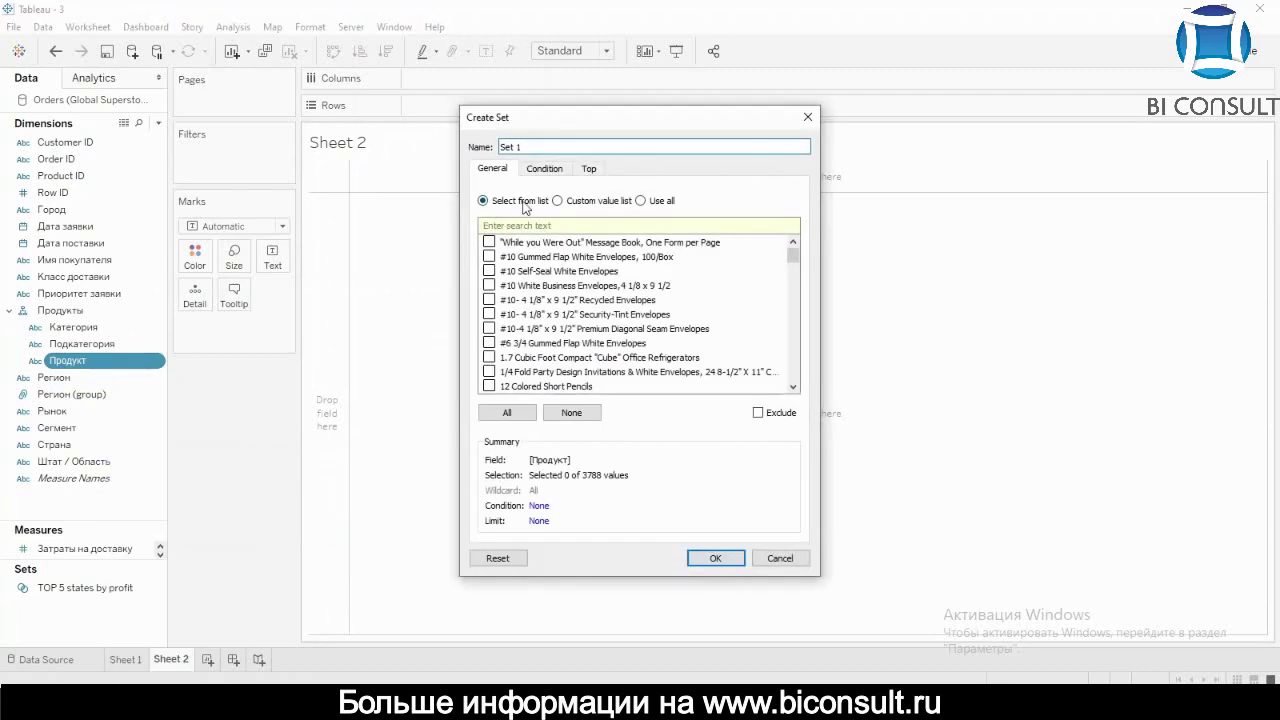
Step: Limit the product set to the top 3 members by the sum of Продажи
{"action": "left_click", "coordinate": [585, 169]}
{"action": "left_click", "coordinate": [513, 210]}
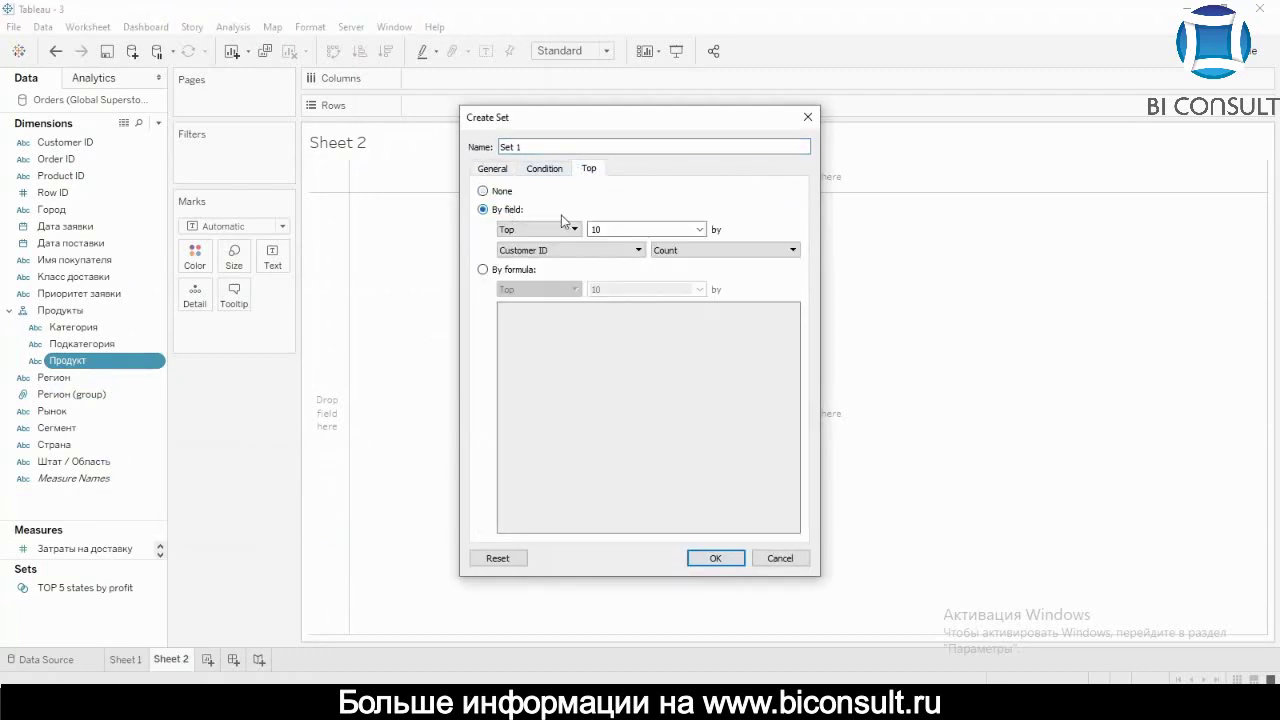
{"action": "left_click", "coordinate": [612, 229]}
{"action": "key", "text": "BackSpace"}
{"action": "key", "text": "BackSpace"}
{"action": "type", "text": "3"}
{"action": "left_click", "coordinate": [606, 250]}
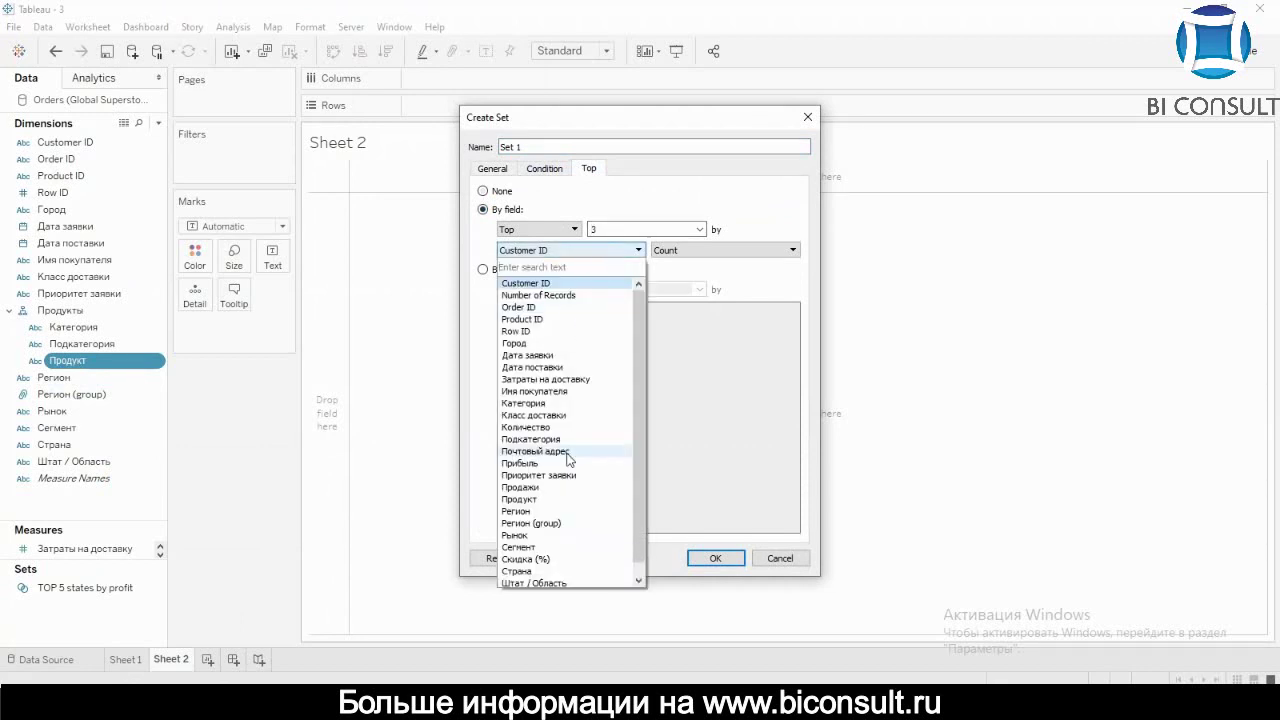
{"action": "left_click", "coordinate": [551, 488]}
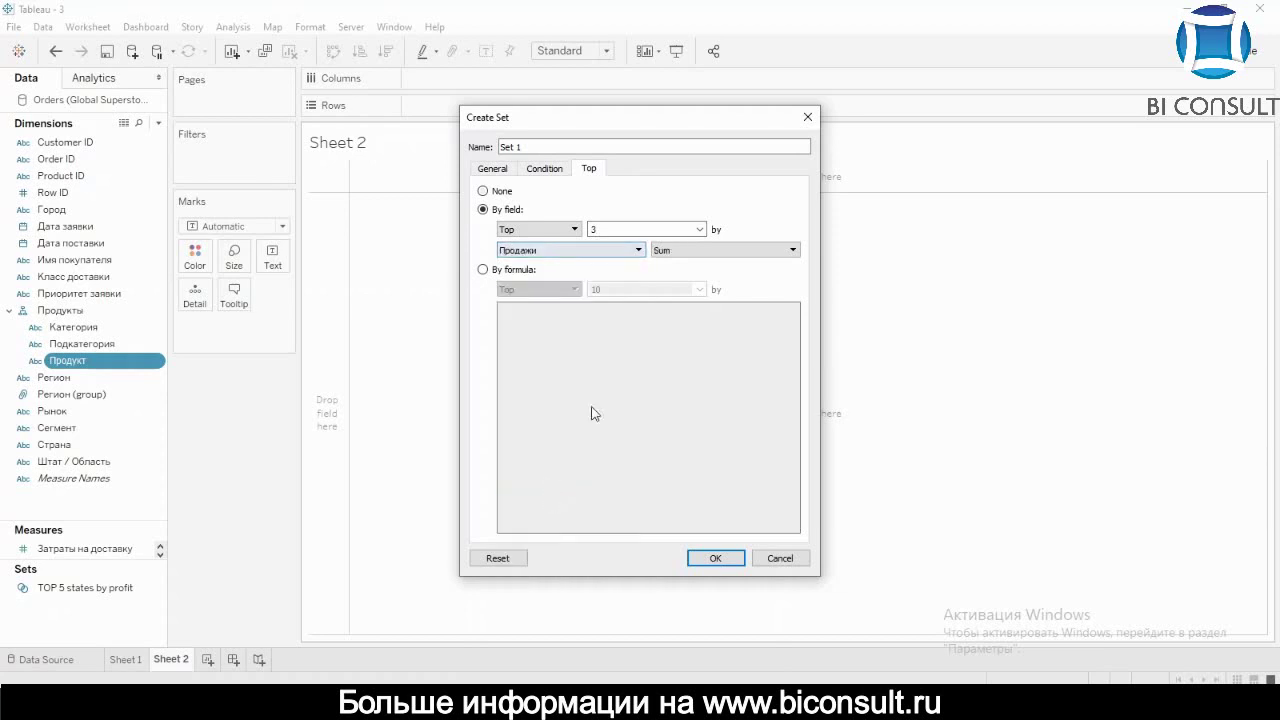
Step: Add a field condition to the product set requiring the sum of Продажи to be >= 1000
{"action": "left_click", "coordinate": [542, 172]}
{"action": "left_click", "coordinate": [510, 210]}
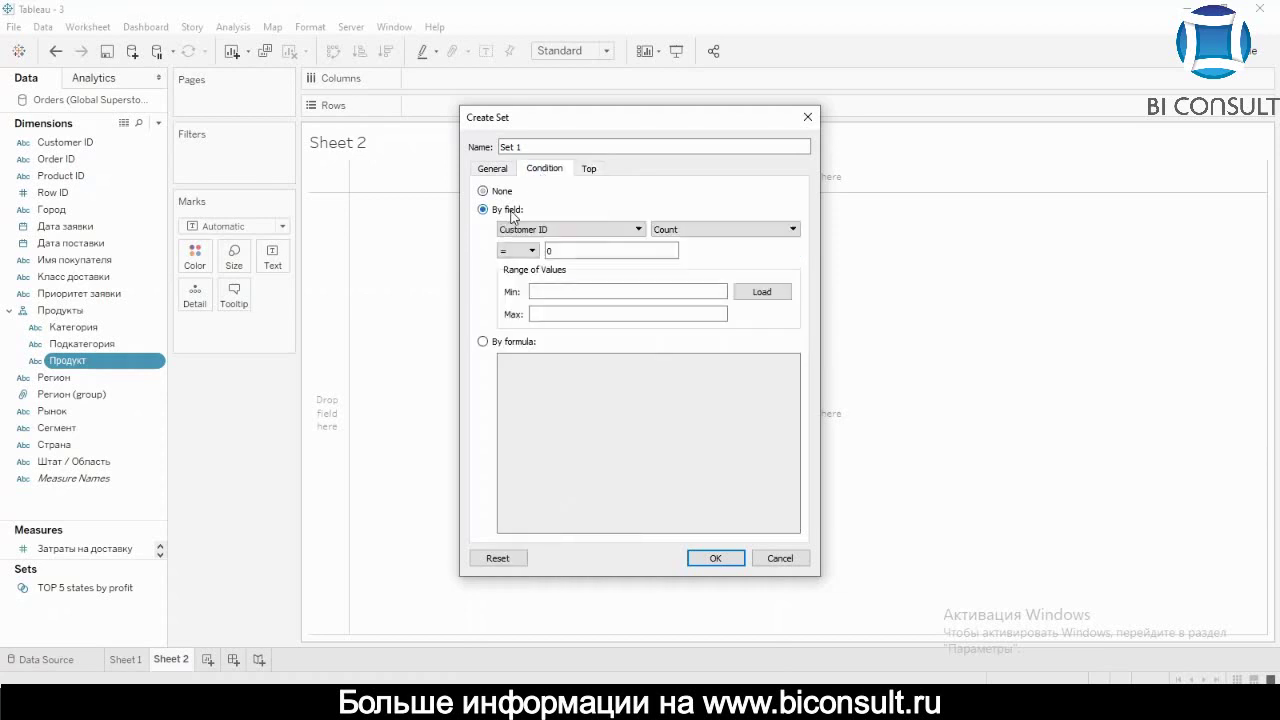
{"action": "left_click", "coordinate": [560, 229]}
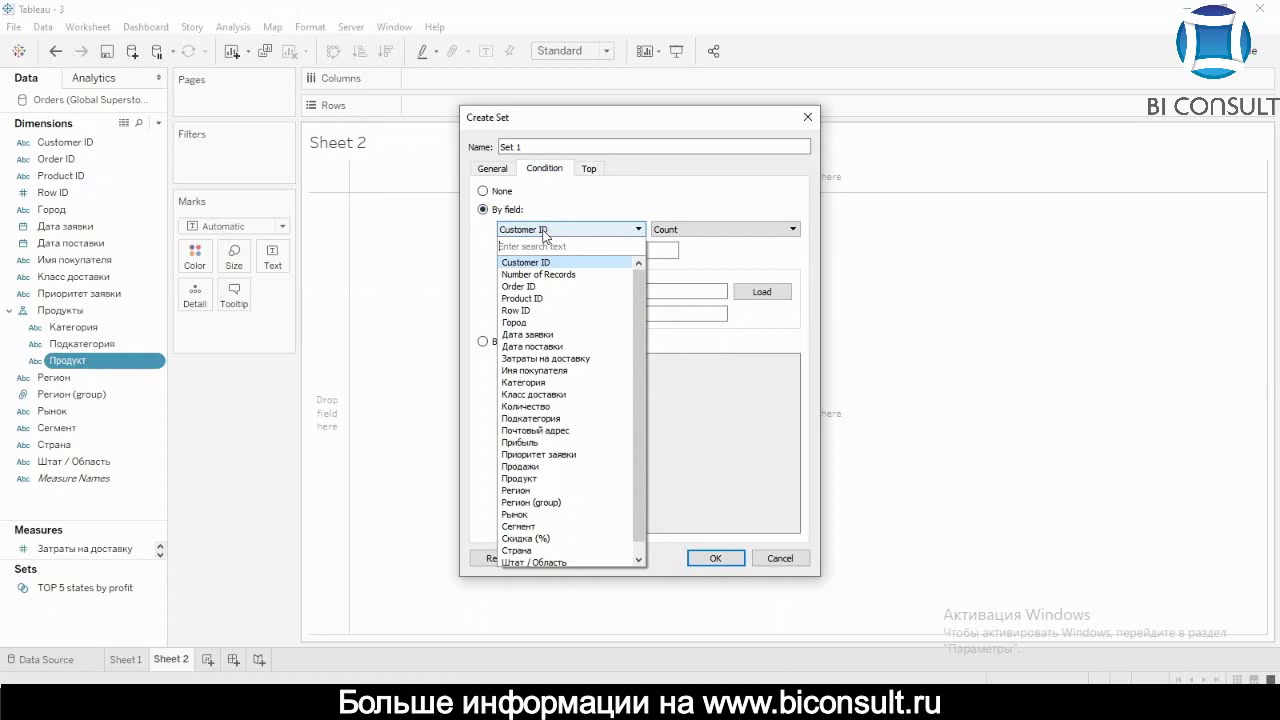
{"action": "left_click", "coordinate": [540, 466]}
{"action": "left_click", "coordinate": [532, 250]}
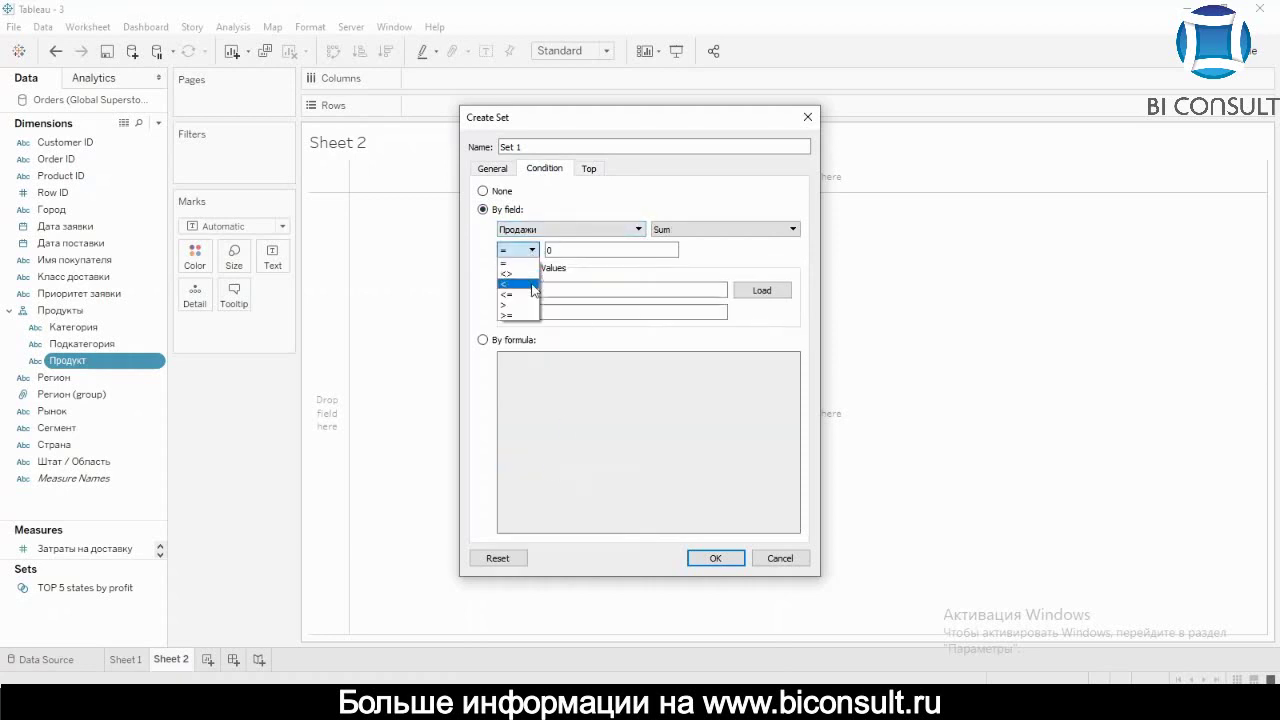
{"action": "left_click", "coordinate": [515, 315]}
{"action": "left_click", "coordinate": [601, 249]}
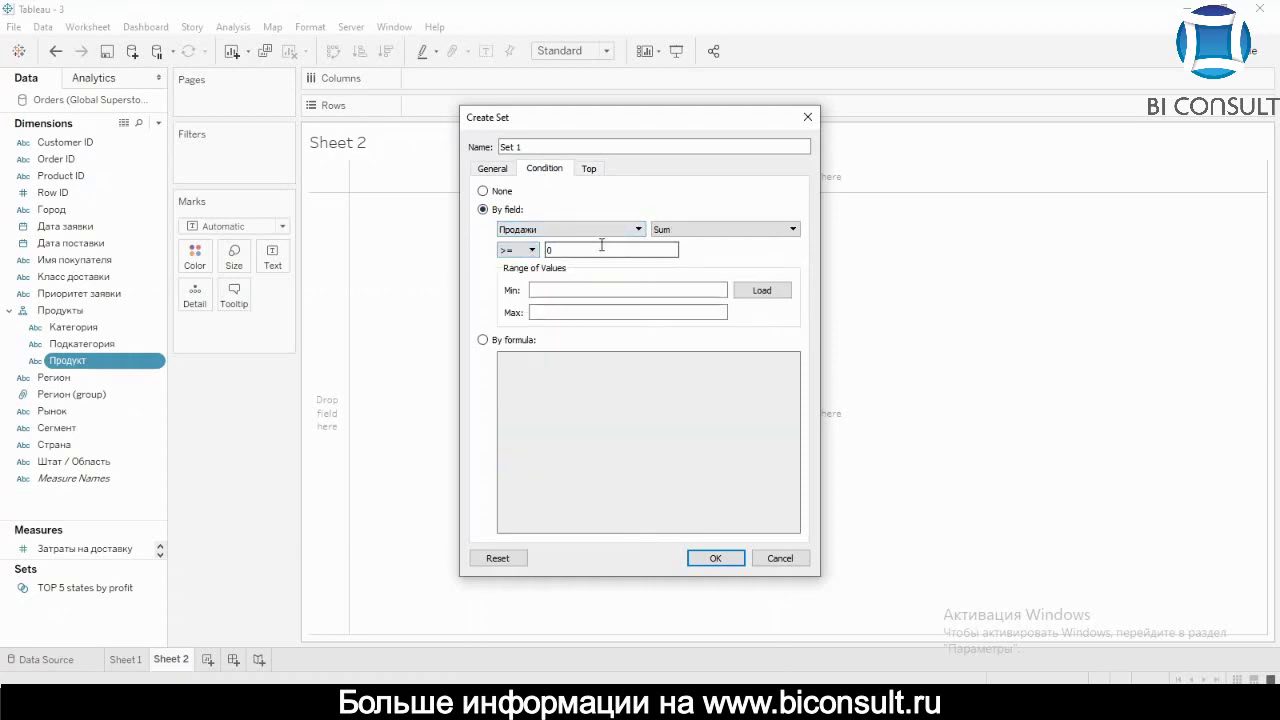
{"action": "key", "text": "BackSpace"}
{"action": "type", "text": "1000"}
Step: Name the product set "Sales > 1000 && TOP 3" and create it
{"action": "left_click", "coordinate": [526, 146]}
{"action": "key", "text": "BackSpace"}
{"action": "key", "text": "BackSpace"}
{"action": "key", "text": "BackSpace"}
{"action": "key", "text": "BackSpace"}
{"action": "key", "text": "BackSpace"}
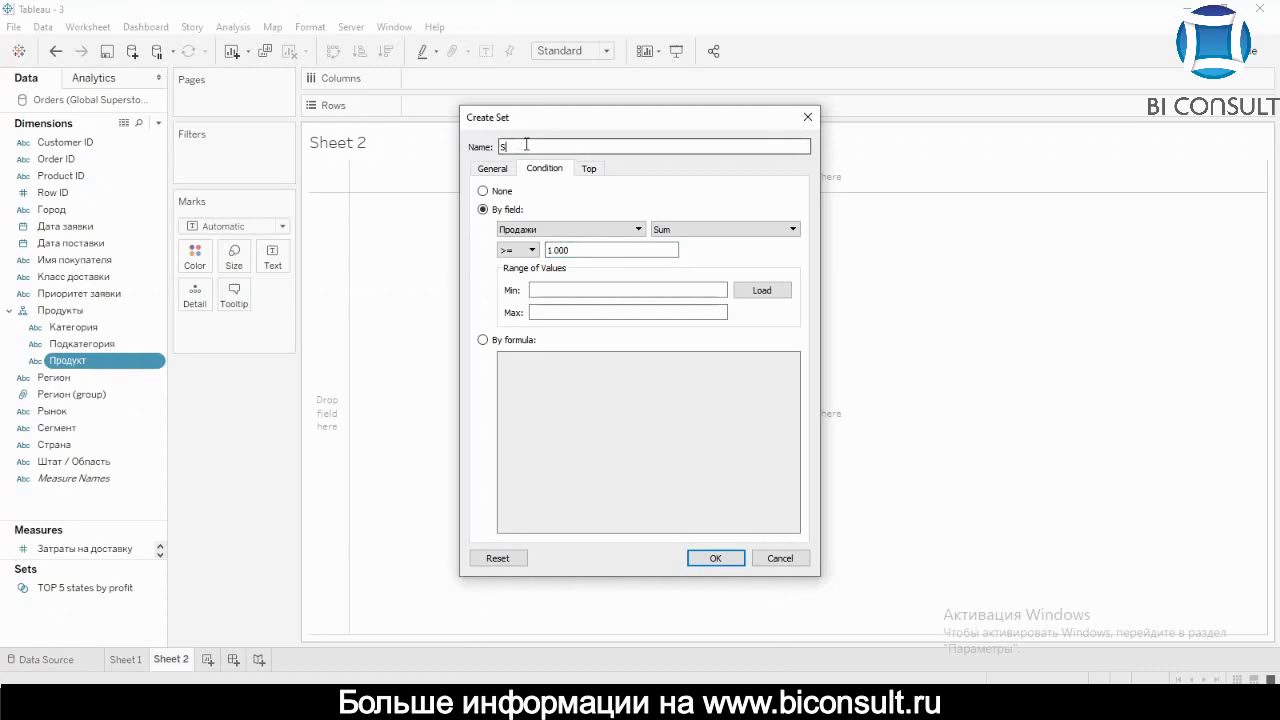
{"action": "type", "text": "Sales > 1000 && TOP5"}
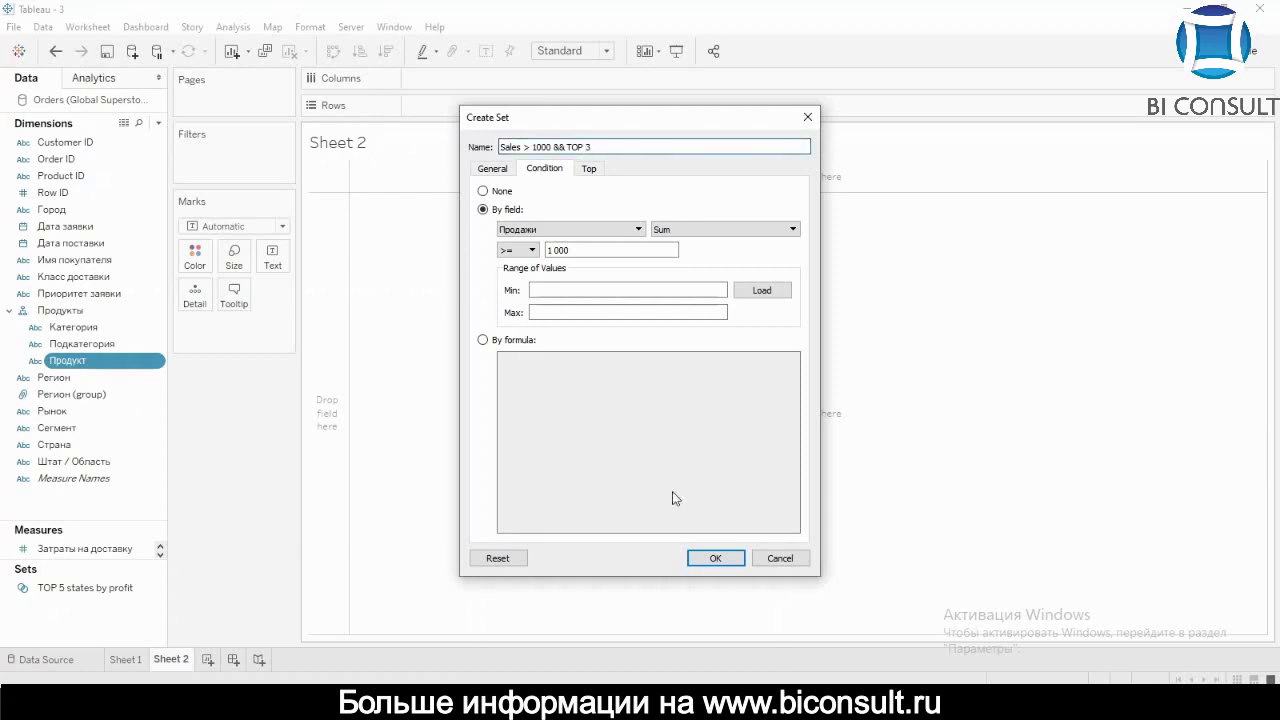
{"action": "left_click", "coordinate": [715, 558]}
Step: Build a horizontal bar chart of Продажи by Продукт, sorted in descending order
{"action": "double_click", "coordinate": [140, 366]}
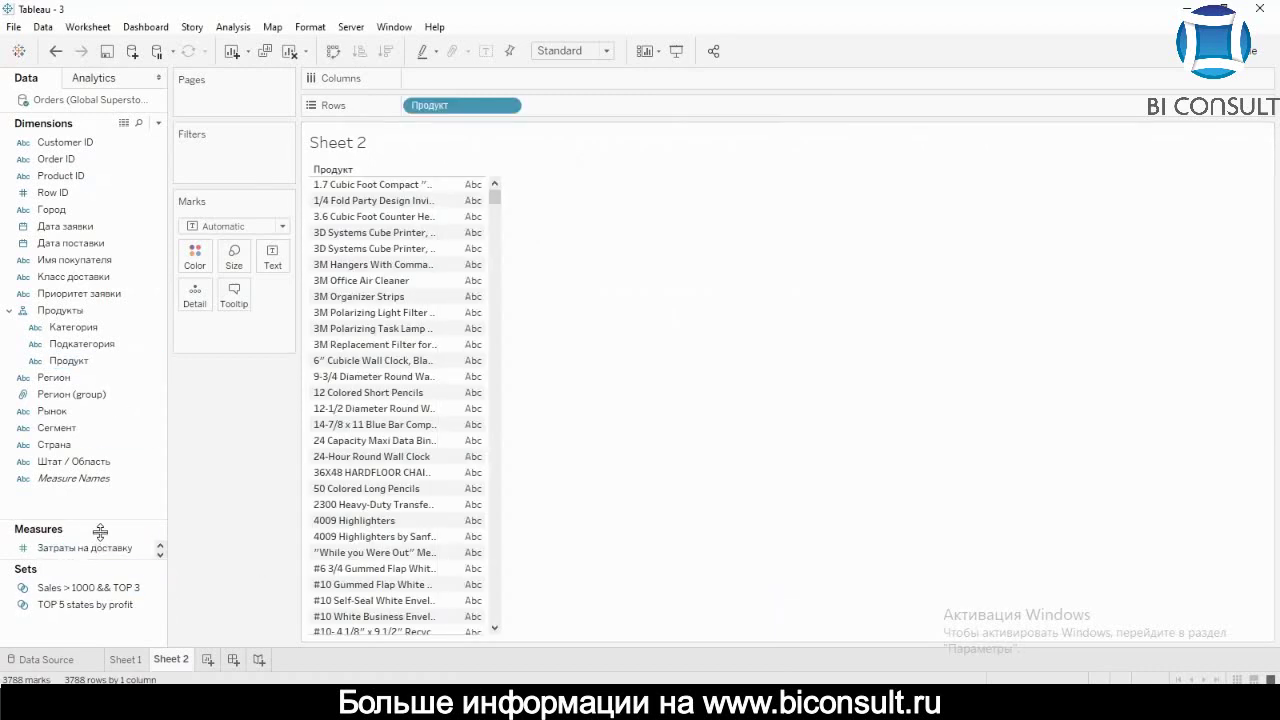
{"action": "left_click_drag", "start_coordinate": [100, 531], "coordinate": [130, 365]}
{"action": "double_click", "coordinate": [60, 462]}
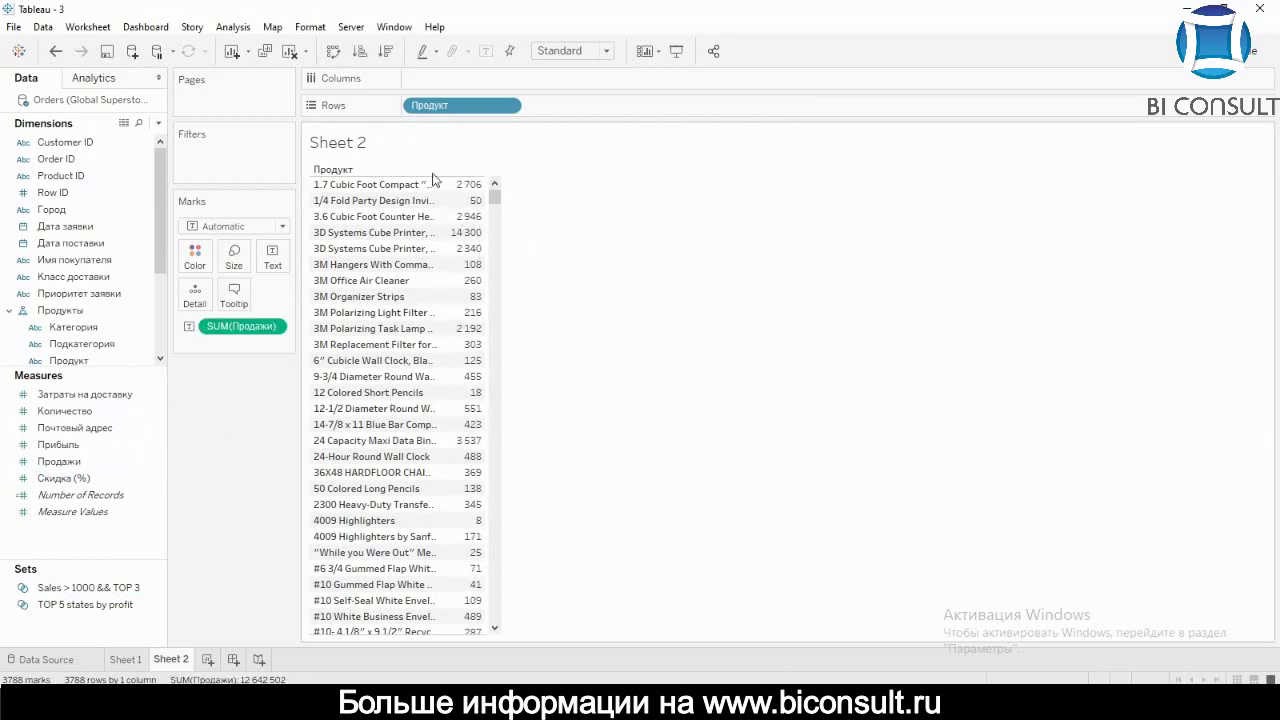
{"action": "left_click_drag", "start_coordinate": [253, 330], "coordinate": [378, 80]}
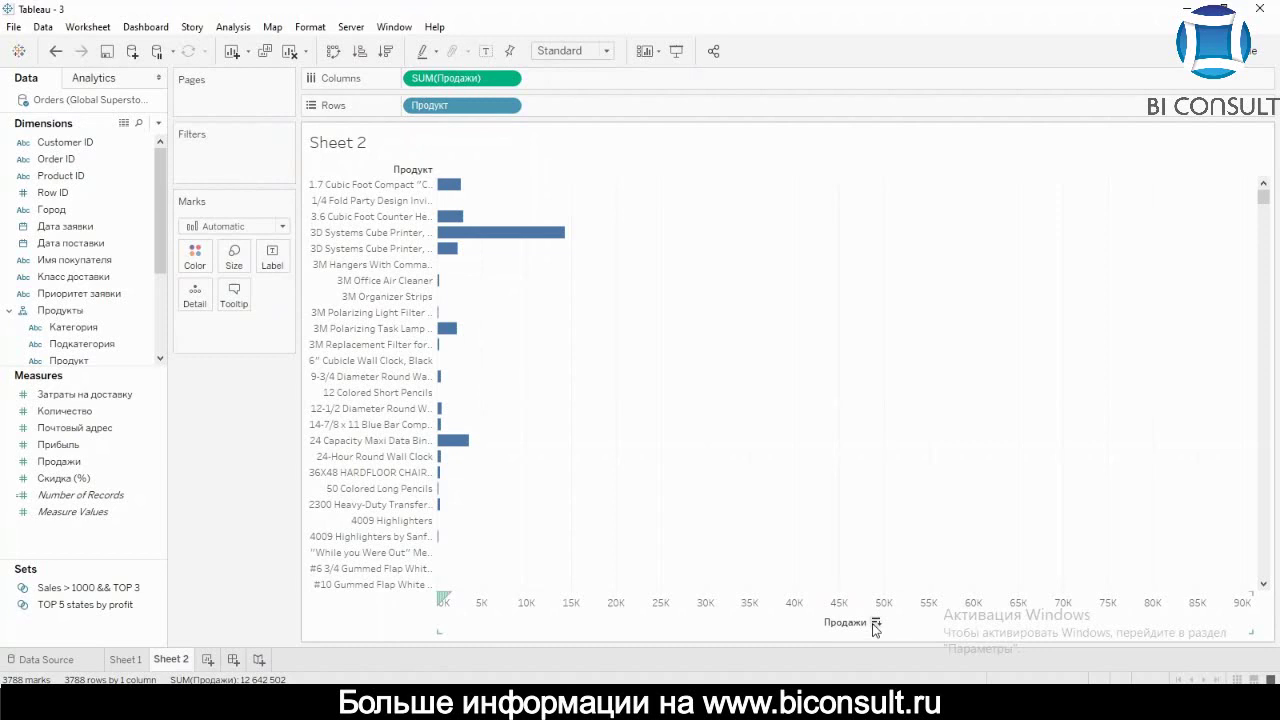
{"action": "left_click", "coordinate": [876, 623]}
Step: Split the chart rows by the Sales > 1000 && TOP 3 set, placed ahead of Продукт
{"action": "left_click", "coordinate": [110, 606]}
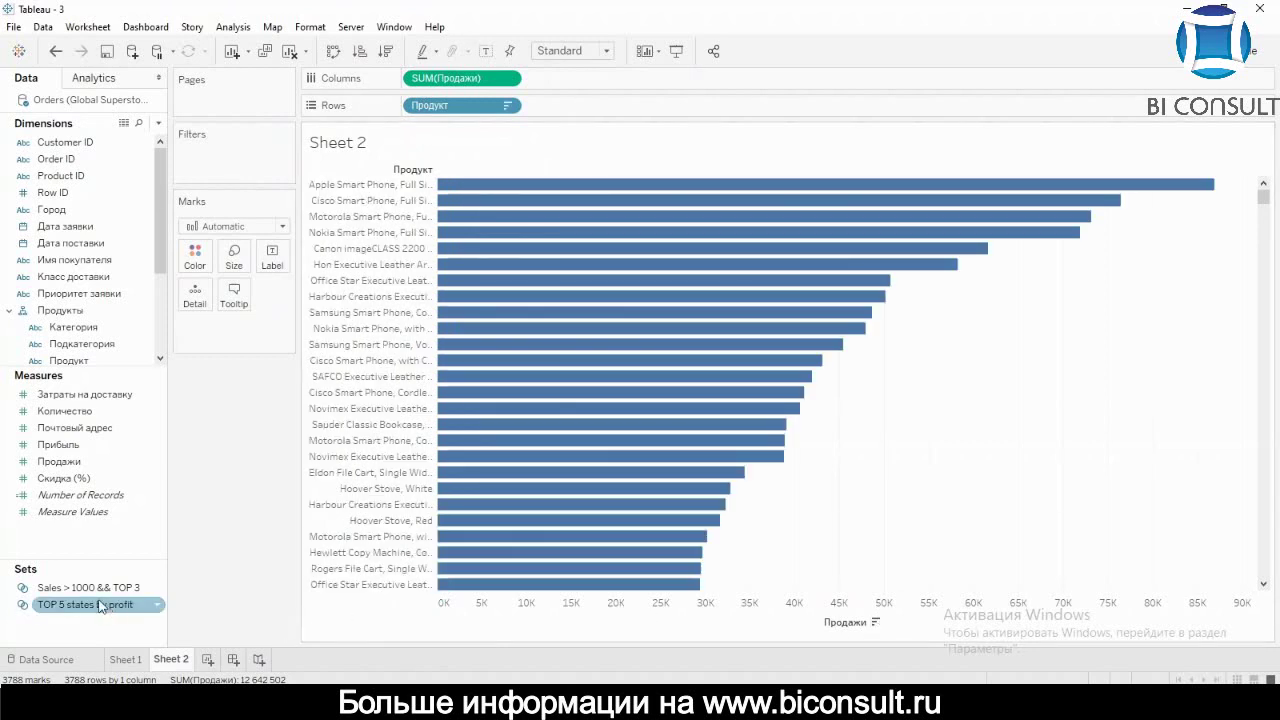
{"action": "left_click", "coordinate": [92, 588]}
{"action": "left_click", "coordinate": [84, 606]}
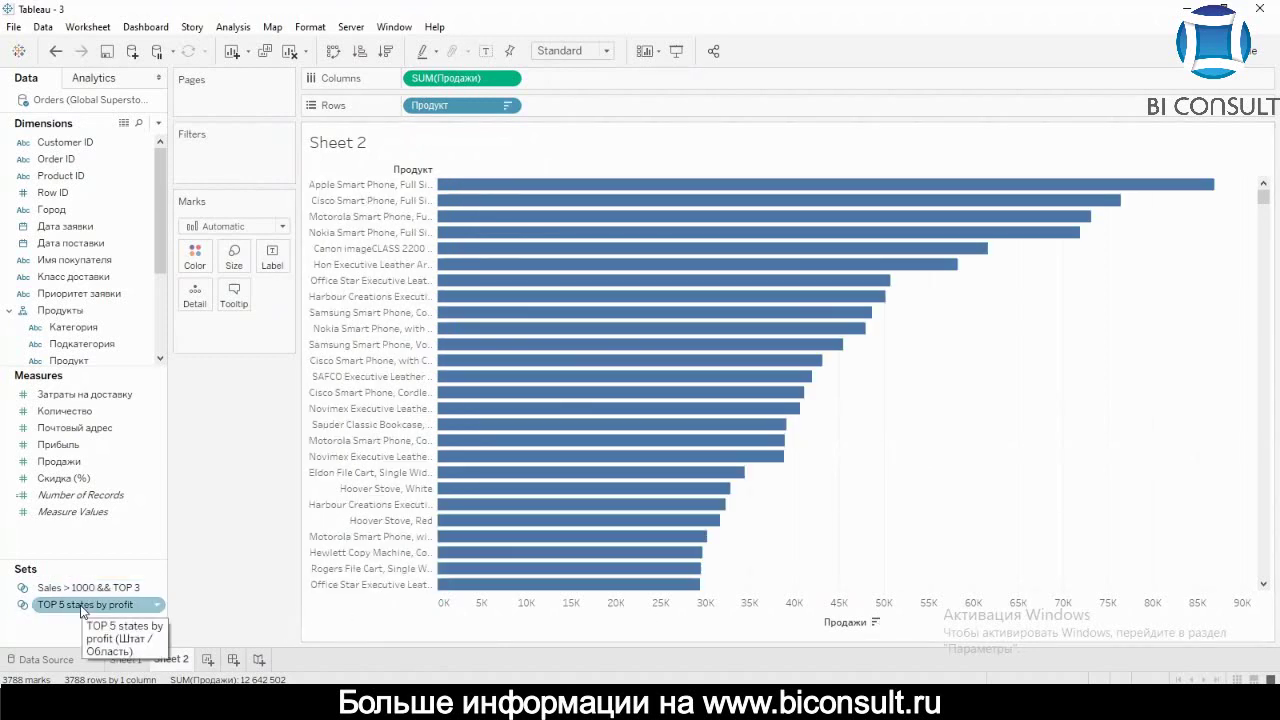
{"action": "left_click_drag", "start_coordinate": [95, 587], "coordinate": [407, 107]}
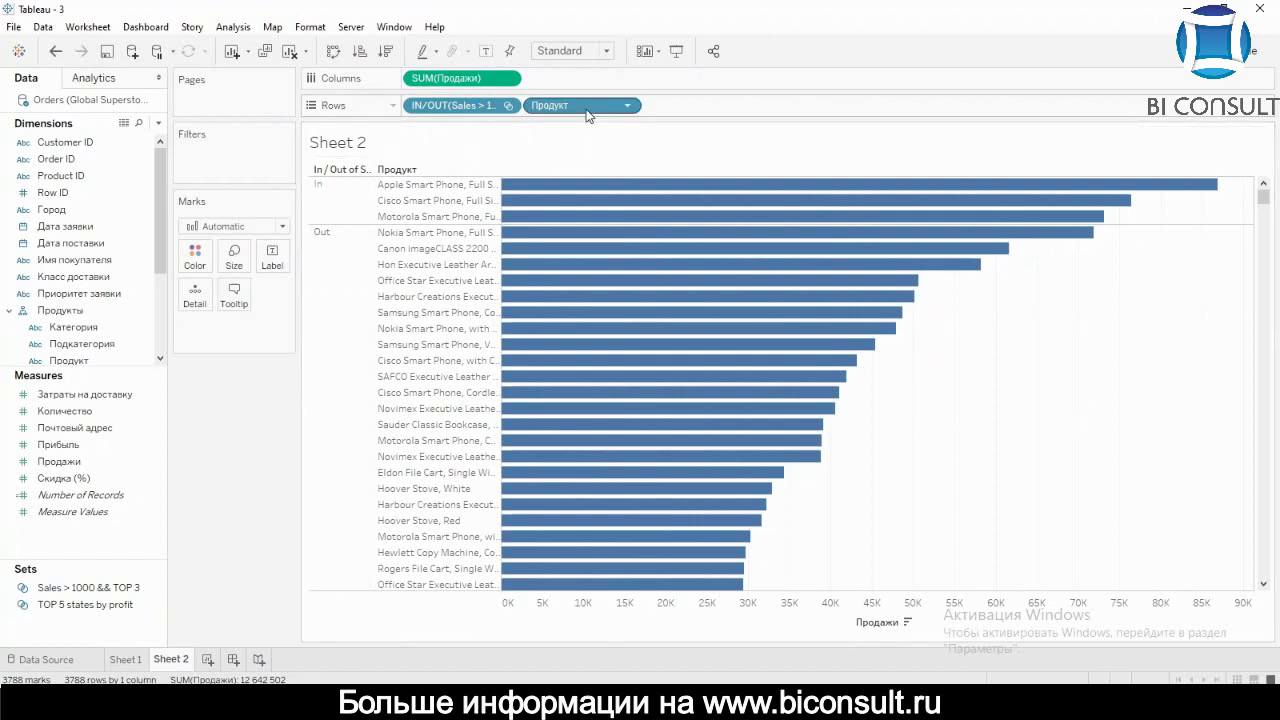
Step: Remove Продукт from the rows and inspect the sales of the In and Out bars
{"action": "left_click_drag", "start_coordinate": [586, 113], "coordinate": [113, 468]}
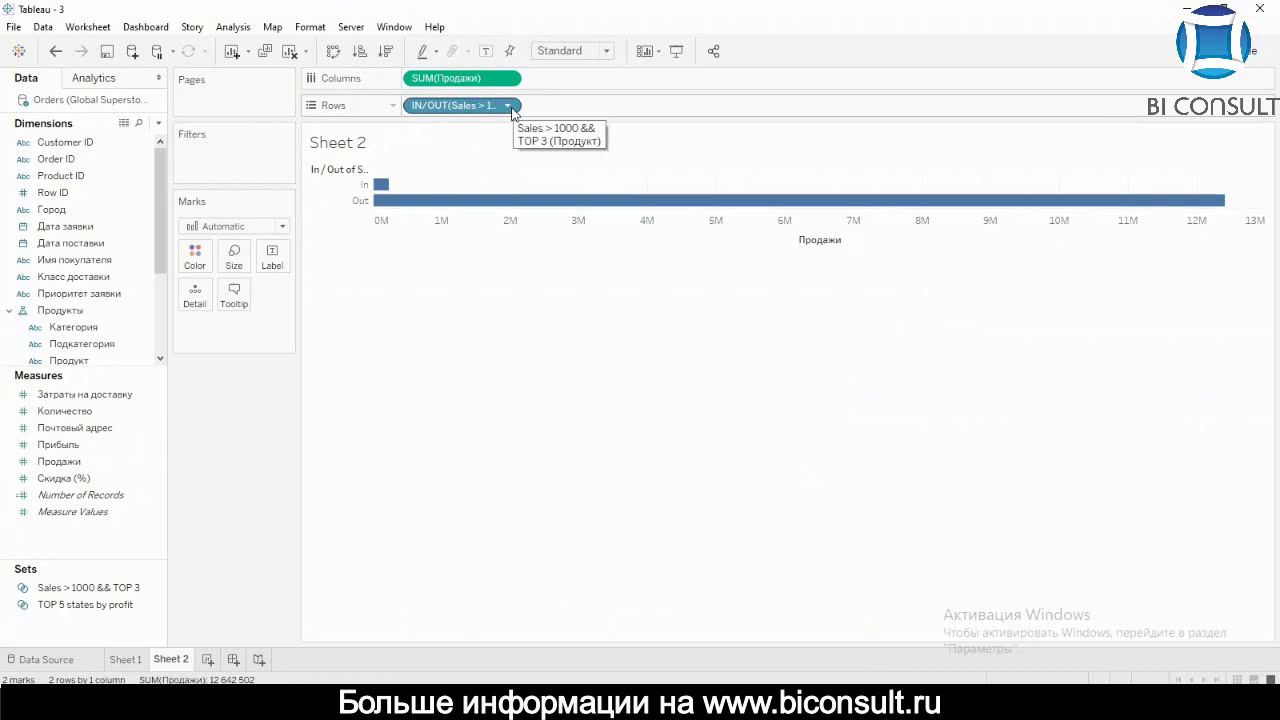
{"action": "mouse_move", "coordinate": [384, 190]}
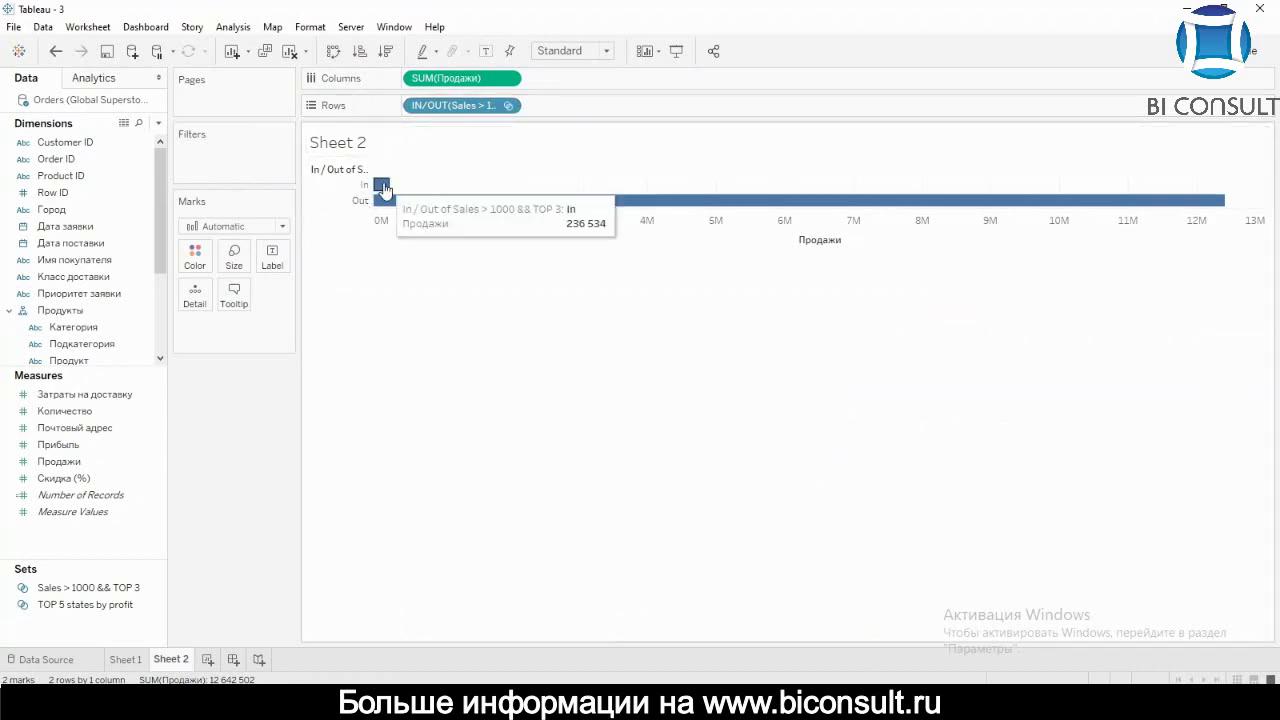
{"action": "mouse_move", "coordinate": [424, 208]}
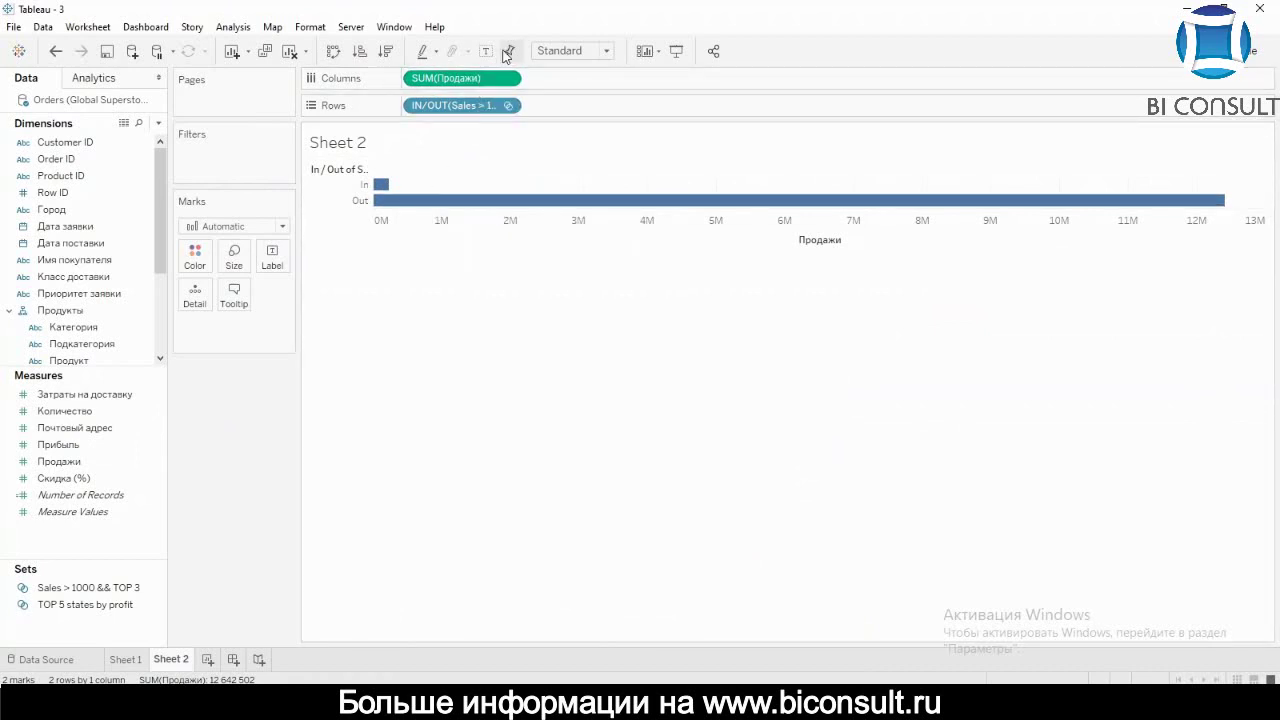
Step: Show the members of the Sales > 1000 && TOP 3 set in the rows and widen the row labels
{"action": "left_click", "coordinate": [506, 105]}
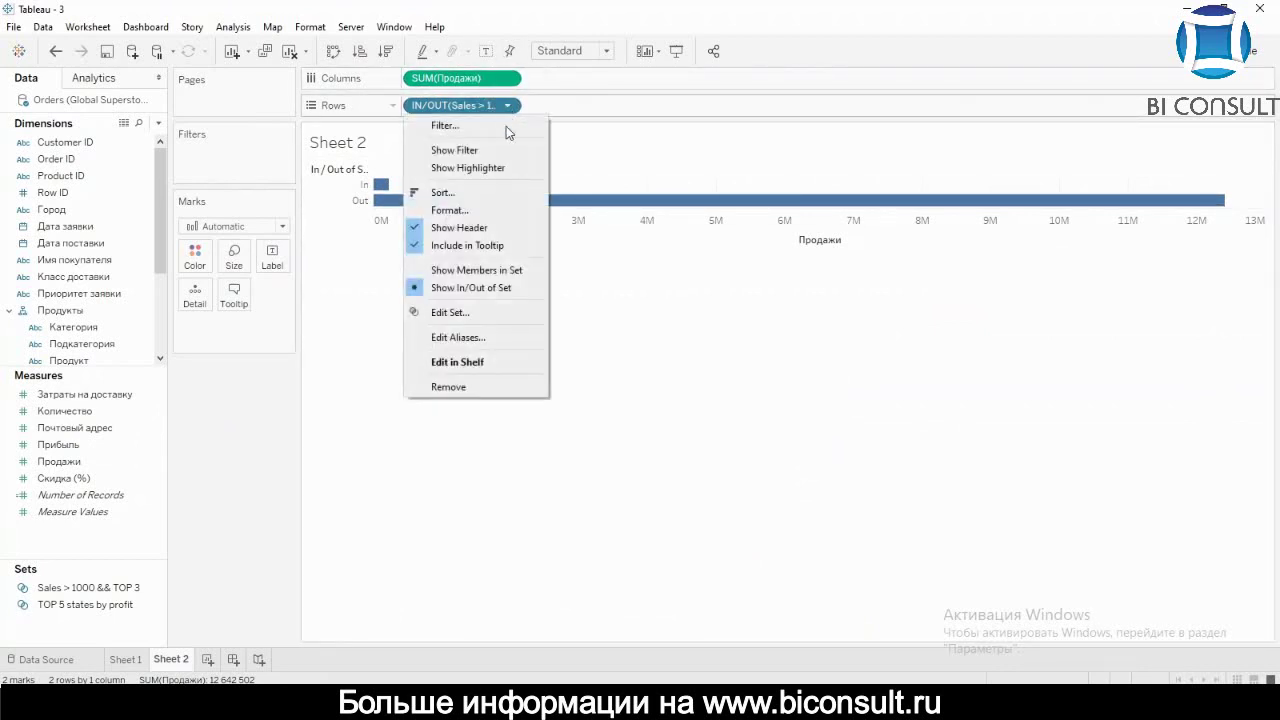
{"action": "left_click", "coordinate": [491, 270]}
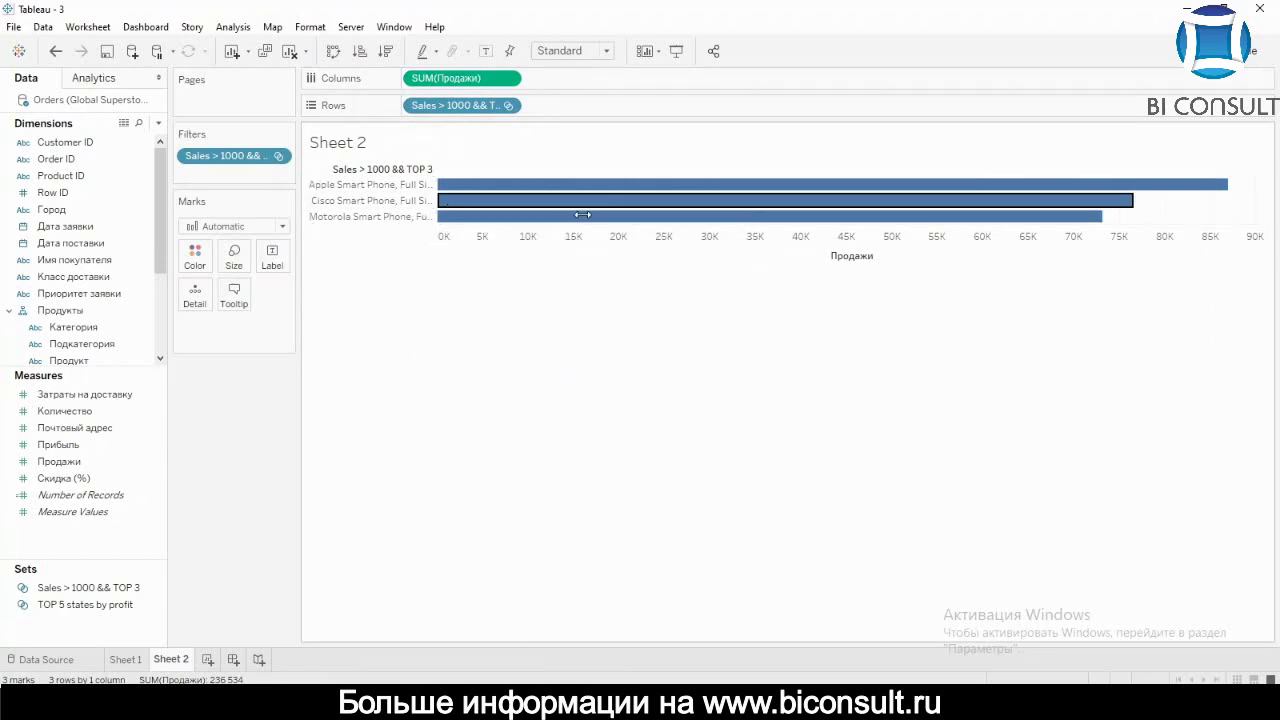
{"action": "left_click_drag", "start_coordinate": [437, 256], "coordinate": [452, 258]}
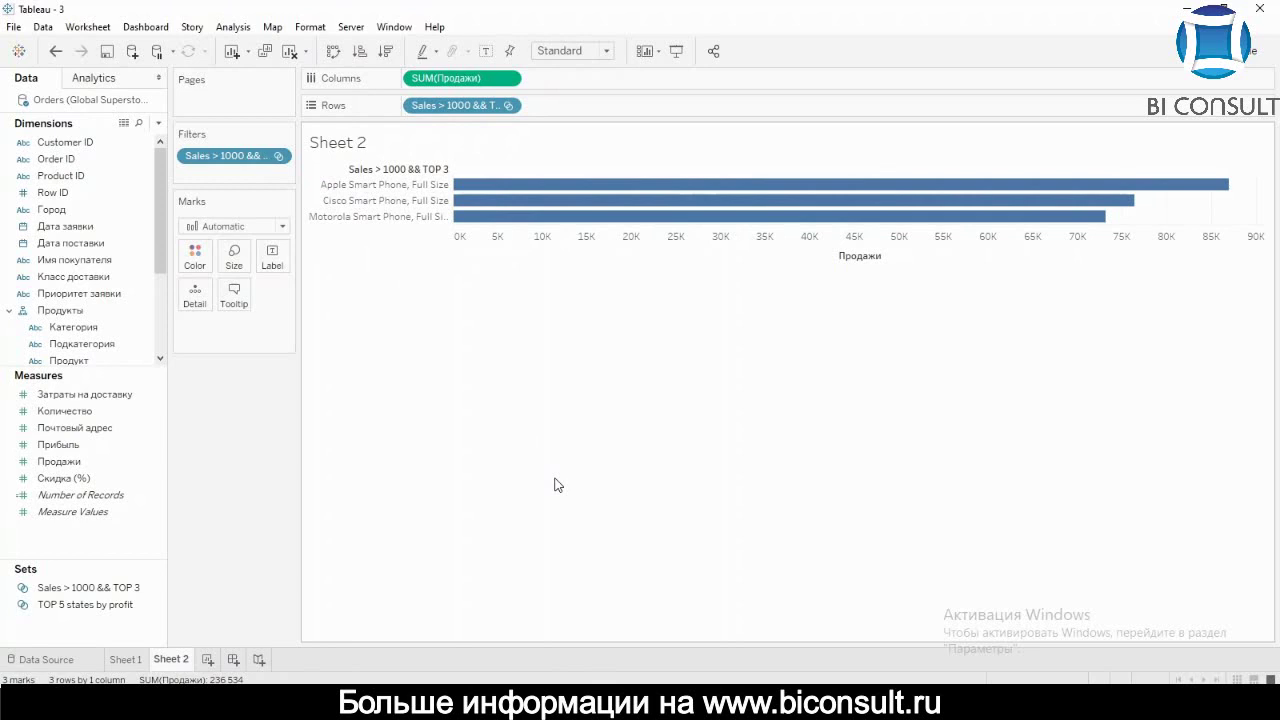
Step: Duplicate the Sales > 1000 && TOP 3 set and rename the copy "Sales > 1000 && TOP 3 (apple)"
{"action": "right_click", "coordinate": [108, 596]}
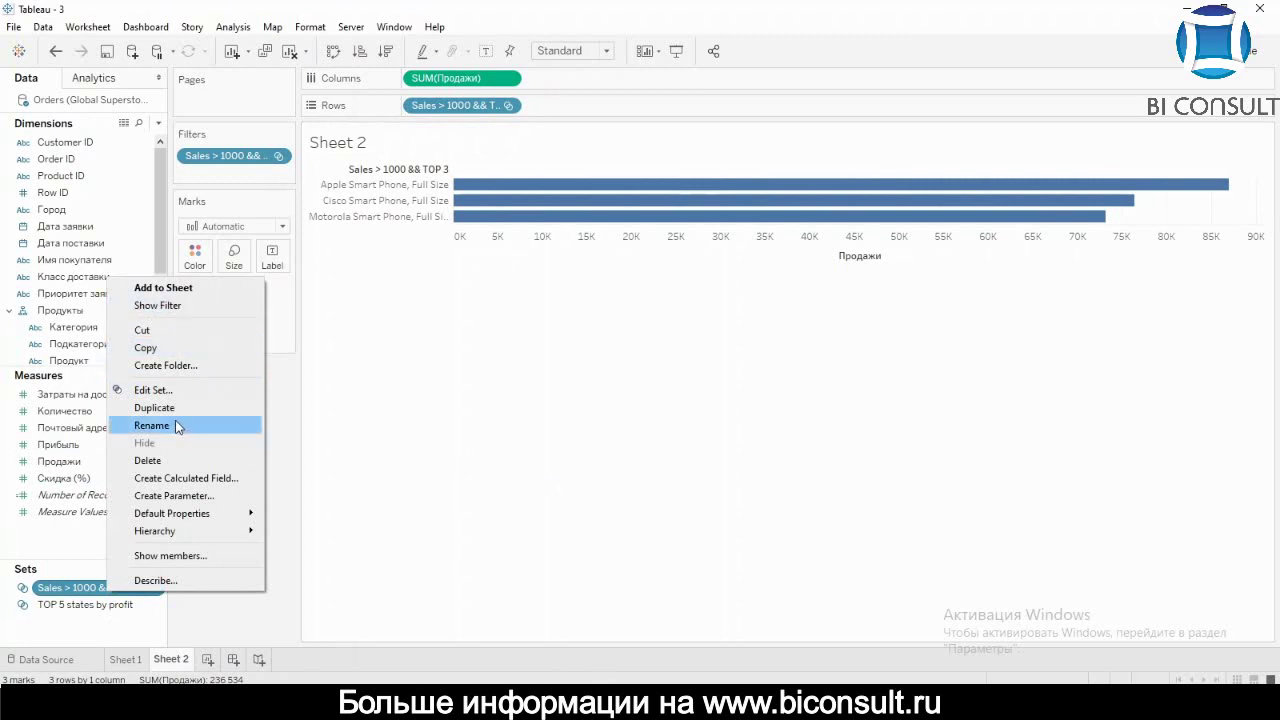
{"action": "left_click", "coordinate": [186, 417]}
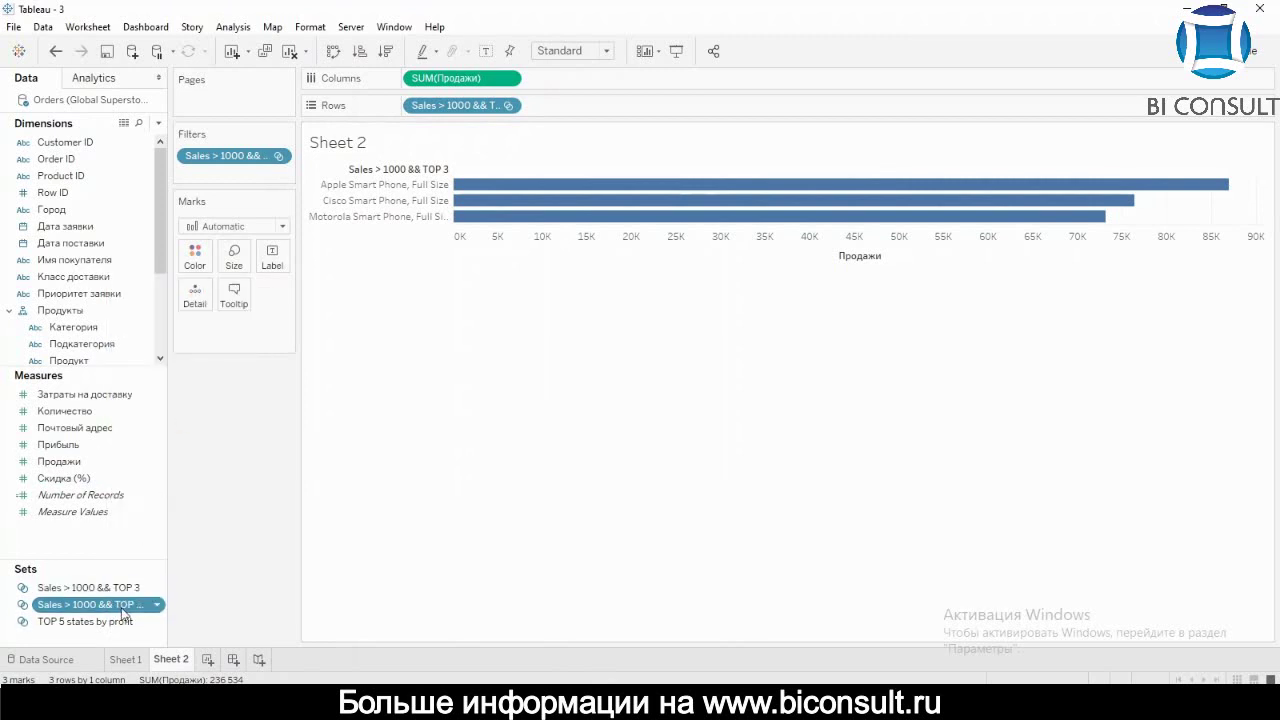
{"action": "right_click", "coordinate": [122, 606]}
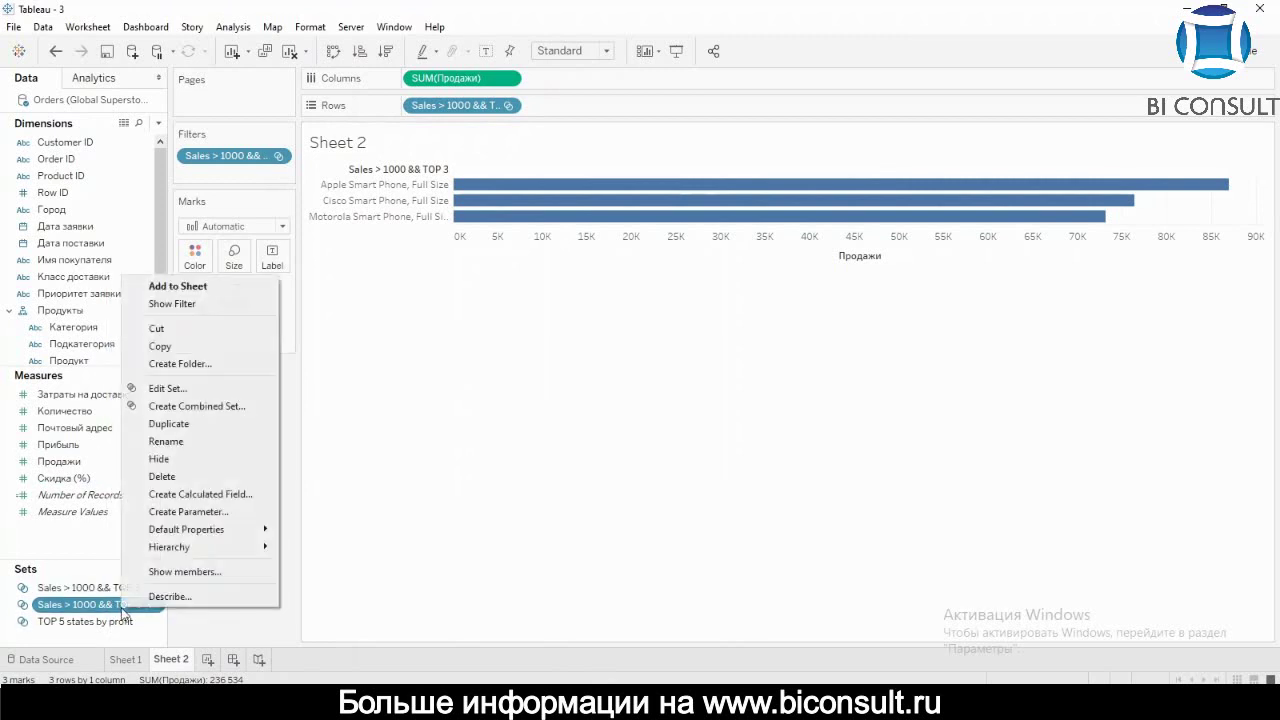
{"action": "left_click", "coordinate": [188, 443]}
{"action": "key", "text": "End"}
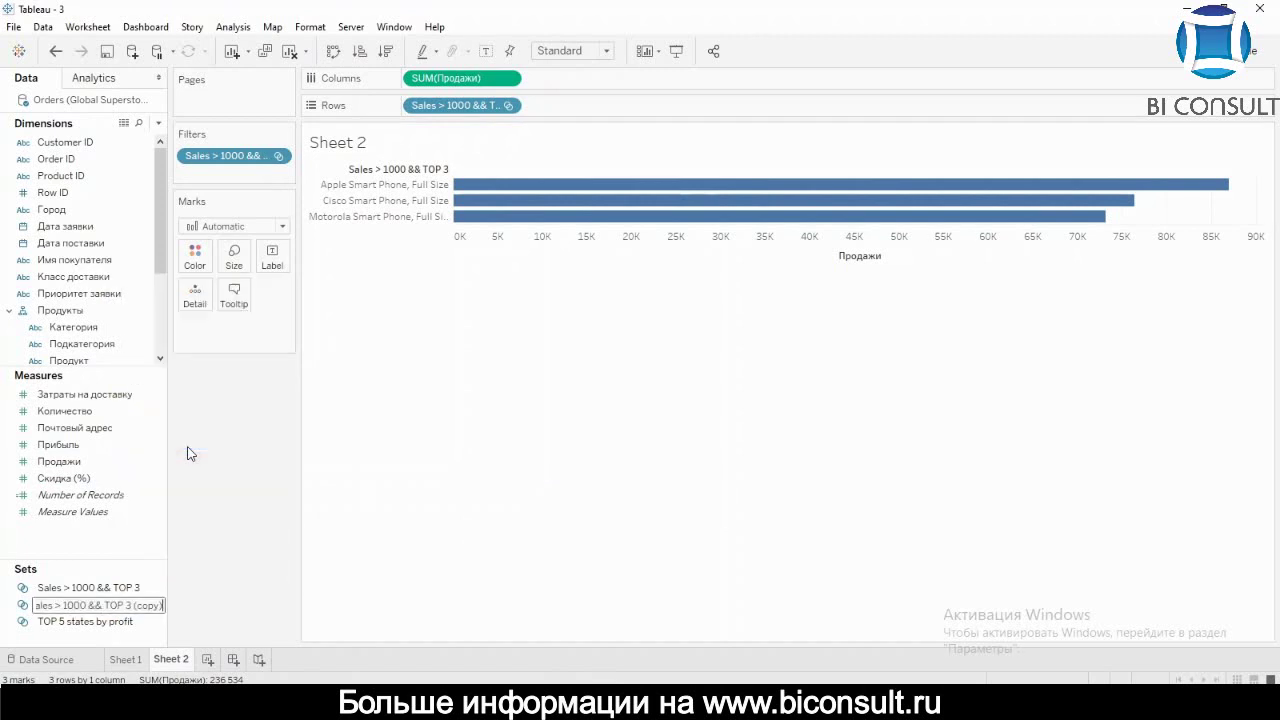
{"action": "key", "text": "BackSpace"}
{"action": "key", "text": "BackSpace"}
{"action": "key", "text": "BackSpace"}
{"action": "key", "text": "BackSpace"}
{"action": "key", "text": "BackSpace"}
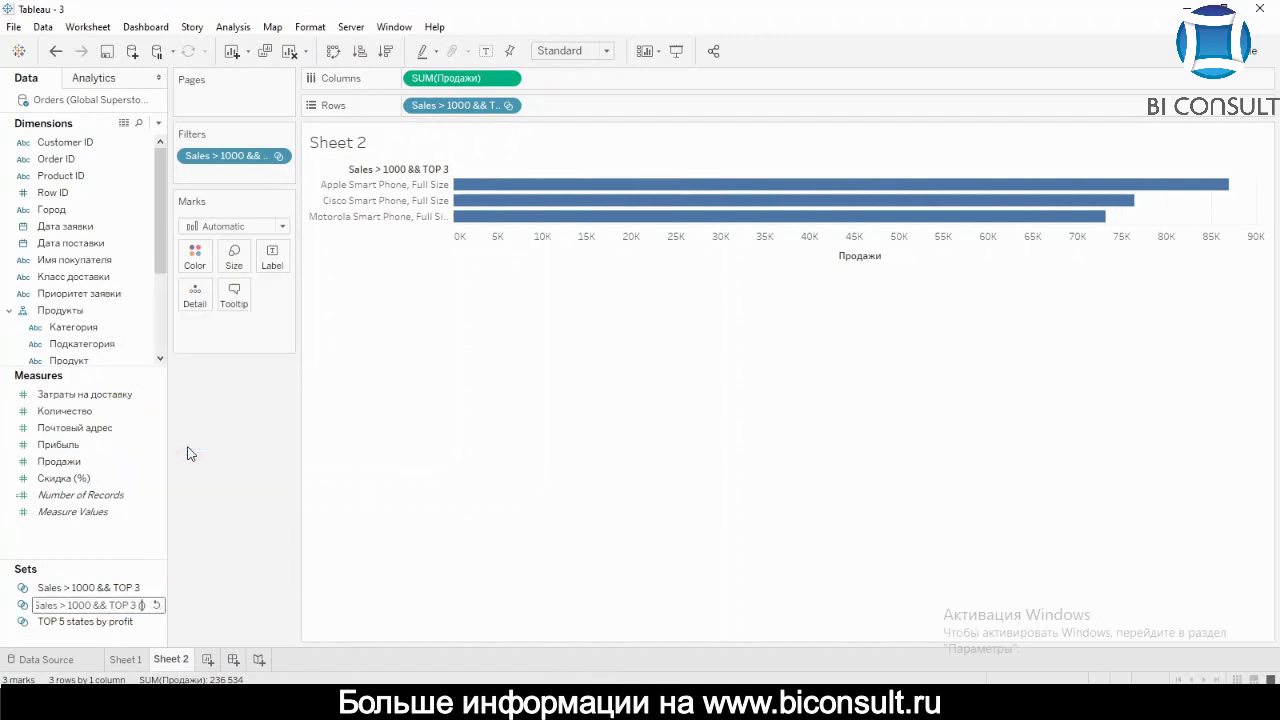
{"action": "type", "text": "apple"}
{"action": "key", "text": "Return"}
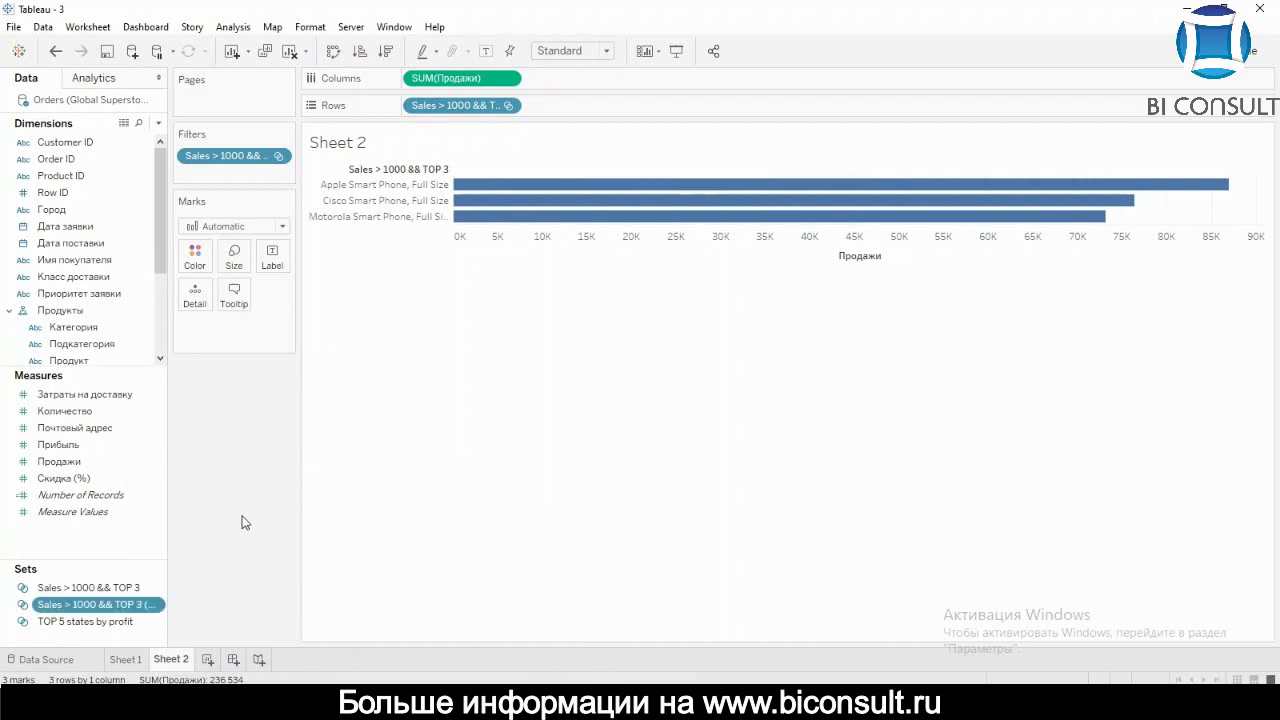
{"action": "right_click", "coordinate": [127, 605]}
{"action": "left_click", "coordinate": [105, 643]}
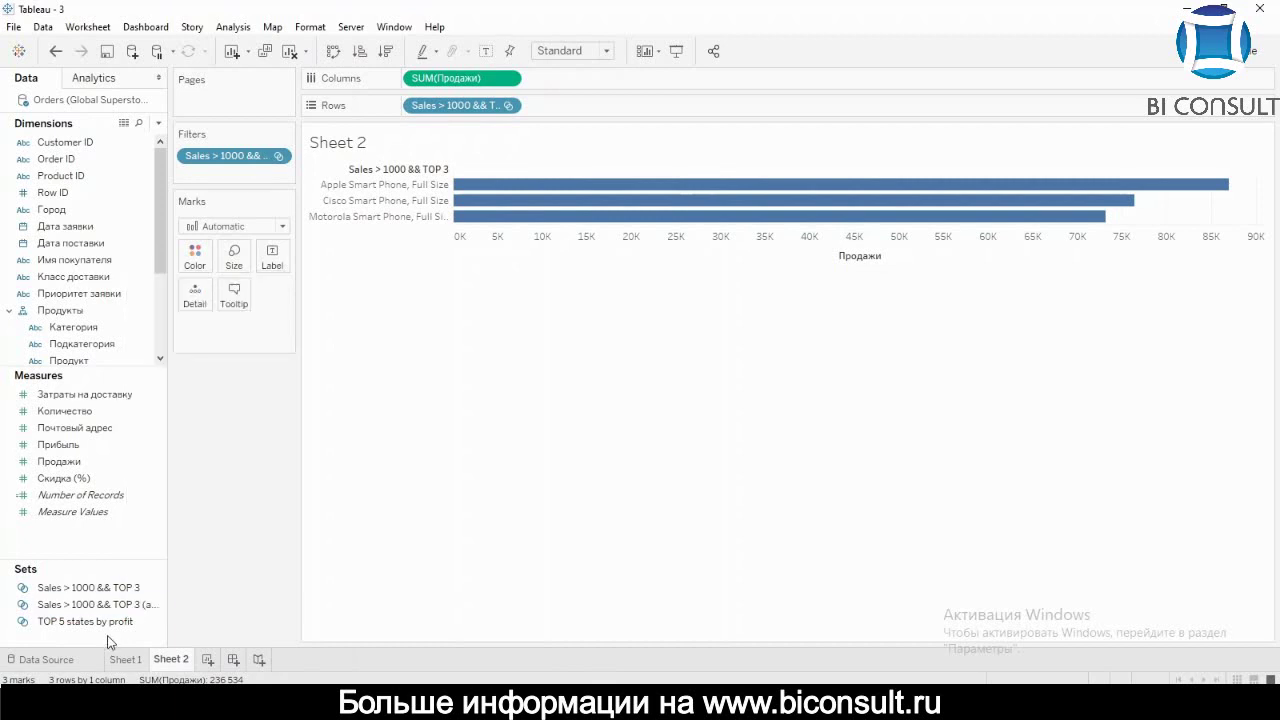
Step: Open the Sales > 1000 && TOP 3 (apple) set for editing and switch its condition to a formula
{"action": "left_click", "coordinate": [110, 605]}
{"action": "right_click", "coordinate": [98, 607]}
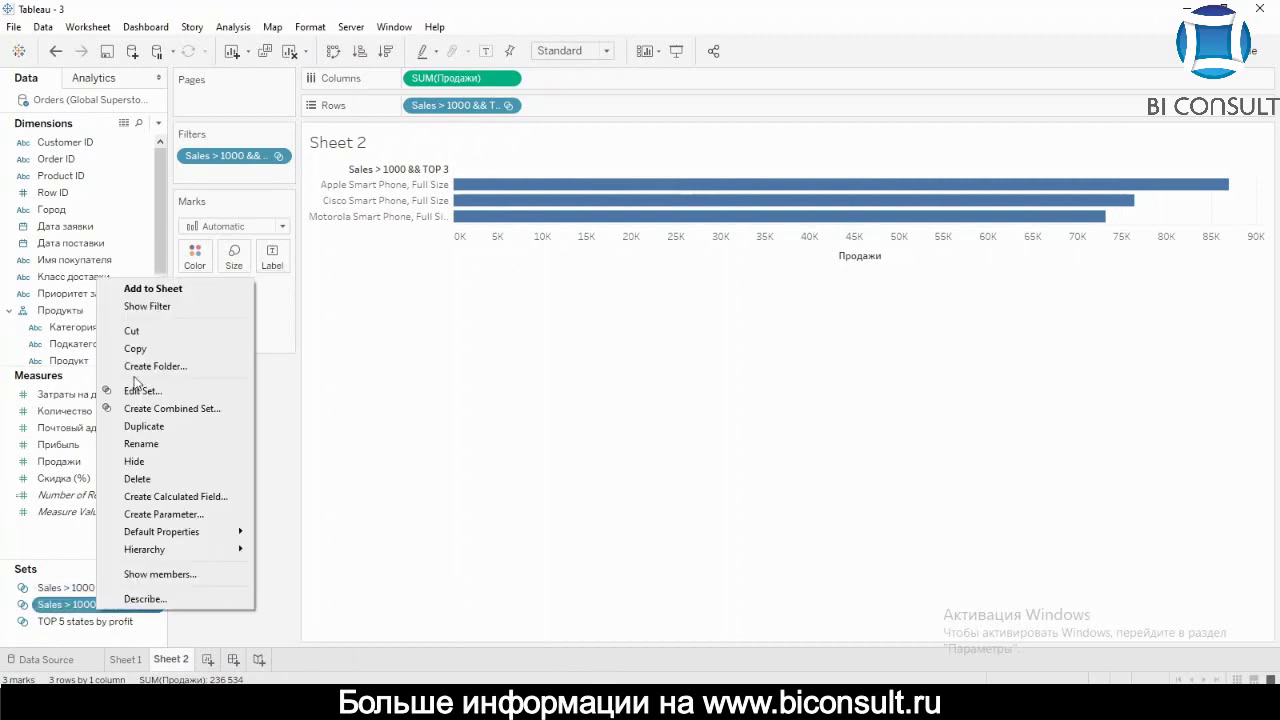
{"action": "left_click", "coordinate": [139, 393]}
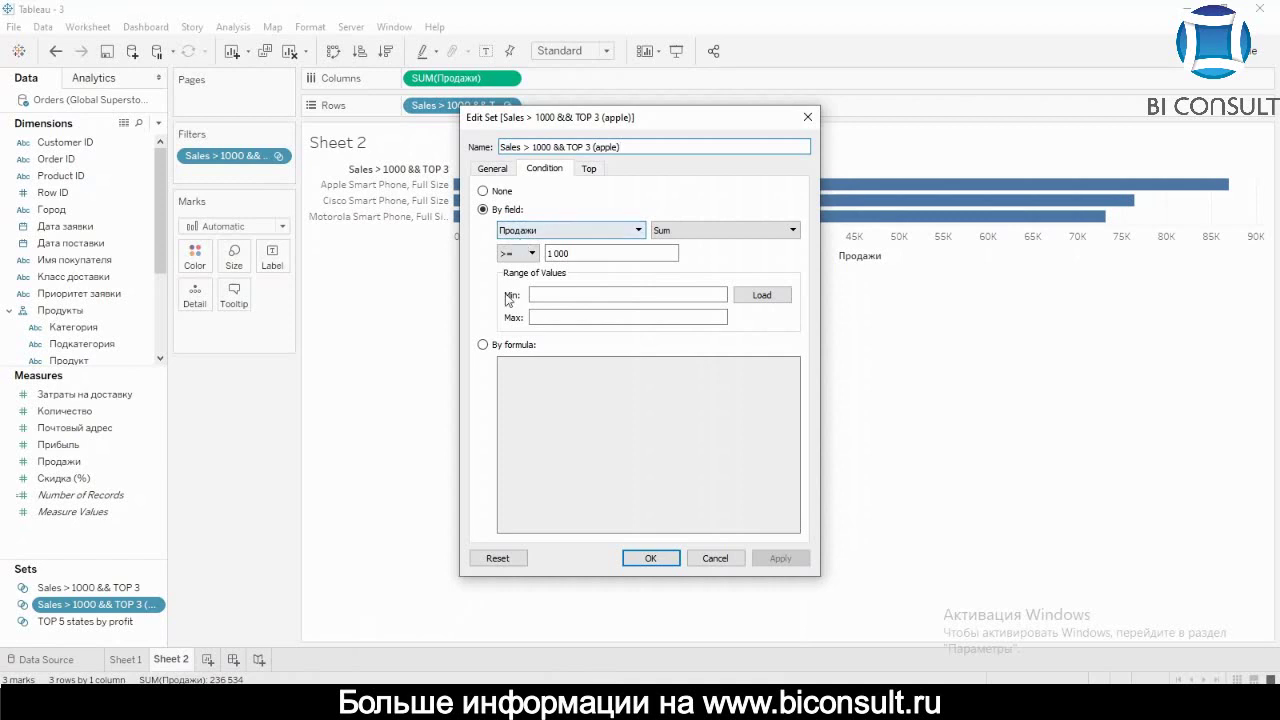
{"action": "left_click", "coordinate": [502, 345]}
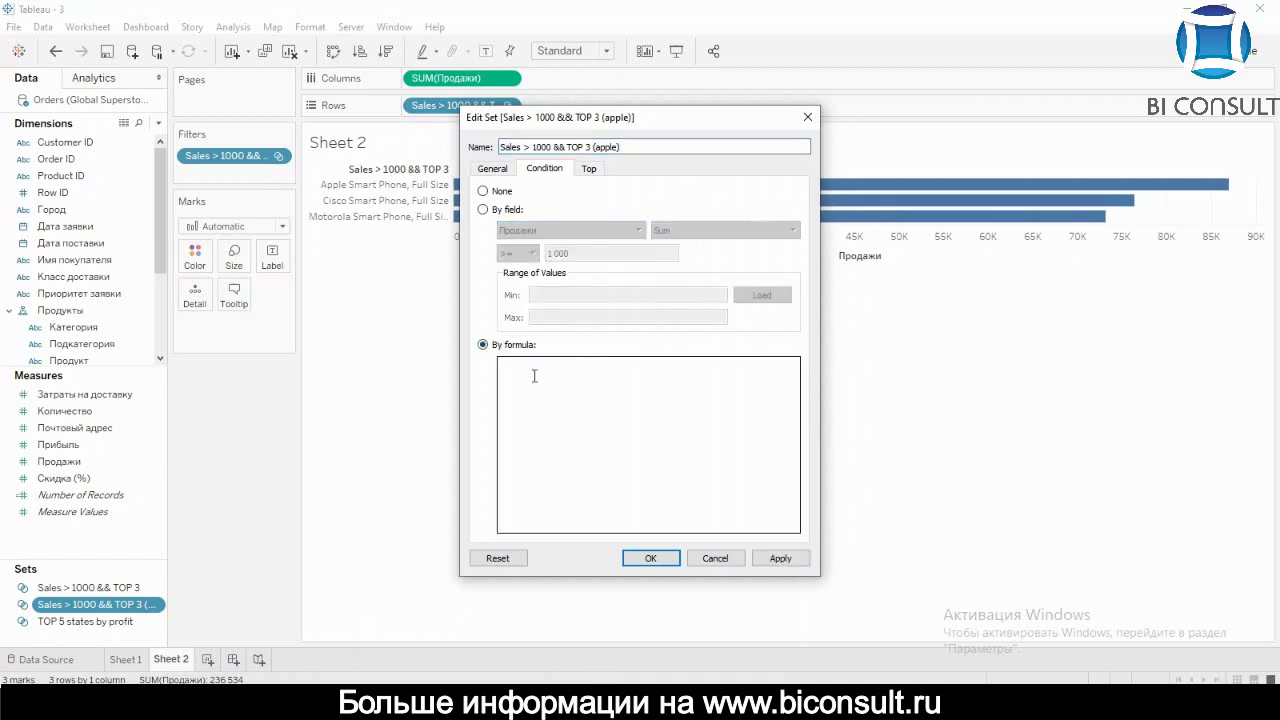
Step: Enter SUM([Продажи]) > 1000 as the first part of the set's condition formula
{"action": "left_click", "coordinate": [534, 376]}
{"action": "type", "text": "SUM("}
{"action": "type", "text": "Se"}
{"action": "key", "text": "BackSpace"}
{"action": "key", "text": "BackSpace"}
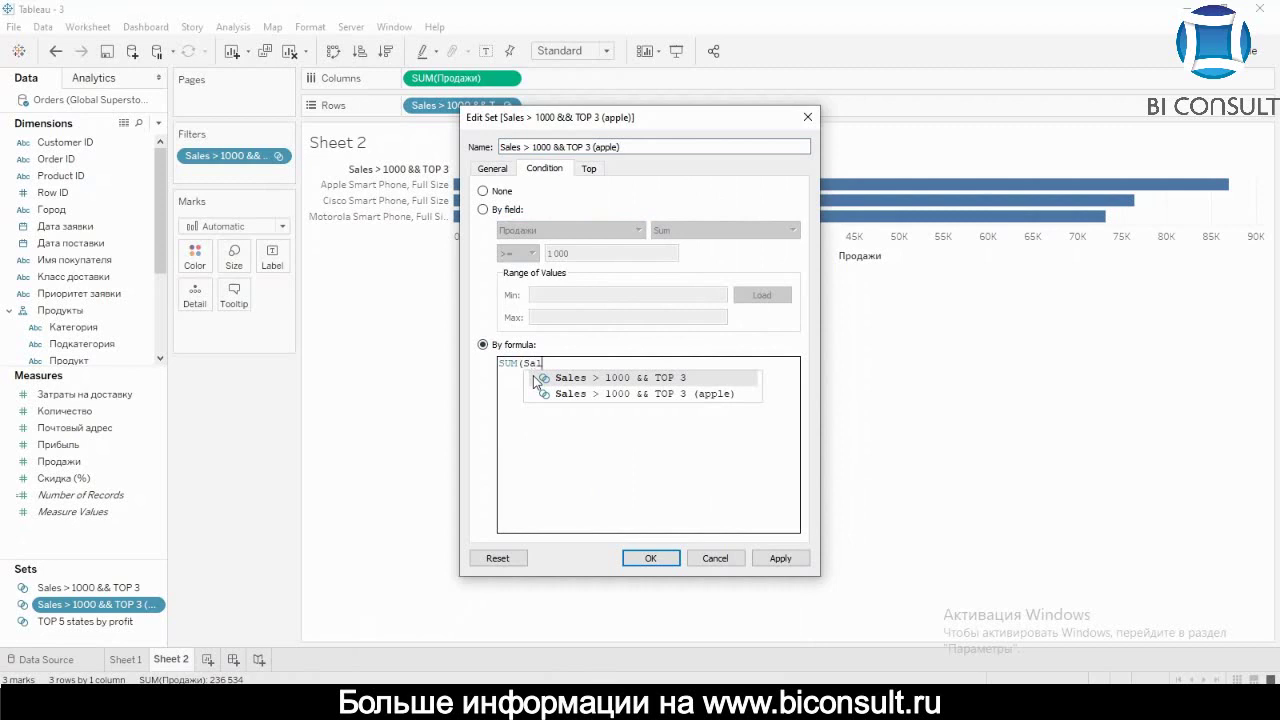
{"action": "type", "text": "Пр"}
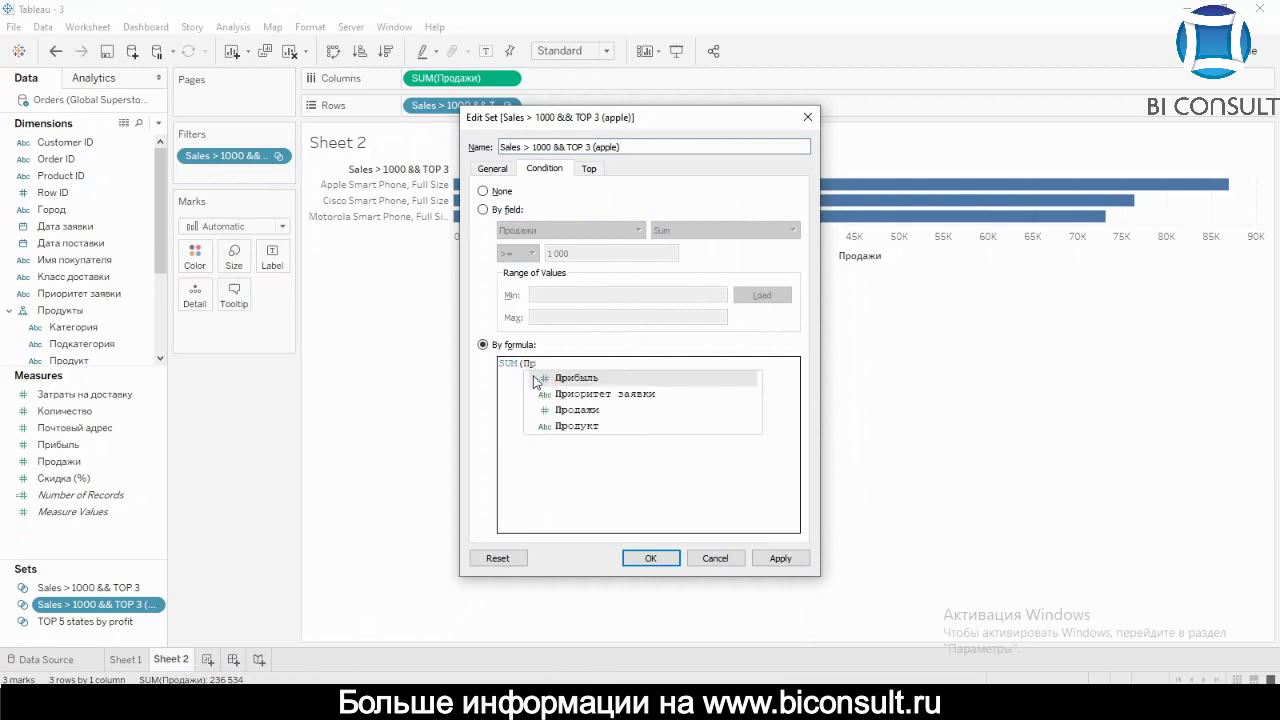
{"action": "key", "text": "Down"}
{"action": "key", "text": "Down"}
{"action": "key", "text": "Return"}
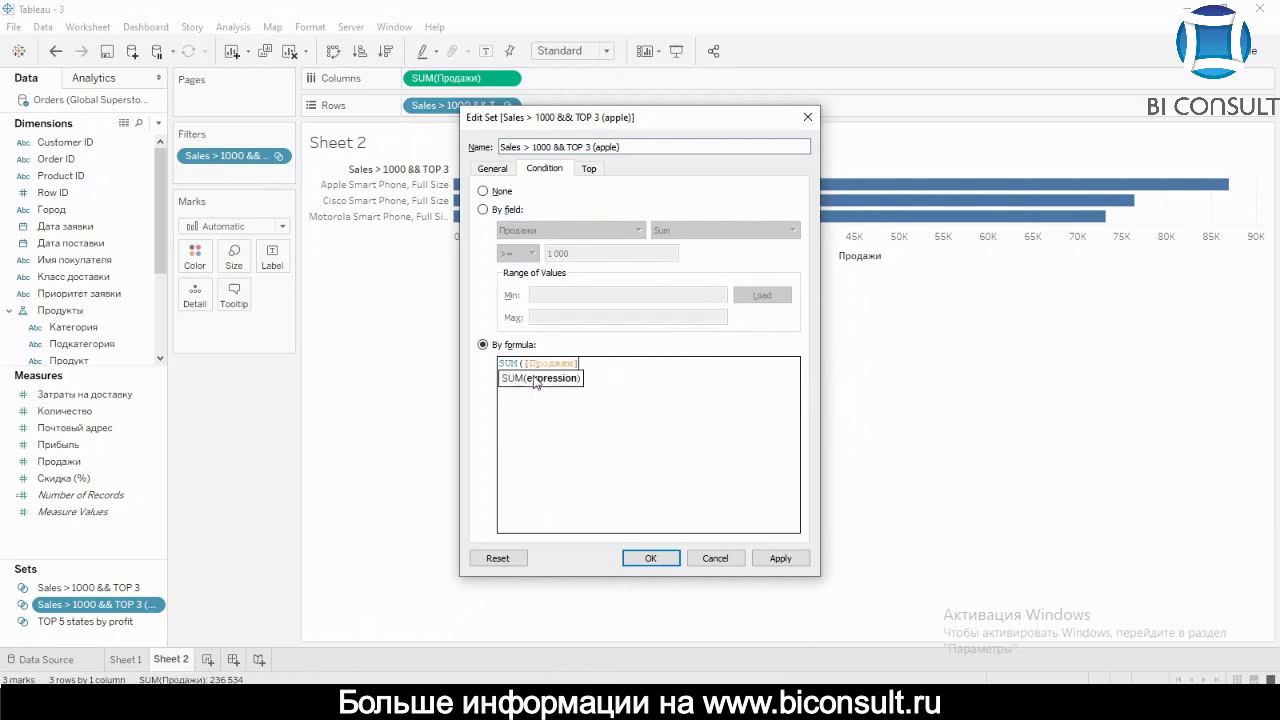
{"action": "type", "text": ")"}
{"action": "type", "text": " > 1000 "}
Step: Extend the condition formula with AND CONTAINS([Продукт], "Apple") on new lines
{"action": "type", "text": "AND"}
{"action": "key", "text": "Return"}
{"action": "type", "text": "CONTA"}
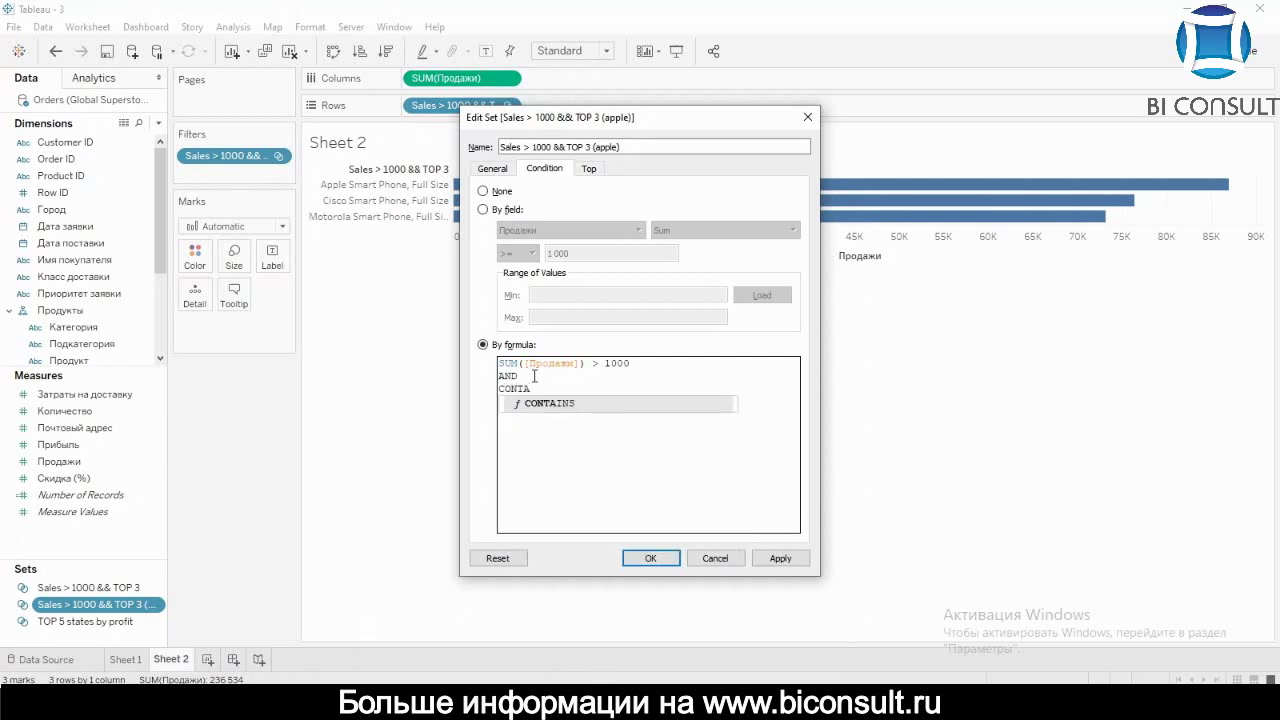
{"action": "key", "text": "Return"}
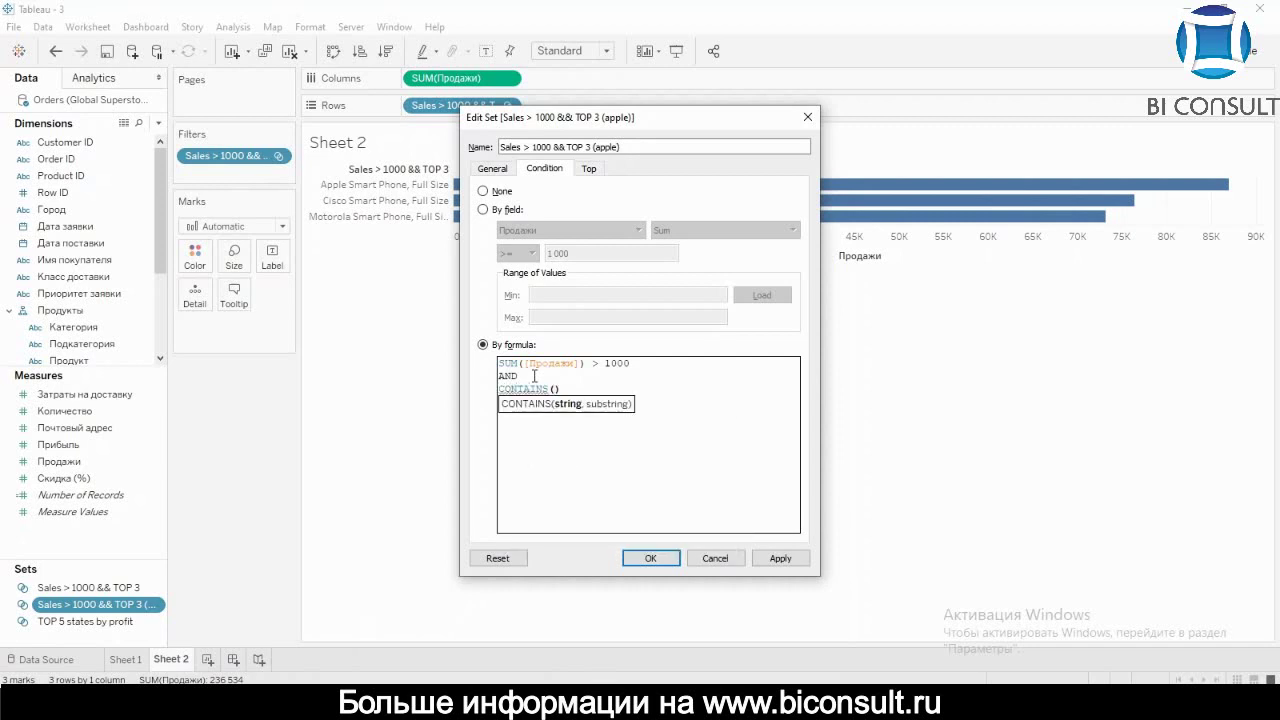
{"action": "type", "text": "\"\""}
{"action": "key", "text": "Left"}
{"action": "key", "text": "BackSpace"}
{"action": "key", "text": "Delete"}
{"action": "type", "text": "Про"}
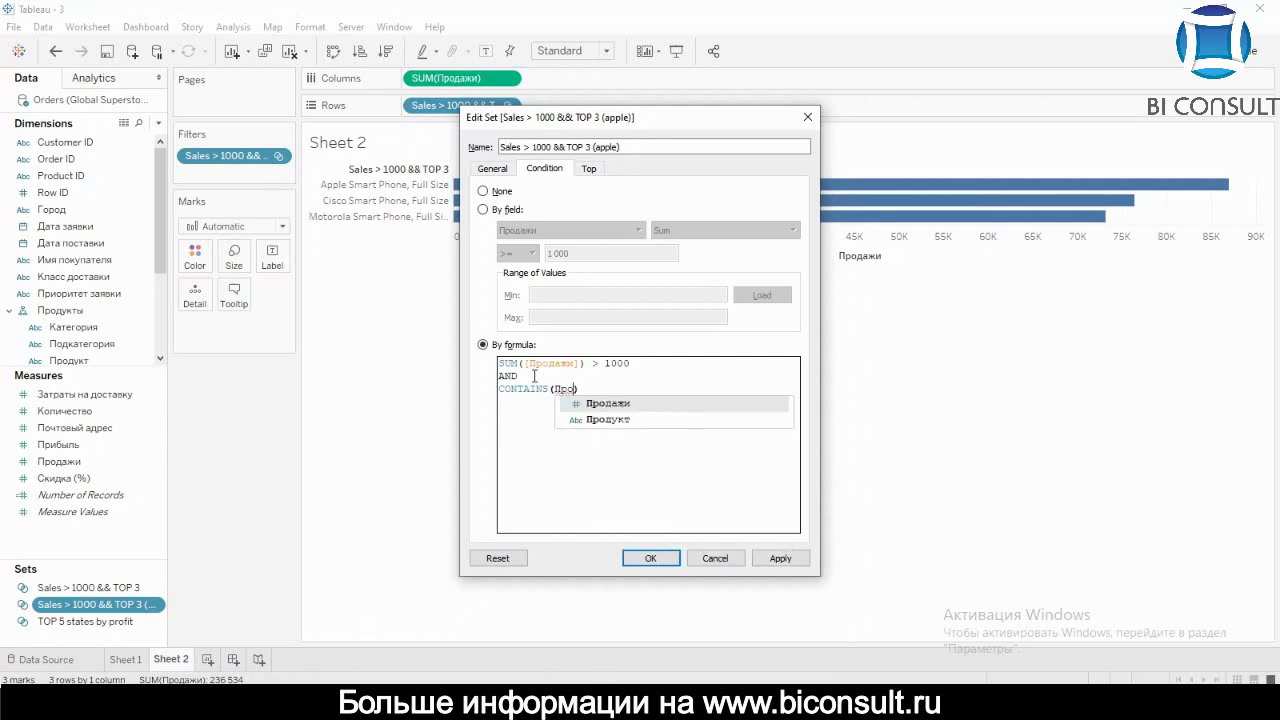
{"action": "key", "text": "Down"}
{"action": "key", "text": "Return"}
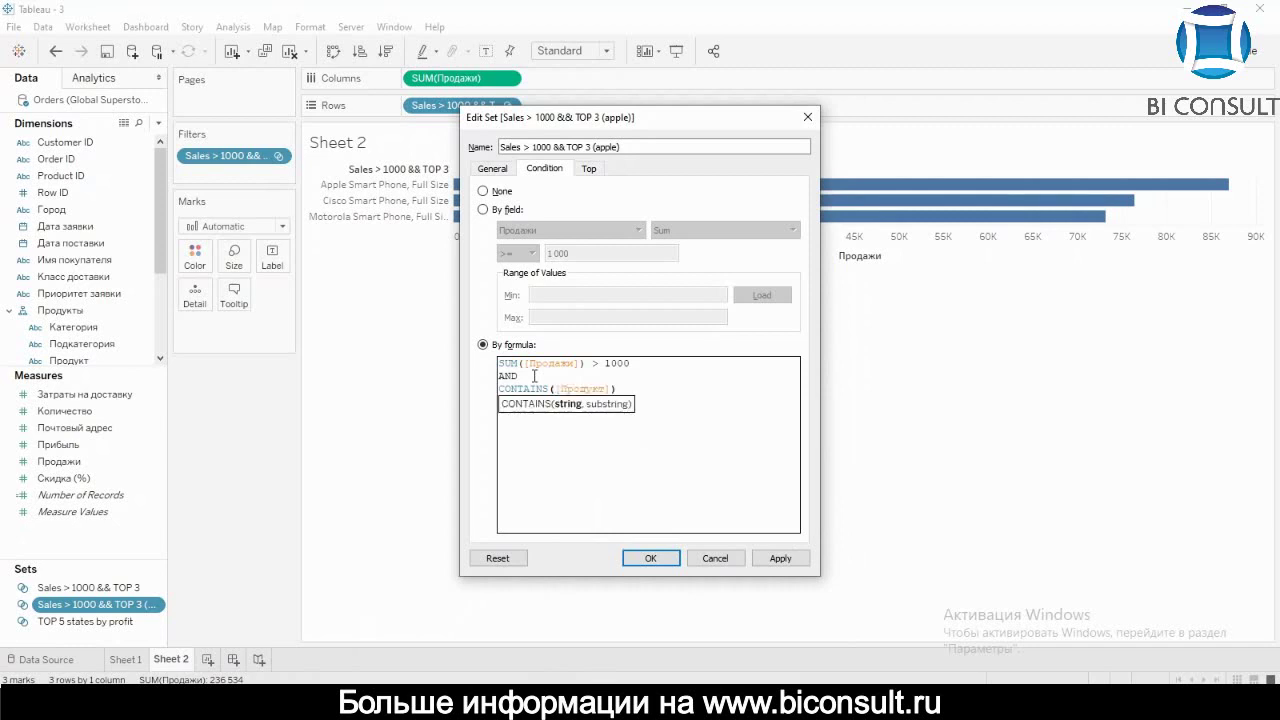
{"action": "type", "text": ", "}
{"action": "type", "text": "\"\""}
{"action": "type", "text": "Apple"}
{"action": "left_click", "coordinate": [530, 429]}
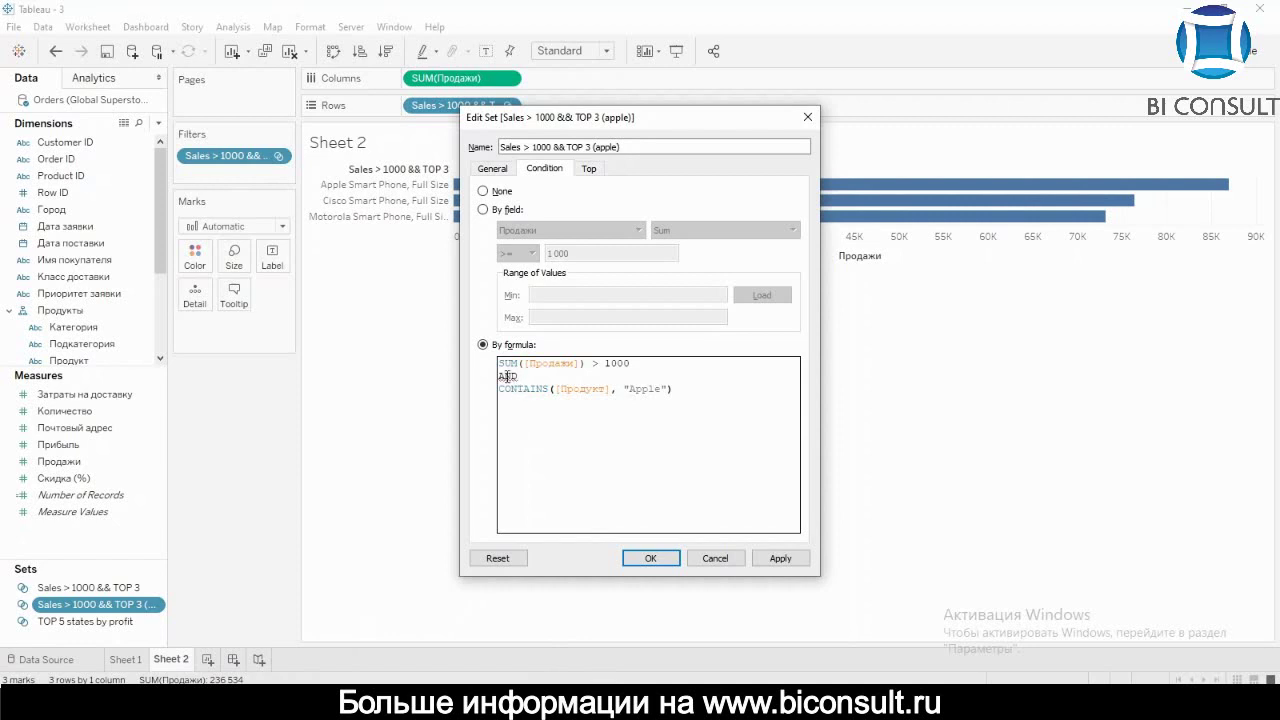
Step: Wrap the CONTAINS expression in MAX() to aggregate it, and save the edited set
{"action": "mouse_move", "coordinate": [507, 377]}
{"action": "left_click", "coordinate": [500, 387]}
{"action": "type", "text": "MAX("}
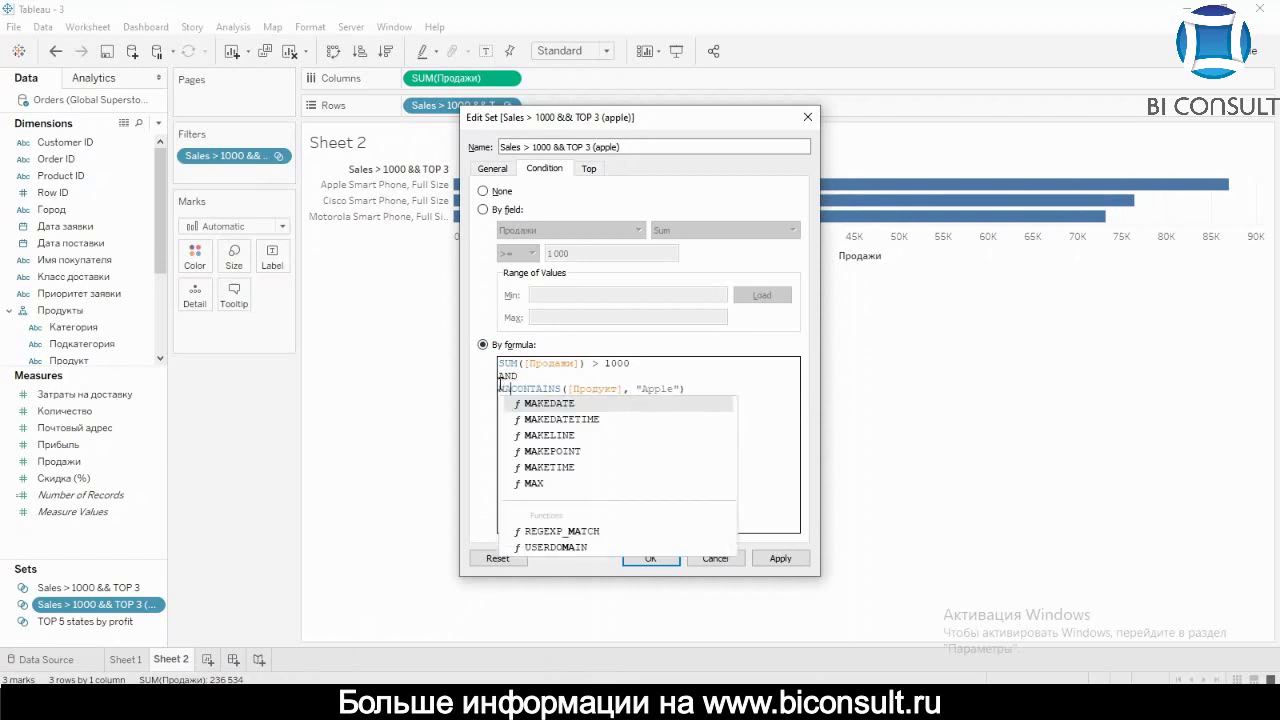
{"action": "left_click", "coordinate": [706, 386]}
{"action": "type", "text": ")"}
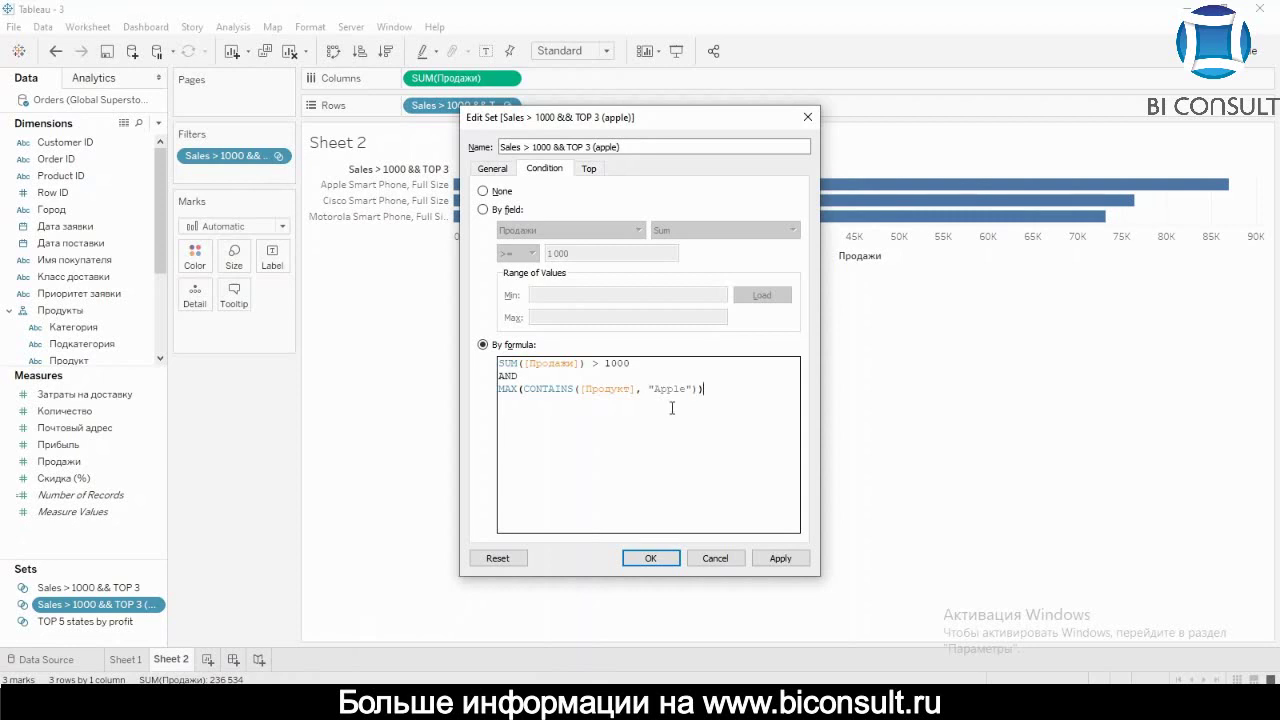
{"action": "left_click", "coordinate": [675, 565]}
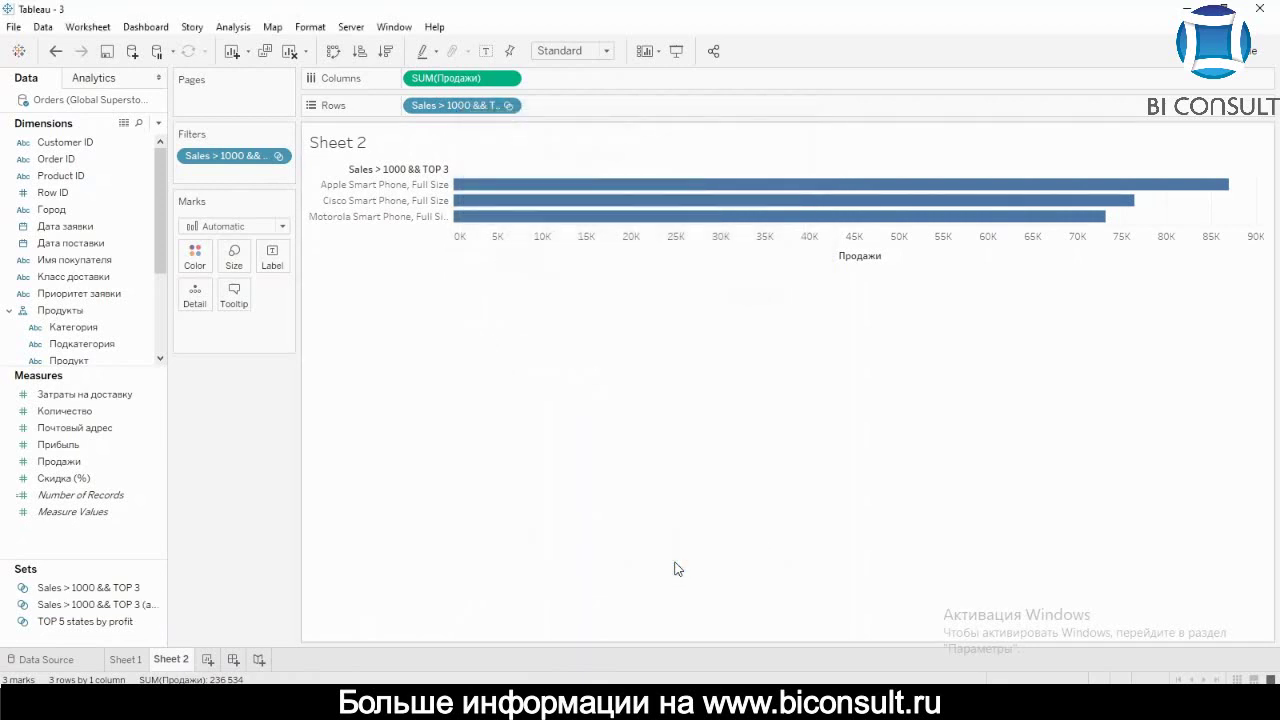
Step: Replace the sheet's set filter with Sales > 1000 && TOP 3 (apple) and list that set's members in the rows
{"action": "left_click_drag", "start_coordinate": [112, 612], "coordinate": [238, 160]}
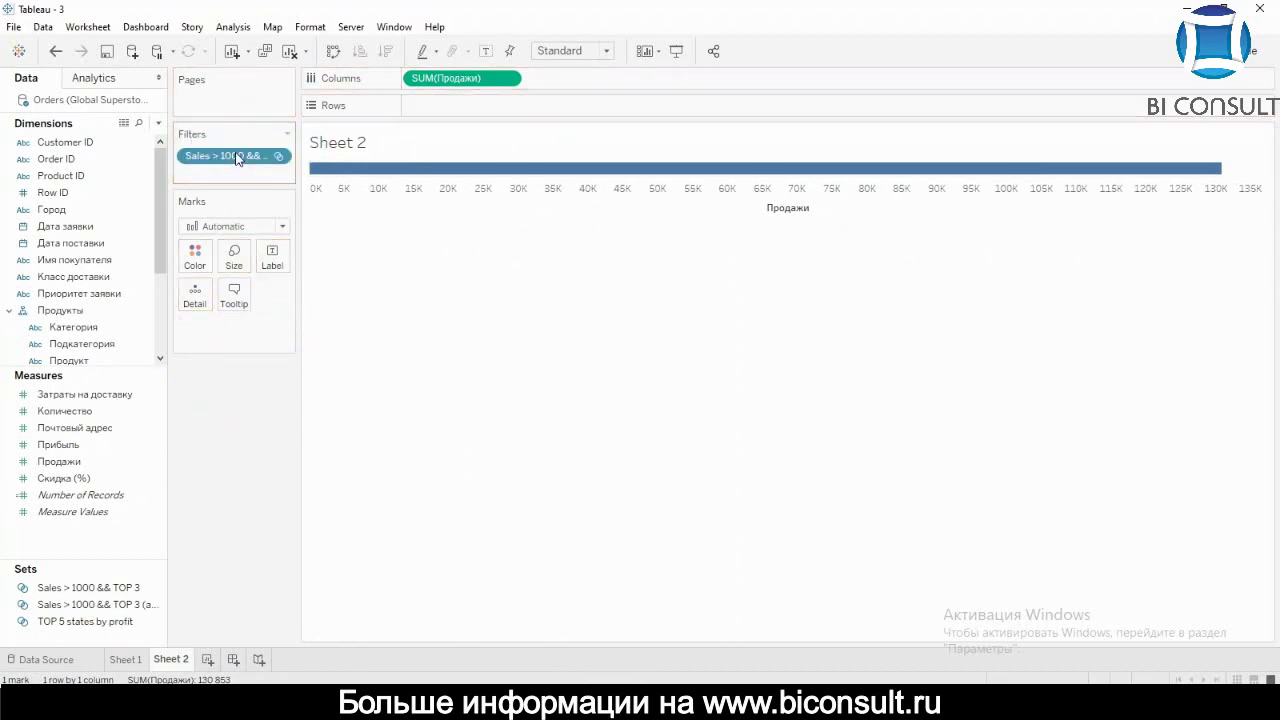
{"action": "mouse_move", "coordinate": [315, 178]}
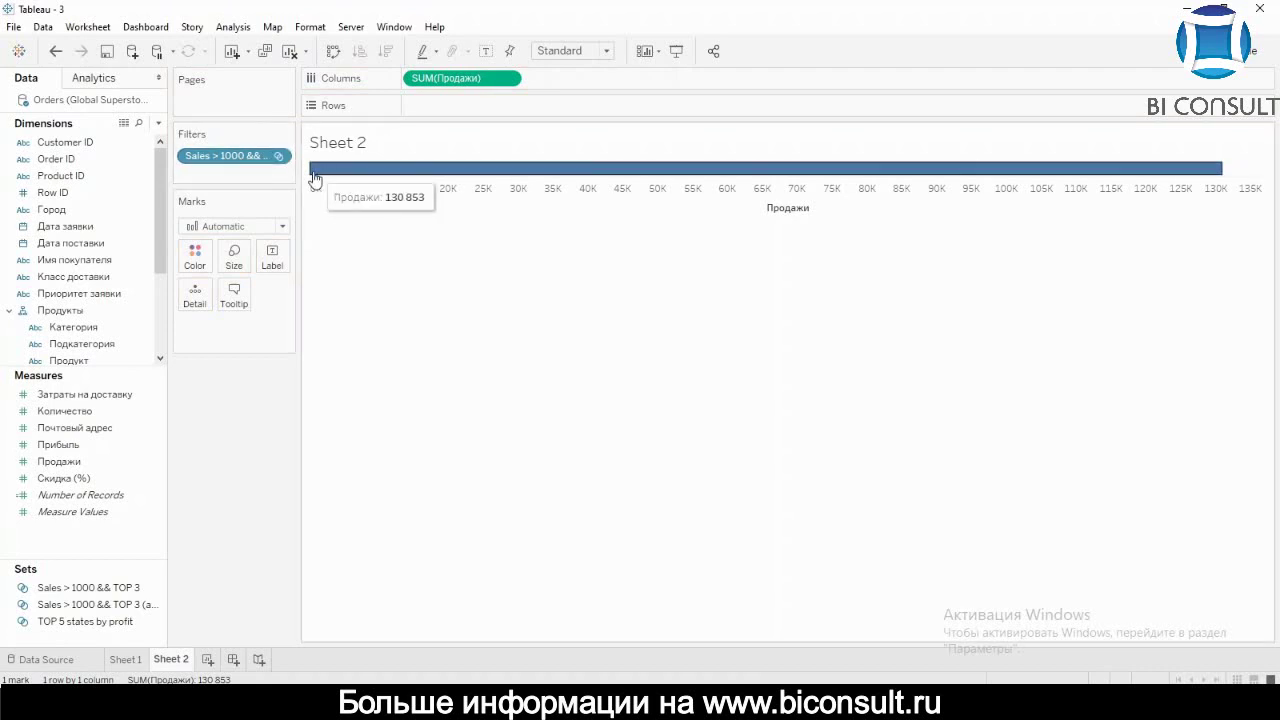
{"action": "left_click_drag", "start_coordinate": [257, 156], "coordinate": [469, 109]}
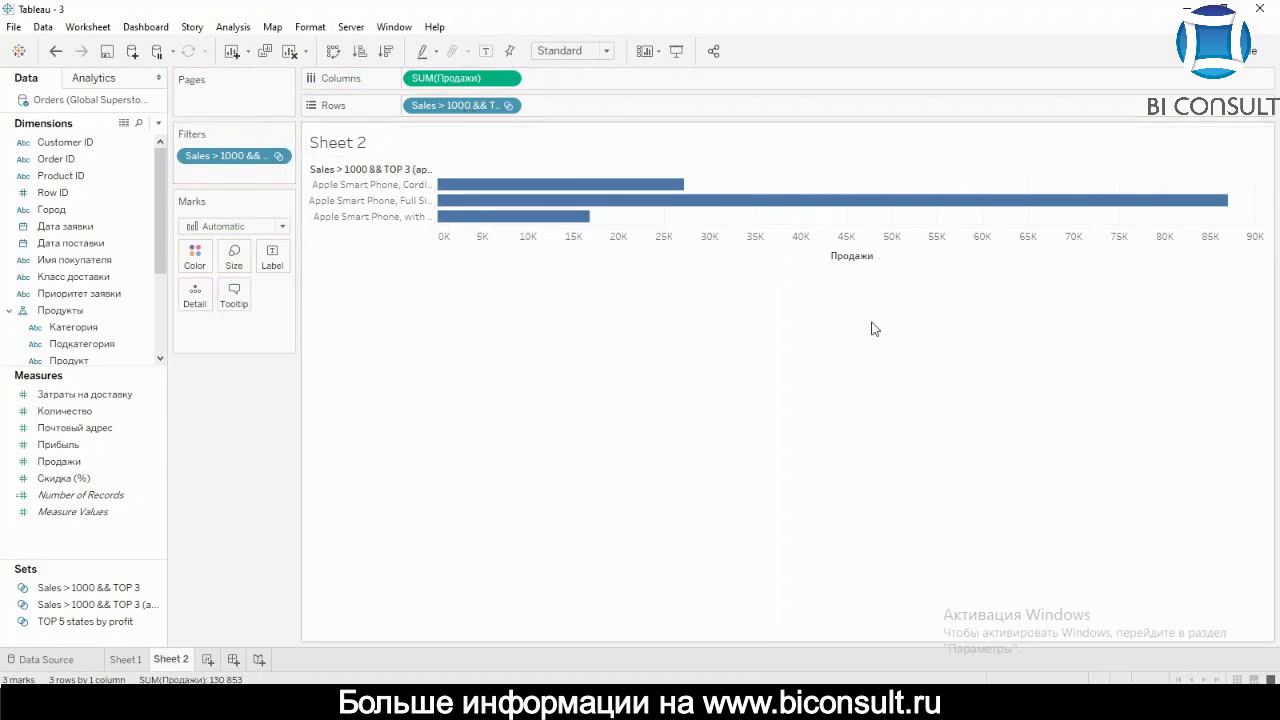
Step: Sort the Apple product bars by Продажи in descending order and widen the row labels to fit the full names
{"action": "left_click", "coordinate": [882, 256]}
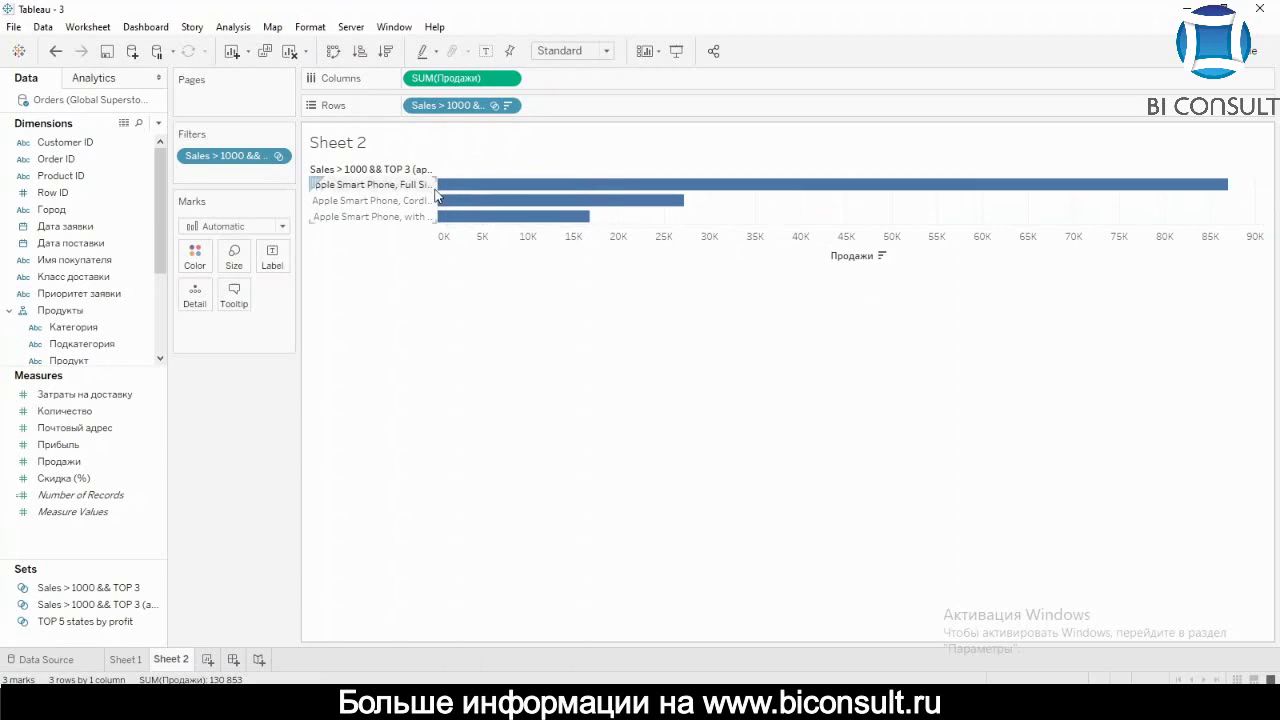
{"action": "left_click_drag", "start_coordinate": [437, 190], "coordinate": [497, 190]}
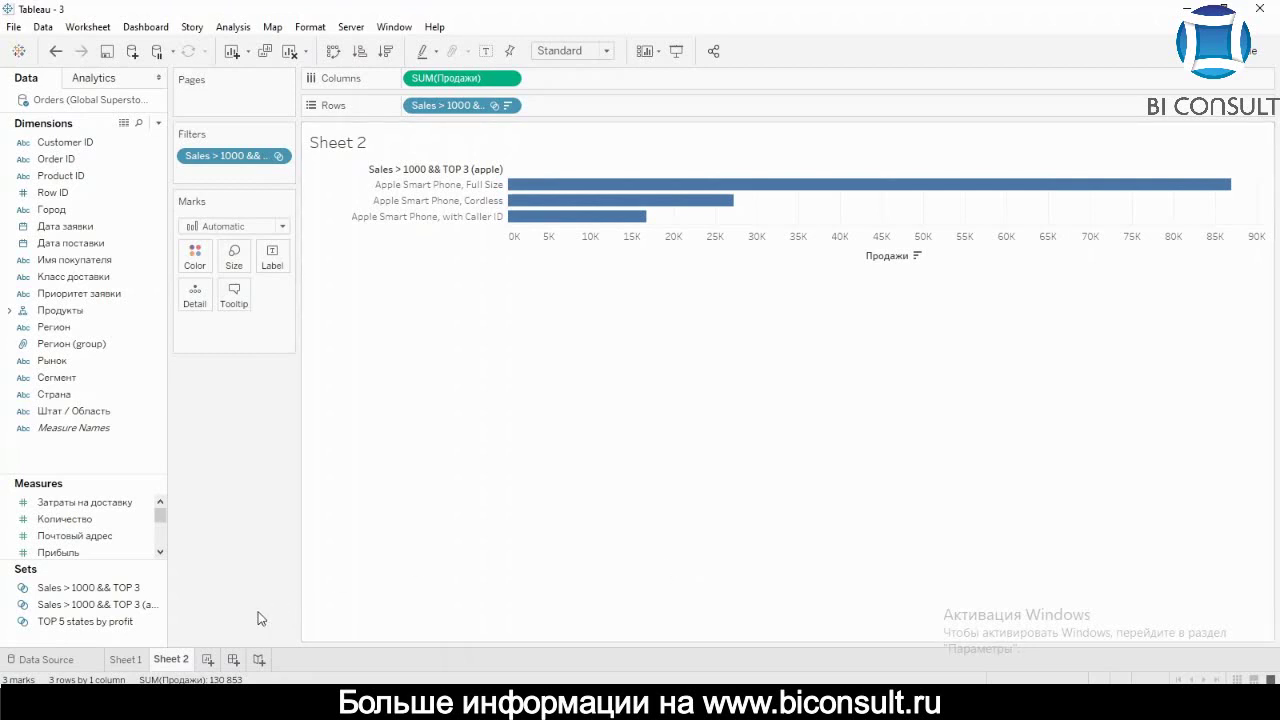
Step: Create a new worksheet and filter it by Страна to United States
{"action": "left_click", "coordinate": [208, 659]}
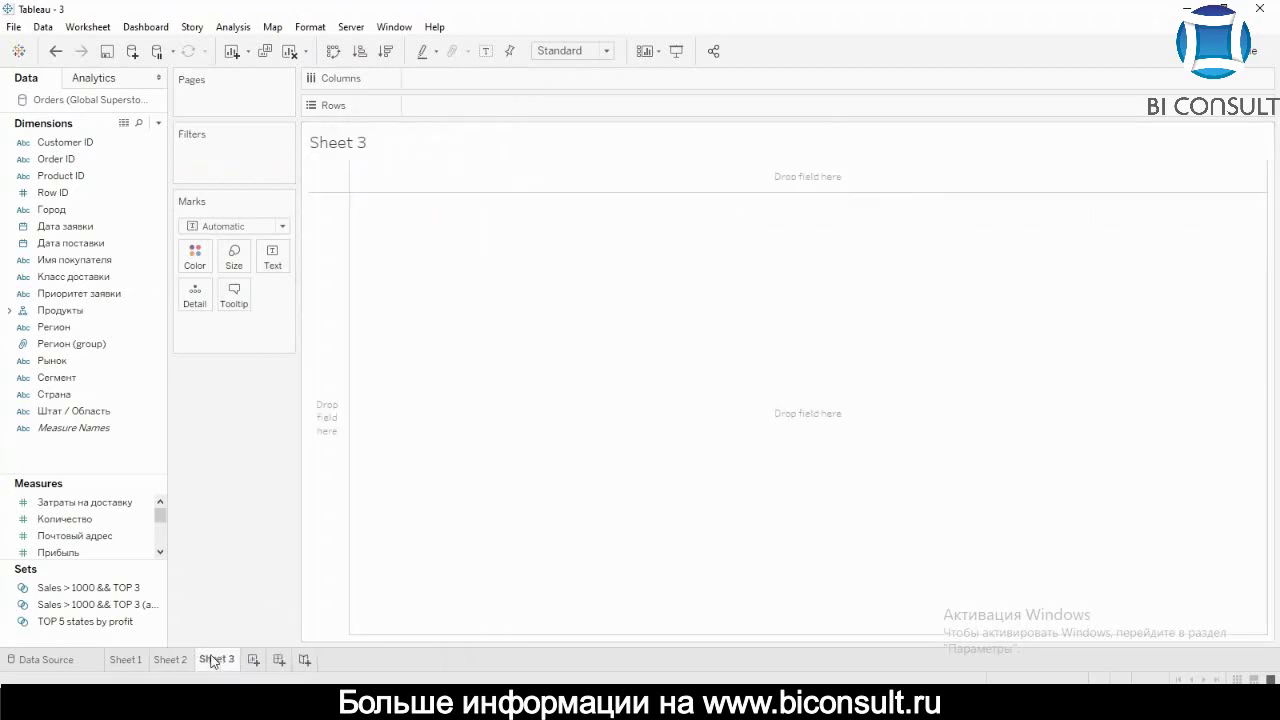
{"action": "left_click", "coordinate": [90, 414]}
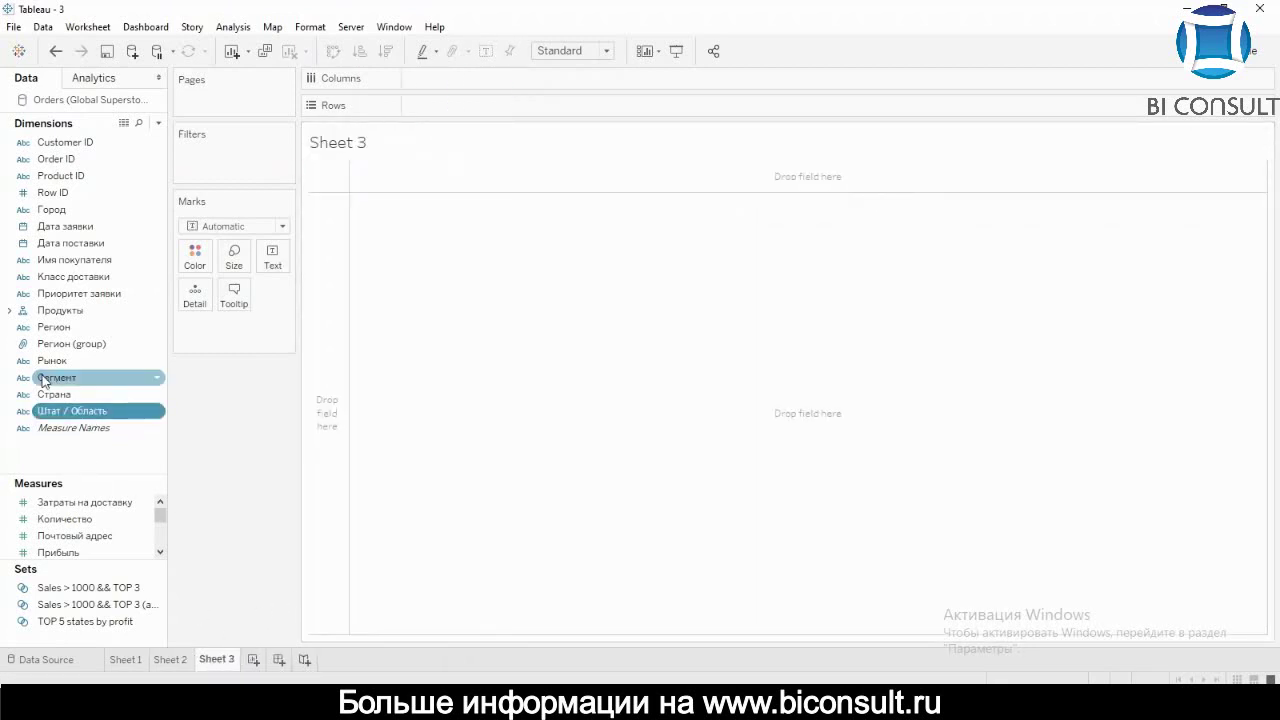
{"action": "left_click_drag", "start_coordinate": [45, 395], "coordinate": [194, 156]}
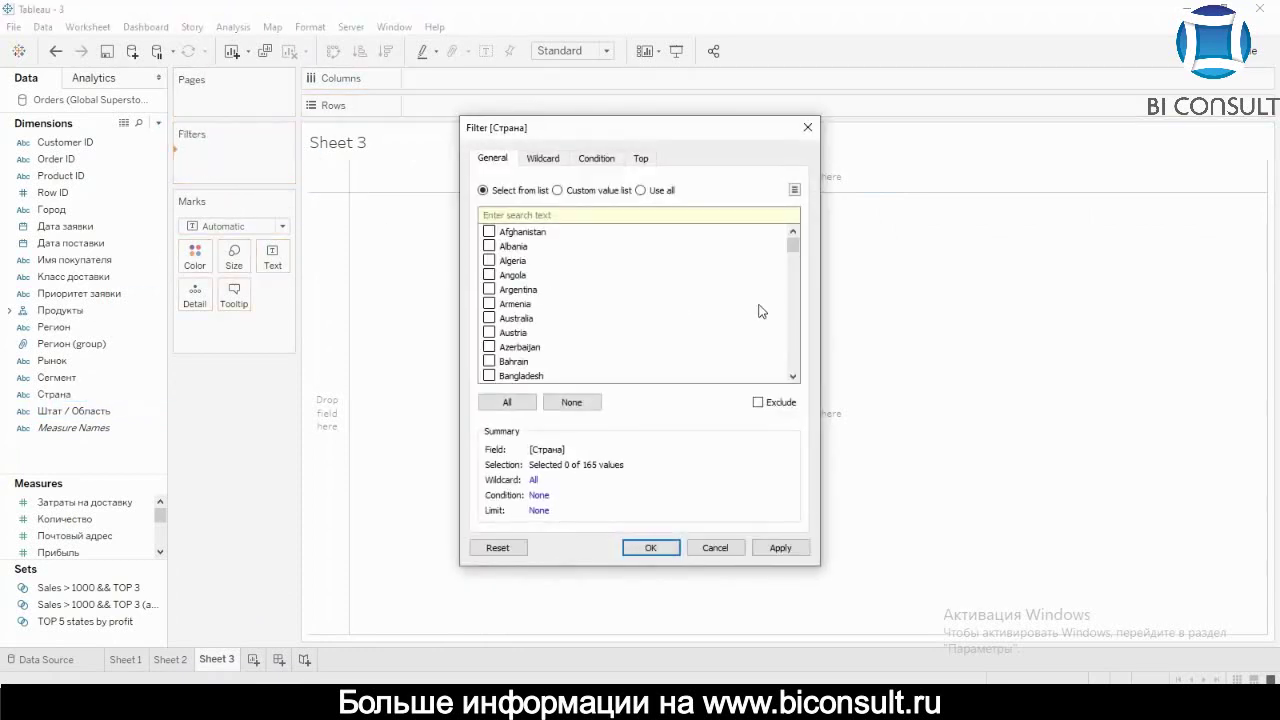
{"action": "left_click_drag", "start_coordinate": [792, 245], "coordinate": [793, 376]}
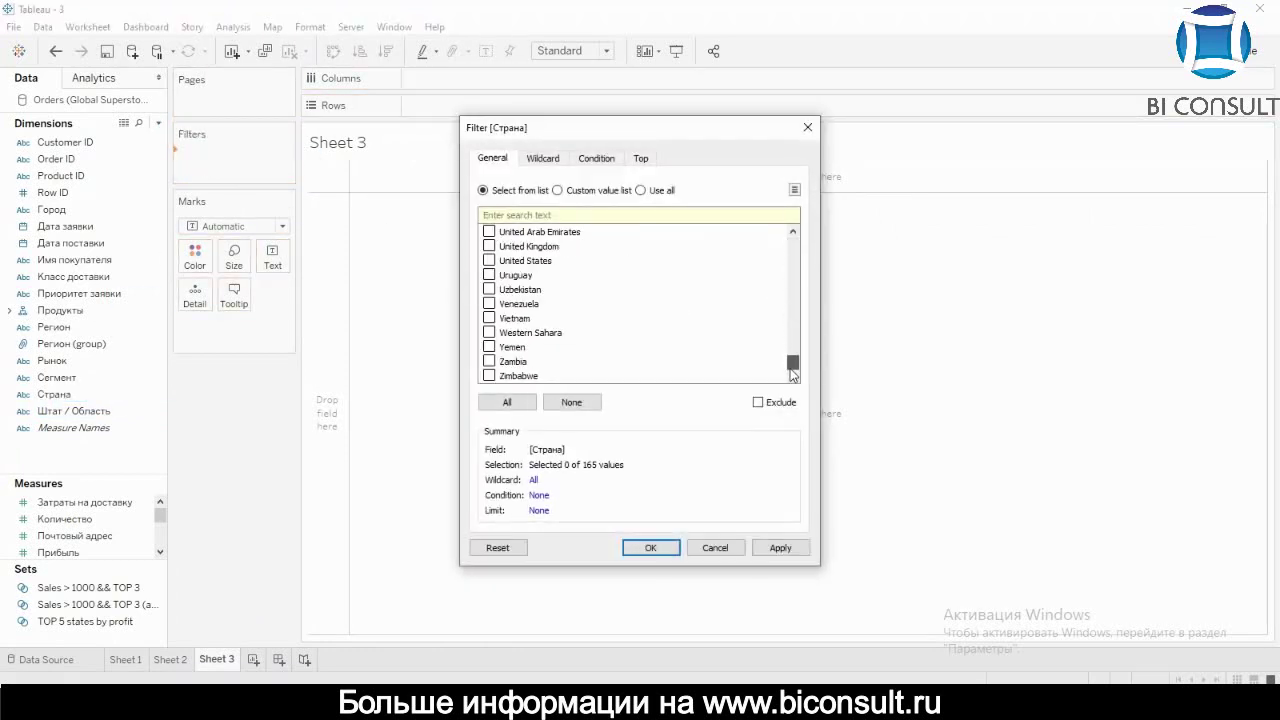
{"action": "left_click", "coordinate": [489, 260]}
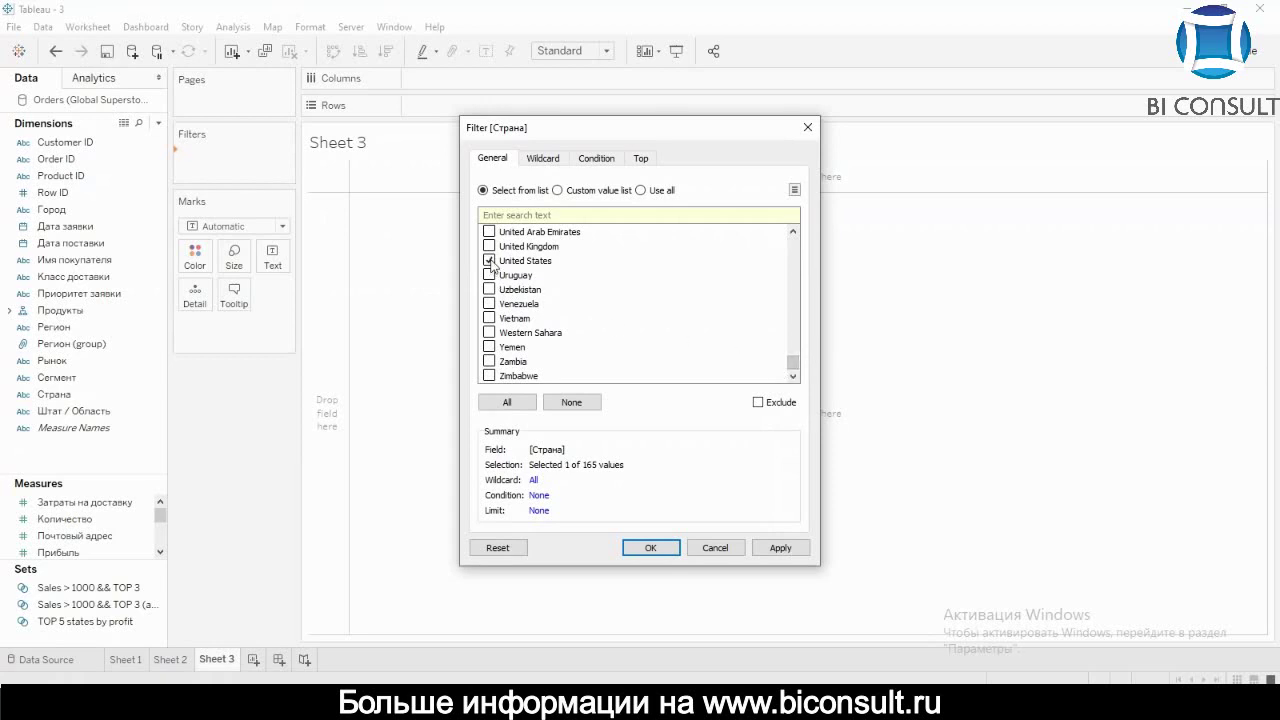
{"action": "left_click", "coordinate": [662, 549]}
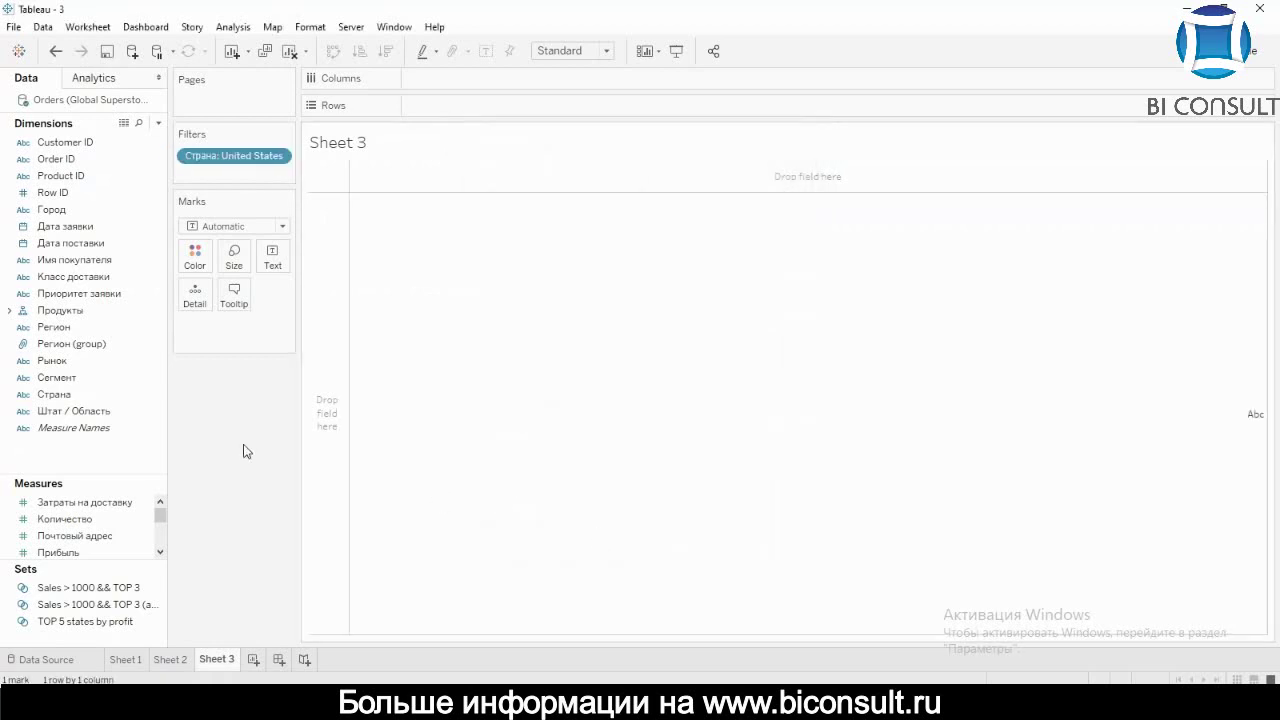
Step: Start a new set from Штат / Область with a field condition on the distinct count of Customer ID
{"action": "right_click", "coordinate": [97, 414]}
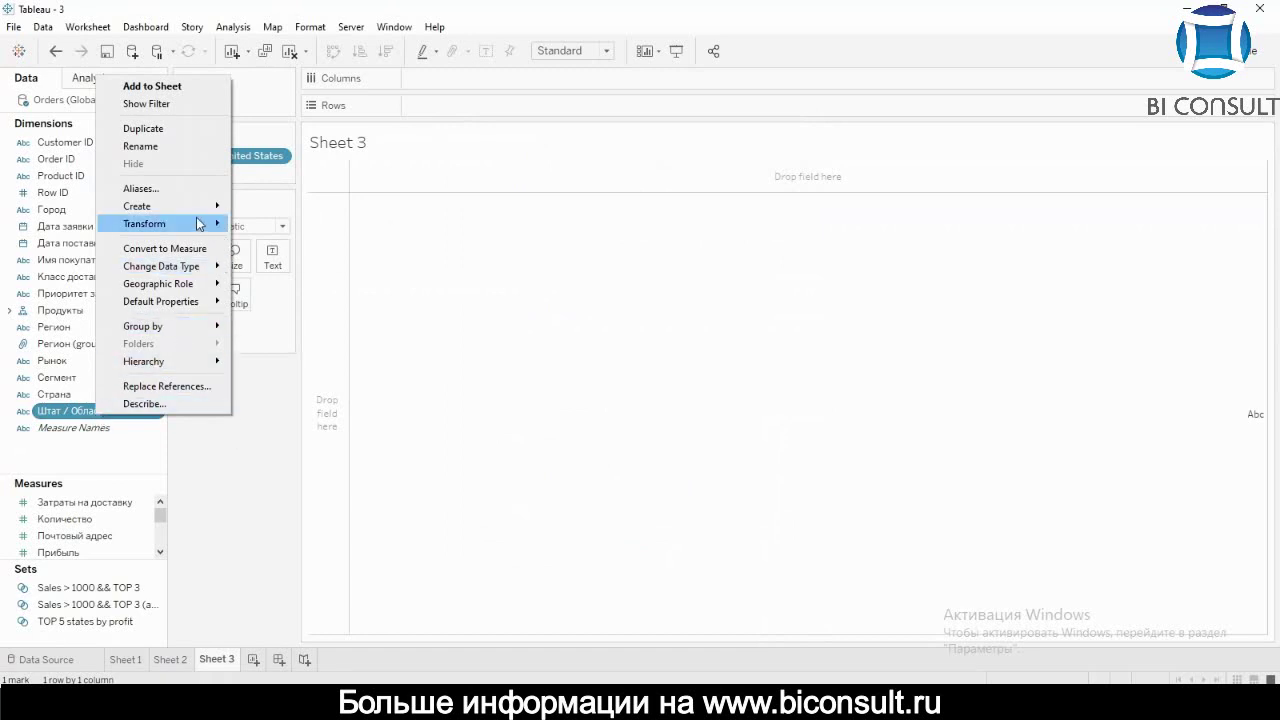
{"action": "mouse_move", "coordinate": [191, 207]}
{"action": "left_click", "coordinate": [266, 244]}
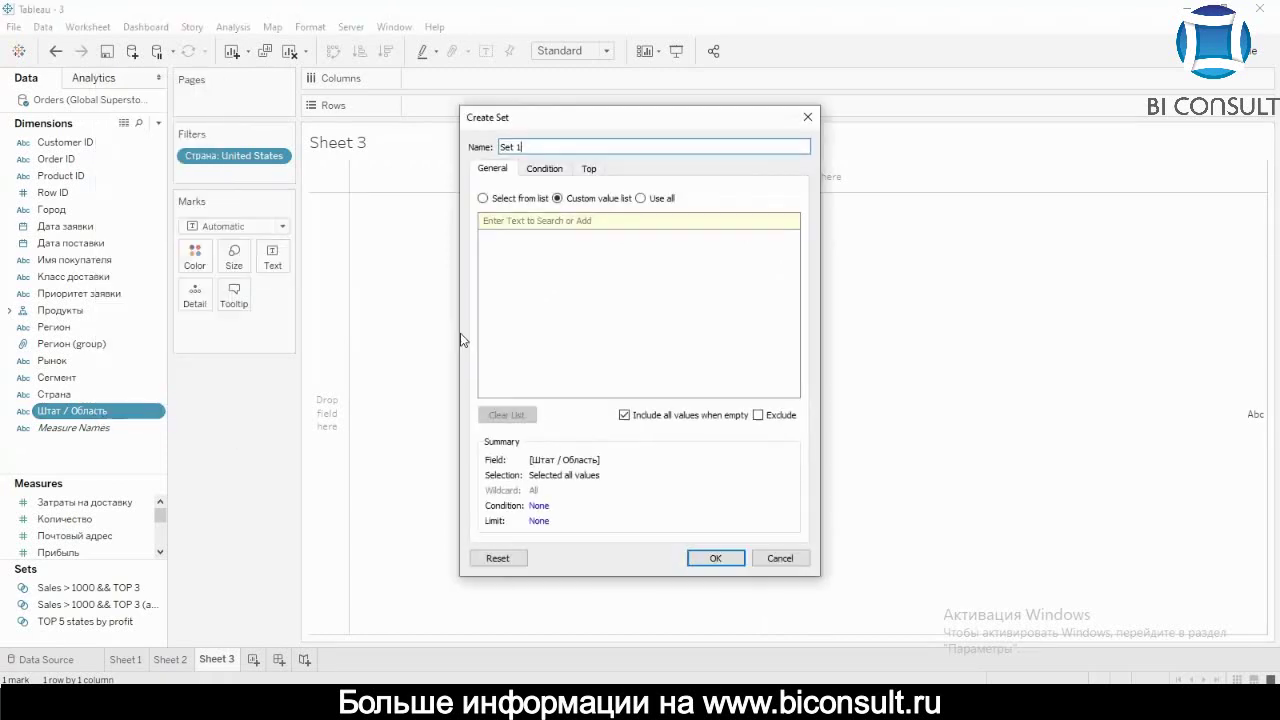
{"action": "left_click", "coordinate": [590, 169]}
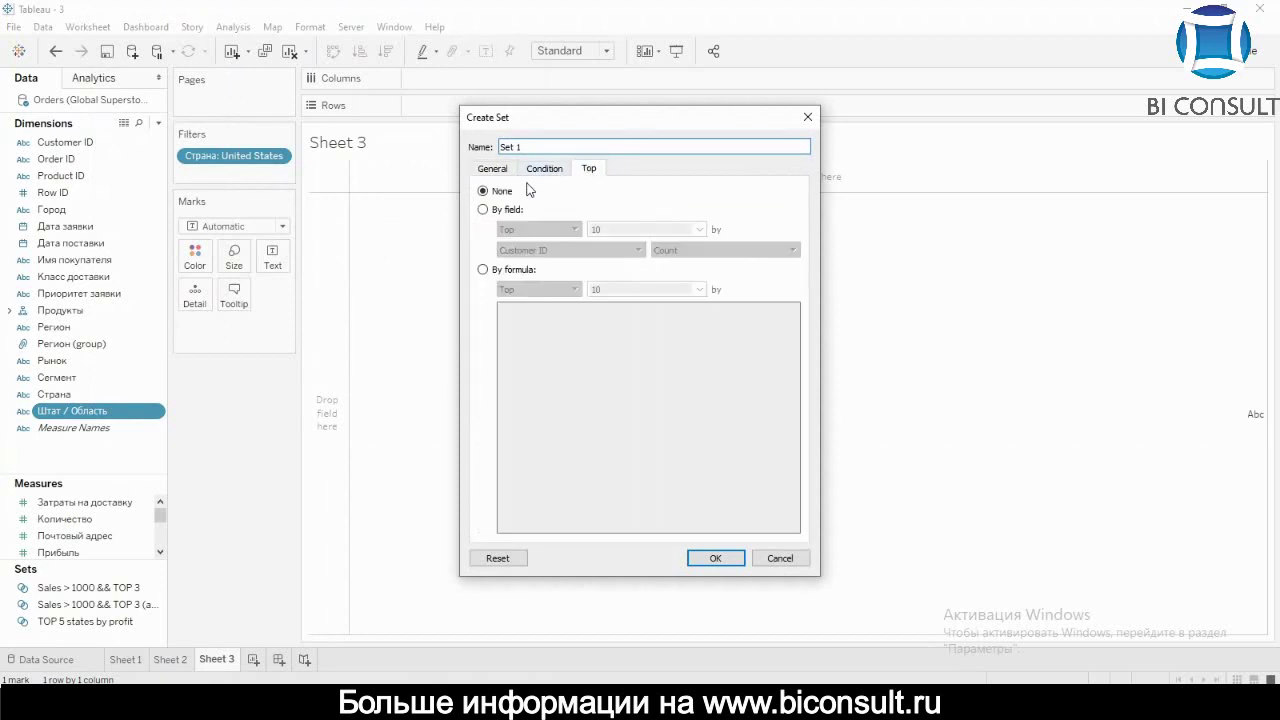
{"action": "left_click", "coordinate": [544, 170]}
{"action": "left_click", "coordinate": [500, 209]}
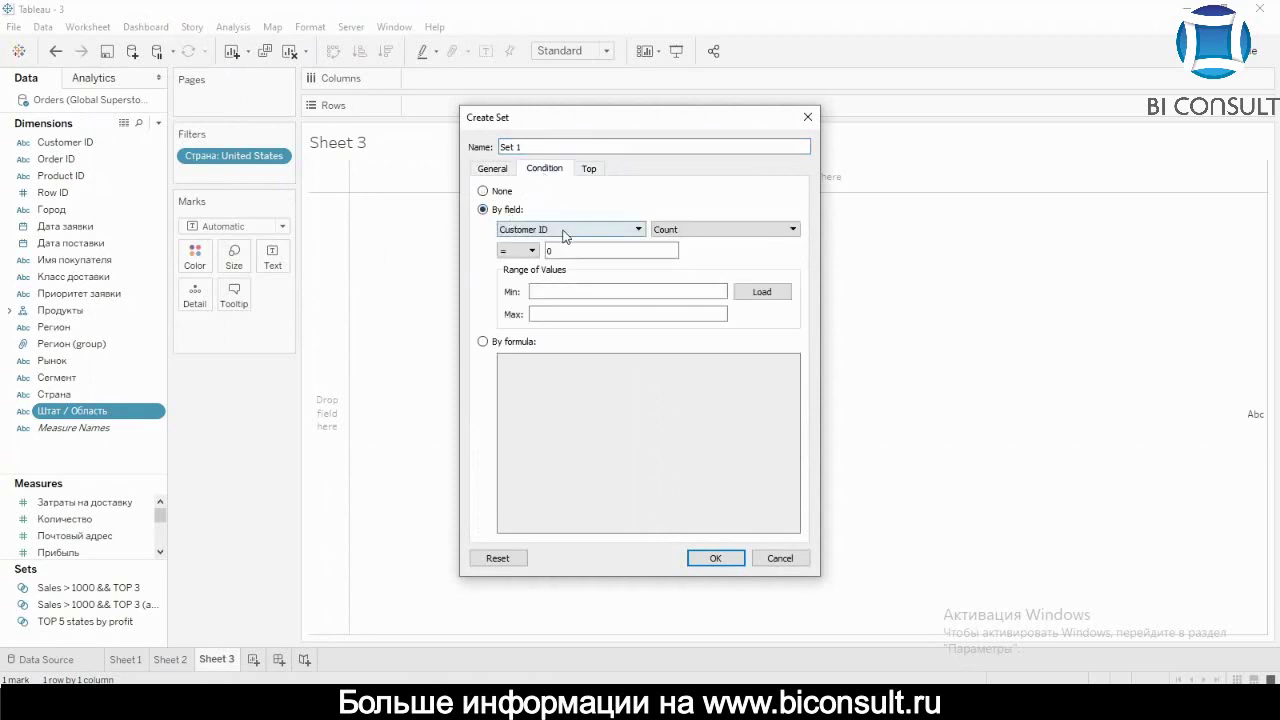
{"action": "left_click", "coordinate": [678, 229]}
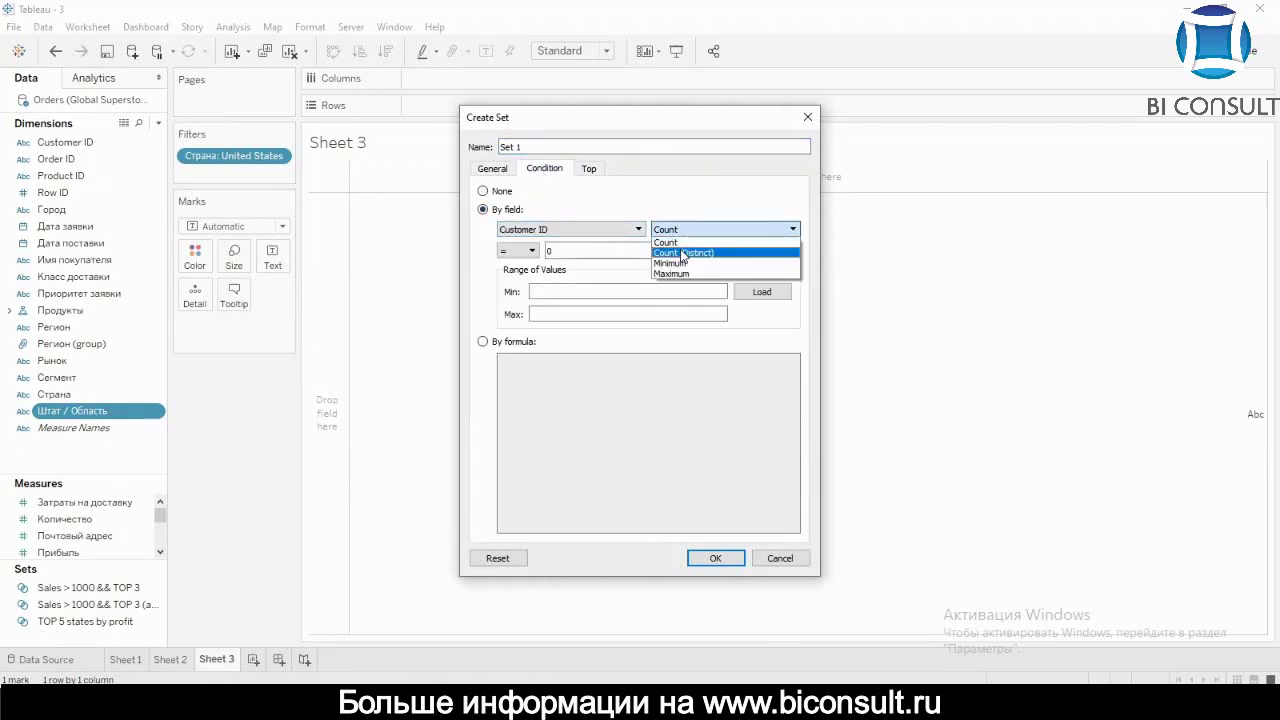
{"action": "left_click", "coordinate": [680, 245]}
Step: Set the set's condition to greater than or equal to 100
{"action": "left_click", "coordinate": [520, 250]}
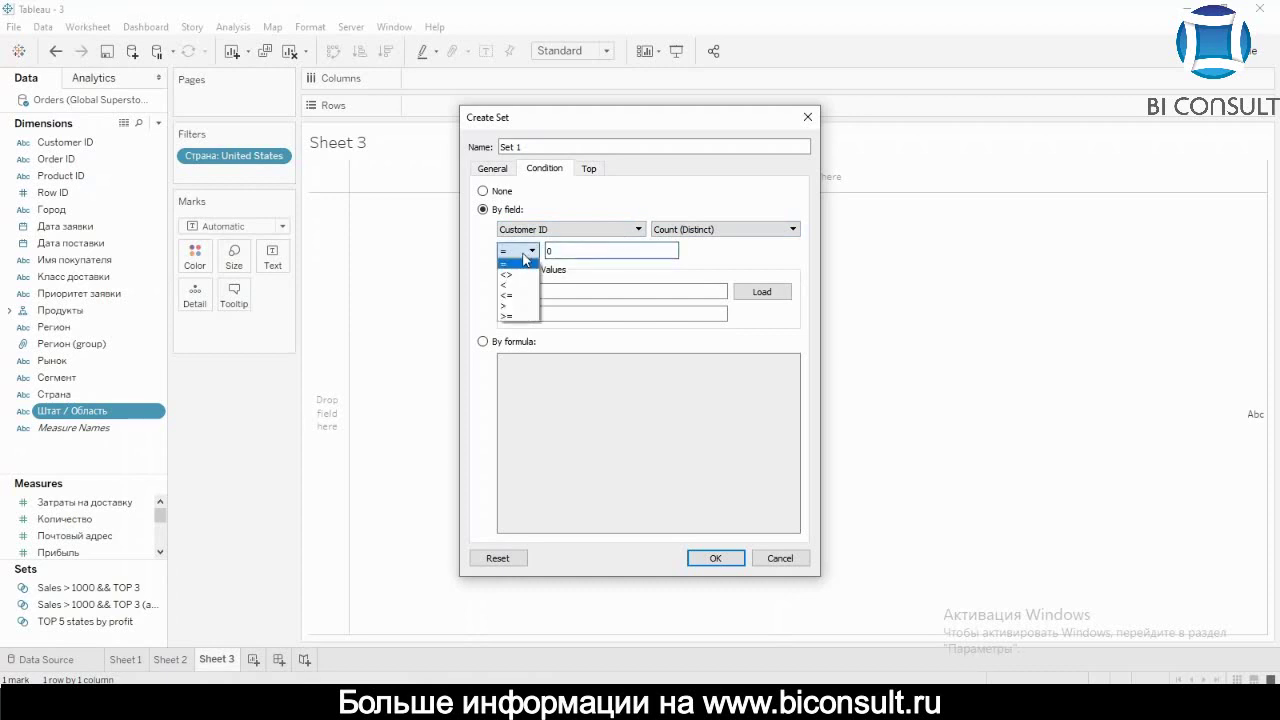
{"action": "left_click", "coordinate": [532, 315]}
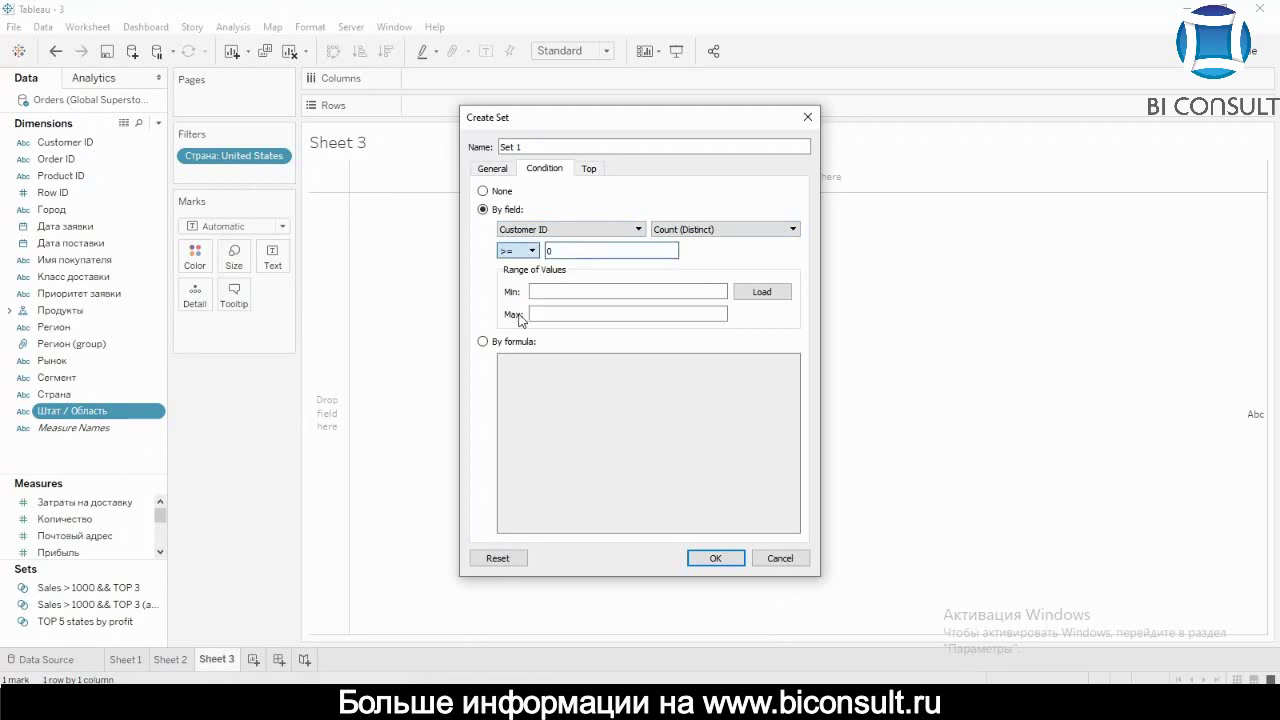
{"action": "left_click", "coordinate": [597, 251]}
{"action": "key", "text": "BackSpace"}
{"action": "type", "text": "100"}
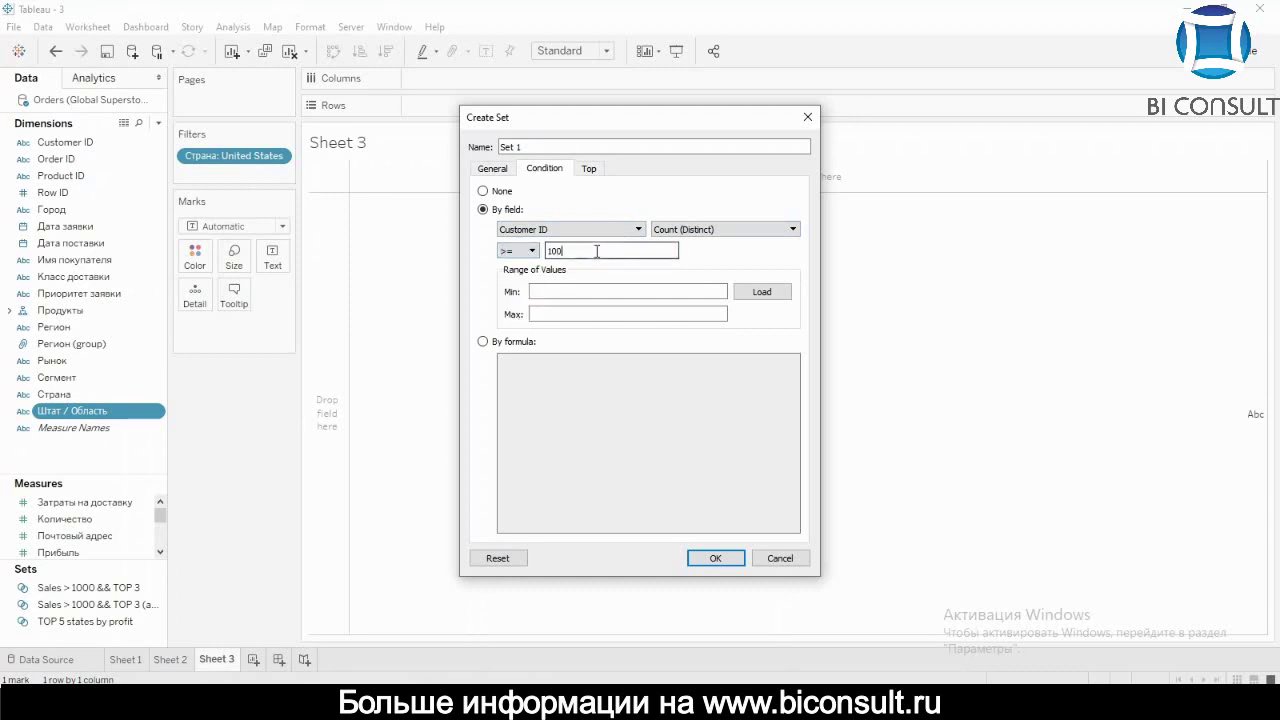
Step: Name the set Developed? and save it
{"action": "left_click", "coordinate": [530, 146]}
{"action": "key", "text": "BackSpace"}
{"action": "key", "text": "BackSpace"}
{"action": "key", "text": "BackSpace"}
{"action": "key", "text": "BackSpace"}
{"action": "key", "text": "BackSpace"}
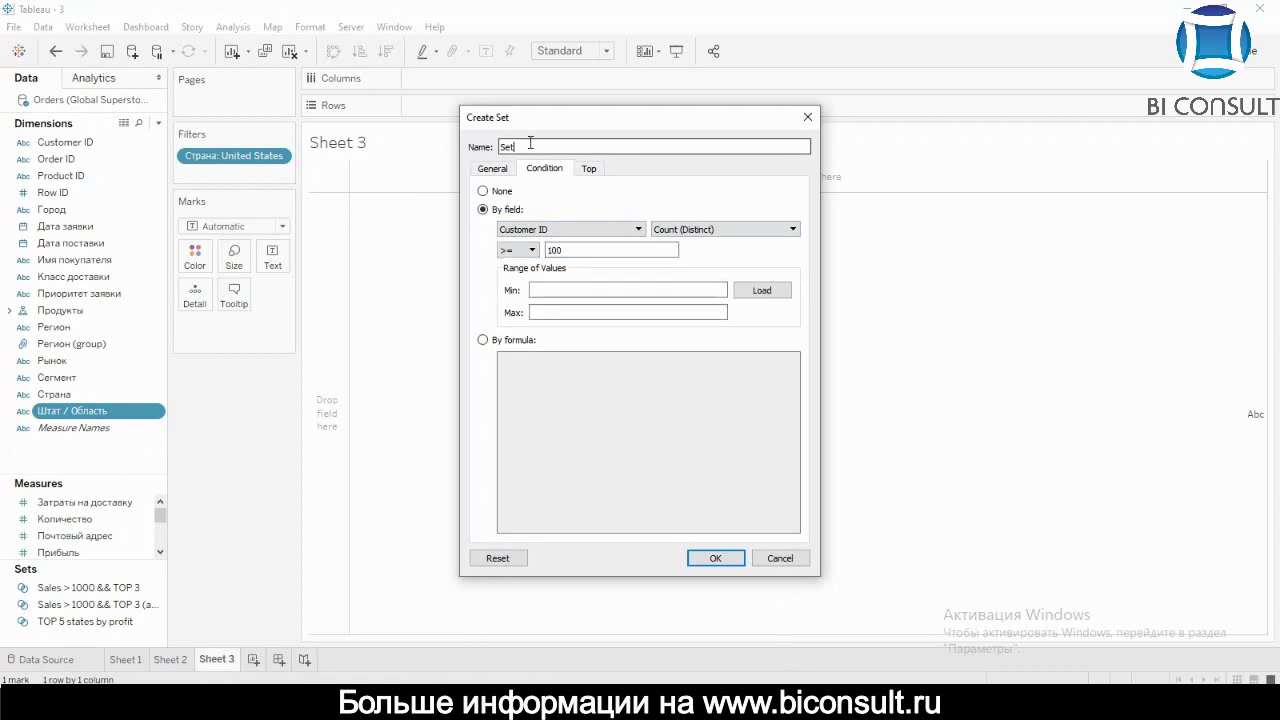
{"action": "type", "text": "Developed?"}
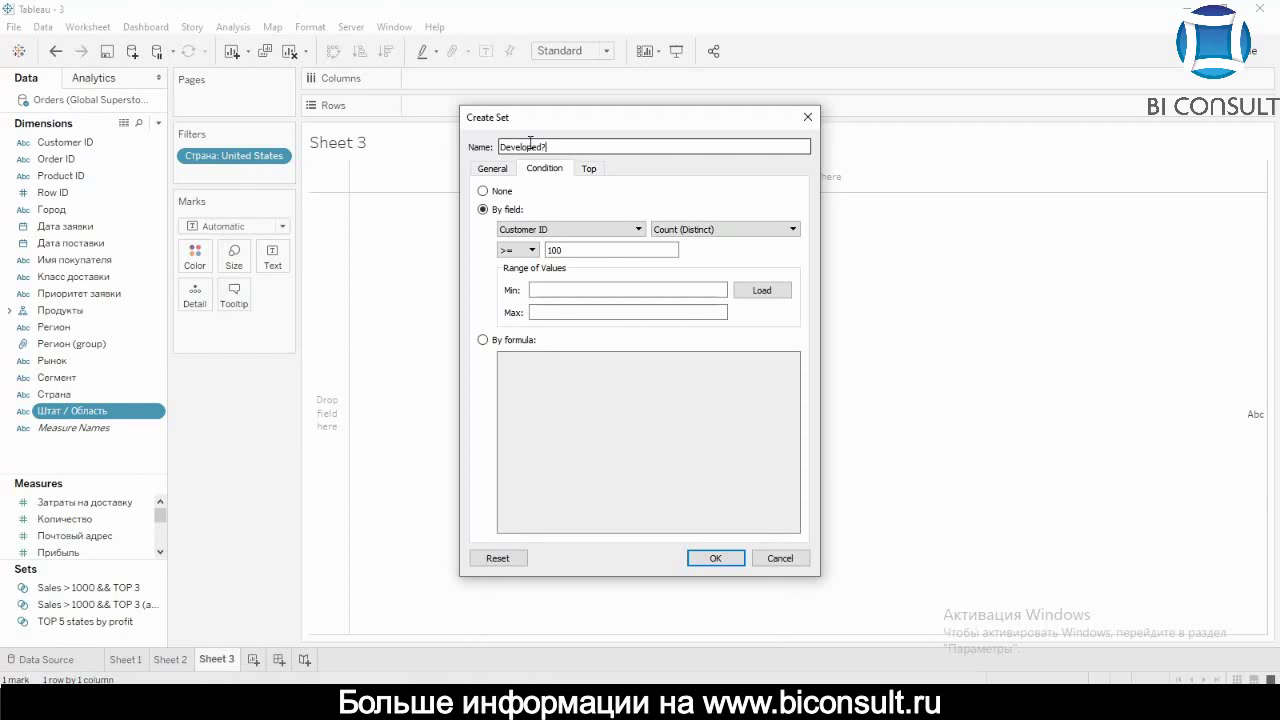
{"action": "left_click", "coordinate": [713, 558]}
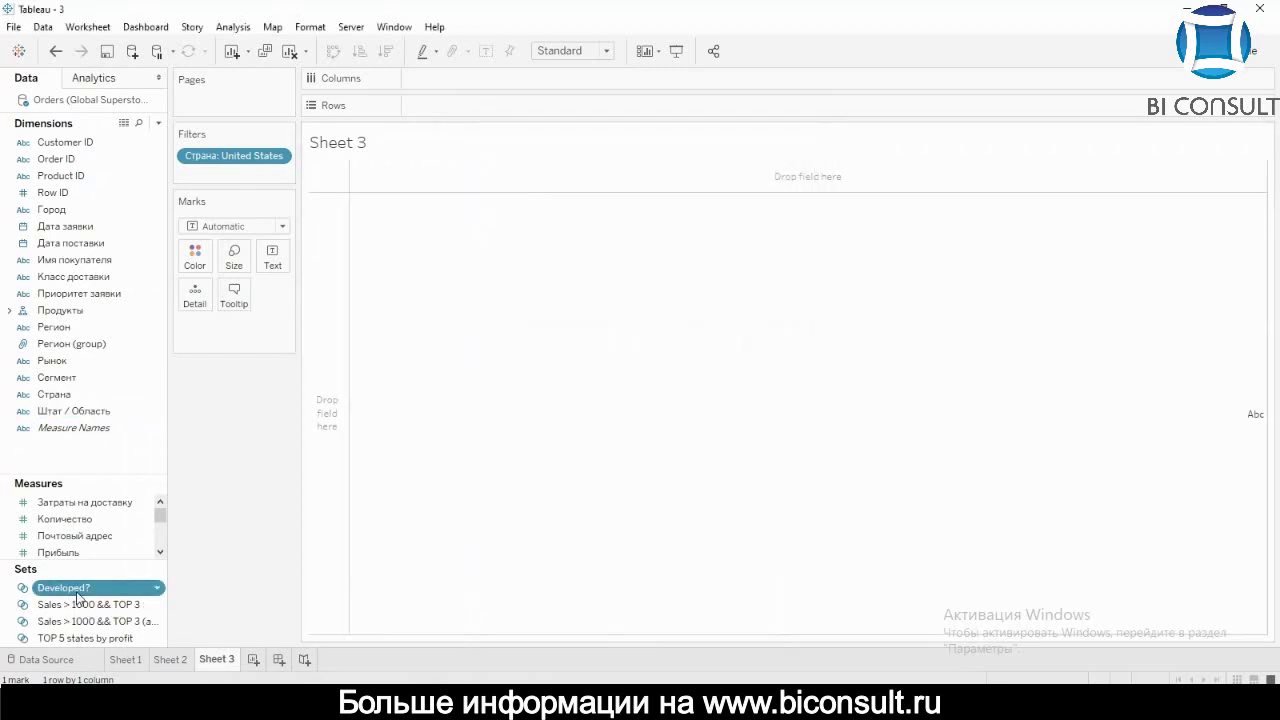
Step: Add the Developed? set to the rows as an In/Out split
{"action": "left_click_drag", "start_coordinate": [78, 597], "coordinate": [452, 116]}
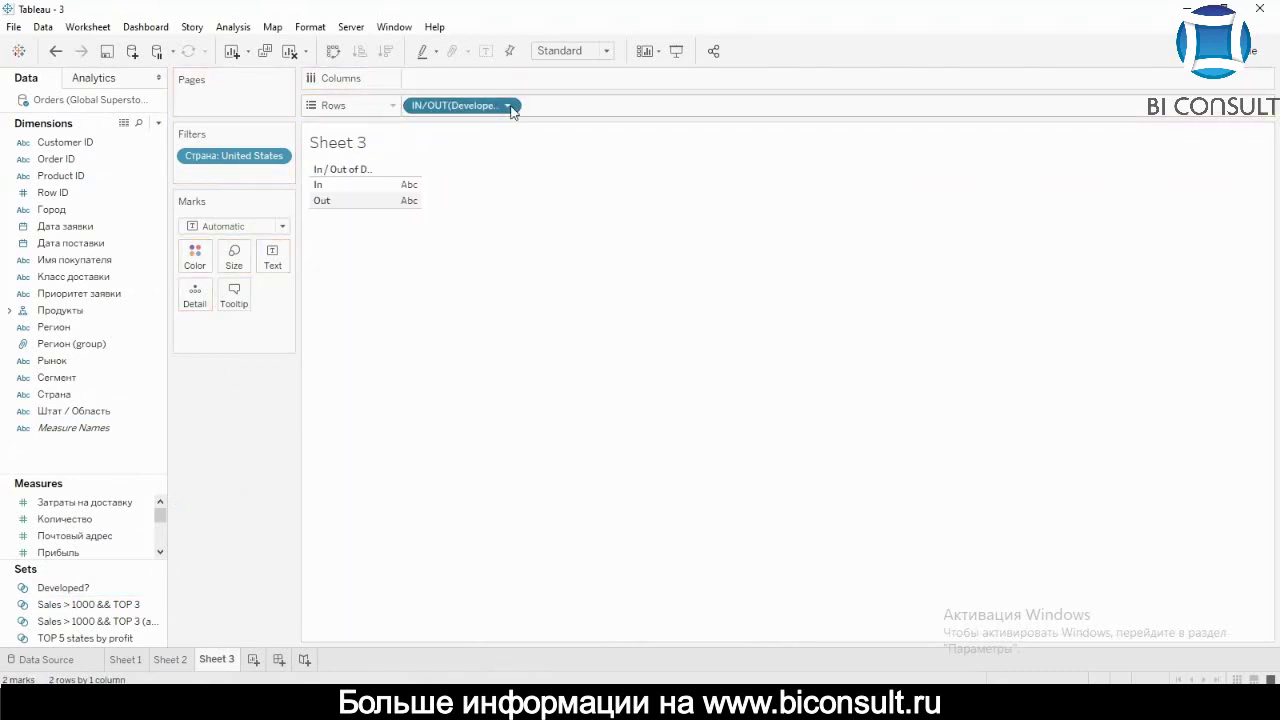
{"action": "left_click", "coordinate": [507, 105]}
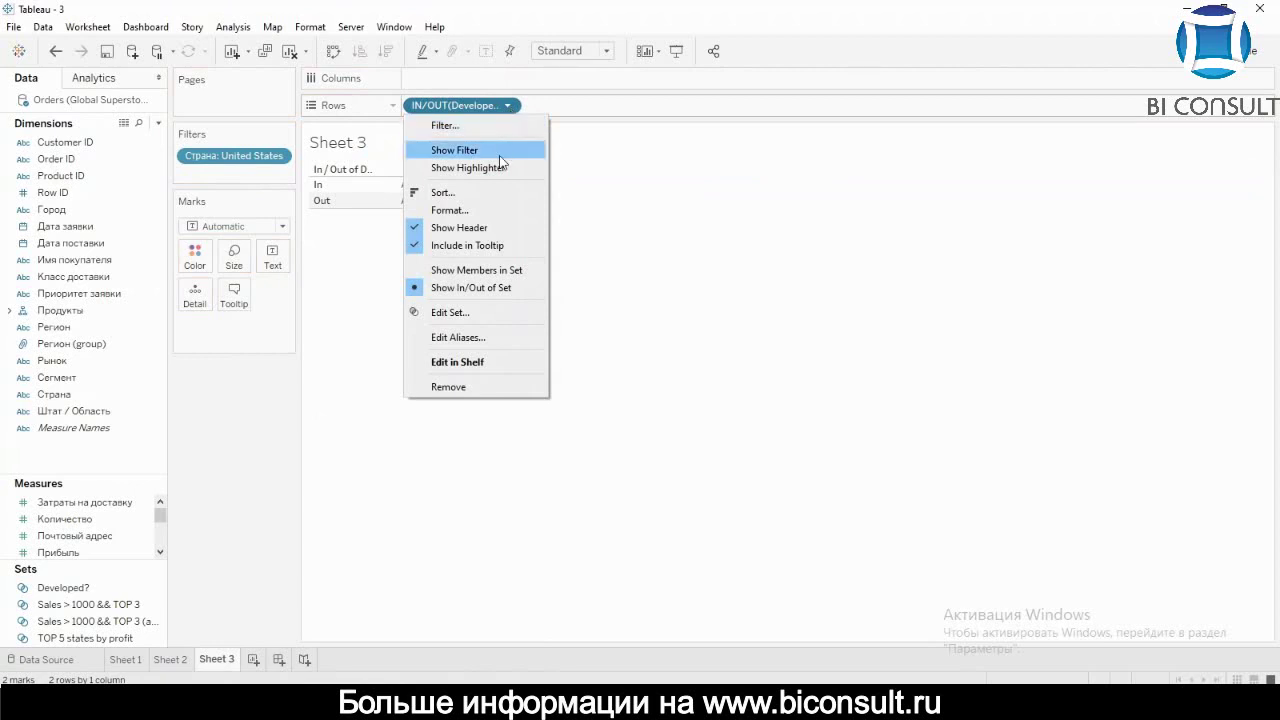
{"action": "left_click", "coordinate": [468, 105]}
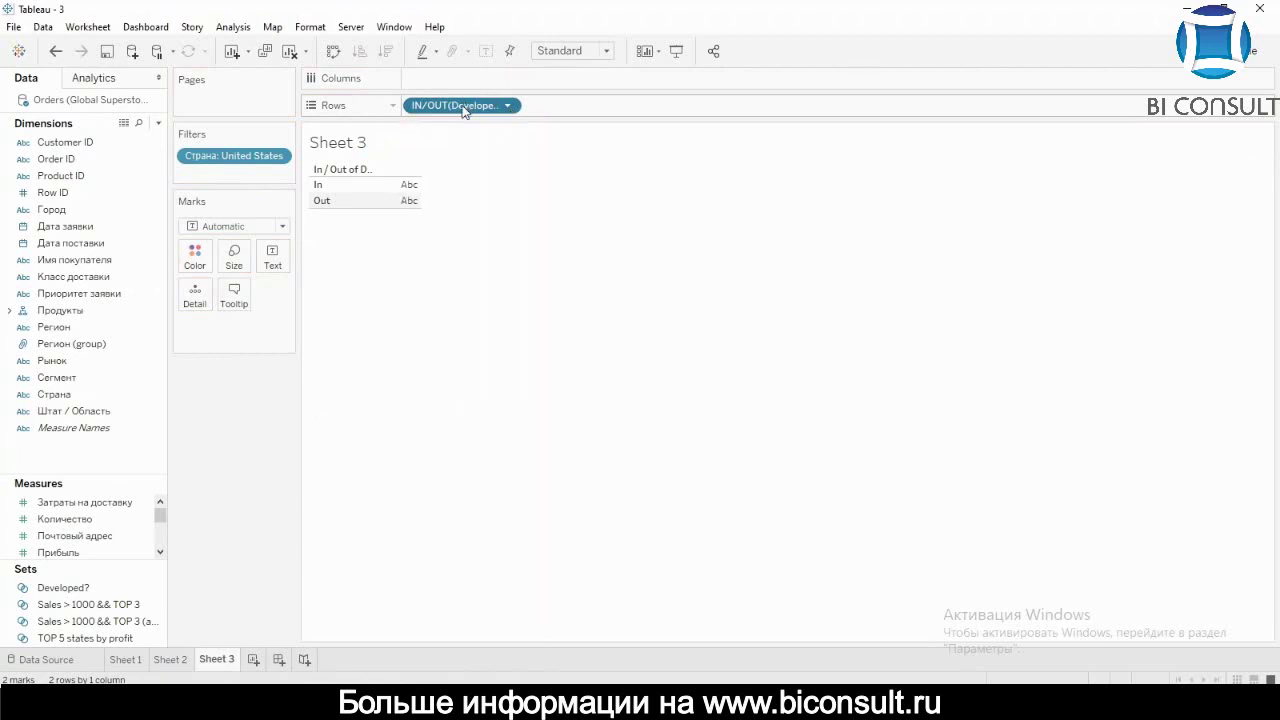
{"action": "left_click_drag", "start_coordinate": [450, 105], "coordinate": [232, 188]}
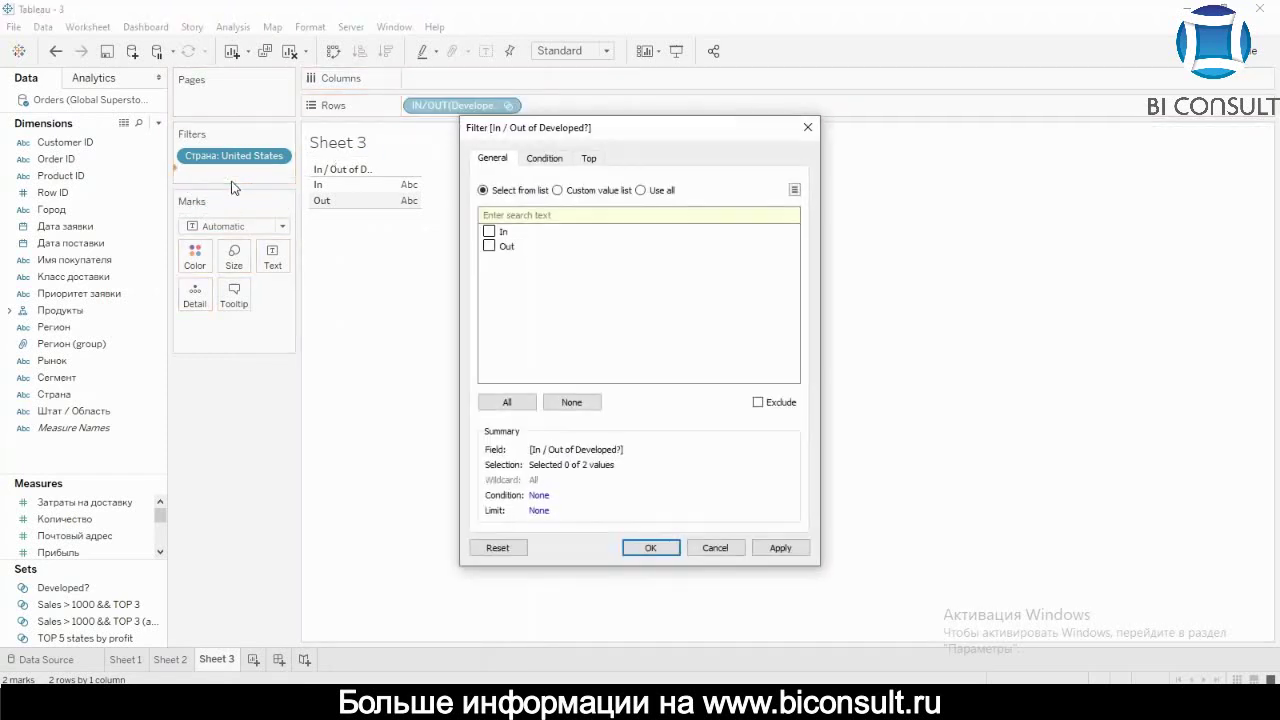
{"action": "left_click", "coordinate": [489, 246]}
{"action": "left_click", "coordinate": [807, 127]}
Step: Move the Developed? In/Out set from the rows to the mark colour and list Штат / Область in the rows
{"action": "left_click_drag", "start_coordinate": [420, 106], "coordinate": [211, 258]}
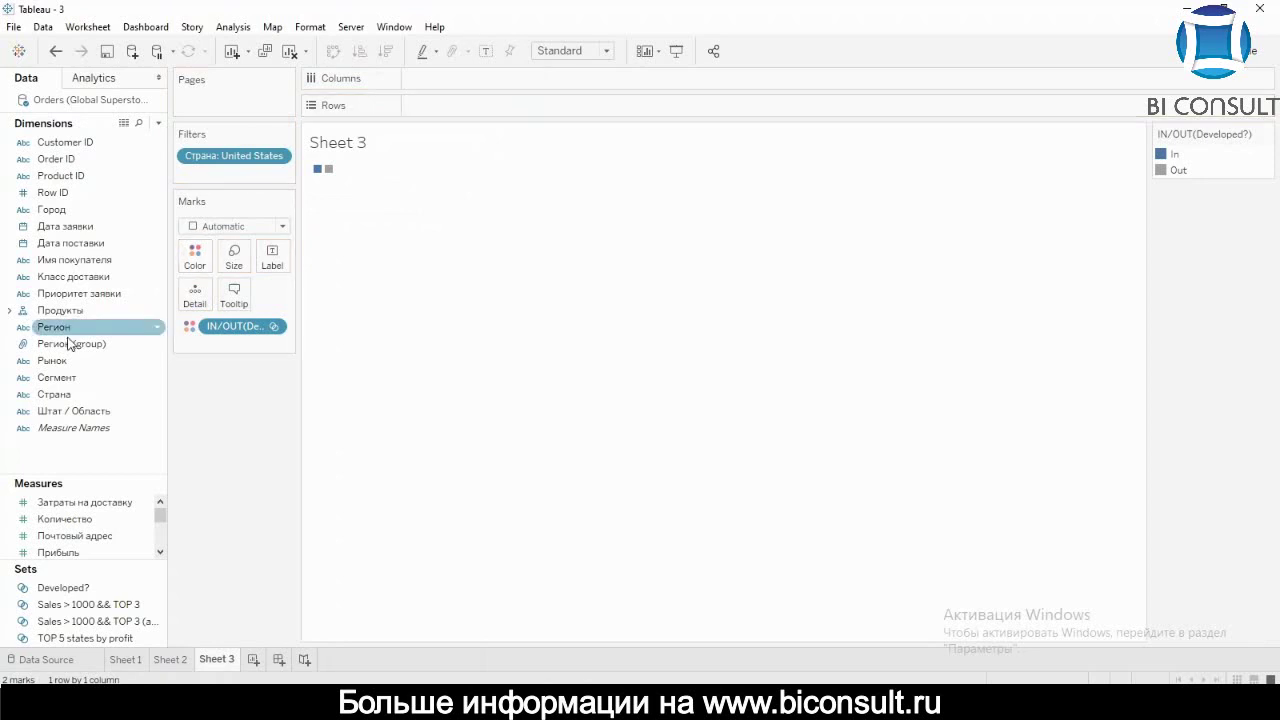
{"action": "double_click", "coordinate": [72, 411]}
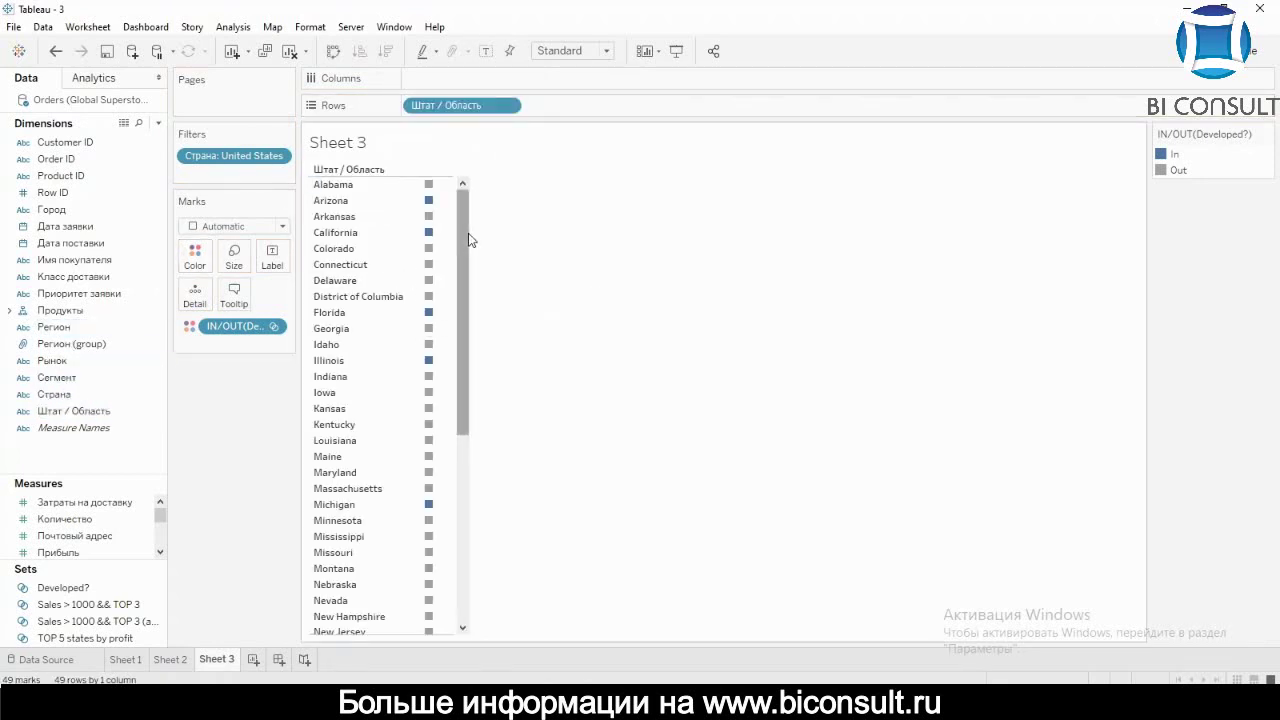
{"action": "left_click_drag", "start_coordinate": [466, 240], "coordinate": [658, 302]}
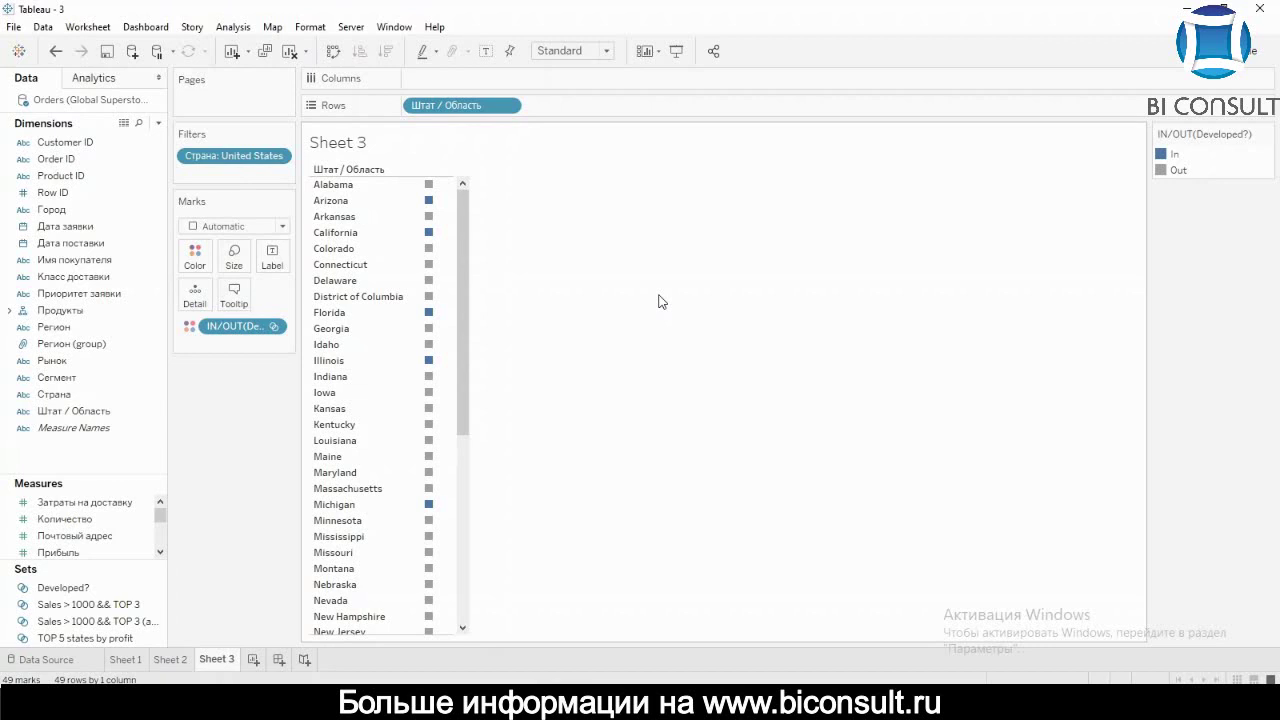
Step: Start a new calculated field named Avg sales per customer
{"action": "right_click", "coordinate": [115, 445]}
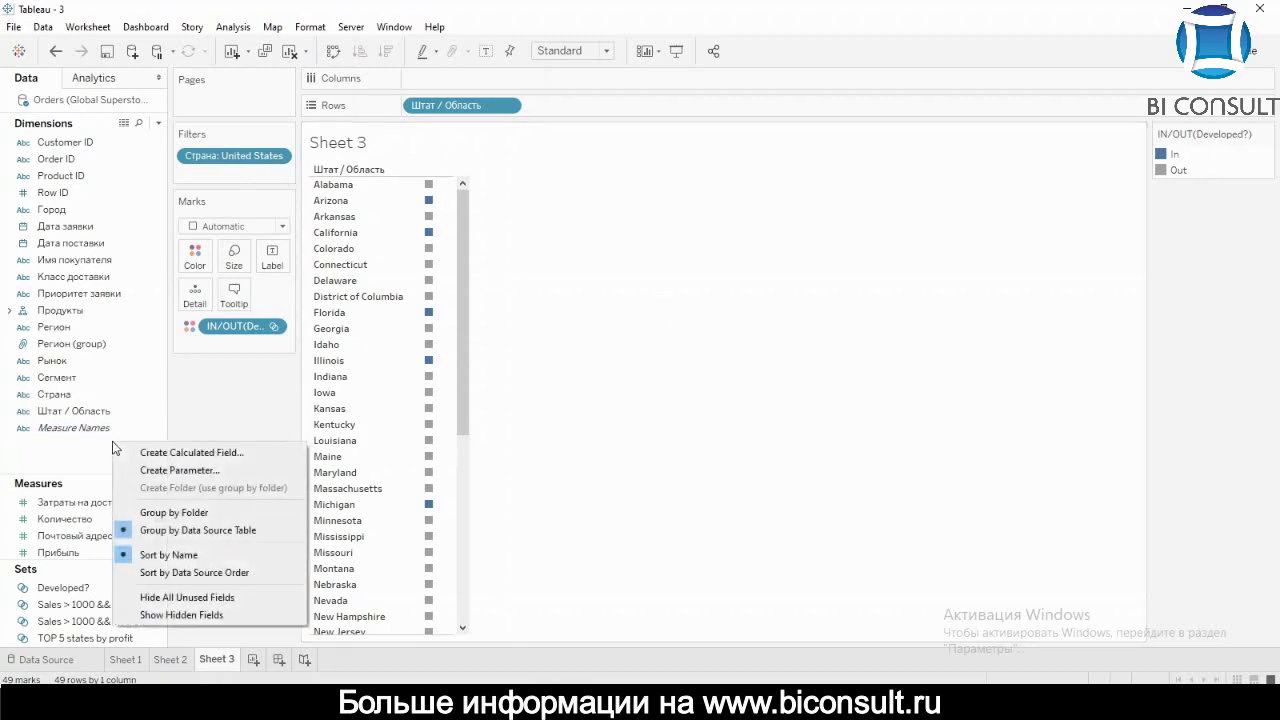
{"action": "left_click", "coordinate": [188, 452]}
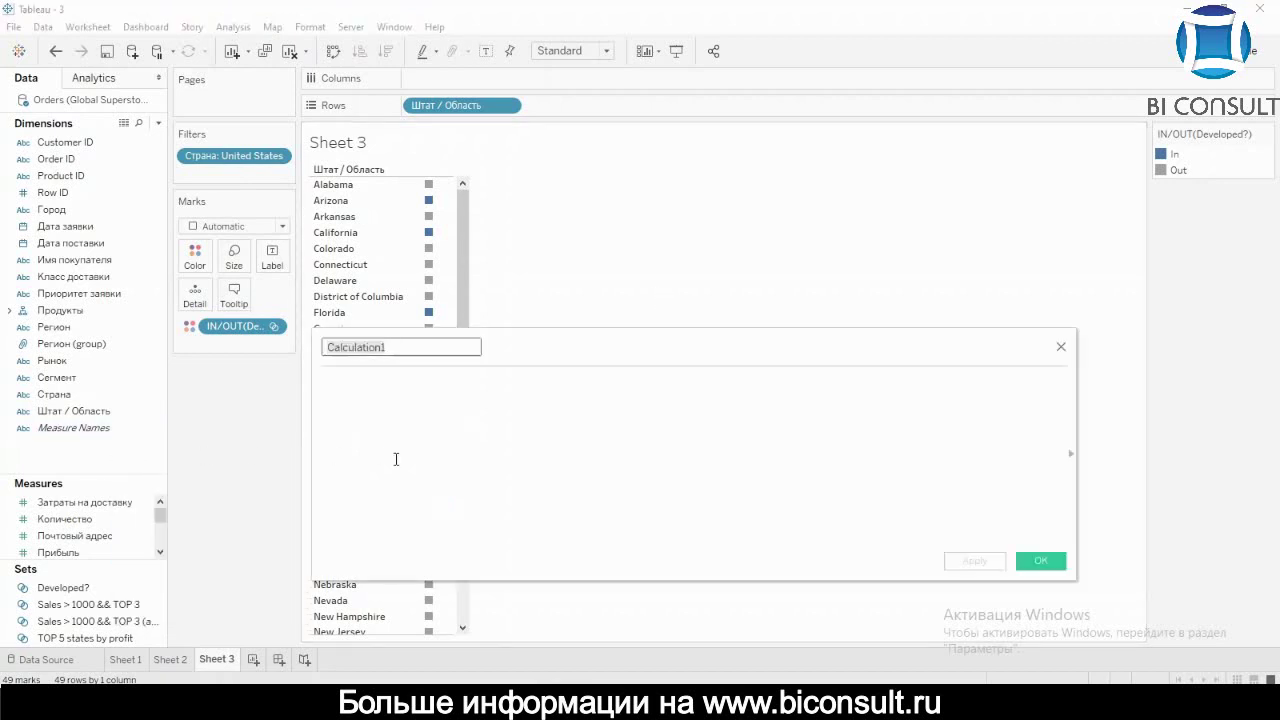
{"action": "key", "text": "BackSpace"}
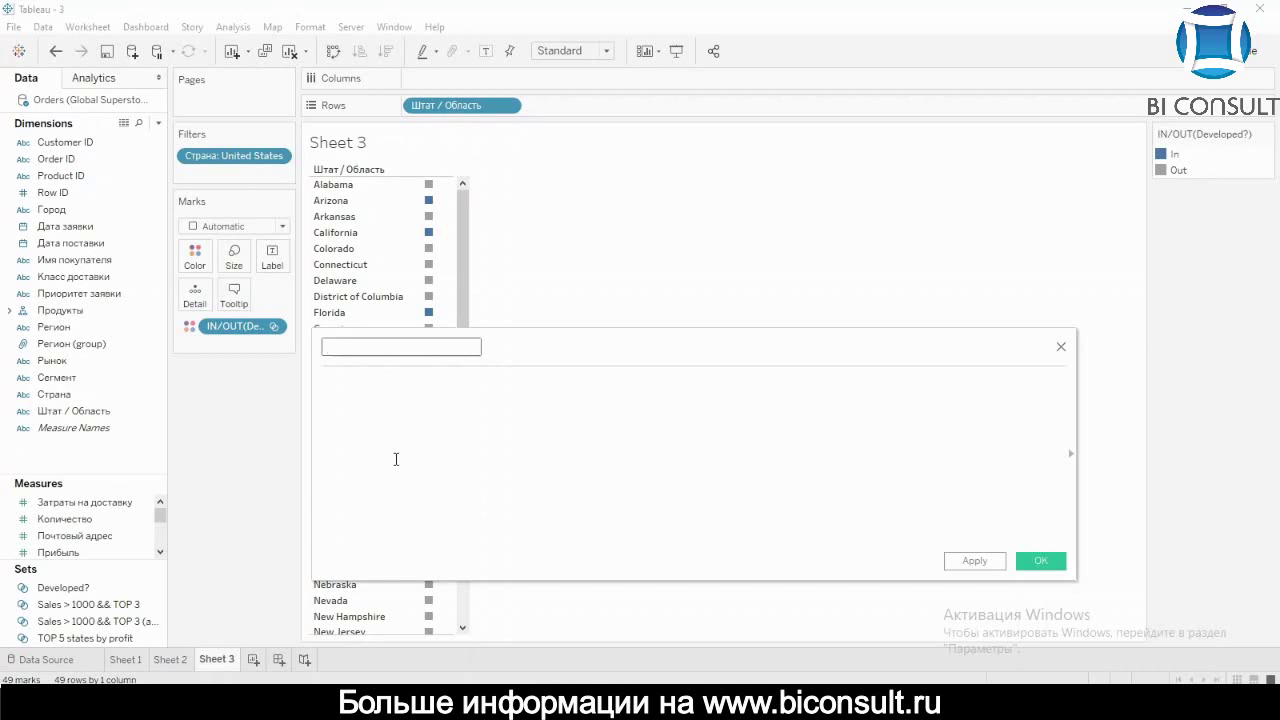
{"action": "type", "text": "Avg sales per customer"}
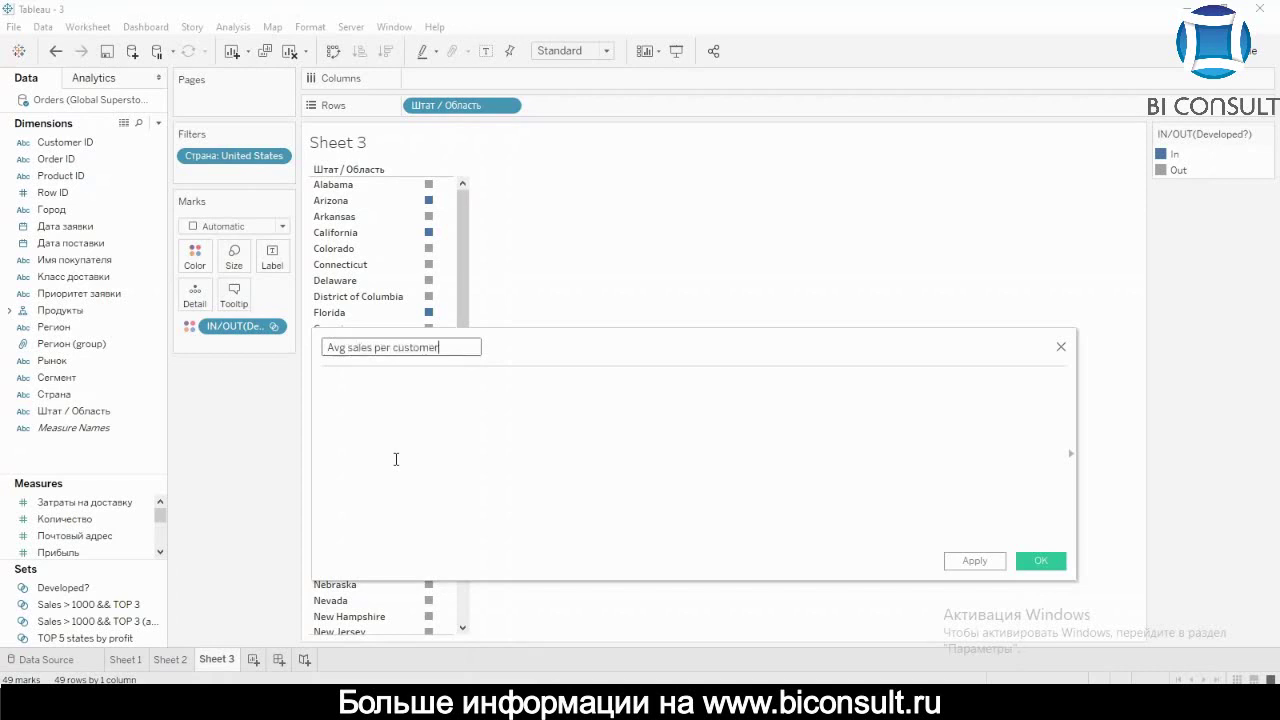
Step: Enter an INCLUDE level-of-detail expression over [Customer ID] with an empty SUM() as its aggregate
{"action": "left_click", "coordinate": [396, 459]}
{"action": "type", "text": "{}"}
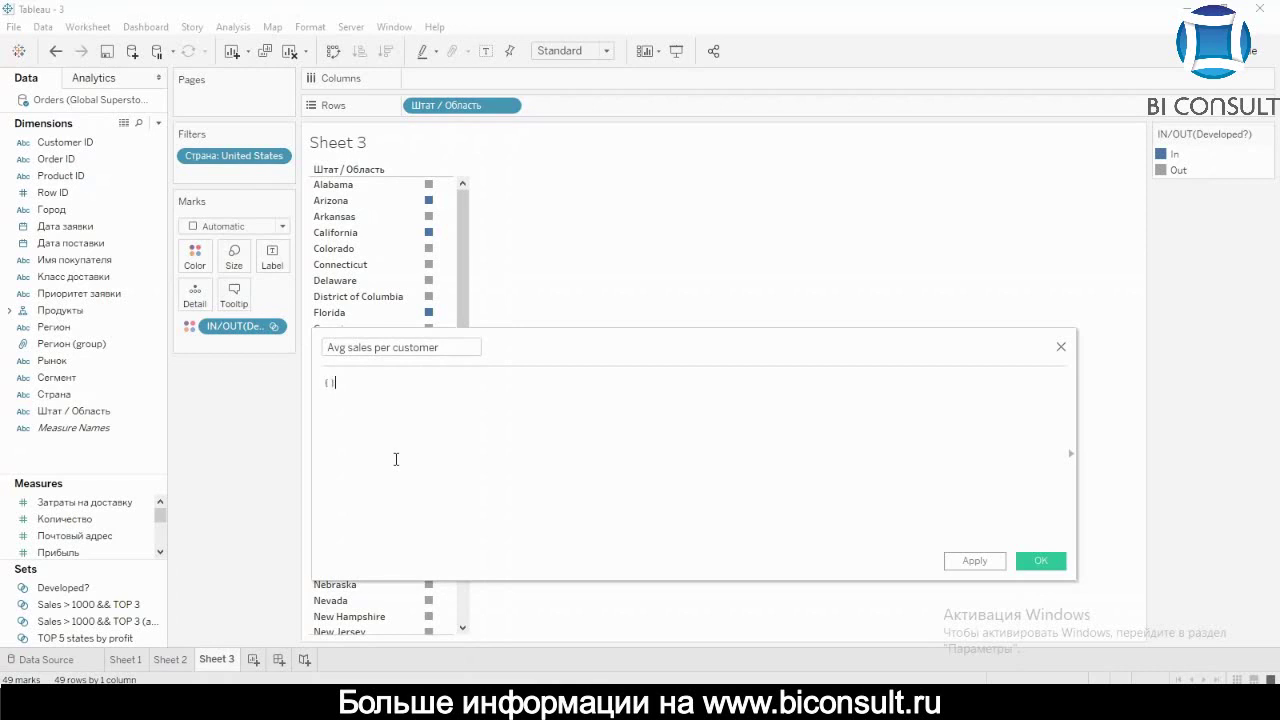
{"action": "type", "text": "INCL"}
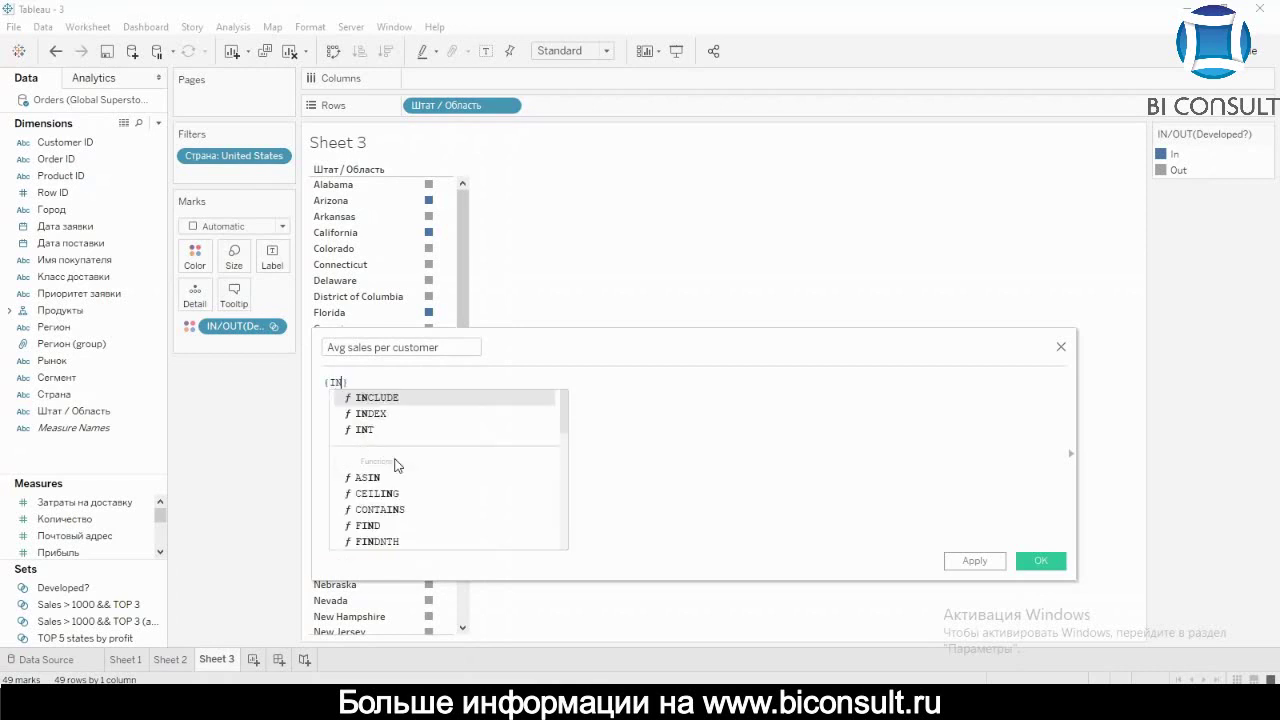
{"action": "key", "text": "Return"}
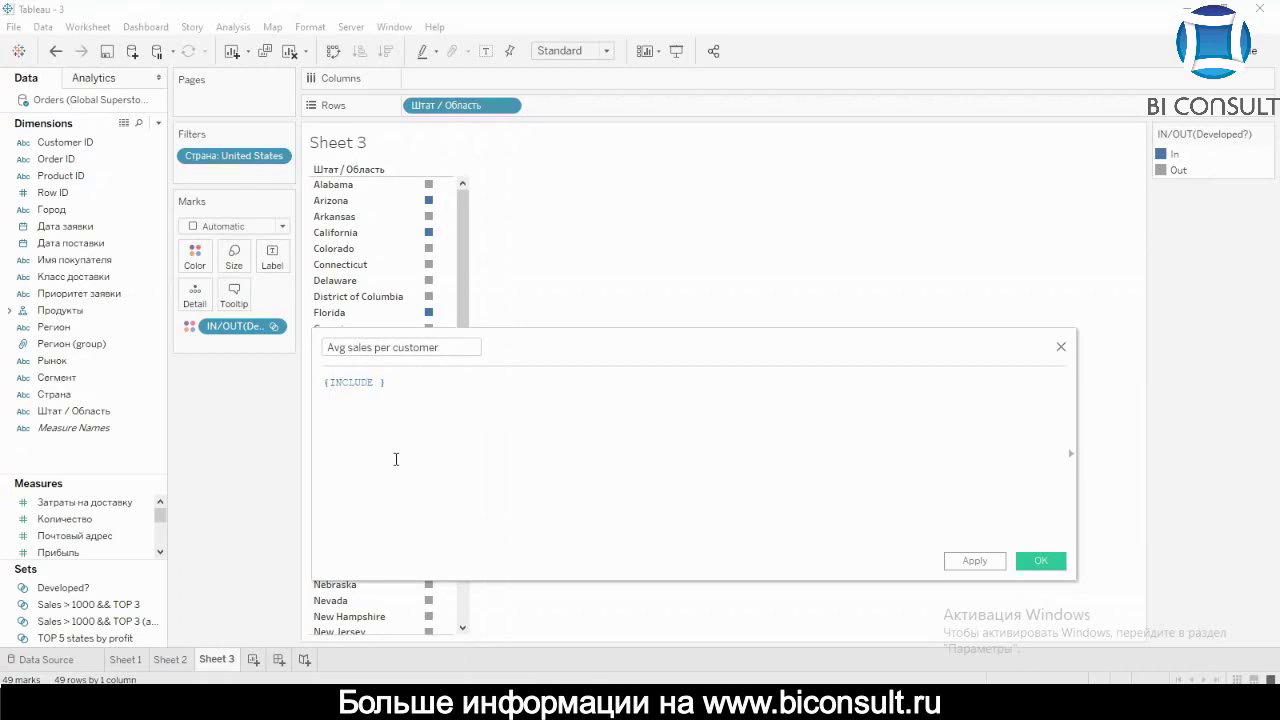
{"action": "type", "text": "Cust"}
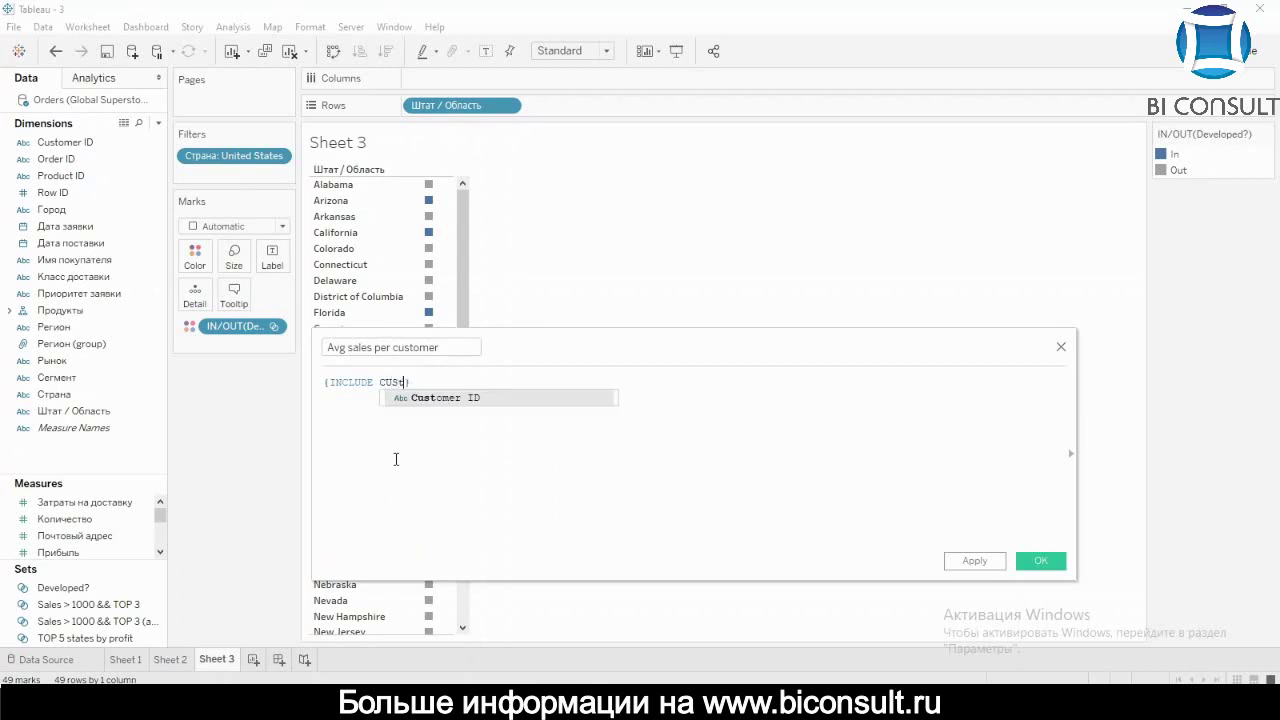
{"action": "key", "text": "Return"}
{"action": "type", "text": ": SU"}
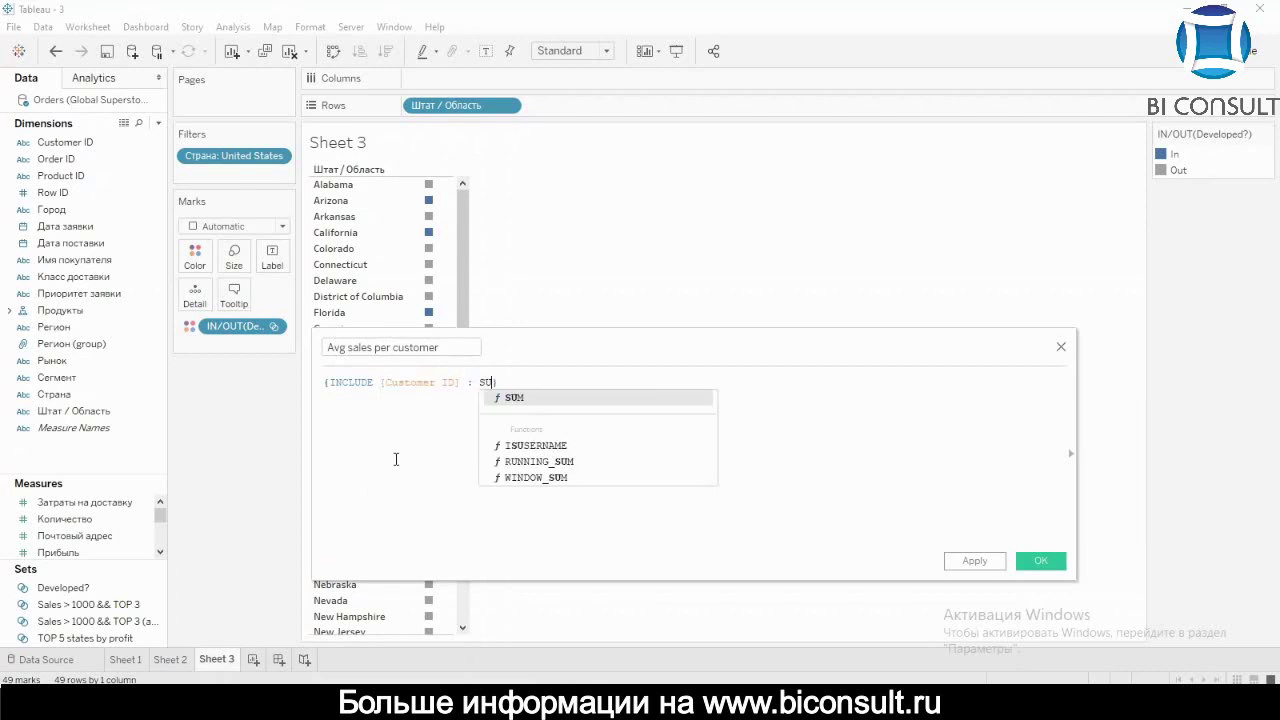
{"action": "key", "text": "Return"}
{"action": "key", "text": "Right"}
{"action": "type", "text": "SAle"}
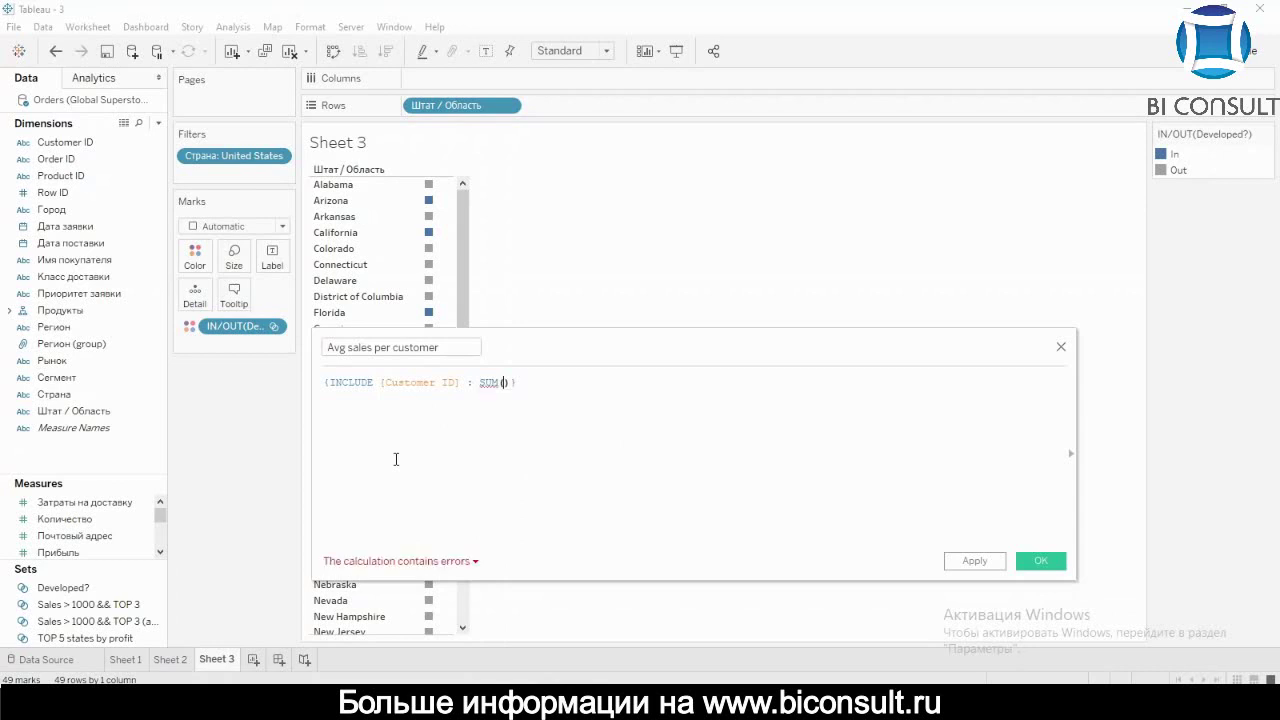
{"action": "key", "text": "BackSpace"}
{"action": "key", "text": "BackSpace"}
{"action": "key", "text": "BackSpace"}
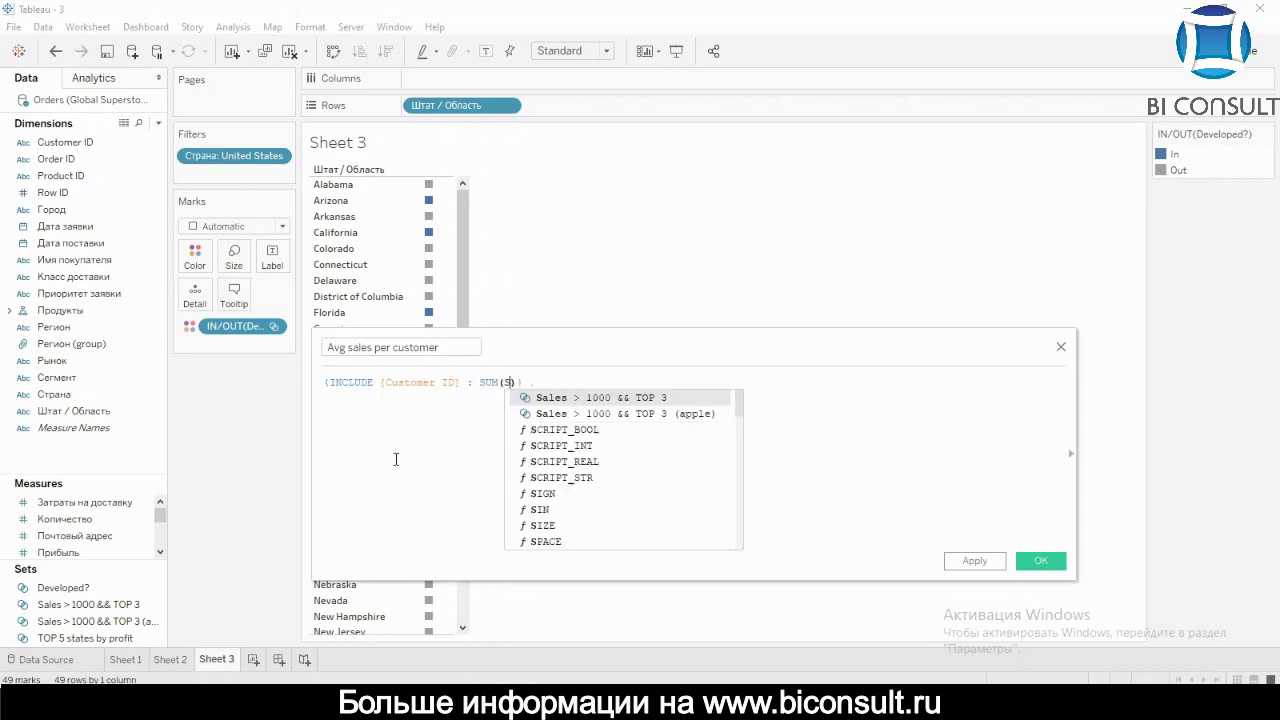
{"action": "type", "text": "s"}
{"action": "type", "text": "les"}
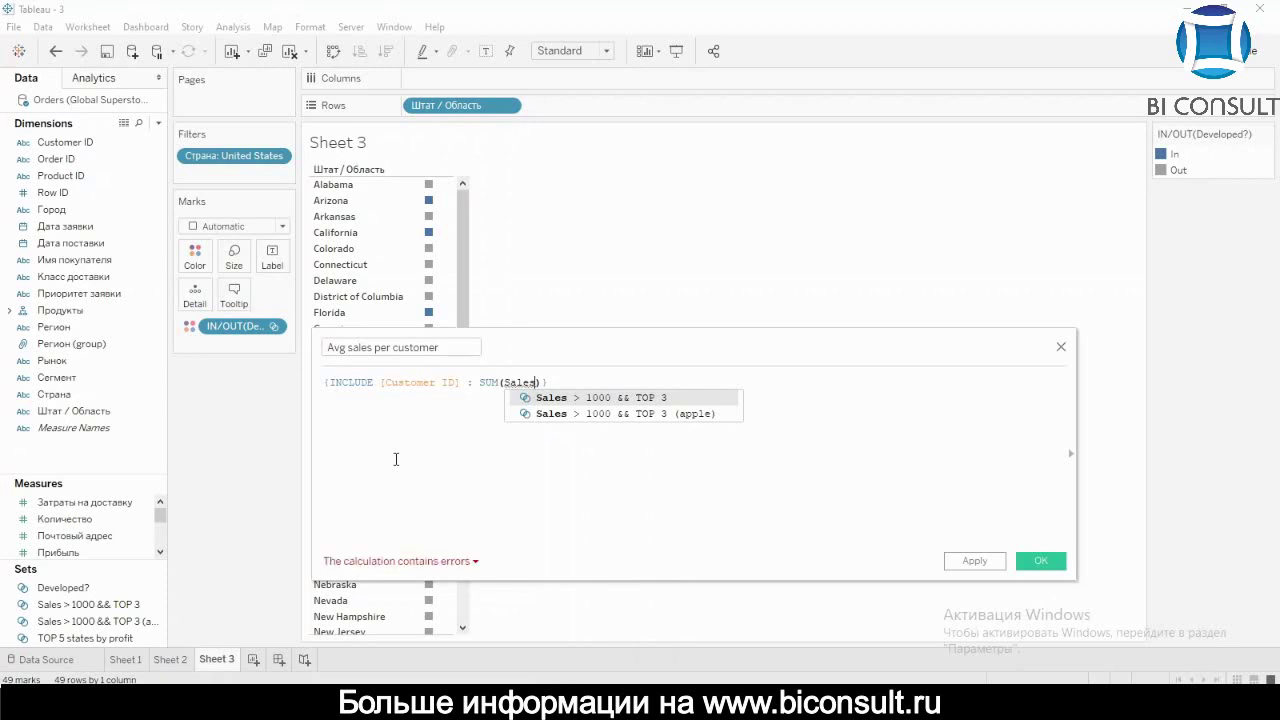
{"action": "key", "text": "Escape"}
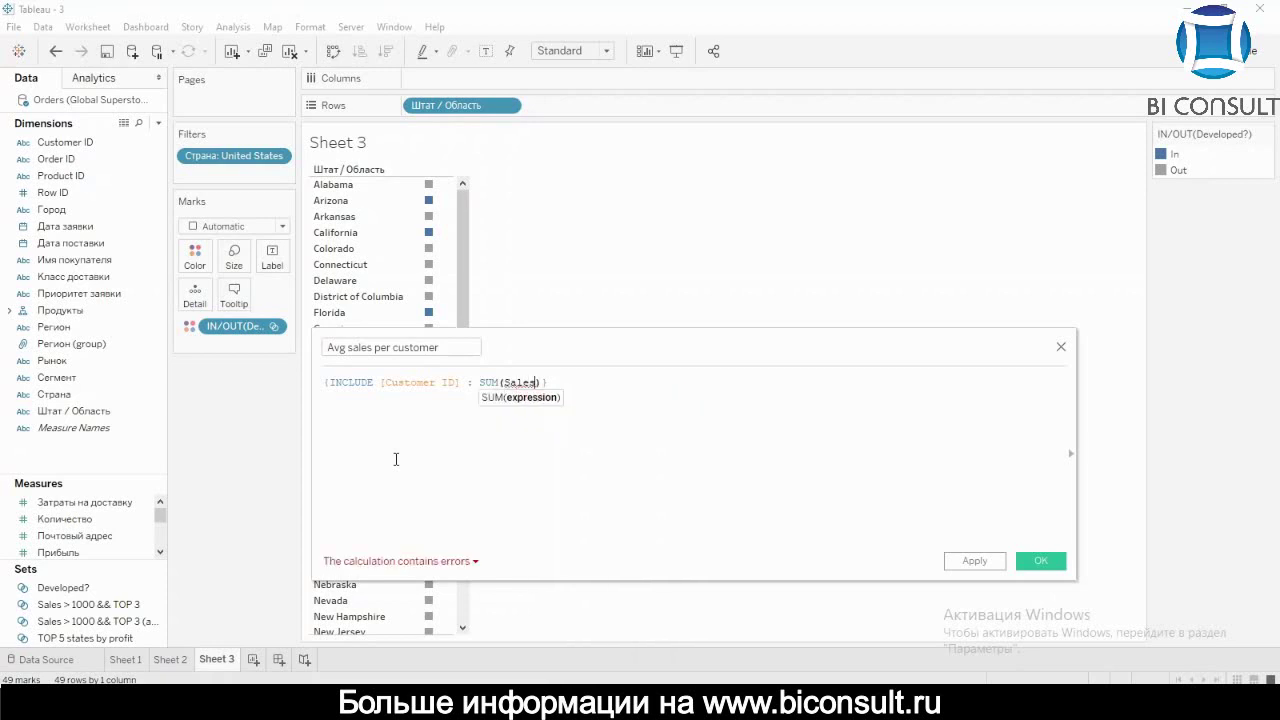
{"action": "key", "text": "BackSpace"}
{"action": "key", "text": "BackSpace"}
{"action": "key", "text": "BackSpace"}
{"action": "key", "text": "BackSpace"}
{"action": "key", "text": "BackSpace"}
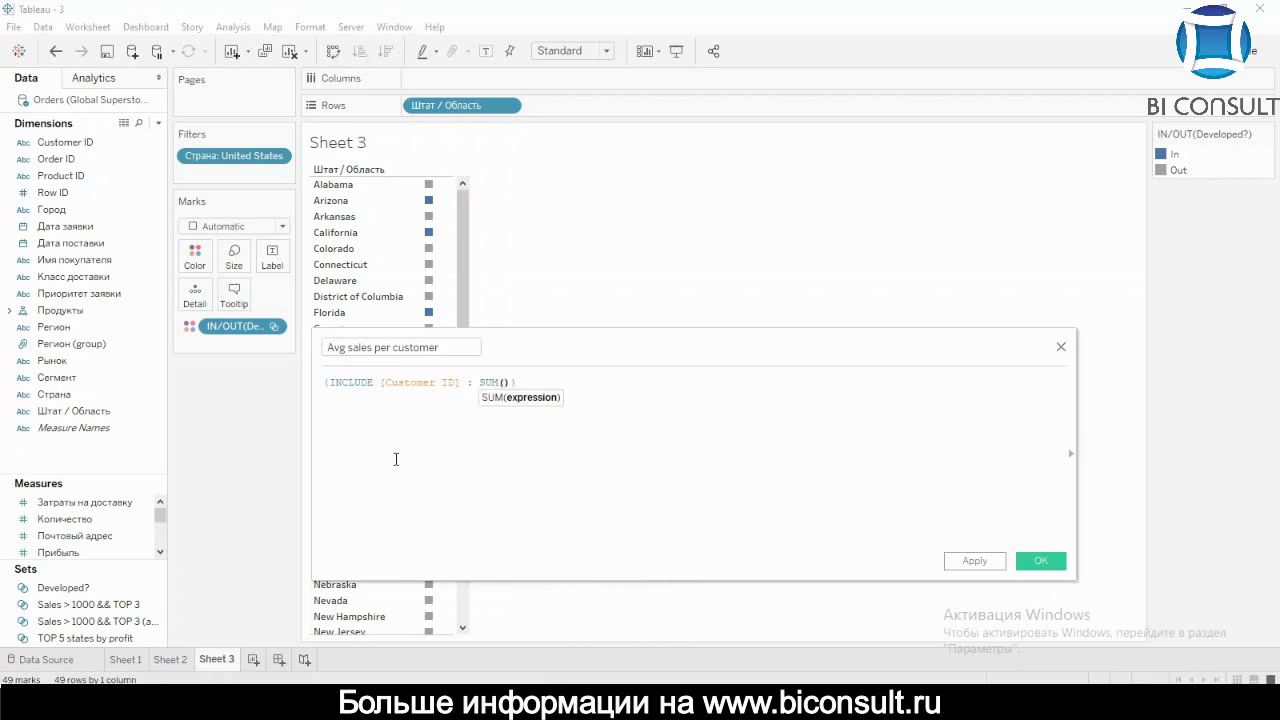
Step: Insert the Продажи field as the argument of SUM in the INCLUDE expression
{"action": "type", "text": "Пр"}
{"action": "key", "text": "Down"}
{"action": "key", "text": "Down"}
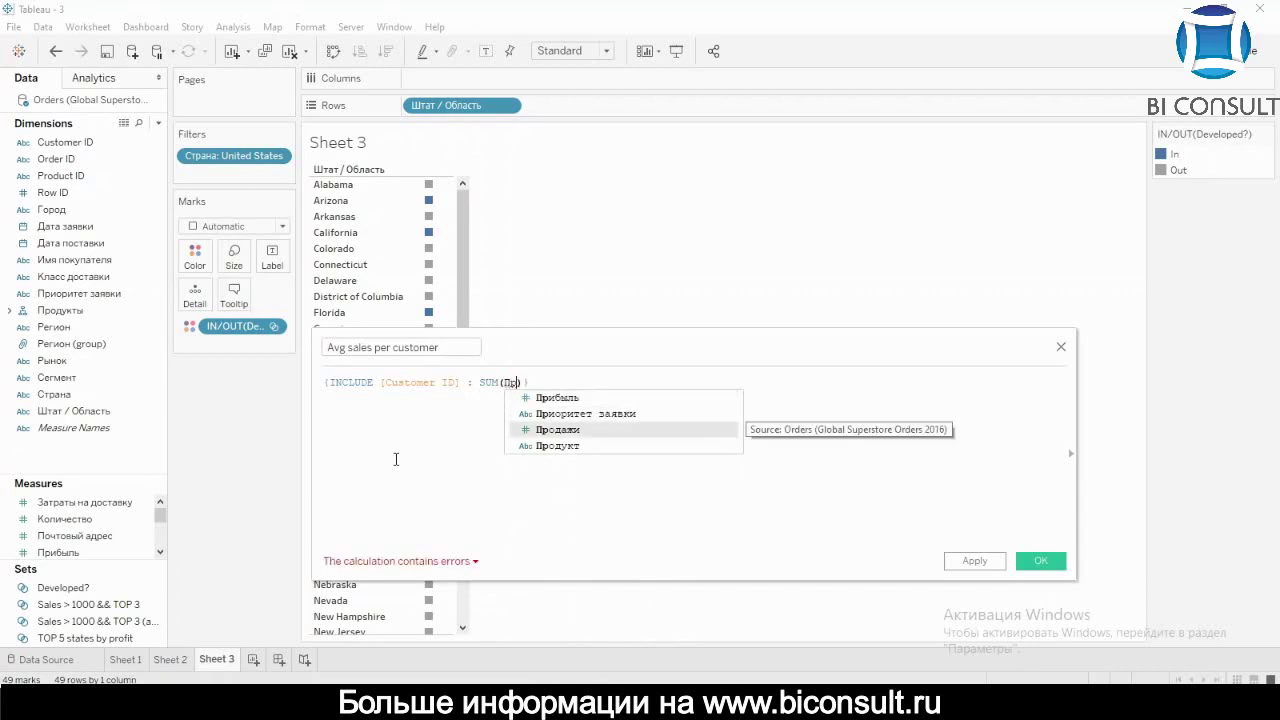
{"action": "key", "text": "Return"}
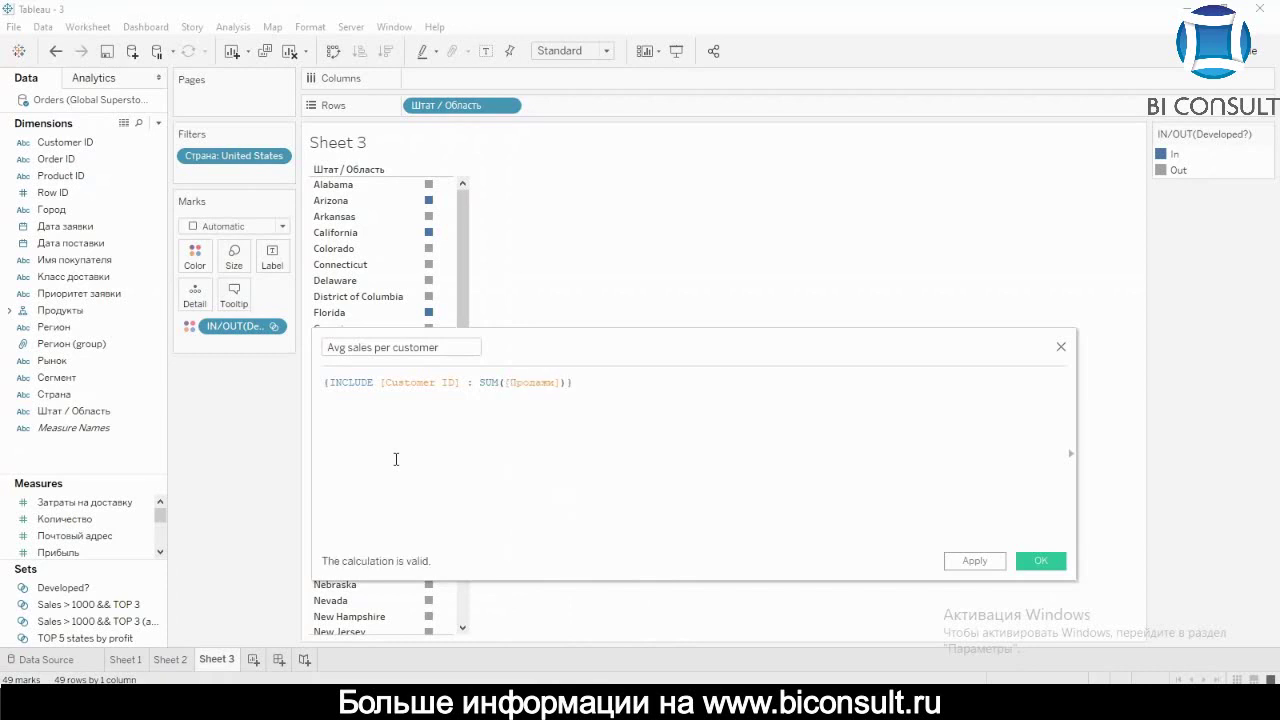
Step: Wrap the INCLUDE expression in AVG() and save the Avg sales per customer field
{"action": "type", "text": "AVG("}
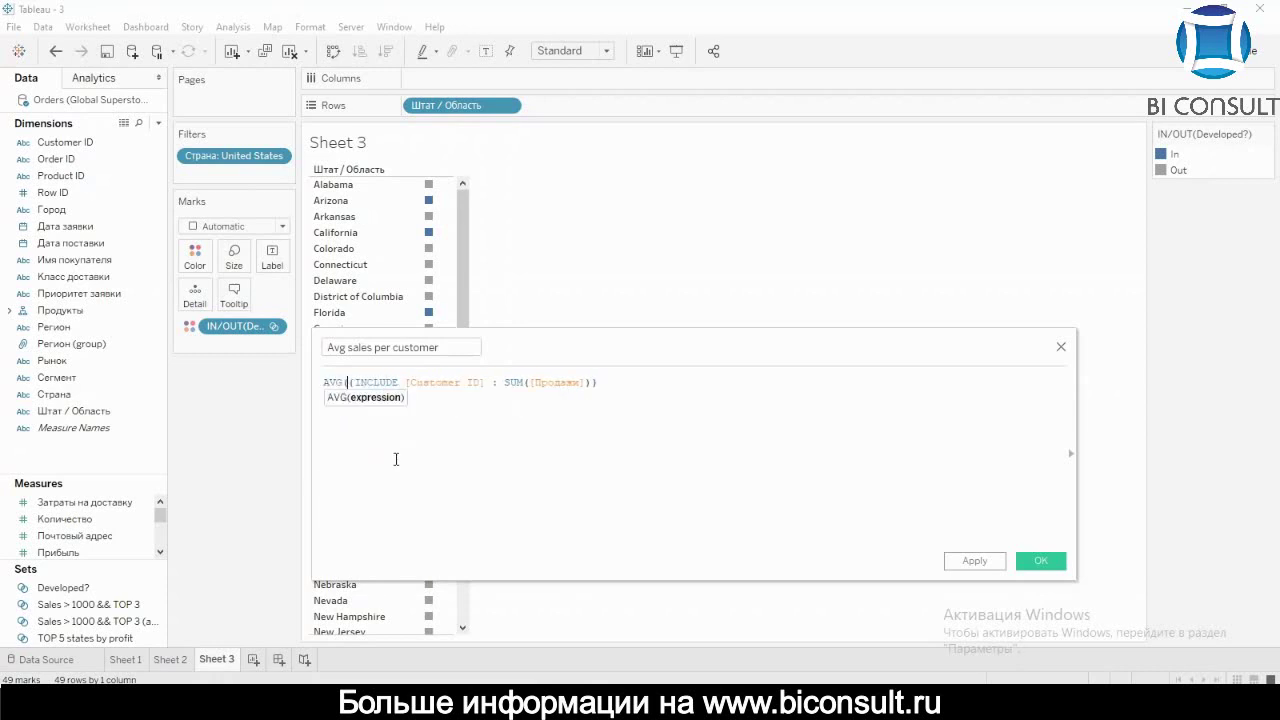
{"action": "key", "text": "End"}
{"action": "type", "text": ")"}
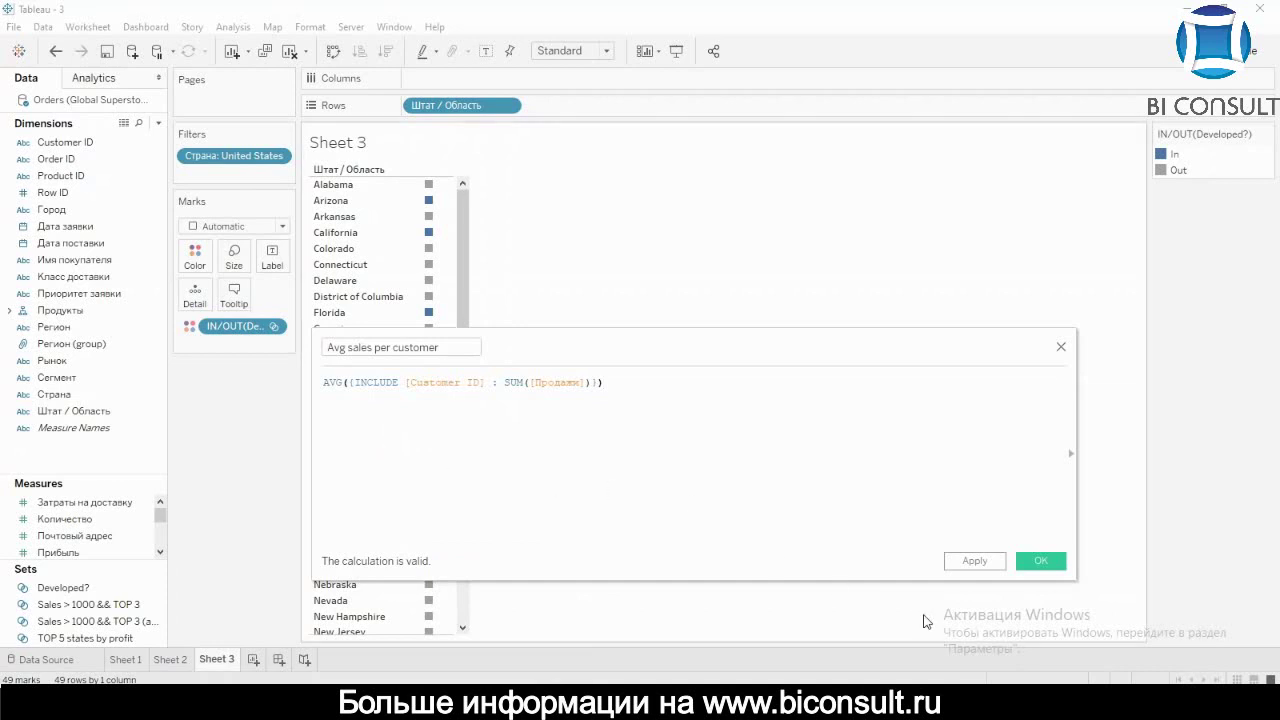
{"action": "left_click", "coordinate": [1040, 564]}
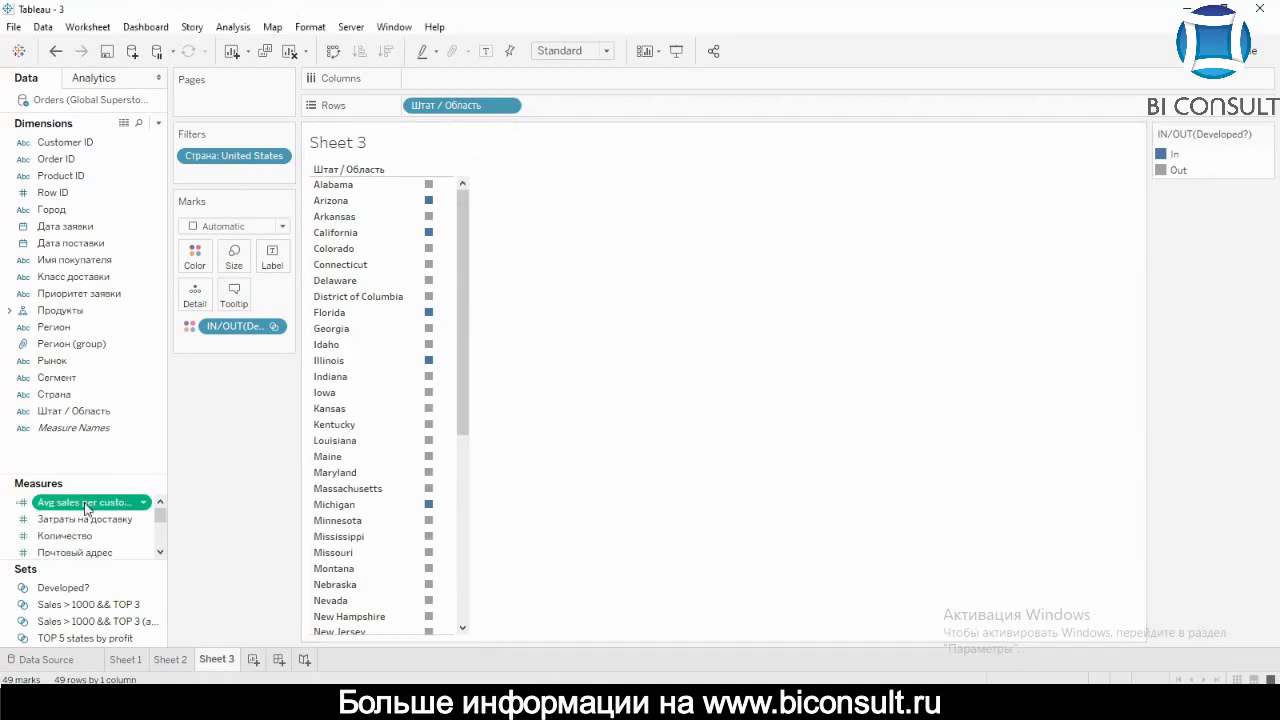
Step: Show Avg sales per customer as the text value for each state and review the list down to Wyoming
{"action": "left_click_drag", "start_coordinate": [85, 505], "coordinate": [273, 257]}
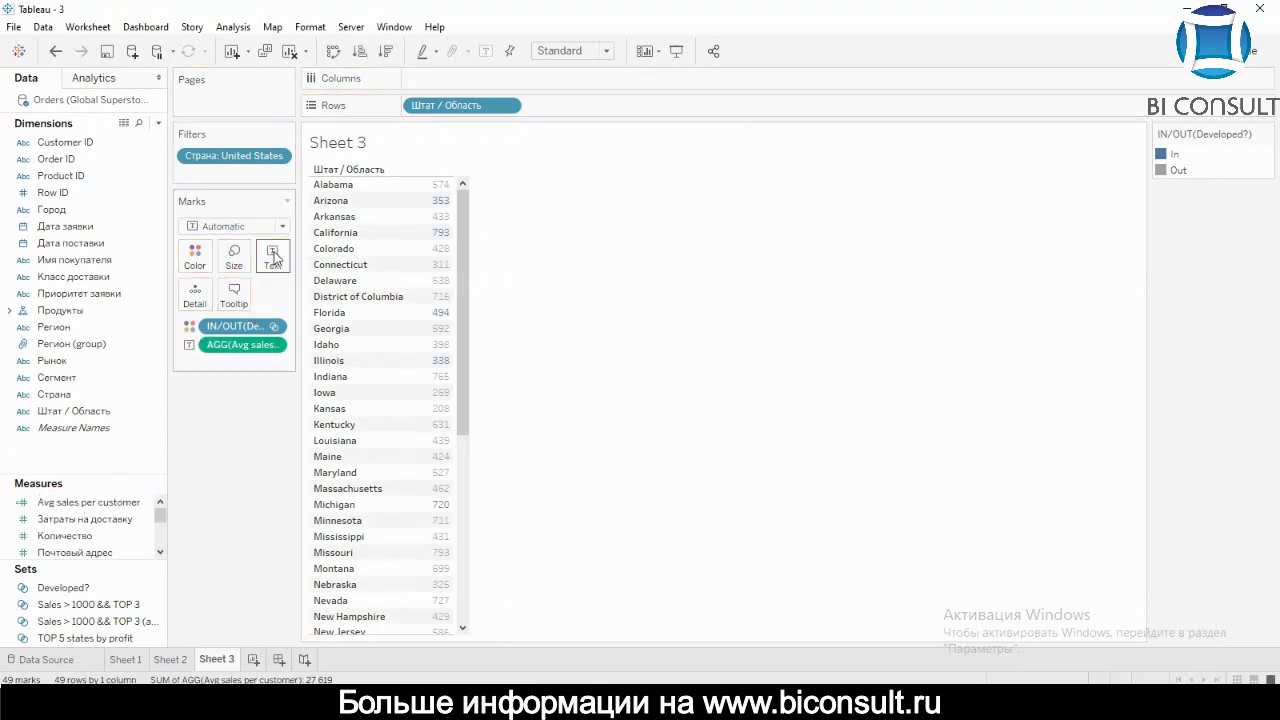
{"action": "left_click_drag", "start_coordinate": [463, 195], "coordinate": [469, 463]}
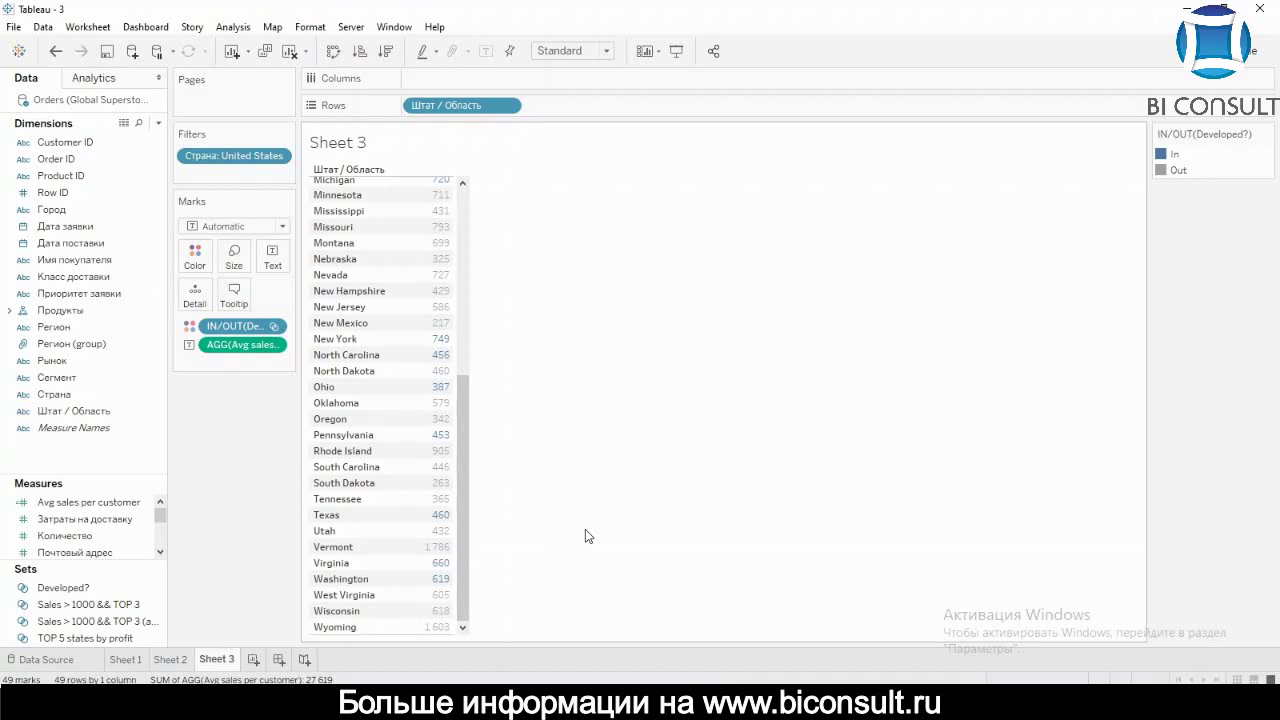
Step: Start a new calculated field named Sales plan
{"action": "right_click", "coordinate": [105, 461]}
{"action": "right_click", "coordinate": [105, 461]}
{"action": "right_click", "coordinate": [105, 461]}
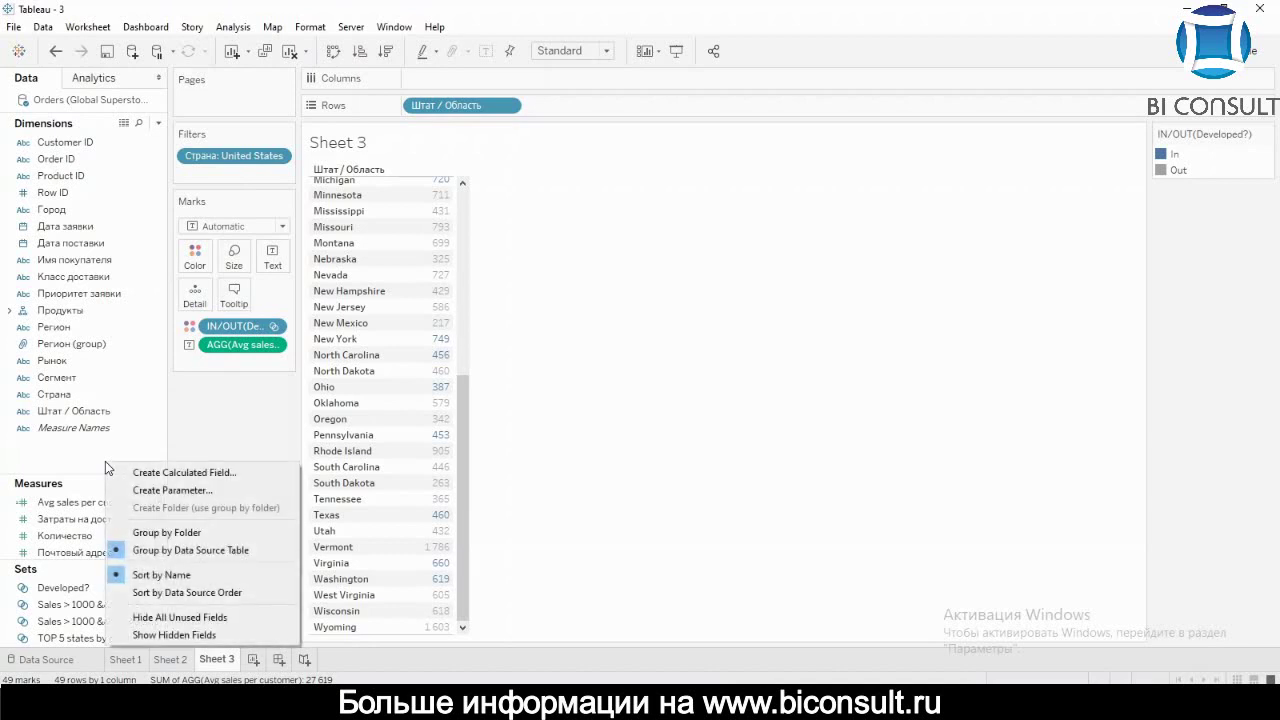
{"action": "left_click", "coordinate": [139, 472]}
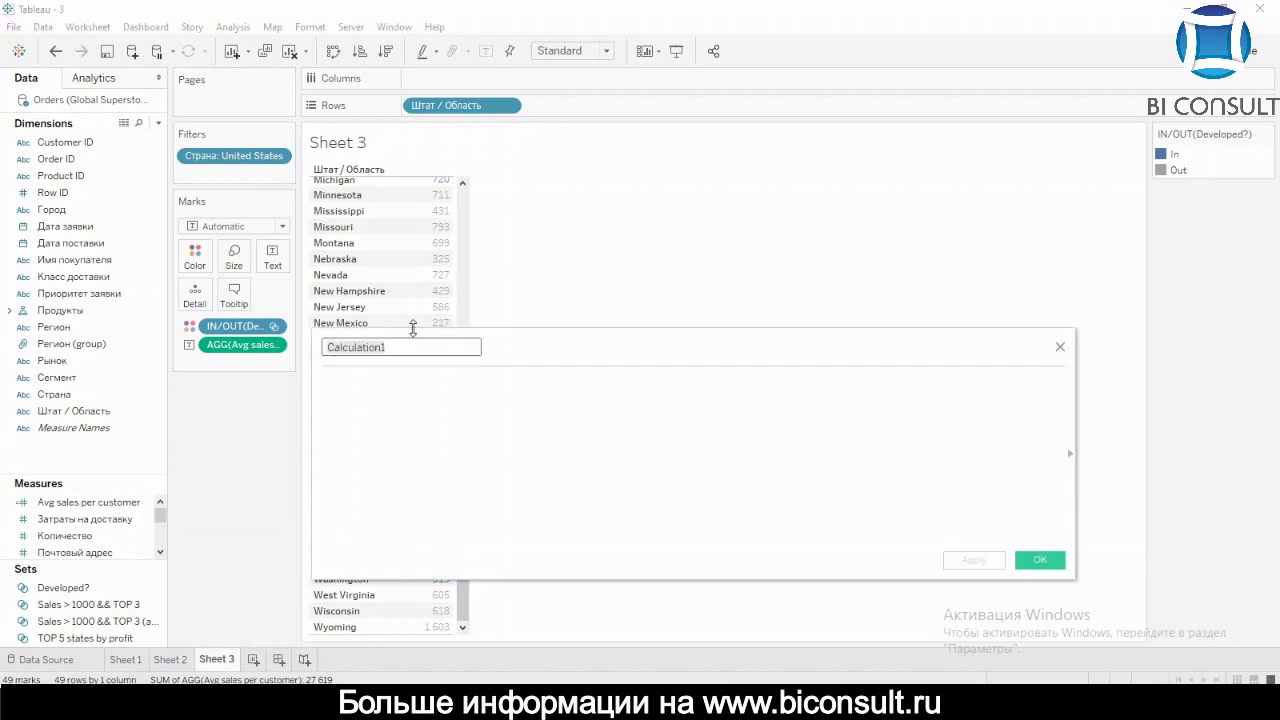
{"action": "type", "text": "Sale"}
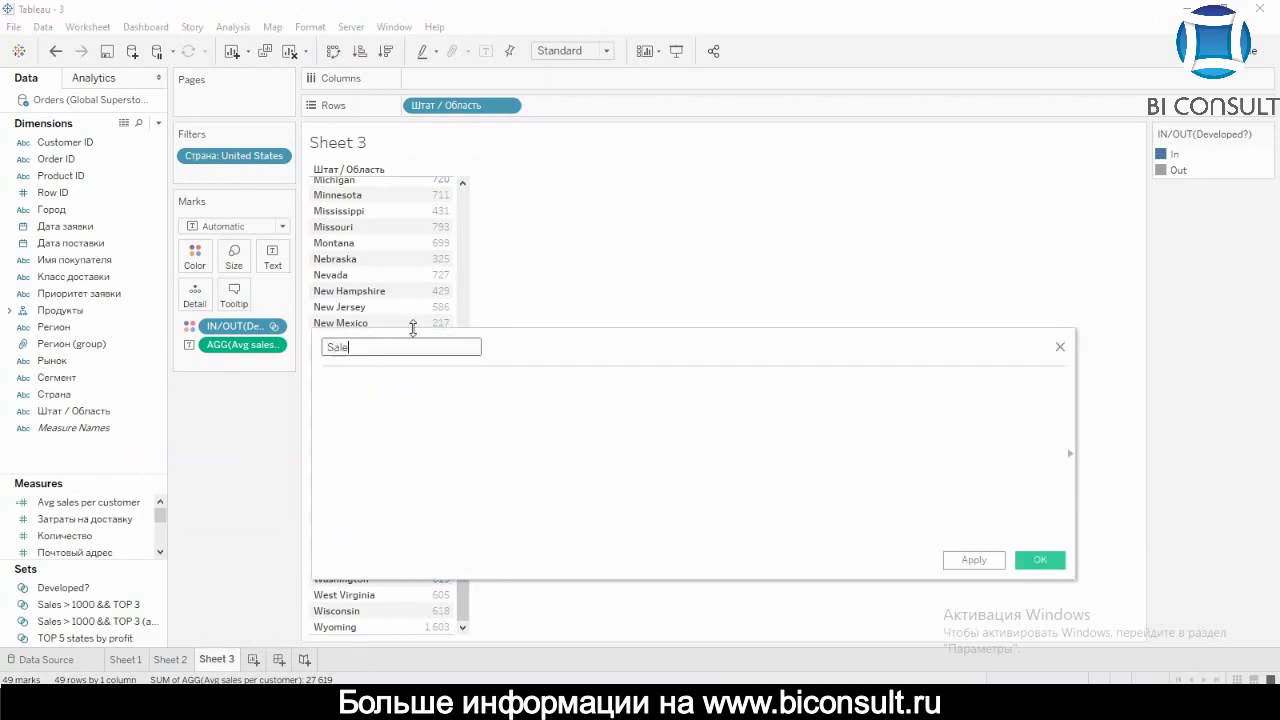
{"action": "type", "text": "s plan"}
{"action": "key", "text": "Tab"}
Step: Begin the Sales plan formula with an IF condition on the [Developed?] set
{"action": "type", "text": "IF "}
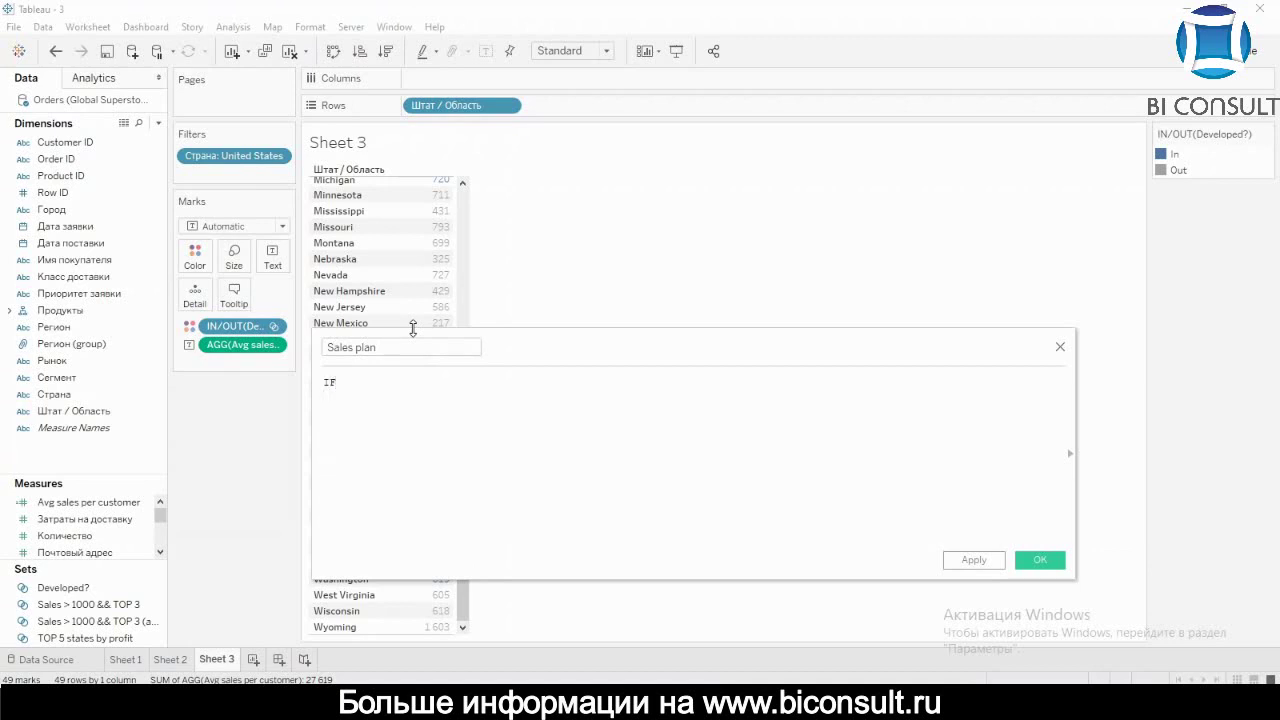
{"action": "type", "text": "De"}
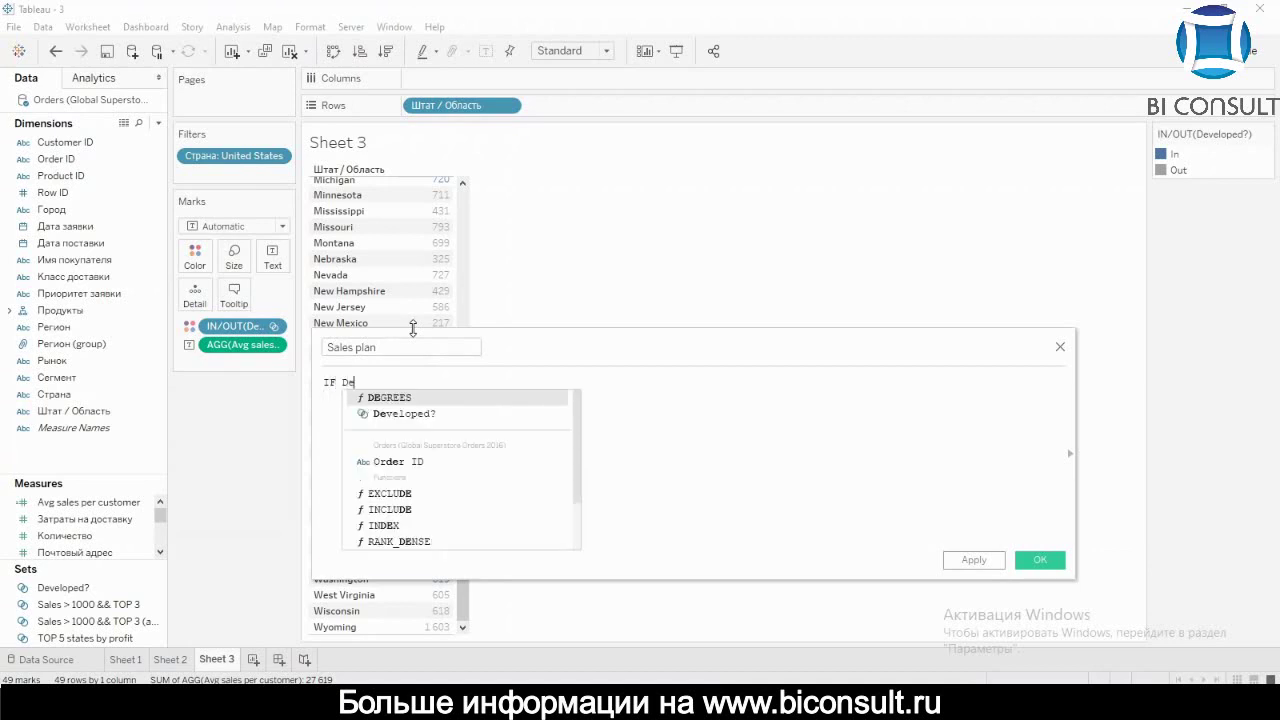
{"action": "key", "text": "Down"}
{"action": "key", "text": "Return"}
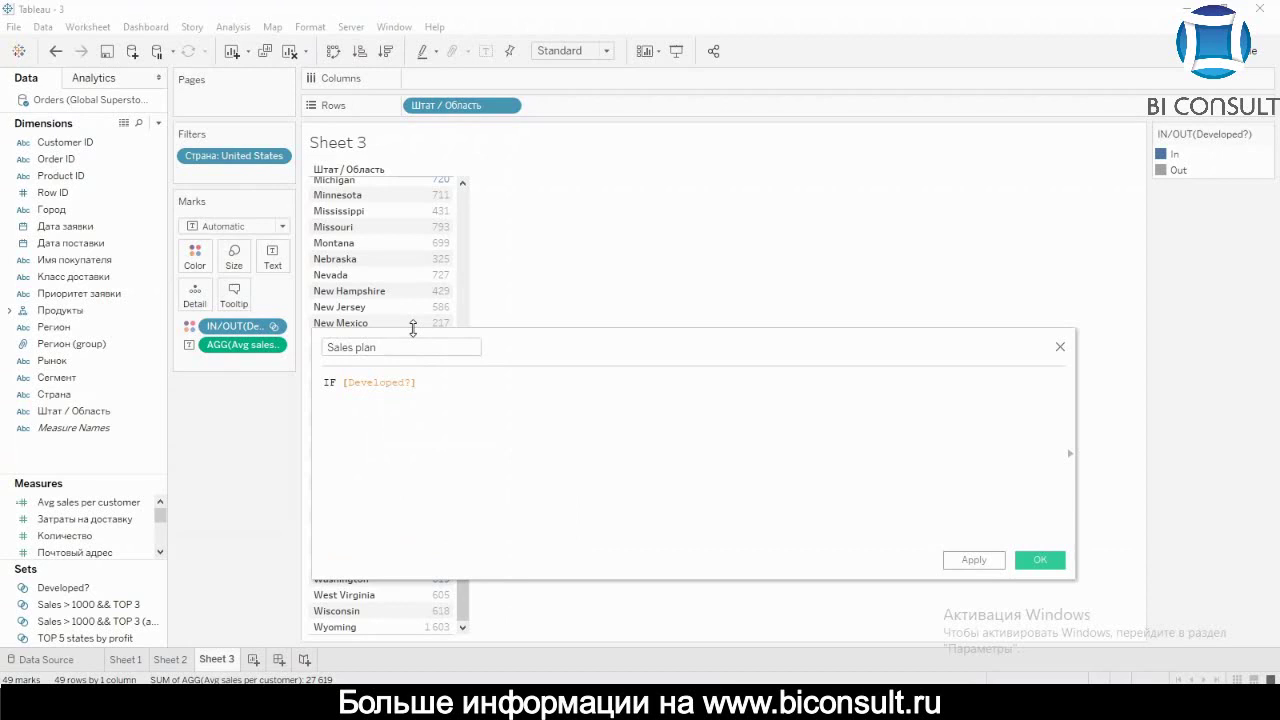
Step: Add a THEN branch that sums the Продажи field
{"action": "type", "text": "THEN SUM(Sa"}
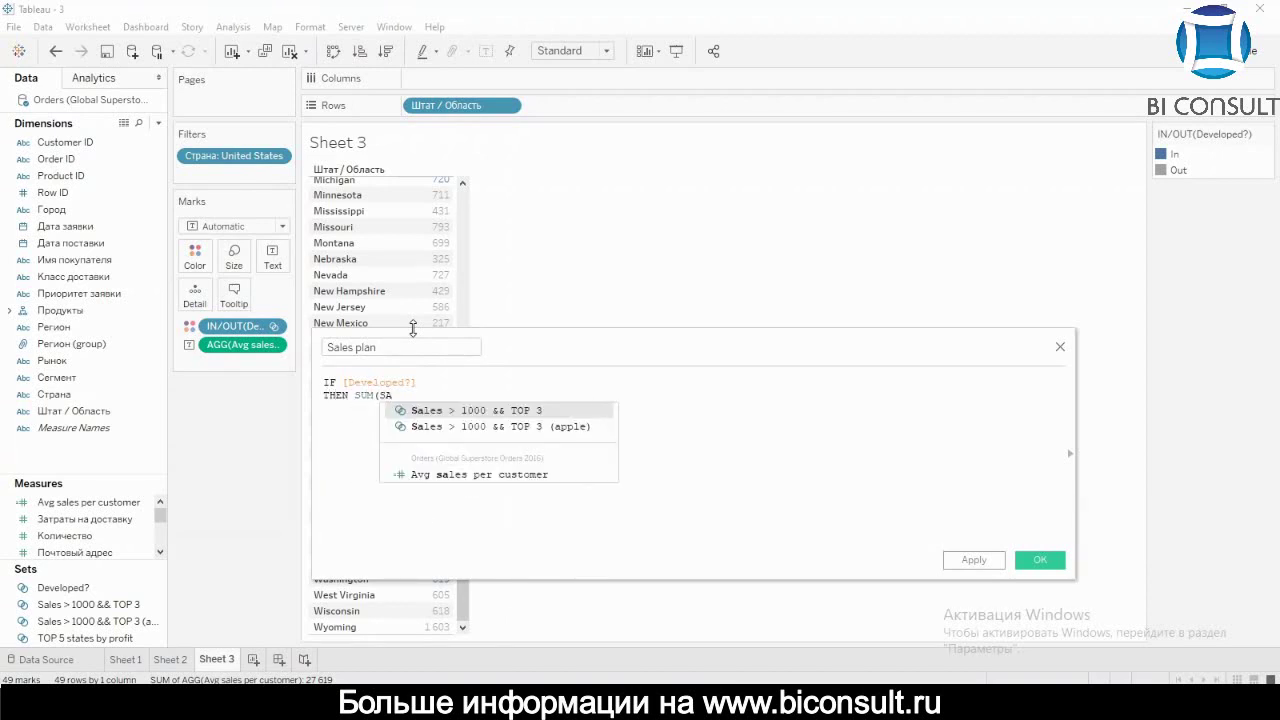
{"action": "key", "text": "BackSpace"}
{"action": "type", "text": "Пр"}
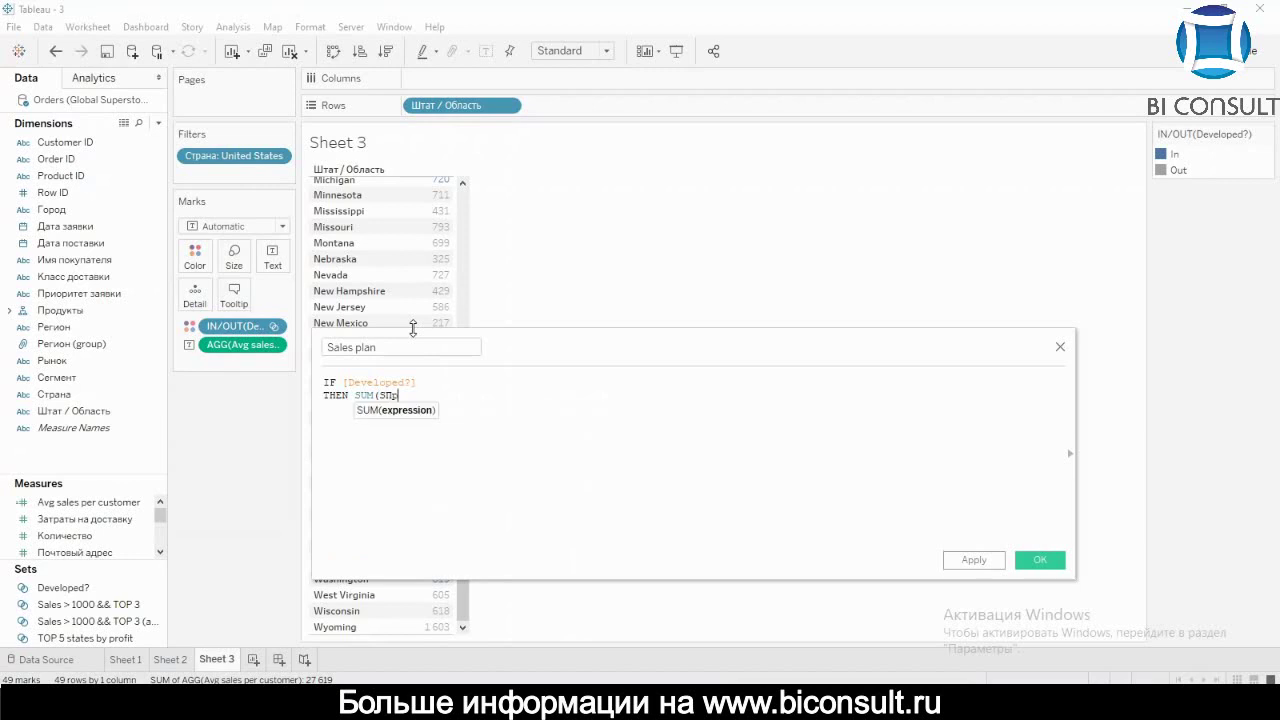
{"action": "key", "text": "BackSpace"}
{"action": "key", "text": "BackSpace"}
{"action": "key", "text": "BackSpace"}
{"action": "type", "text": "Пр"}
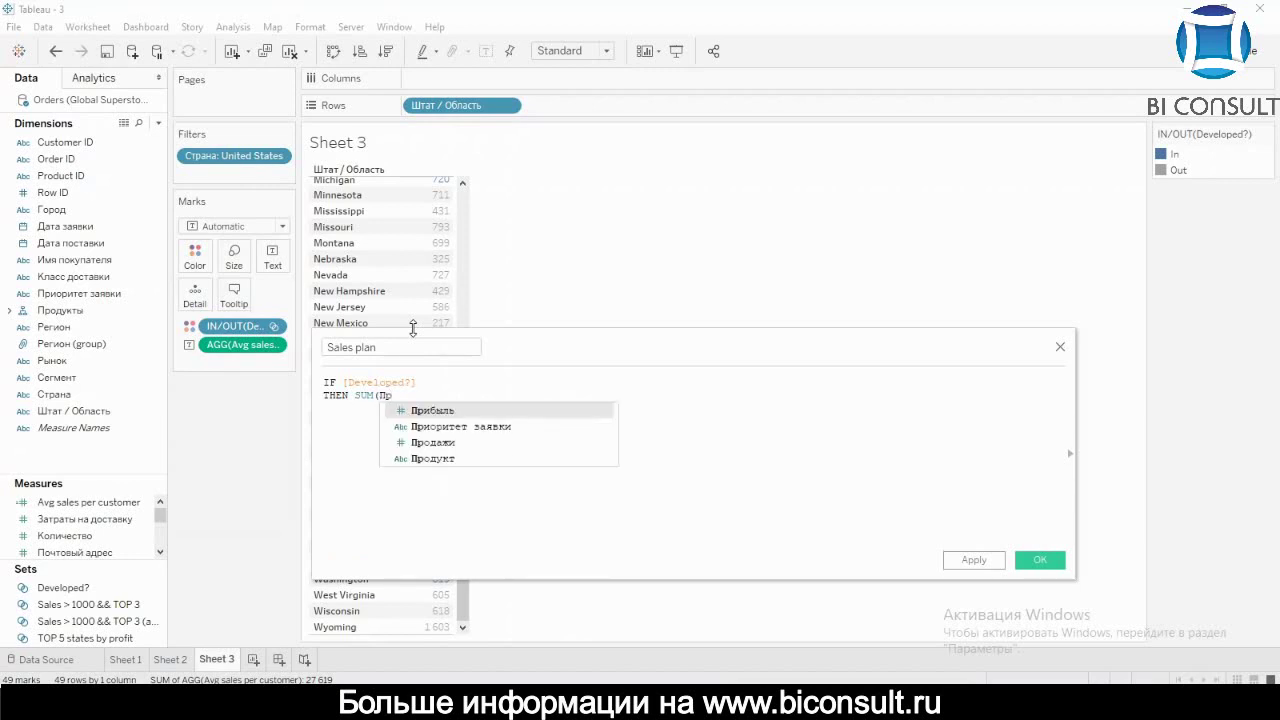
{"action": "key", "text": "Down"}
{"action": "key", "text": "Down"}
{"action": "key", "text": "Return"}
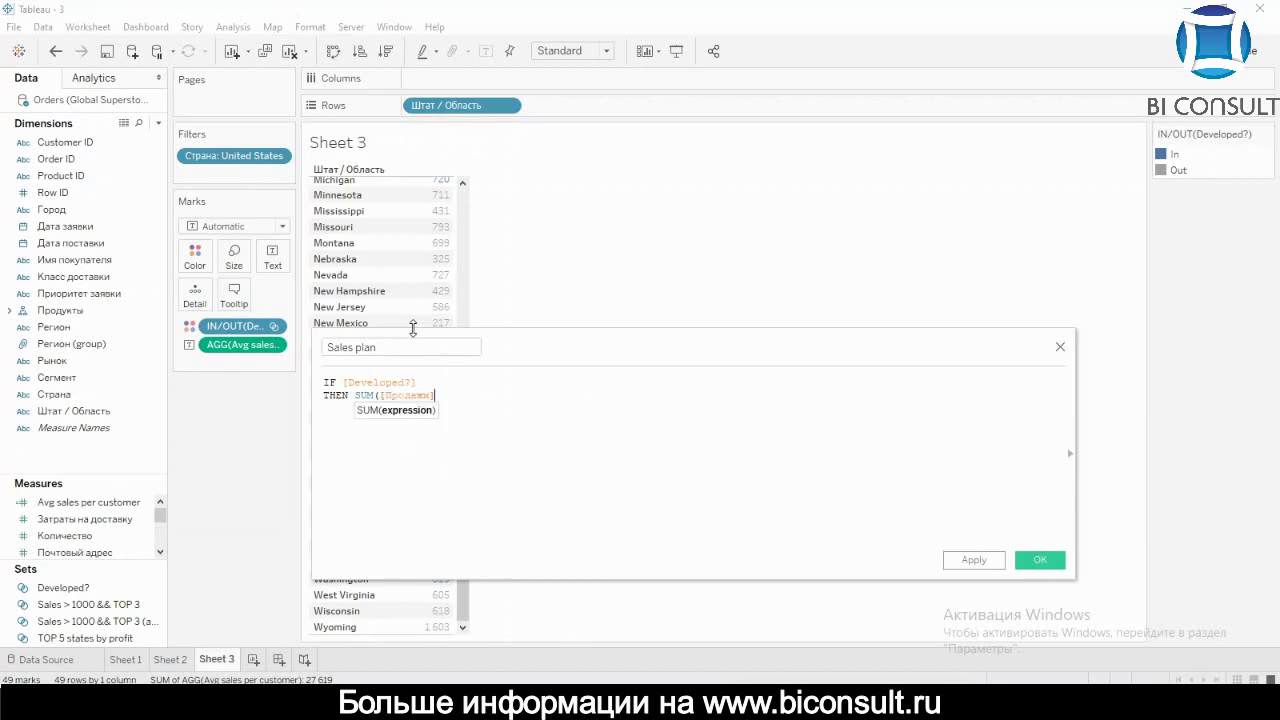
Step: Close the SUM in the THEN branch and multiply it by 1.2
{"action": "type", "text": ") 1ю2"}
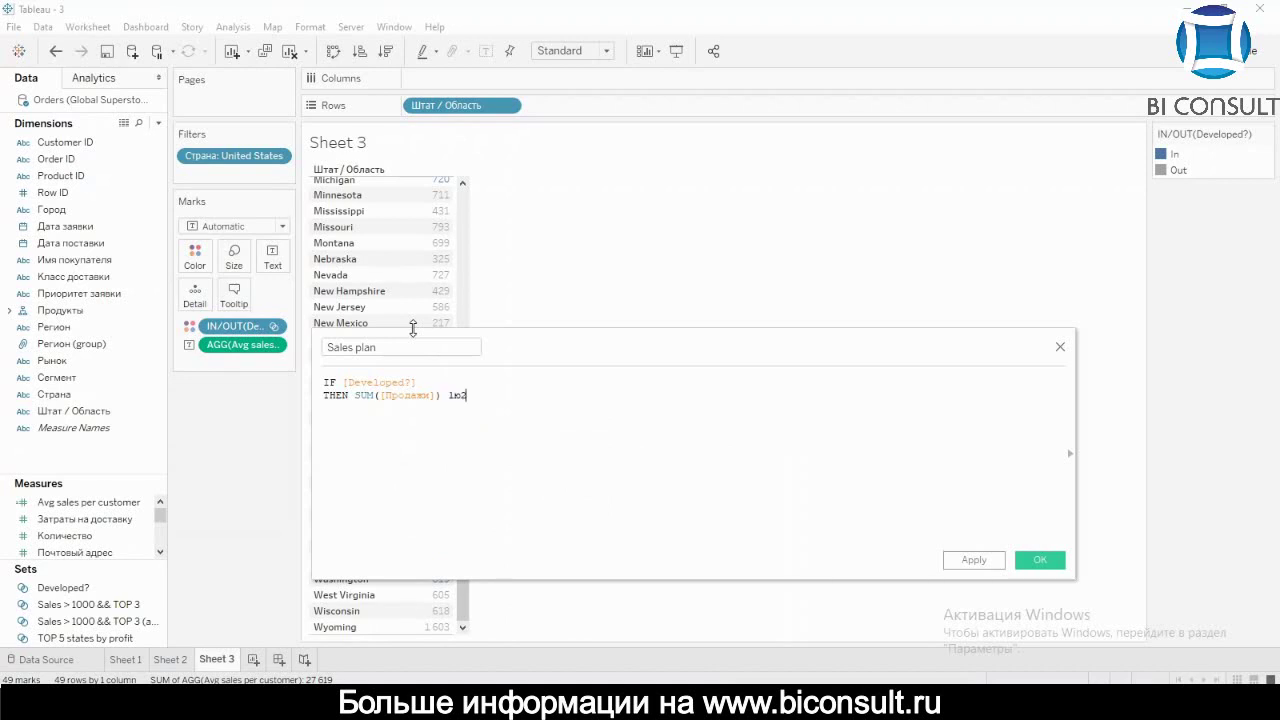
{"action": "key", "text": "BackSpace"}
{"action": "type", "text": "* 1"}
{"action": "type", "text": "ю2"}
{"action": "key", "text": "BackSpace"}
{"action": "key", "text": "BackSpace"}
{"action": "type", "text": ".2 УДЫУ=="}
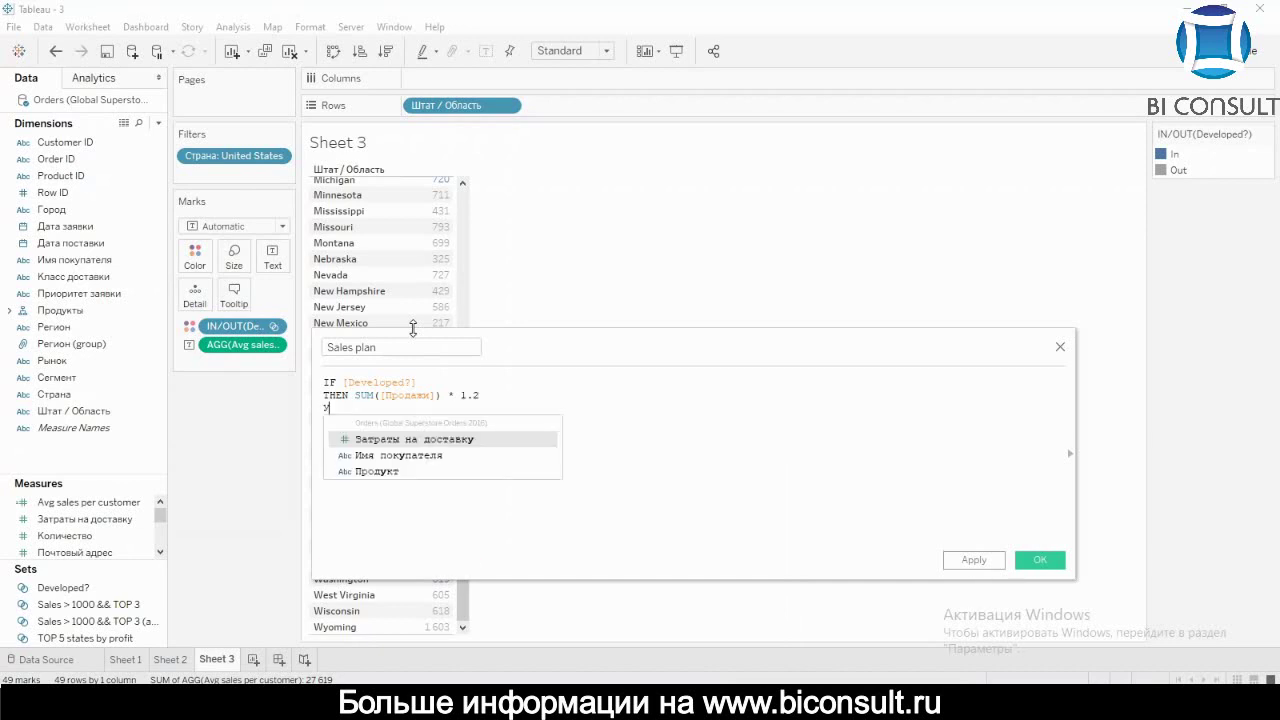
Step: Add an ELSE branch of 100 * [Avg sales per customer] and finish the formula with END
{"action": "key", "text": "BackSpace"}
{"action": "key", "text": "BackSpace"}
{"action": "key", "text": "BackSpace"}
{"action": "key", "text": "BackSpace"}
{"action": "key", "text": "BackSpace"}
{"action": "key", "text": "BackSpace"}
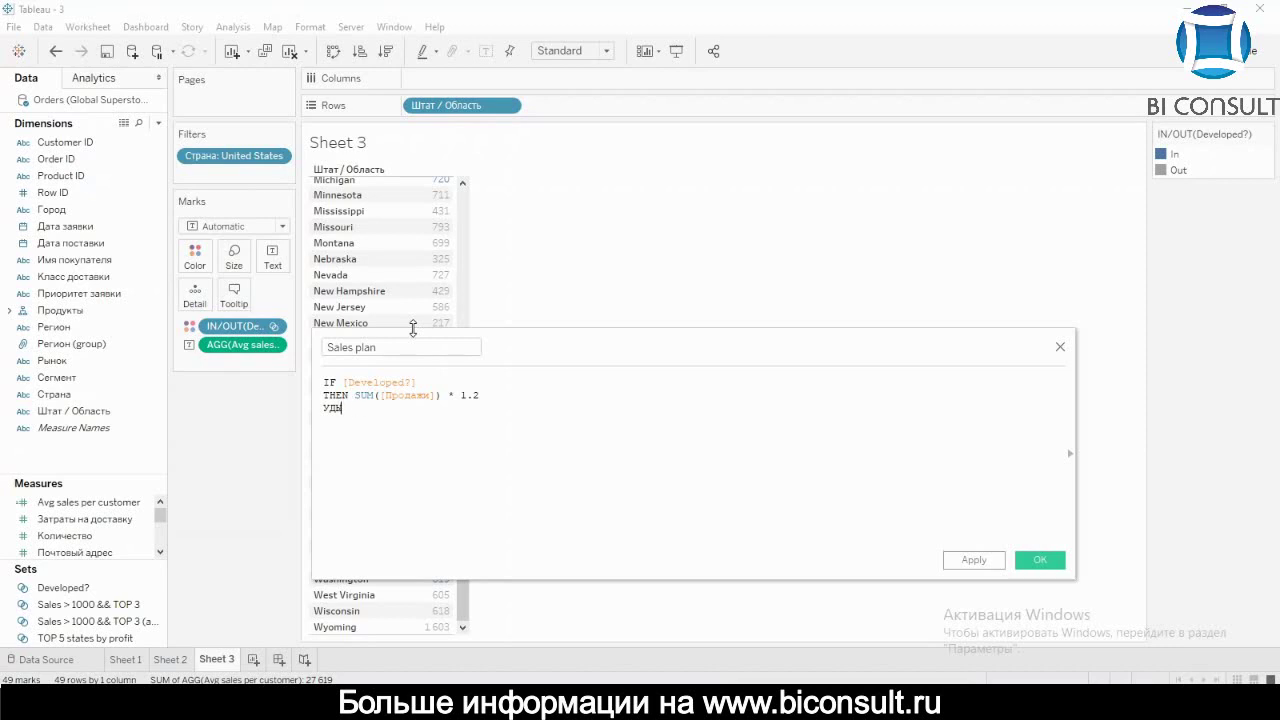
{"action": "type", "text": "ELSE"}
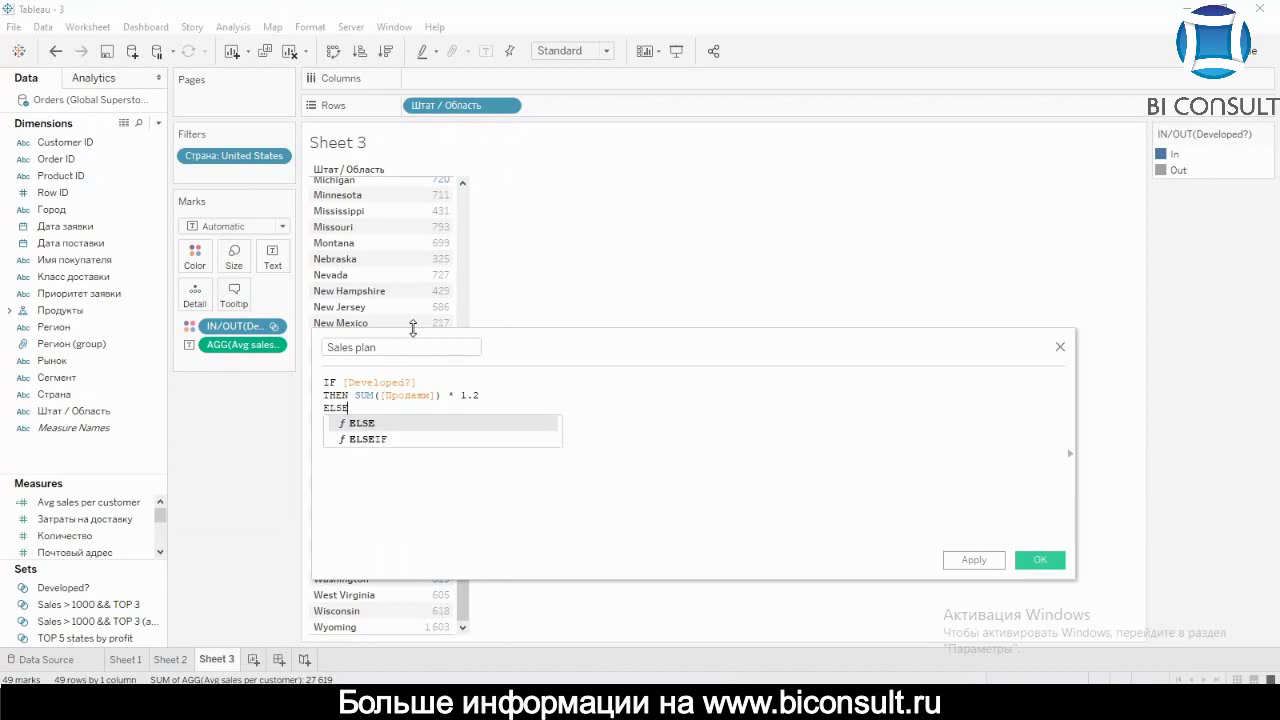
{"action": "type", "text": " 100 "}
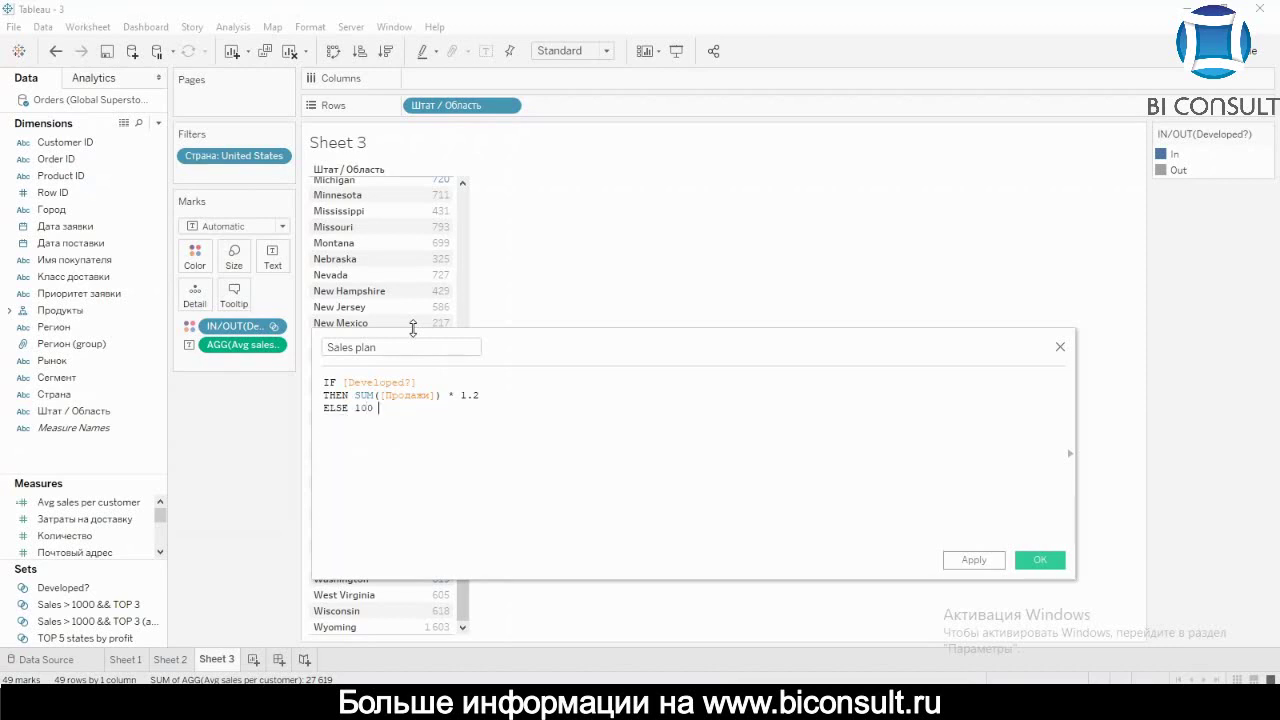
{"action": "type", "text": "* "}
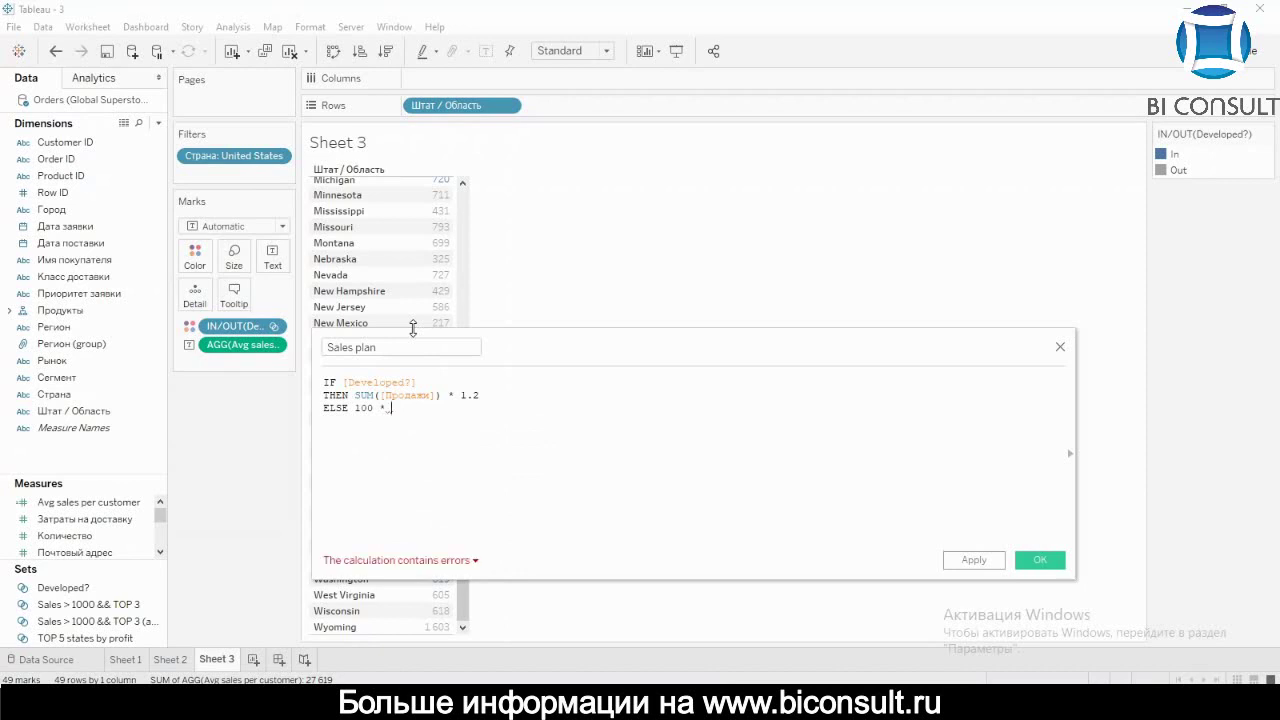
{"action": "type", "text": "Avg"}
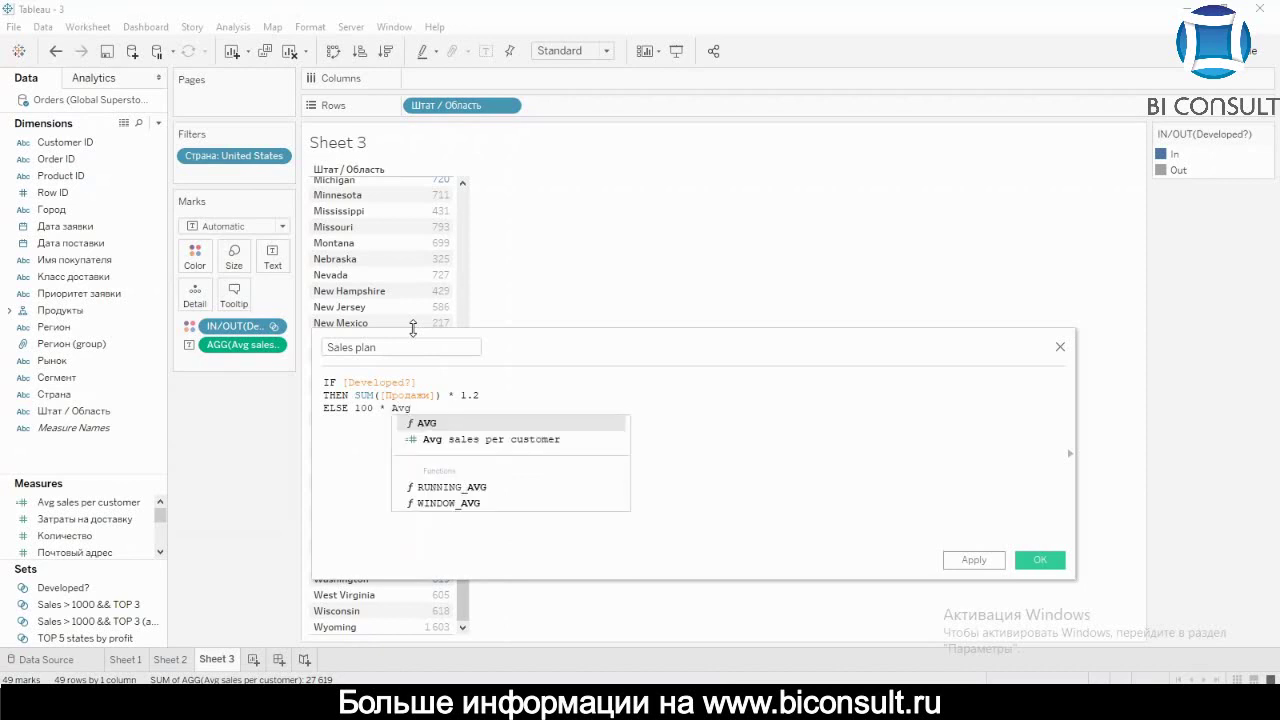
{"action": "key", "text": "Down"}
{"action": "key", "text": "Return"}
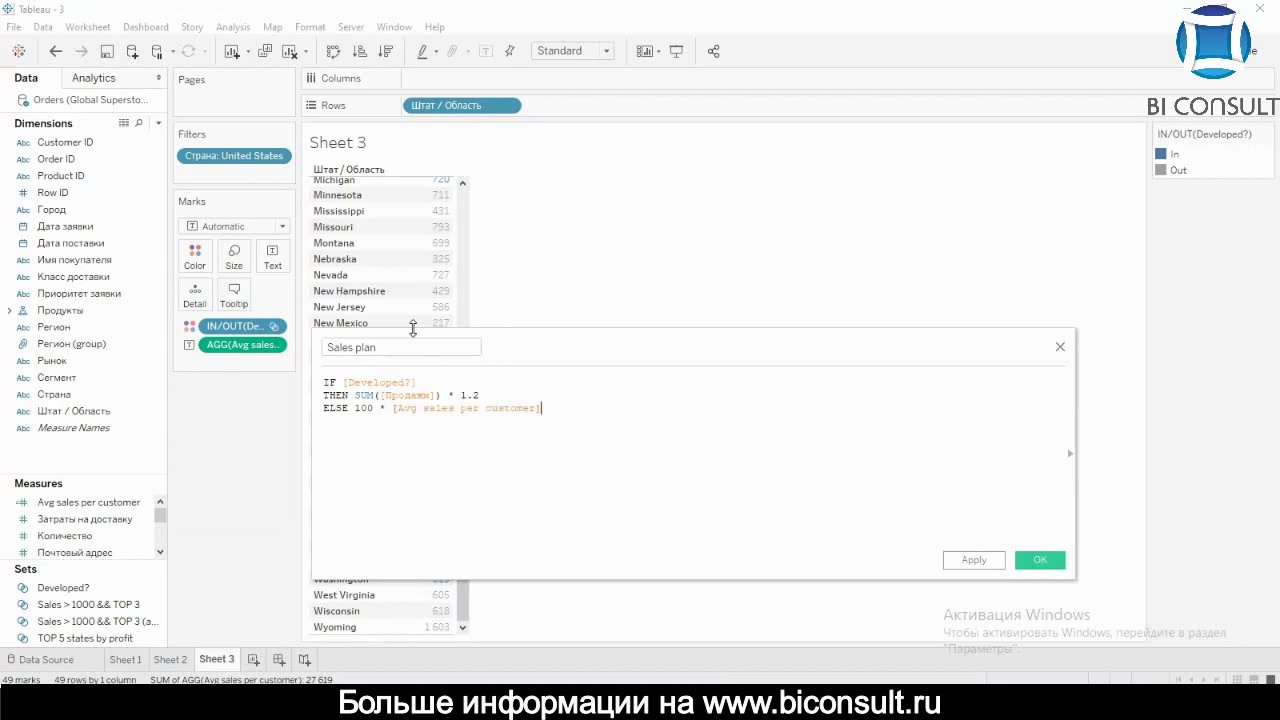
{"action": "key", "text": "Return"}
{"action": "type", "text": "END"}
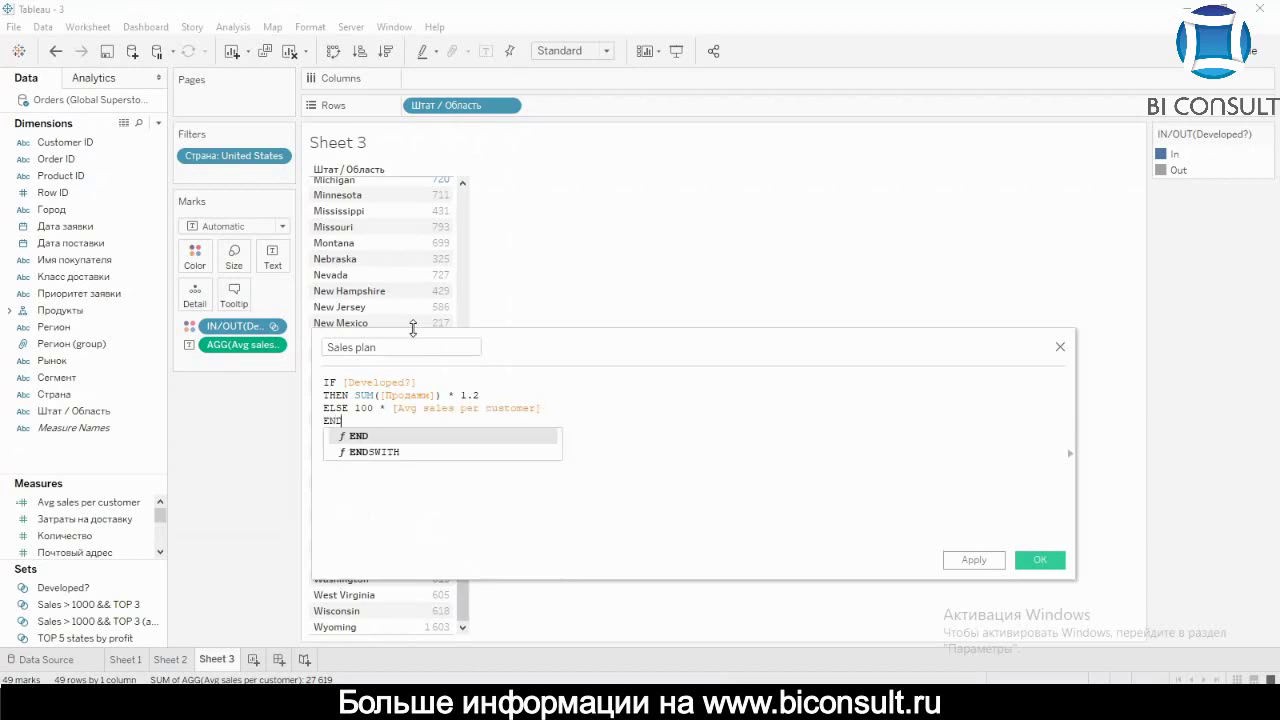
{"action": "key", "text": "Escape"}
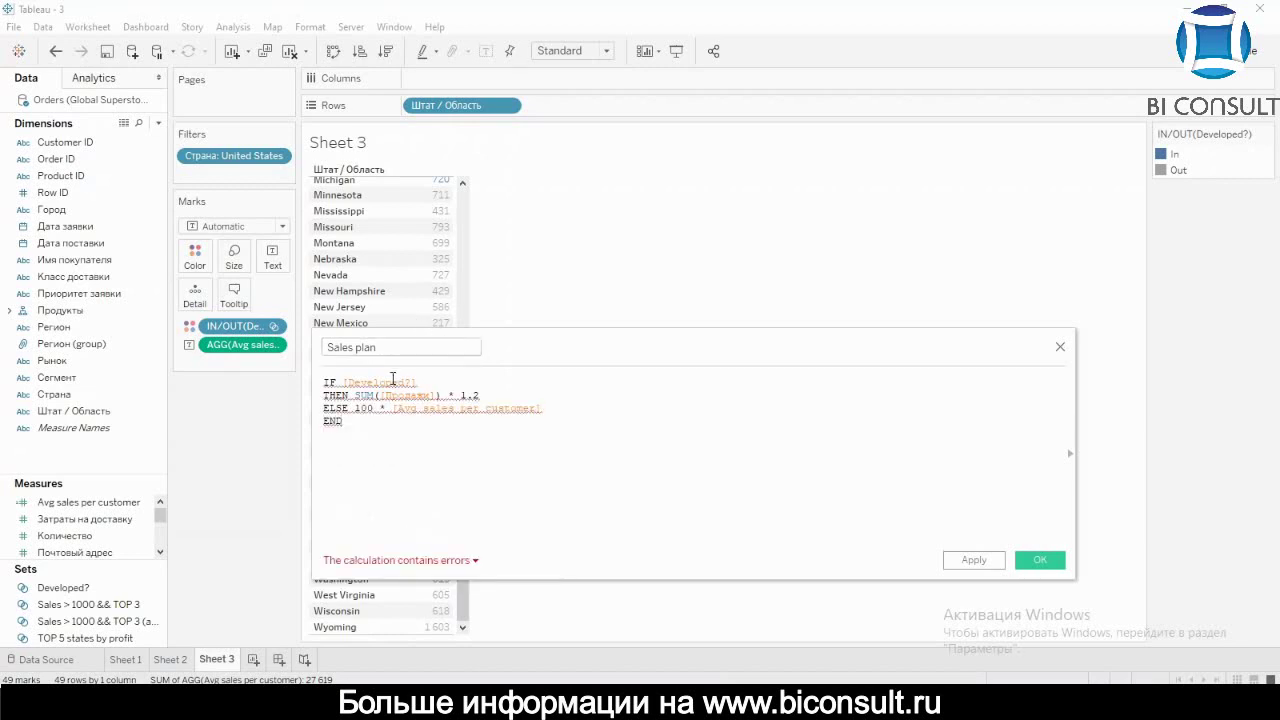
Step: Check the formula's error, change the condition to MIN([Developed?]) == TRUE and save the Sales plan field
{"action": "mouse_move", "coordinate": [388, 382]}
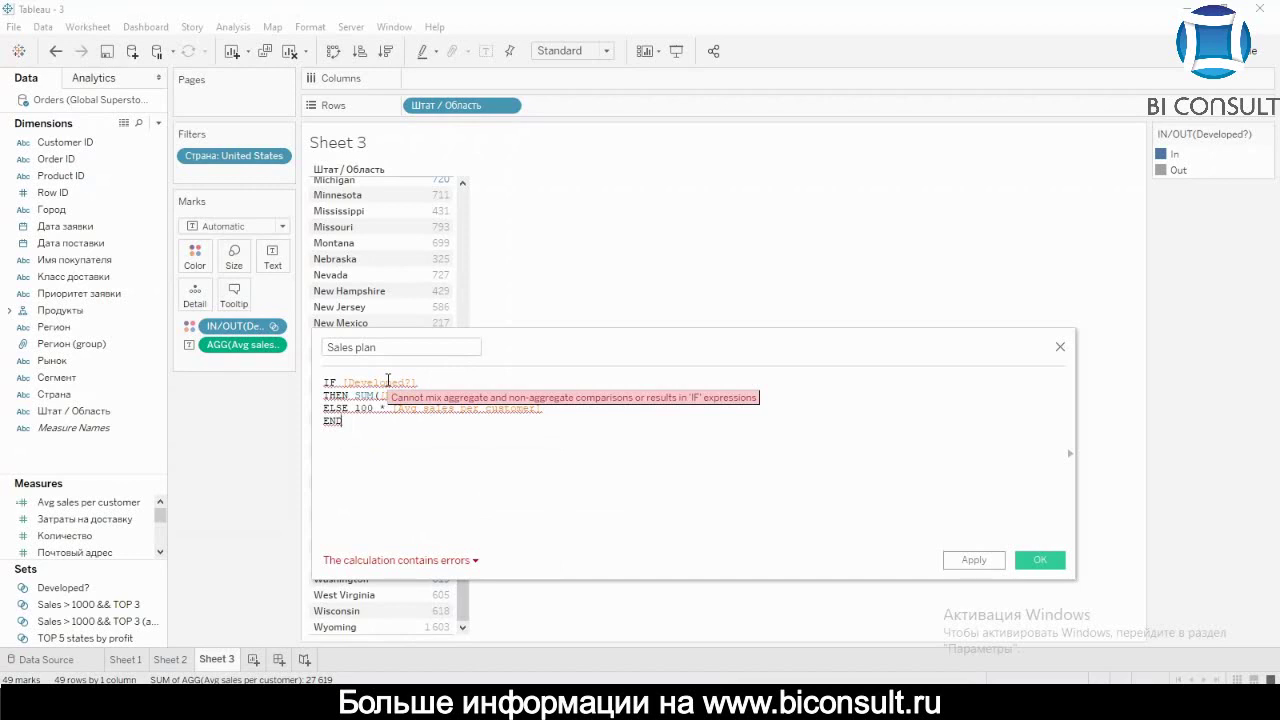
{"action": "left_click", "coordinate": [137, 625]}
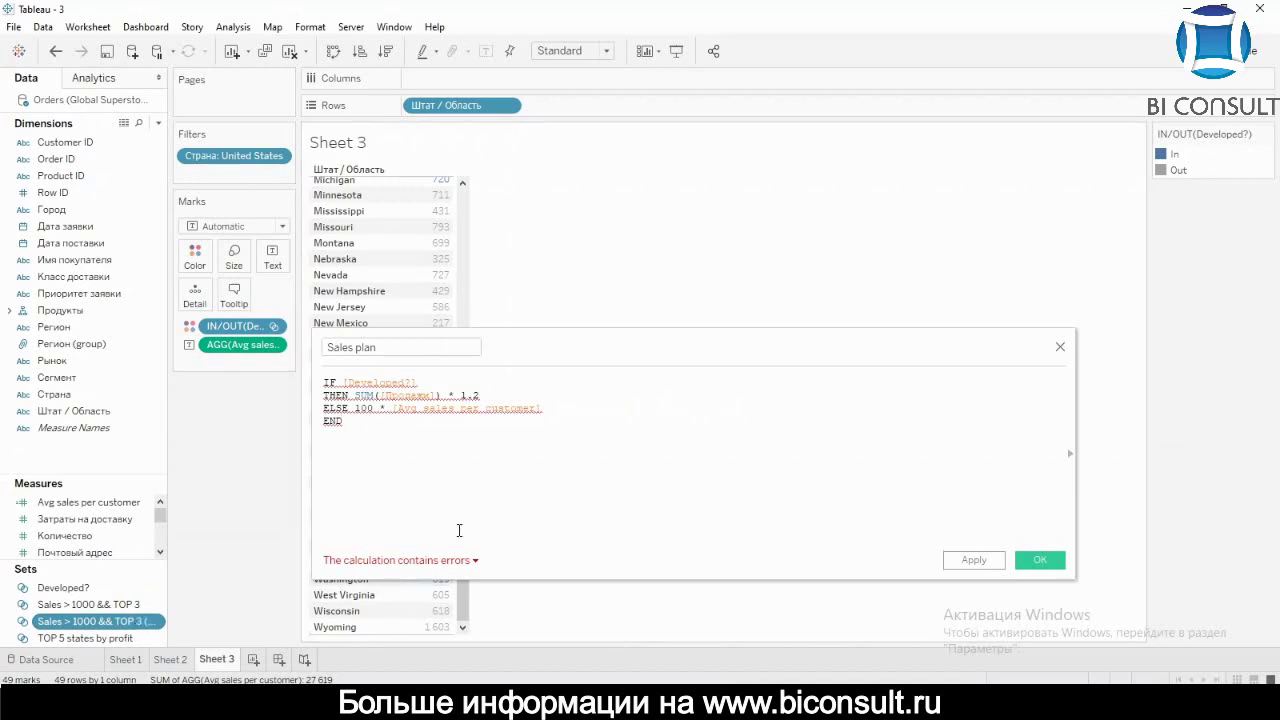
{"action": "left_click", "coordinate": [452, 560]}
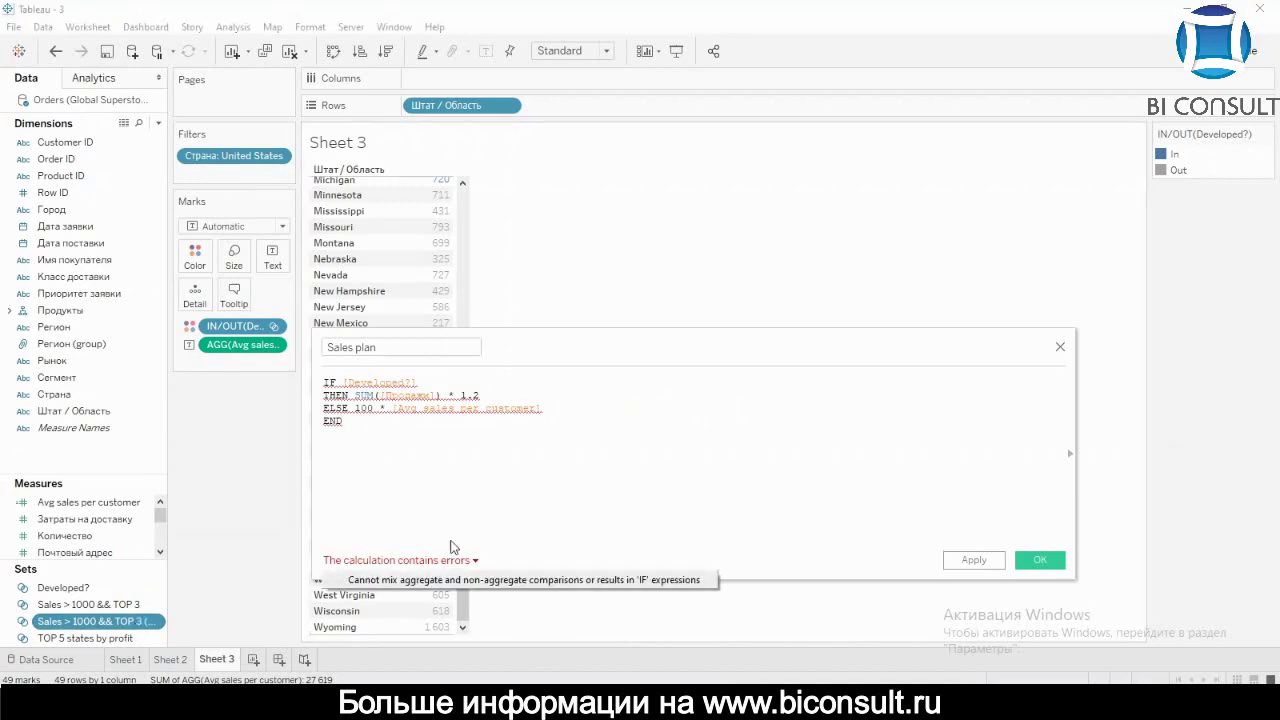
{"action": "left_click", "coordinate": [344, 384]}
{"action": "left_click", "coordinate": [344, 384]}
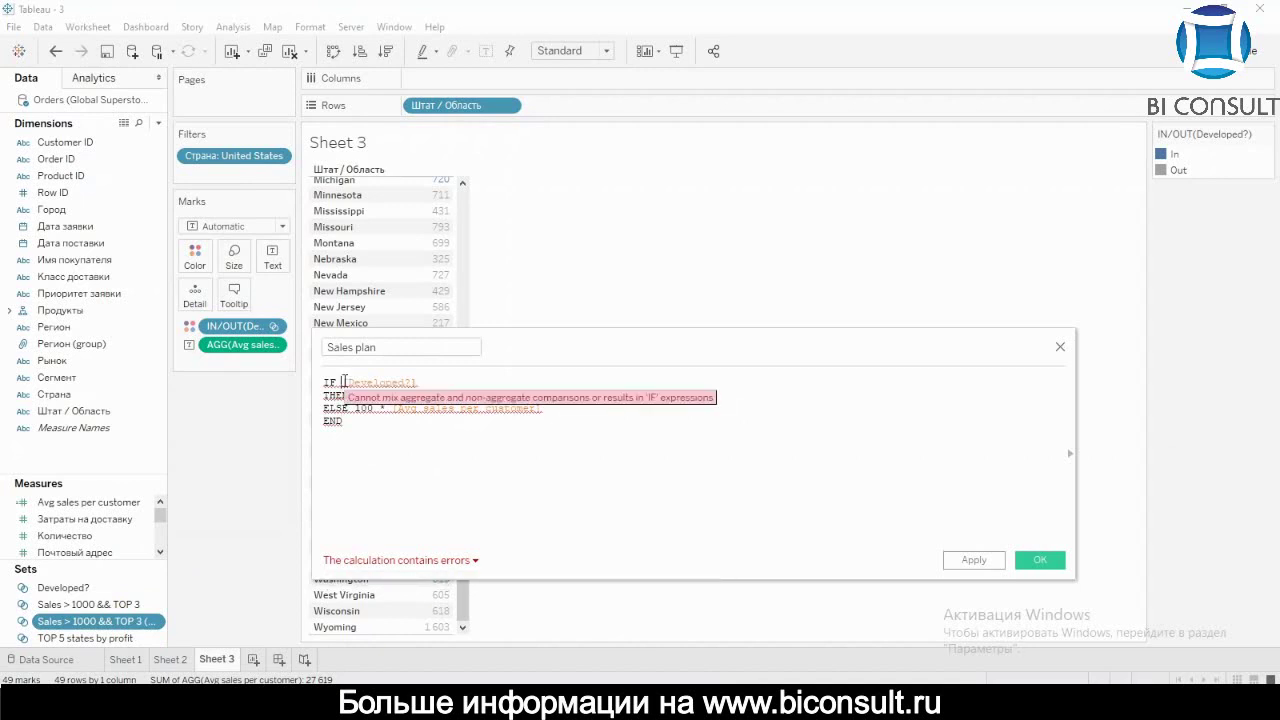
{"action": "type", "text": "MIN("}
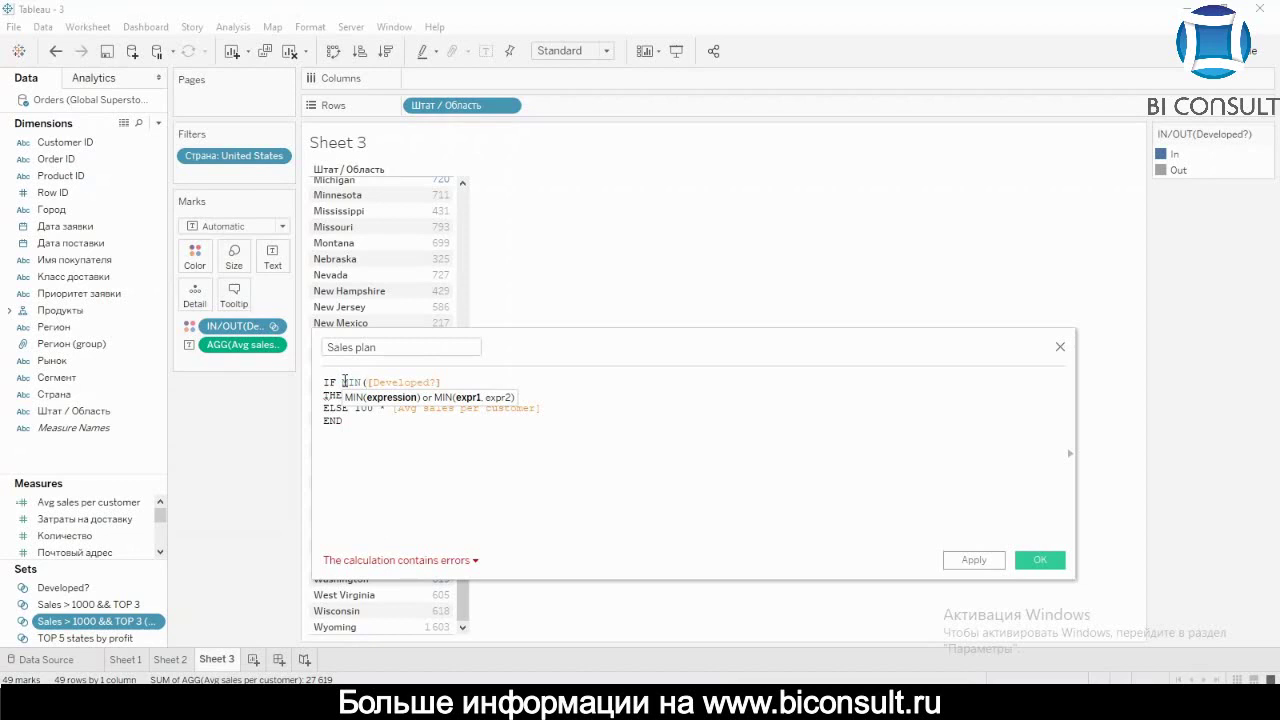
{"action": "key", "text": "End"}
{"action": "type", "text": ") == "}
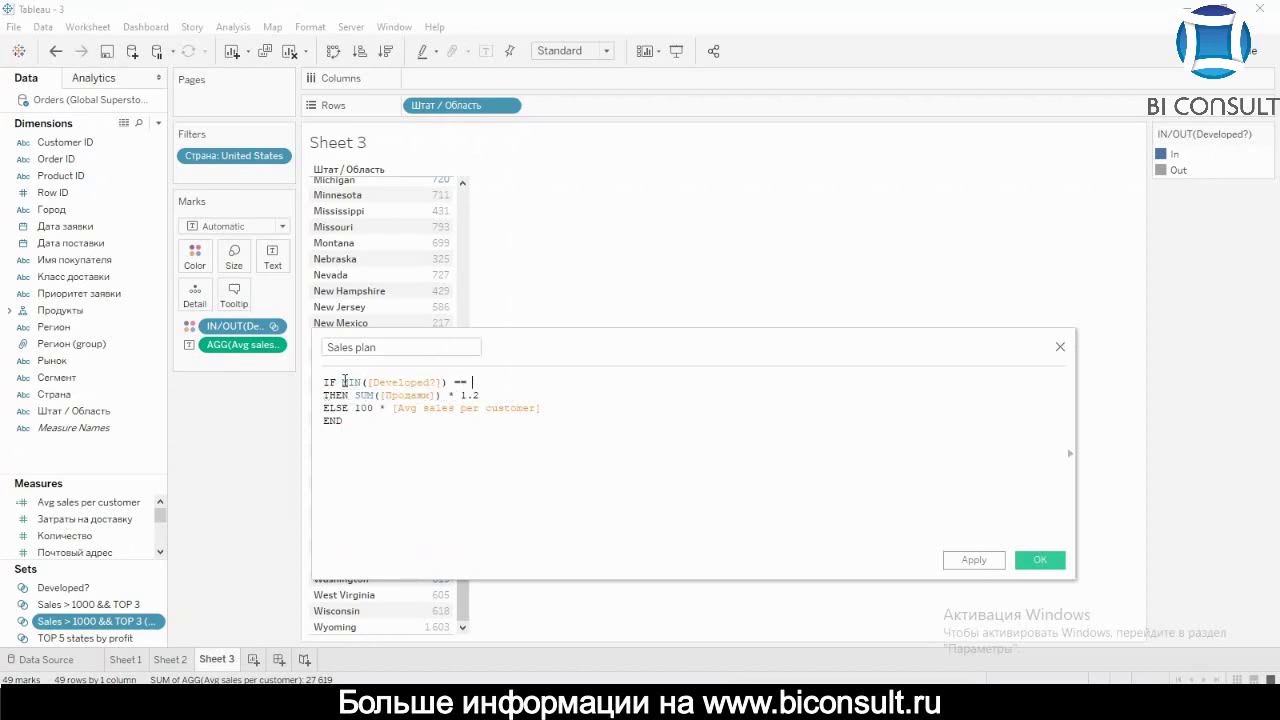
{"action": "type", "text": "1RUE"}
{"action": "left_click", "coordinate": [1036, 558]}
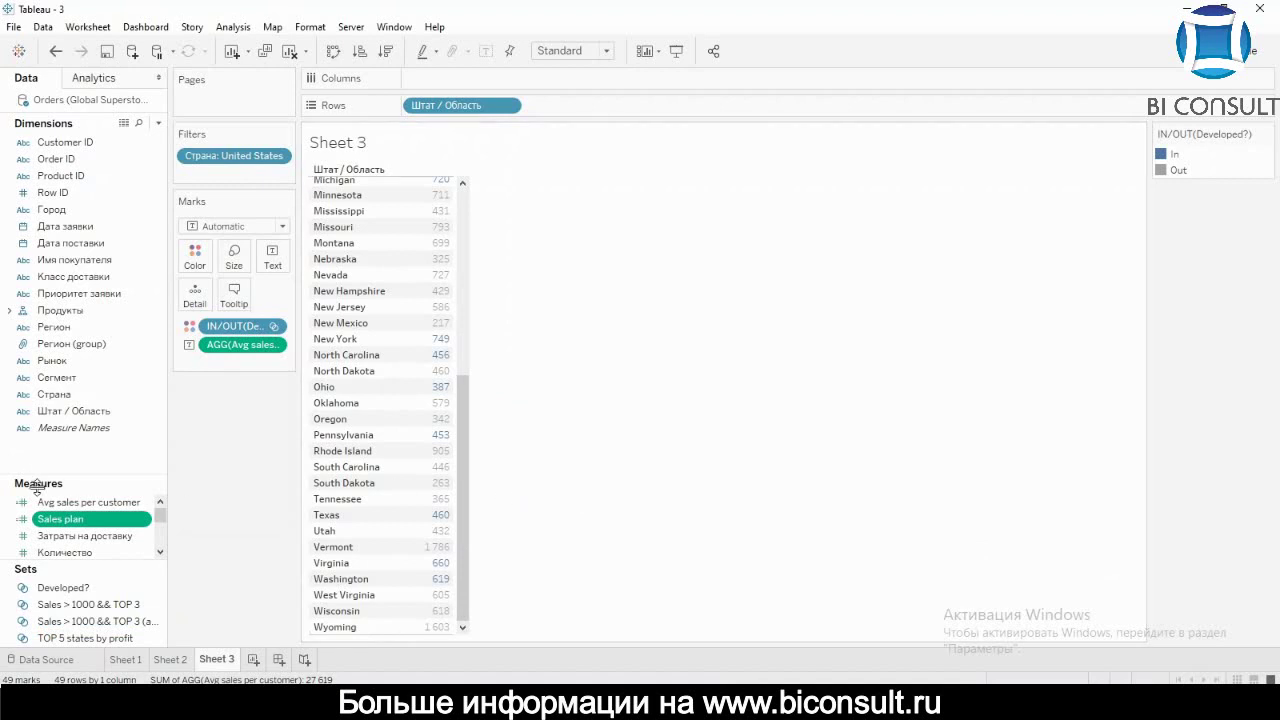
Step: Chart Sales plan as horizontal bars per state in place of the Avg sales per customer text, sorted in descending order
{"action": "left_click_drag", "start_coordinate": [109, 488], "coordinate": [216, 390]}
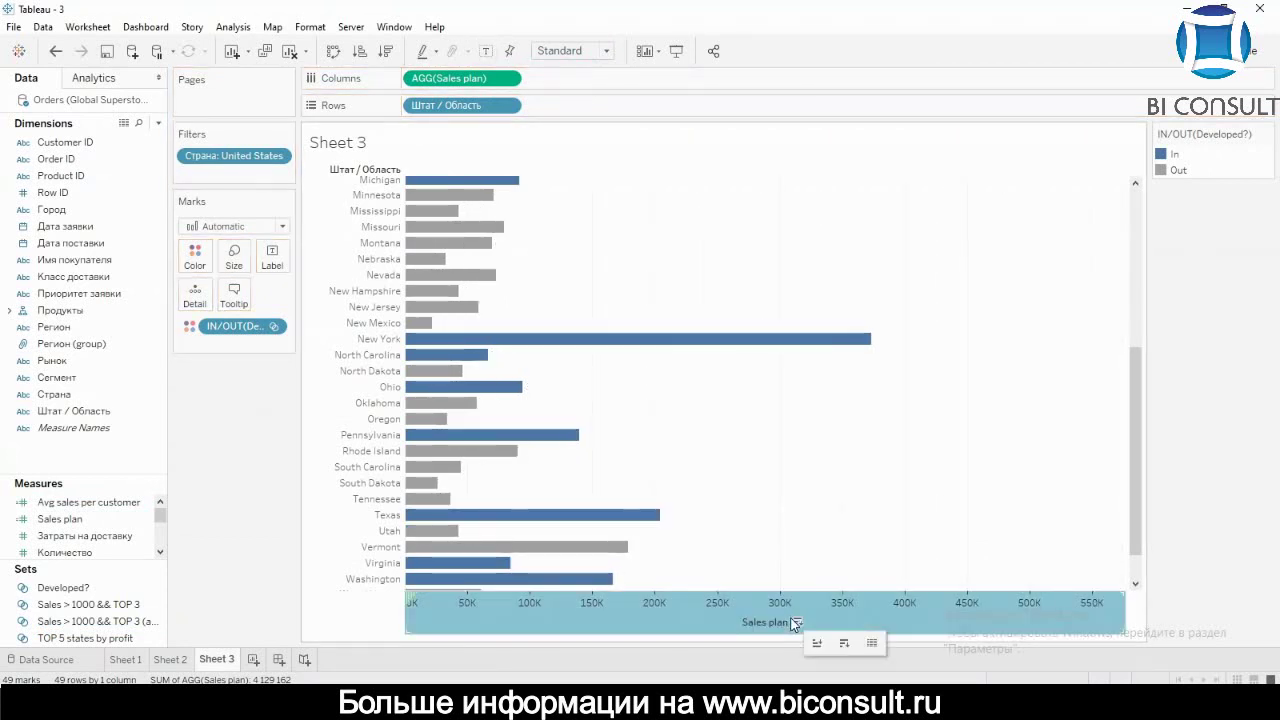
{"action": "left_click", "coordinate": [798, 623]}
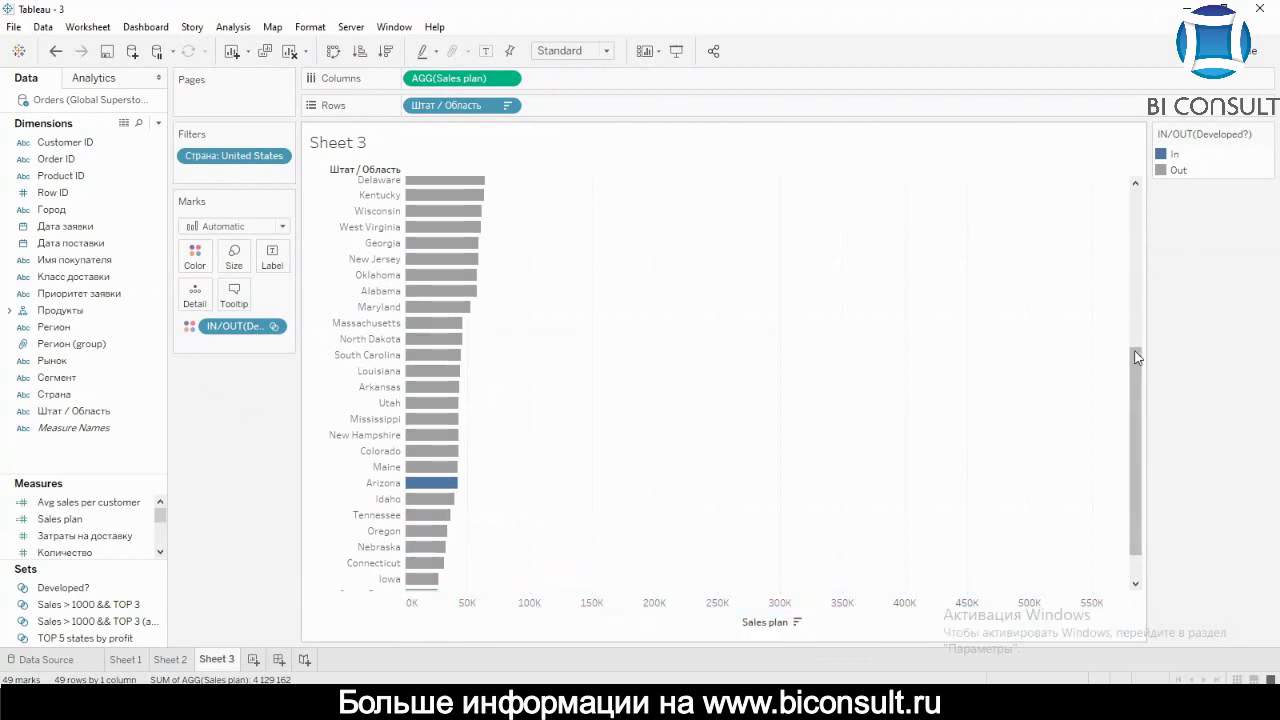
{"action": "left_click", "coordinate": [1137, 290]}
{"action": "left_click_drag", "start_coordinate": [1136, 293], "coordinate": [1134, 195]}
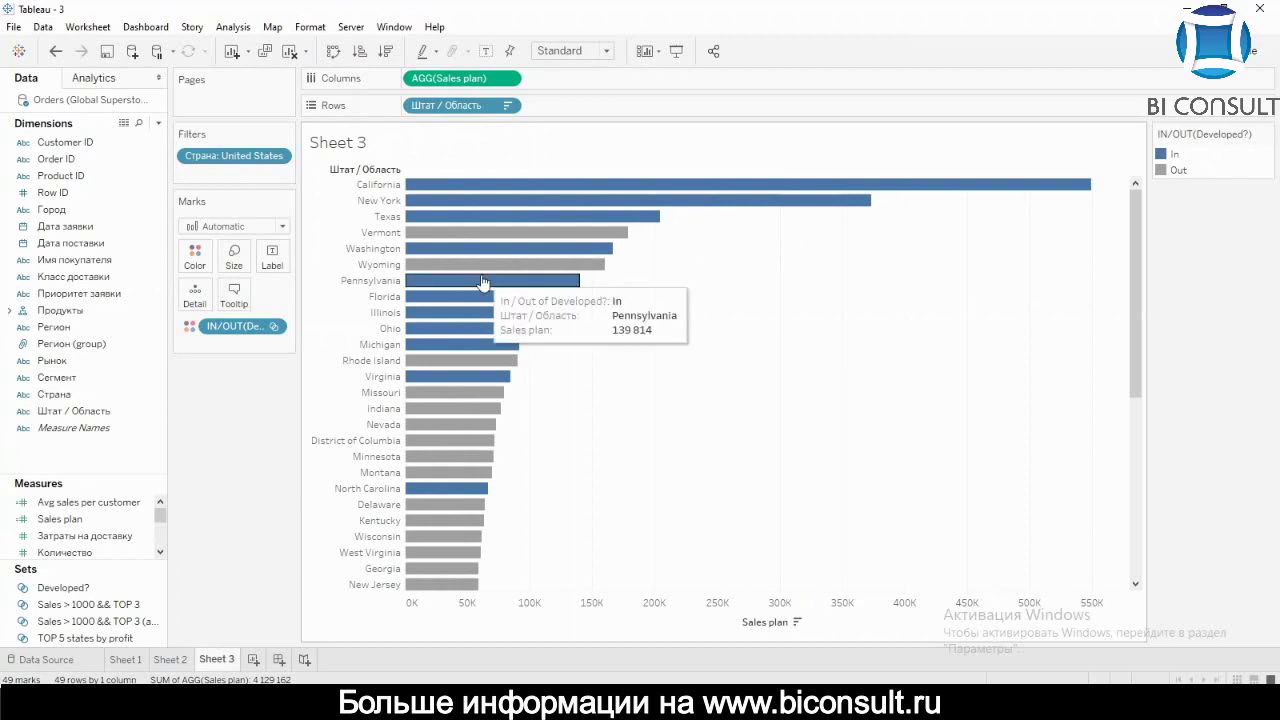
Step: Add Продажи to the marks' detail and create a reference line on the Sales plan axis using the Sum of SUM(Продажи)
{"action": "left_click_drag", "start_coordinate": [96, 472], "coordinate": [97, 366]}
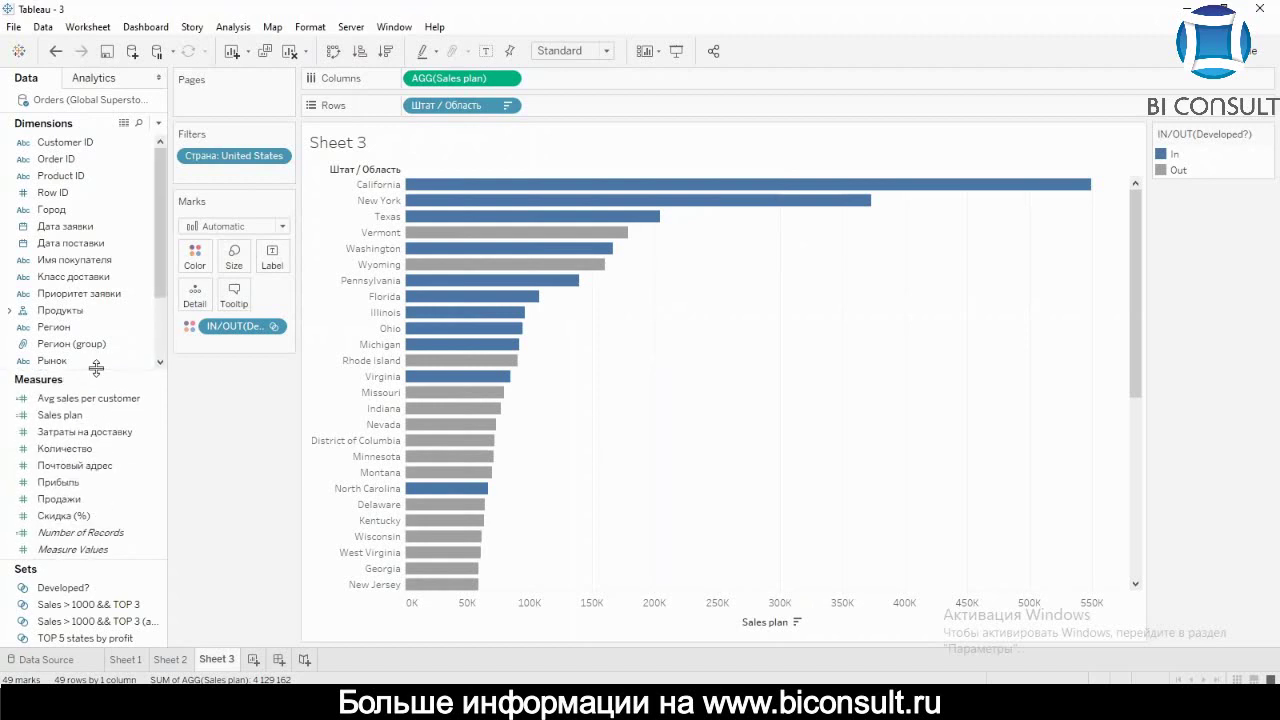
{"action": "left_click_drag", "start_coordinate": [70, 502], "coordinate": [200, 296]}
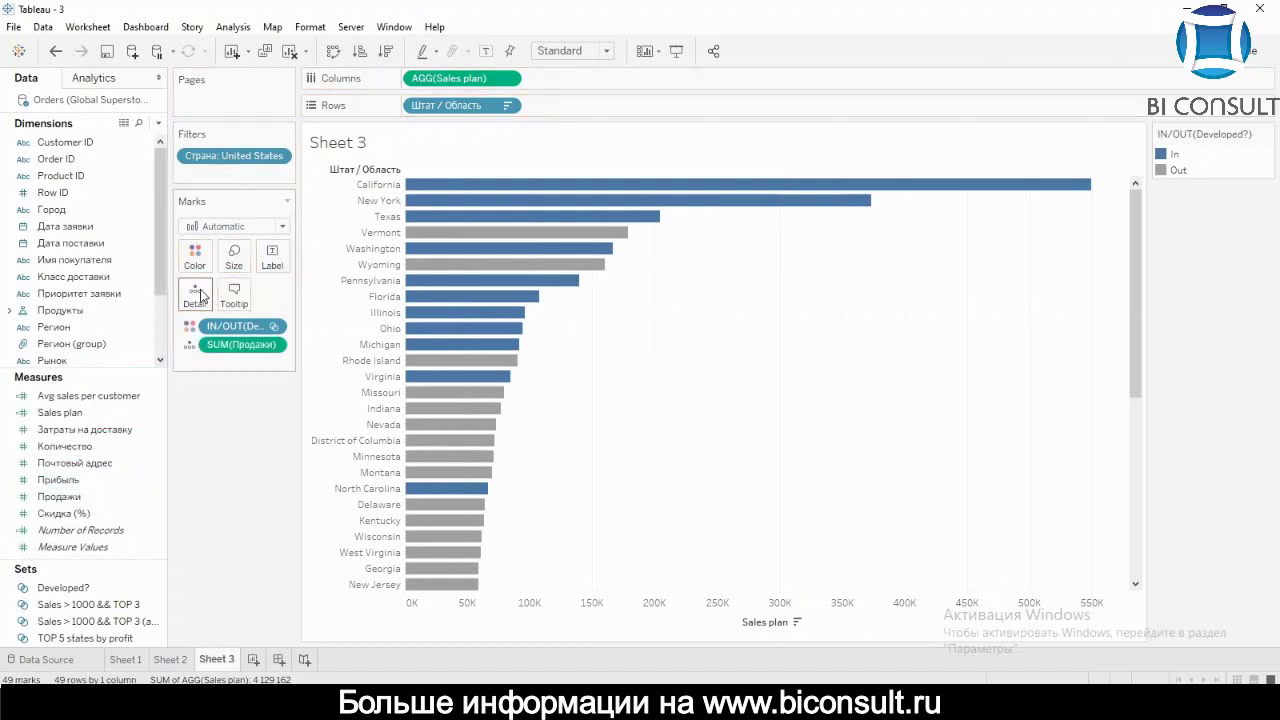
{"action": "right_click", "coordinate": [672, 618]}
{"action": "left_click", "coordinate": [726, 610]}
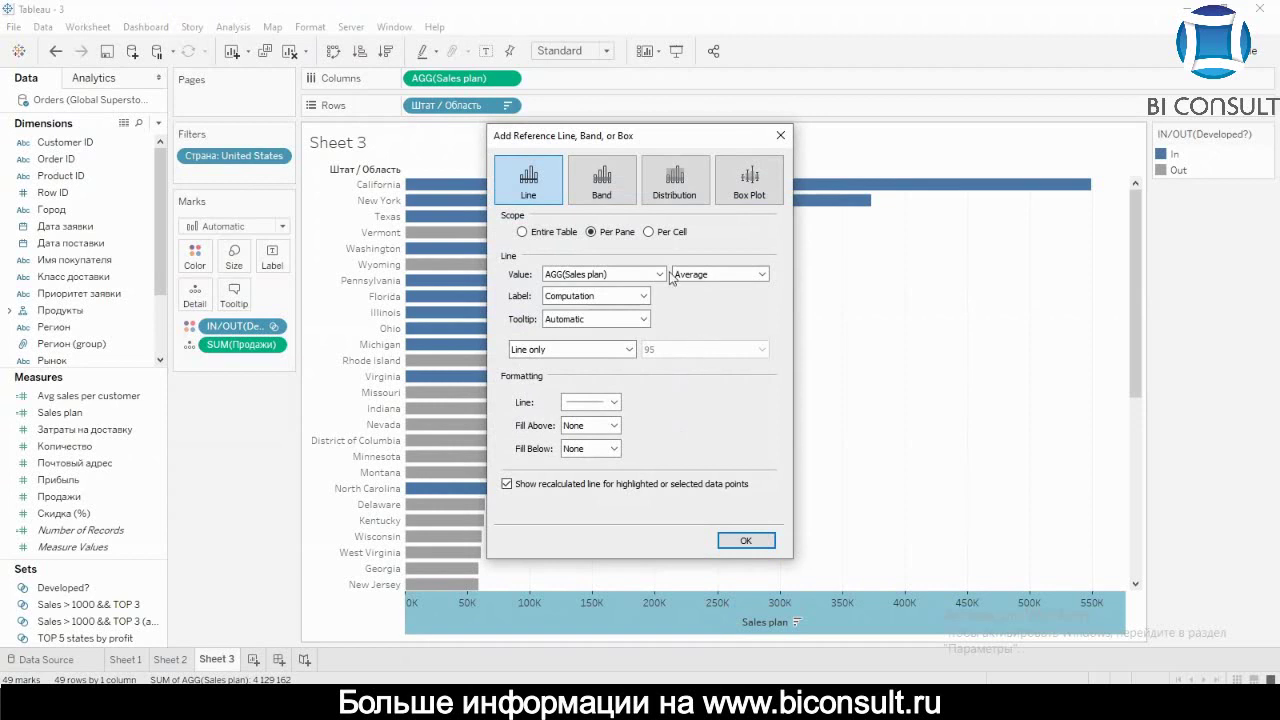
{"action": "left_click", "coordinate": [664, 273]}
{"action": "left_click", "coordinate": [638, 297]}
{"action": "left_click", "coordinate": [705, 274]}
{"action": "left_click", "coordinate": [700, 296]}
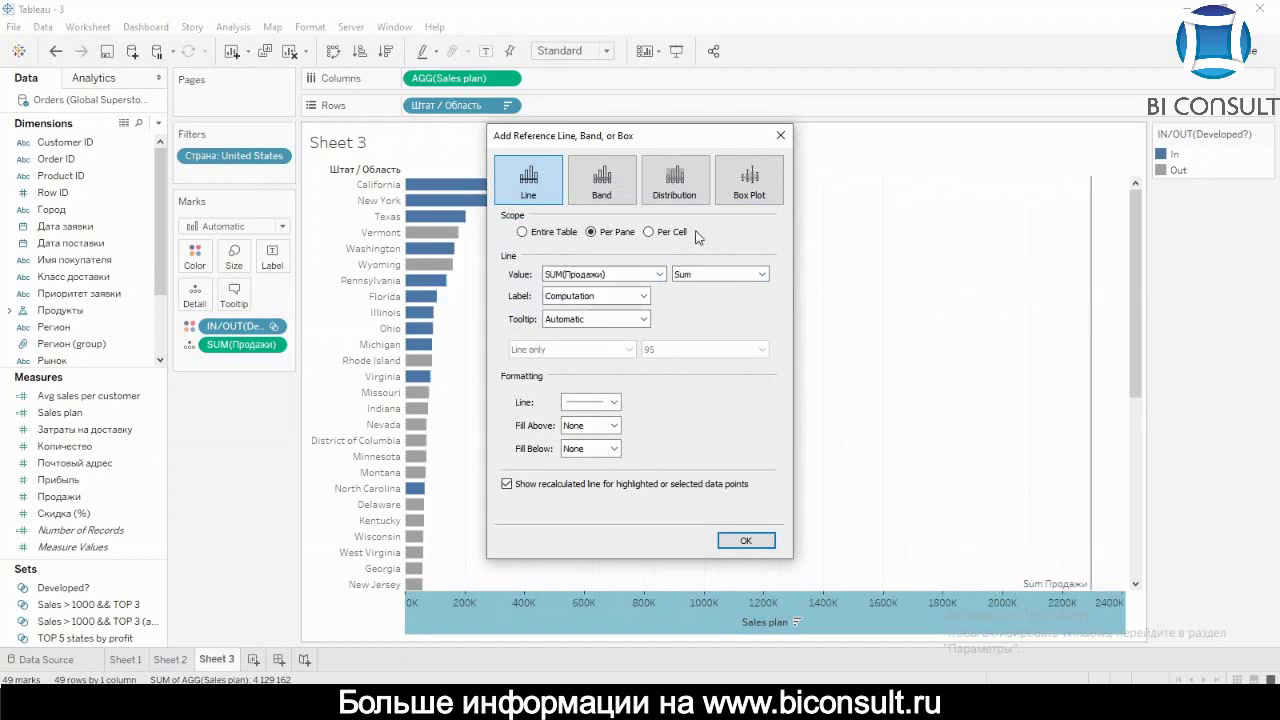
Step: Set the reference line's scope to Per Cell and its label to Value, then leave the line settings
{"action": "left_click", "coordinate": [685, 240]}
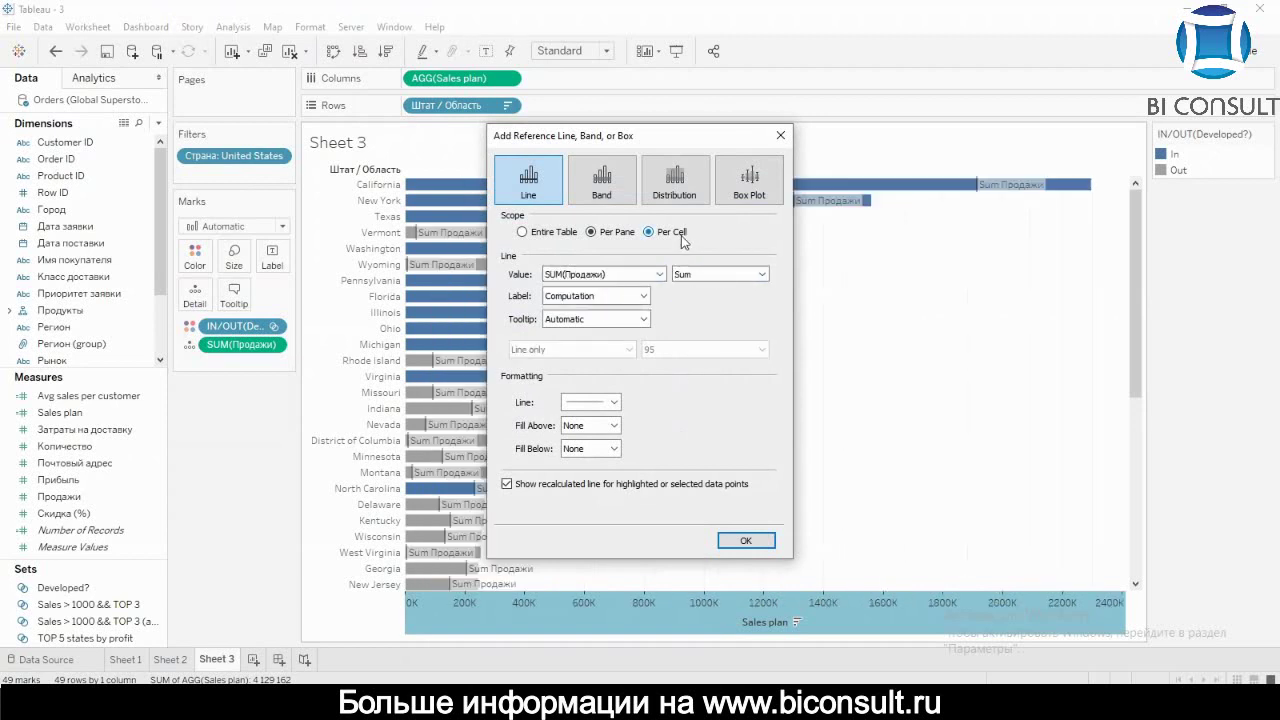
{"action": "left_click", "coordinate": [588, 297]}
{"action": "left_click", "coordinate": [575, 328]}
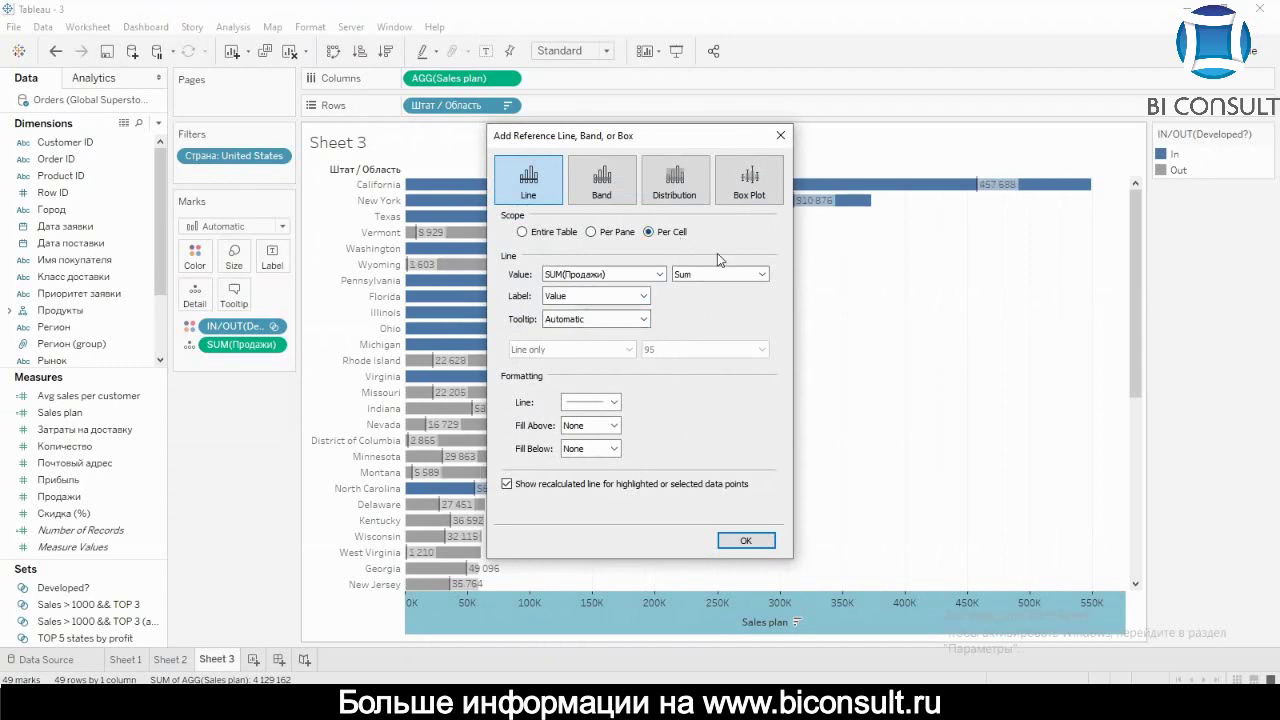
{"action": "left_click", "coordinate": [781, 135]}
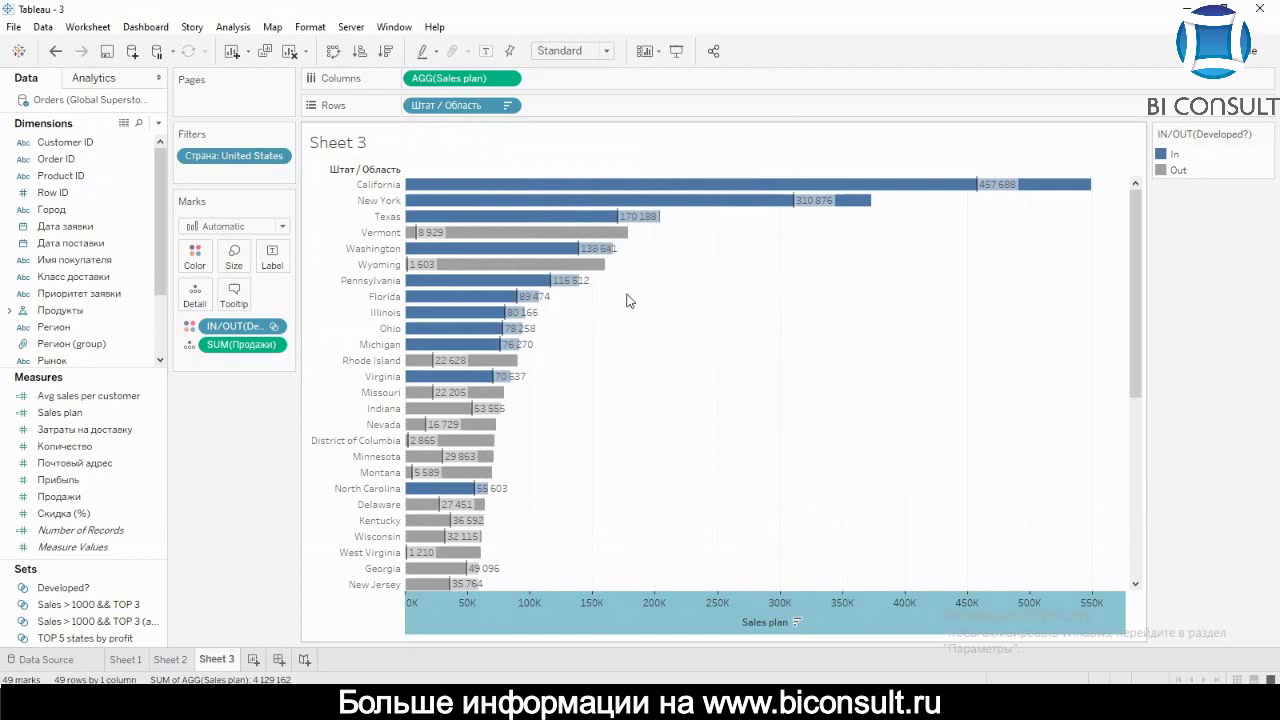
Step: Compare the Продажи reference lines with the Sales plan bars across all states, from California down to Kansas
{"action": "scroll", "coordinate": [628, 300], "scroll_direction": "down", "scroll_amount": 5}
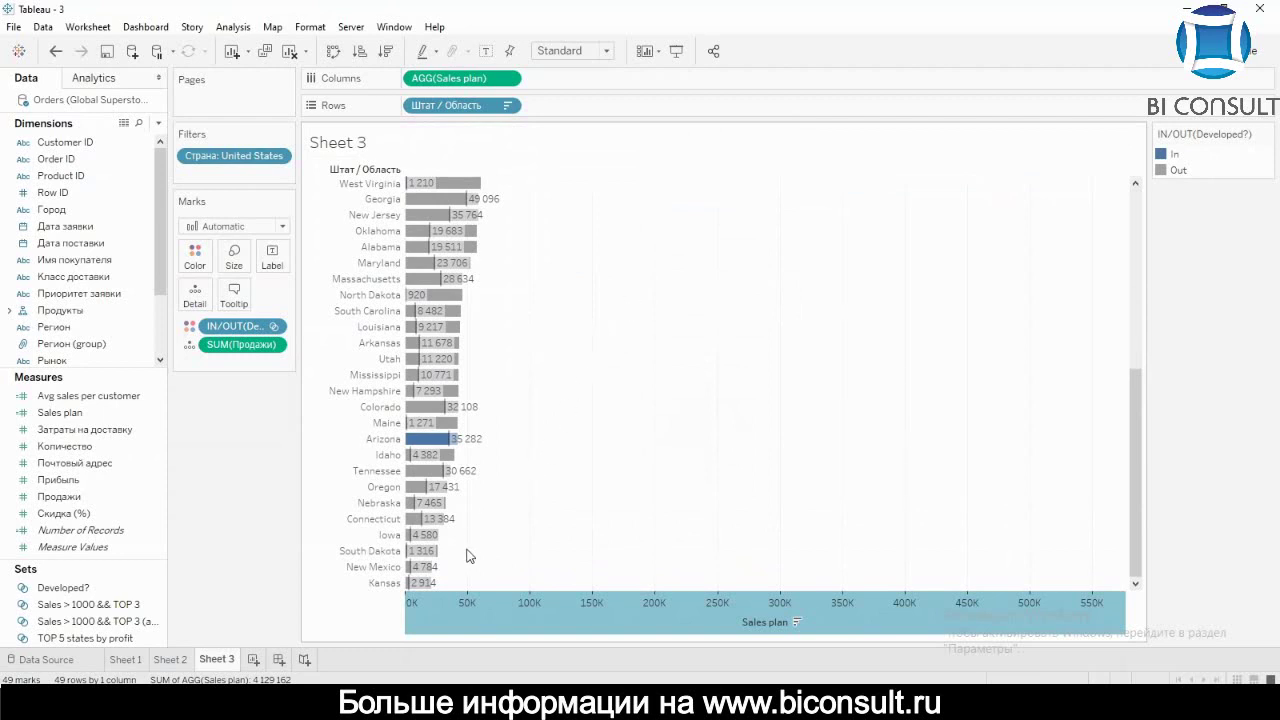
{"action": "mouse_move", "coordinate": [430, 538]}
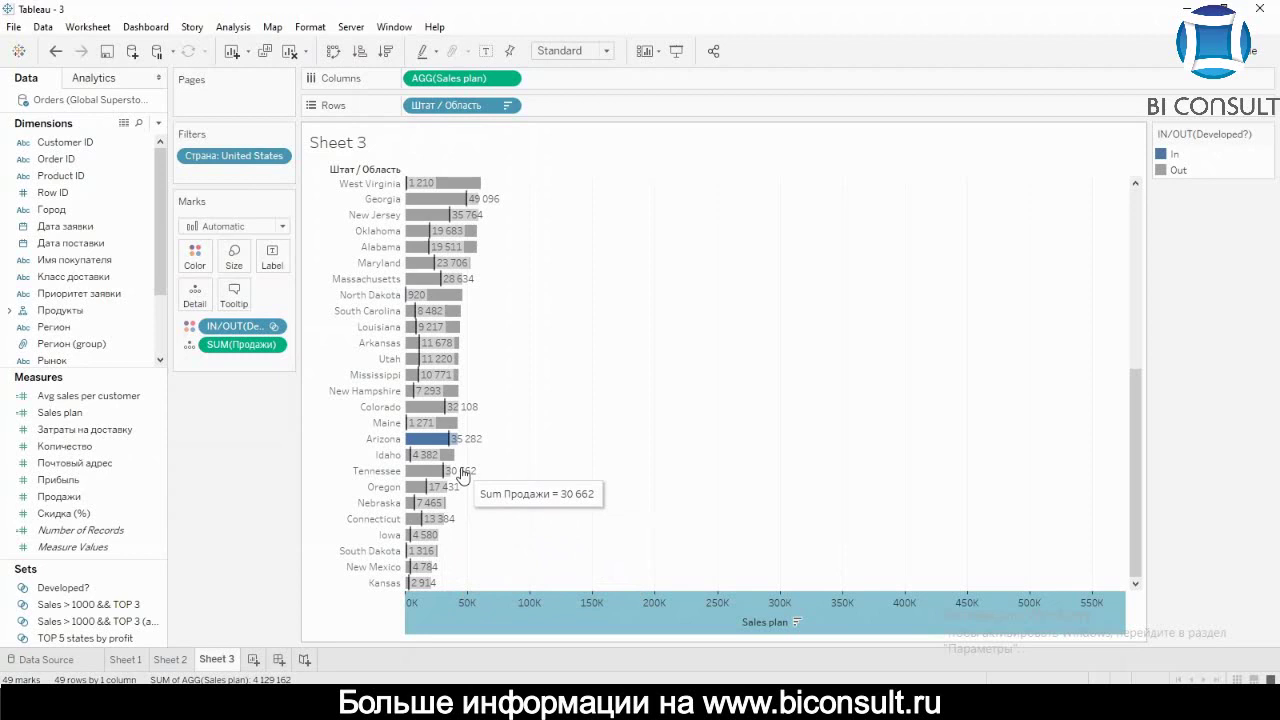
{"action": "scroll", "coordinate": [462, 474], "scroll_direction": "down", "scroll_amount": 1}
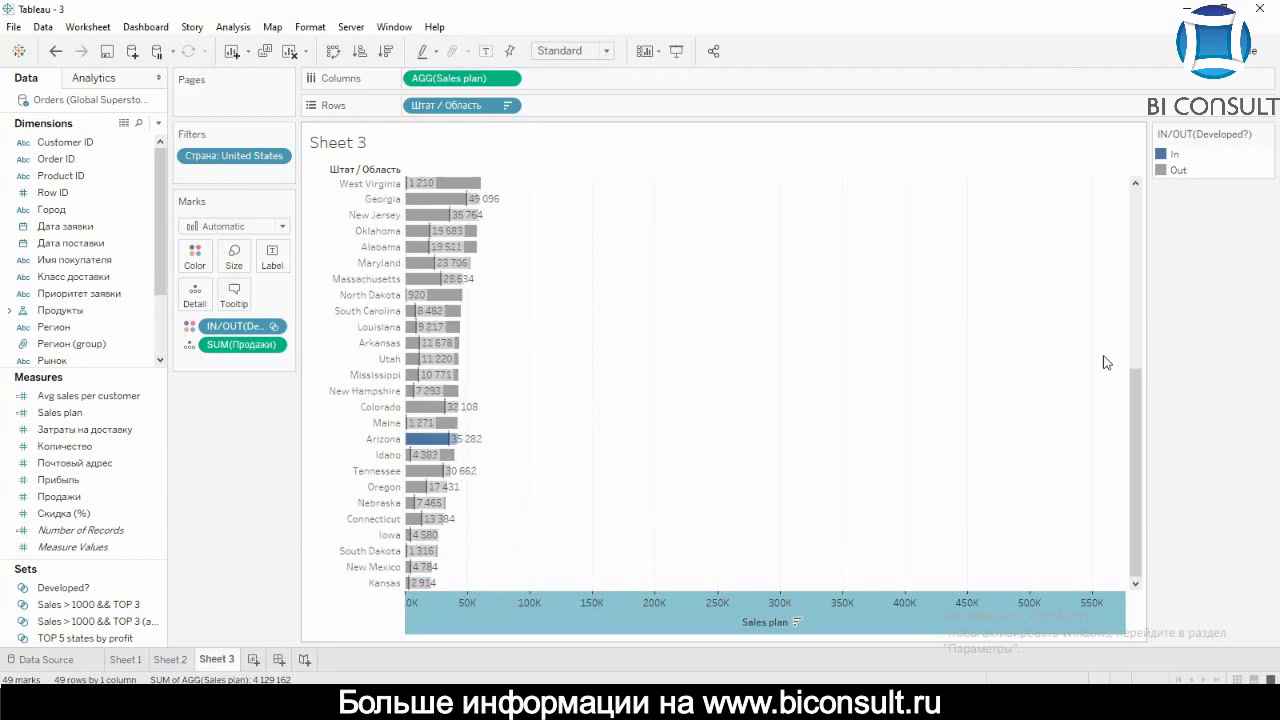
{"action": "left_click_drag", "start_coordinate": [1137, 384], "coordinate": [1162, 185]}
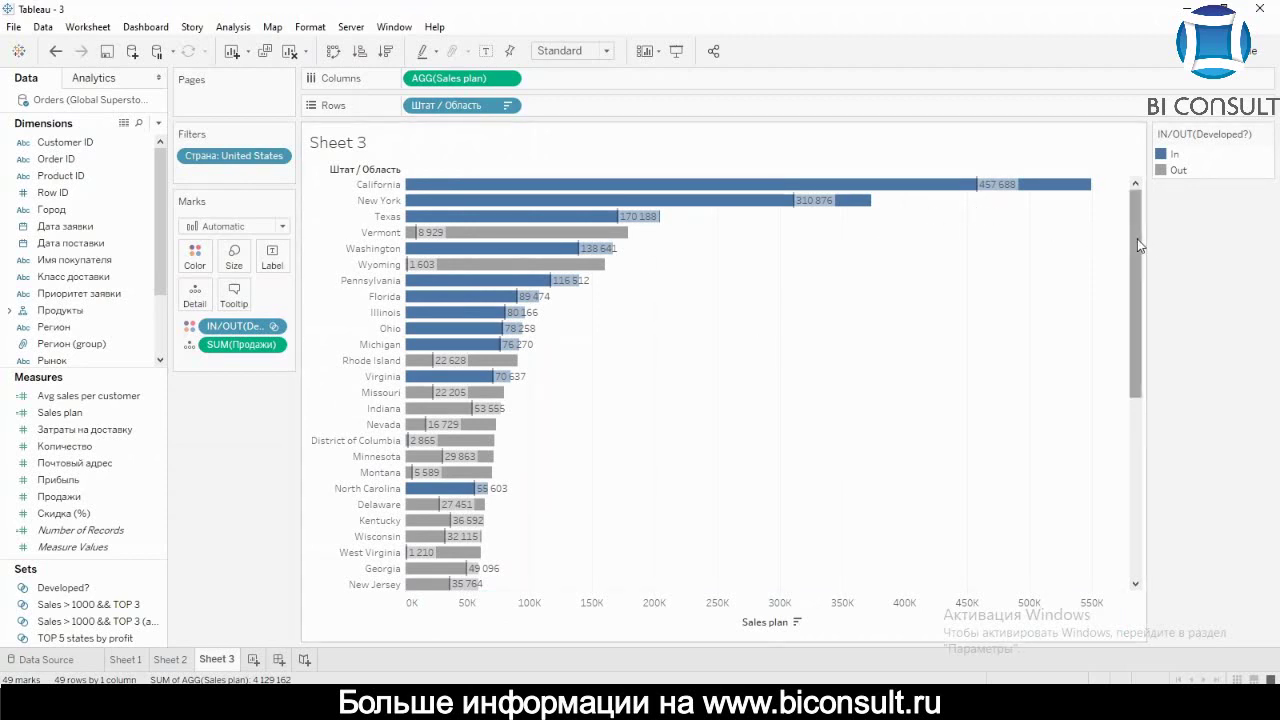
{"action": "mouse_move", "coordinate": [1138, 245]}
{"action": "left_mouse_down"}
{"action": "mouse_move", "coordinate": [1128, 437]}
{"action": "mouse_move", "coordinate": [1132, 240]}
{"action": "left_mouse_up"}
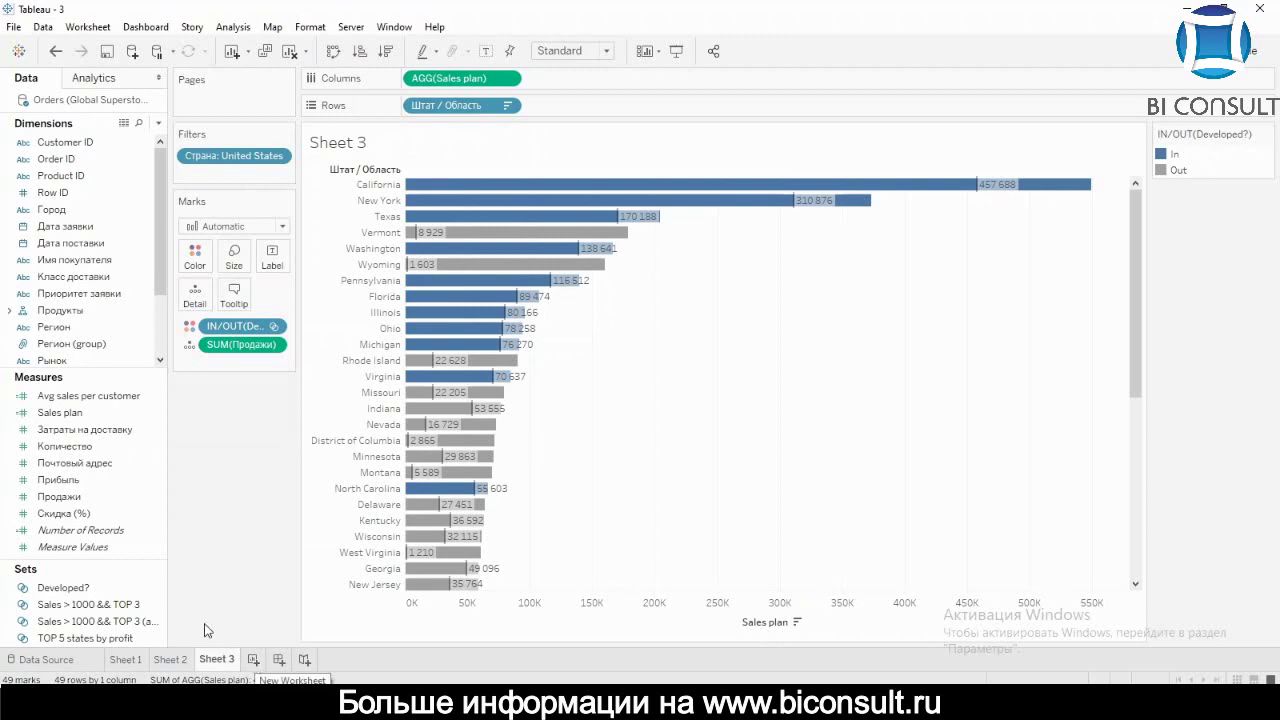
Step: On a new worksheet, chart Продажи as a line over continuous quarters of Дата заявки
{"action": "left_click", "coordinate": [253, 660]}
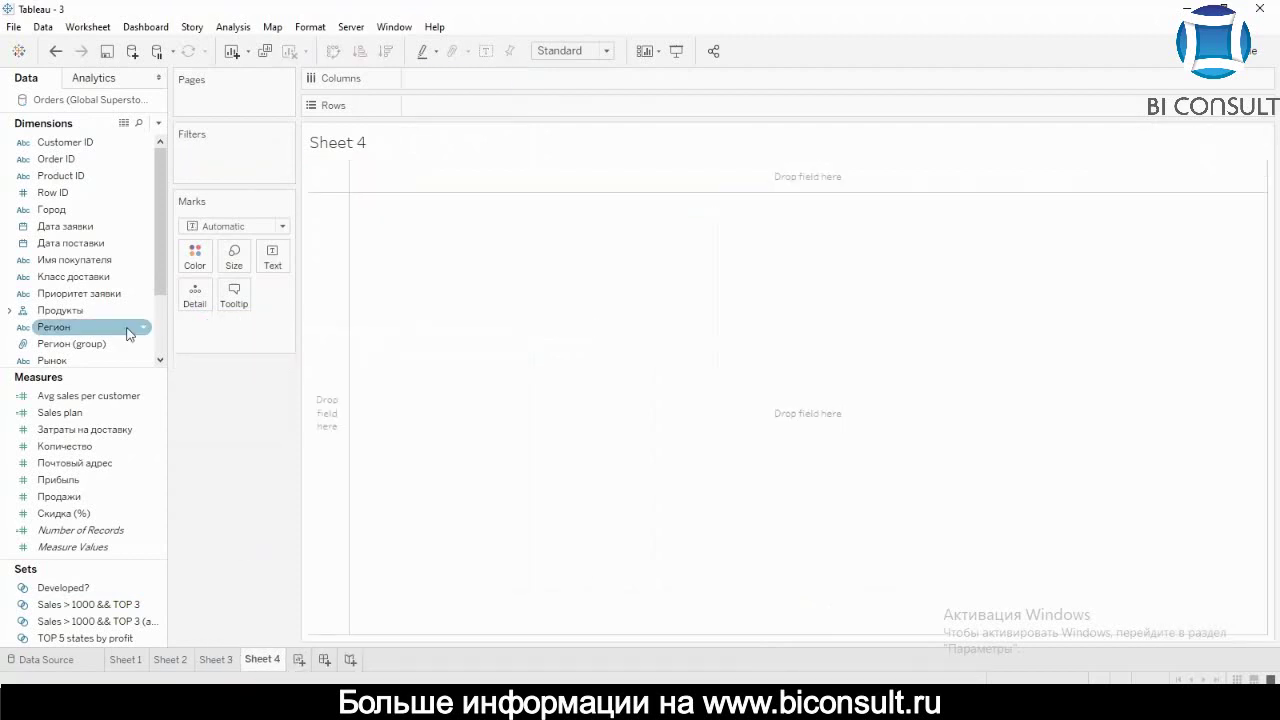
{"action": "left_click", "coordinate": [98, 228]}
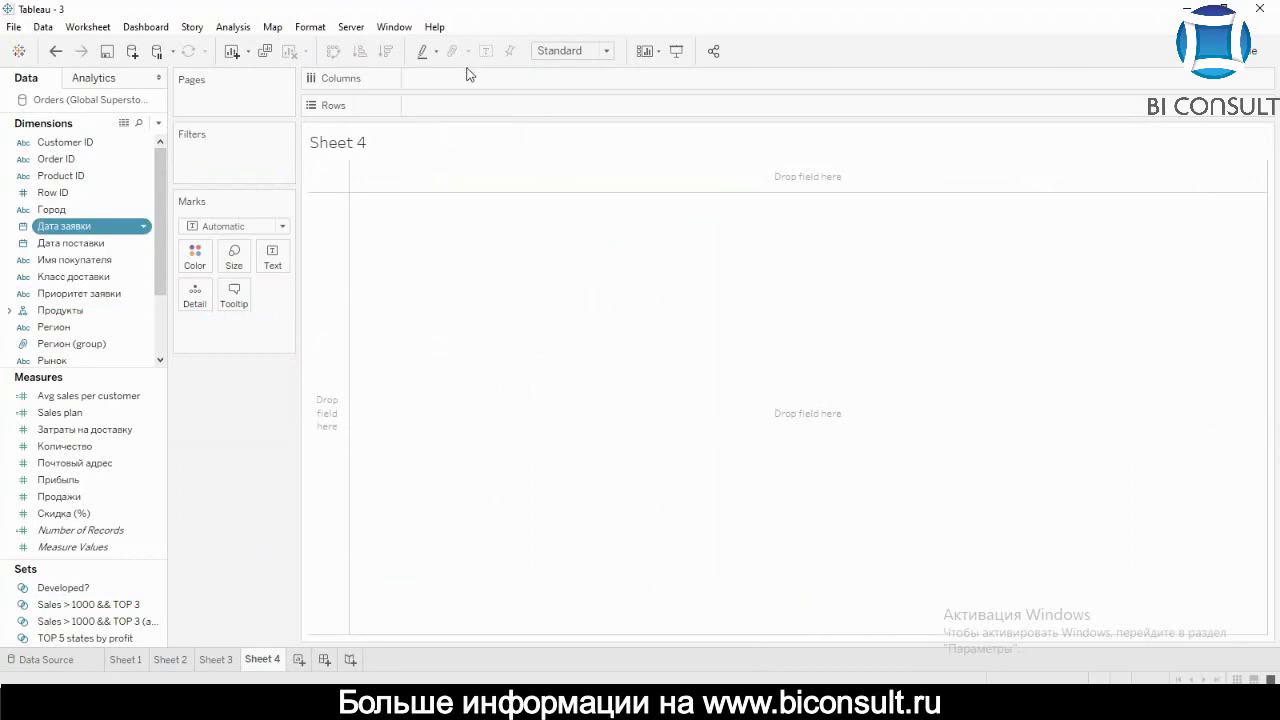
{"action": "left_click_drag", "start_coordinate": [468, 75], "coordinate": [466, 78]}
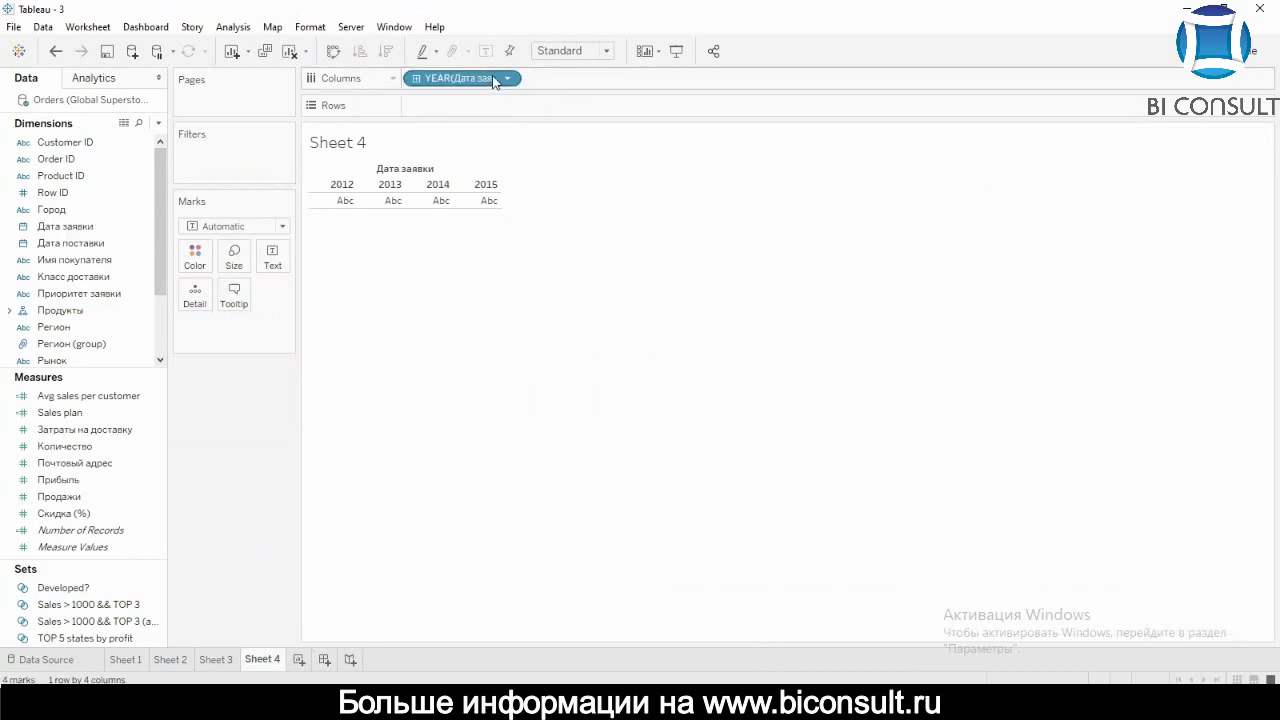
{"action": "left_click", "coordinate": [506, 80]}
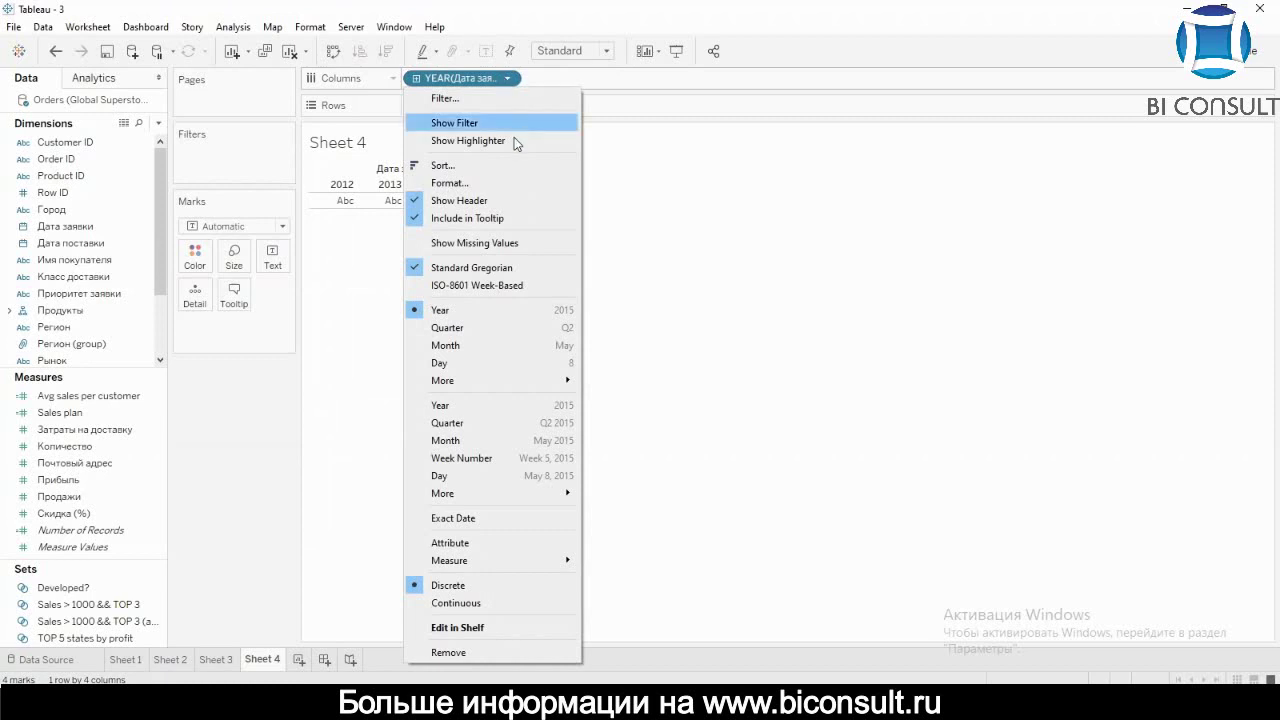
{"action": "left_click", "coordinate": [505, 423]}
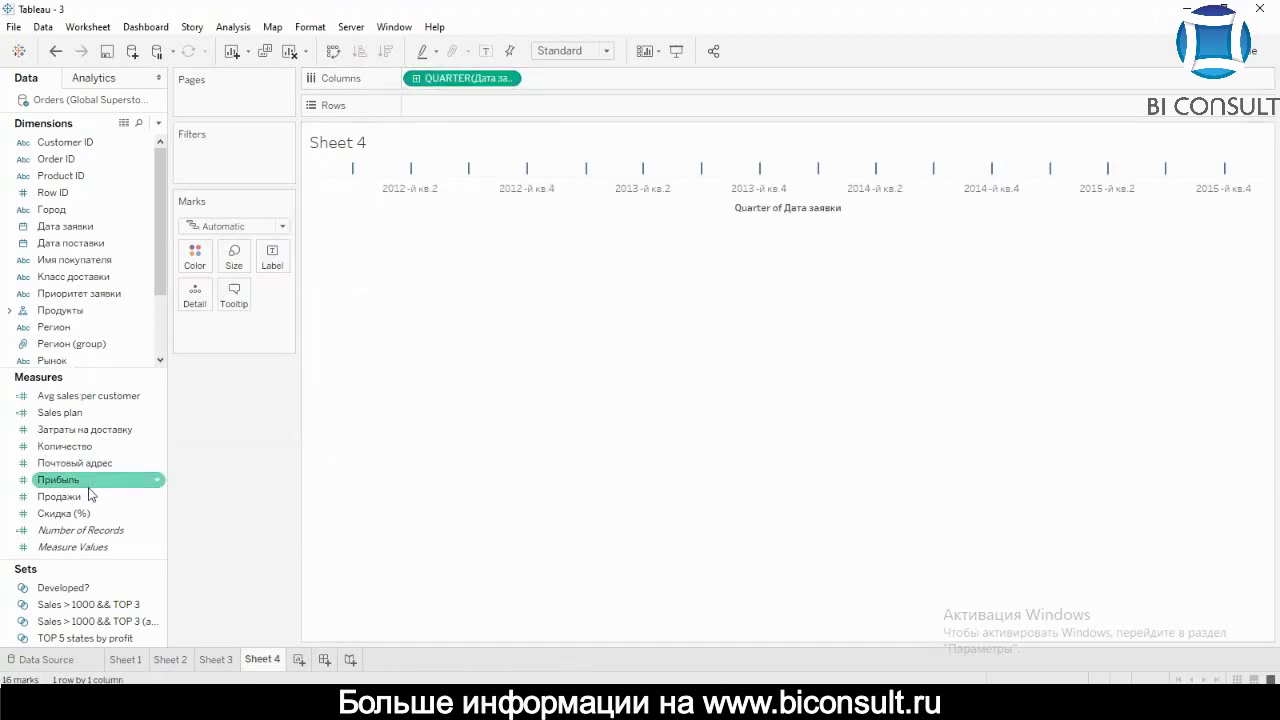
{"action": "left_click_drag", "start_coordinate": [89, 496], "coordinate": [418, 117]}
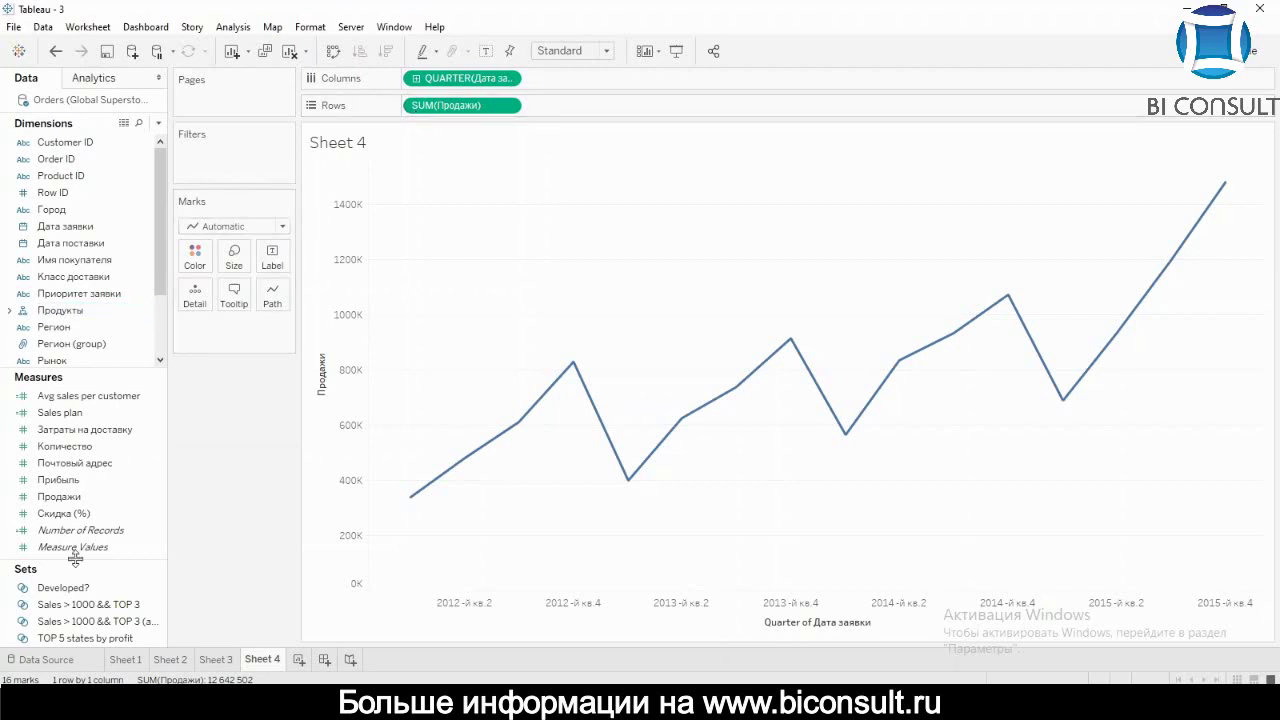
Step: Start a new set from Подкатегория in the Продукты hierarchy and name it TOP 5 subcat
{"action": "left_click_drag", "start_coordinate": [77, 558], "coordinate": [114, 463]}
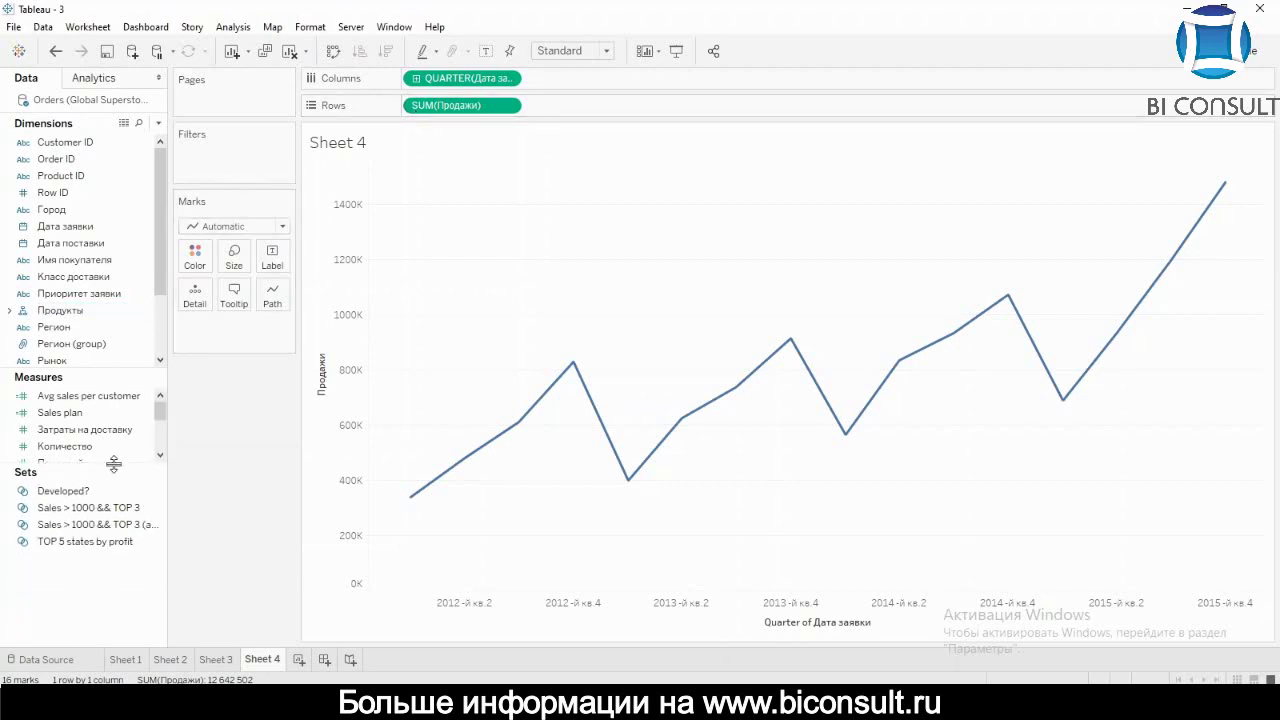
{"action": "right_click", "coordinate": [67, 581]}
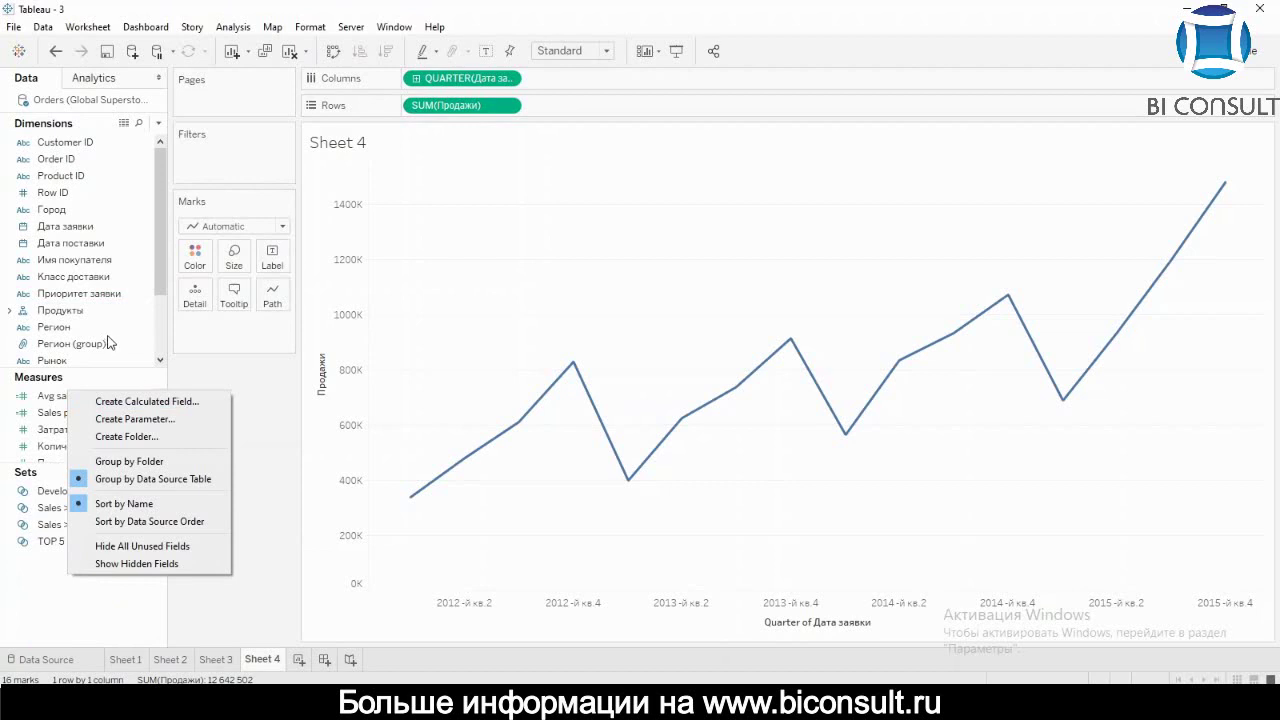
{"action": "left_click", "coordinate": [12, 312]}
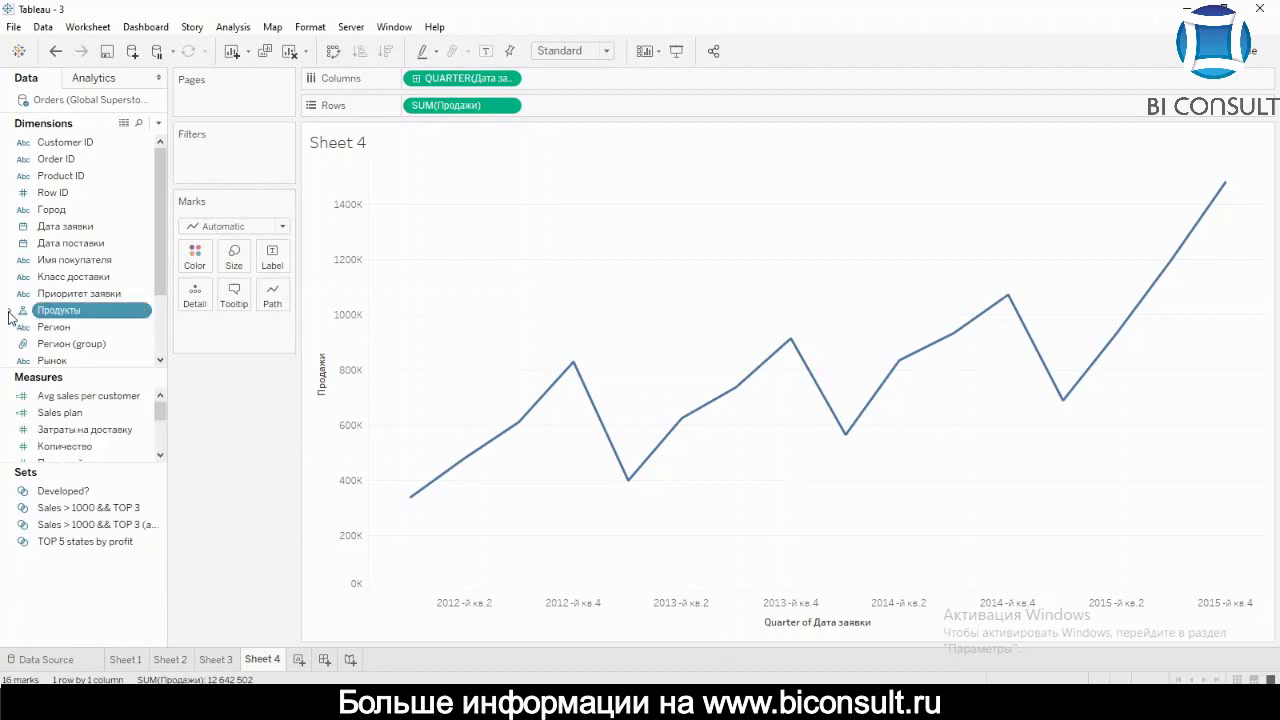
{"action": "left_click", "coordinate": [10, 312]}
{"action": "right_click", "coordinate": [110, 343]}
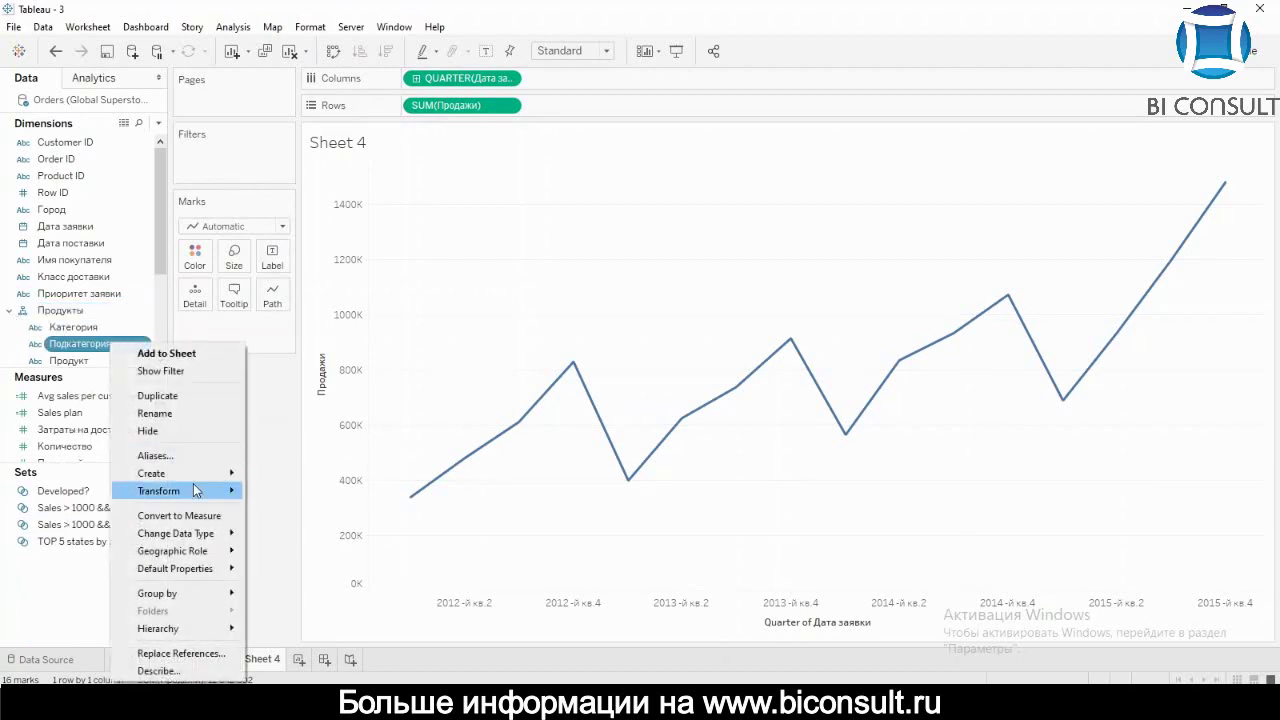
{"action": "mouse_move", "coordinate": [160, 473]}
{"action": "left_click", "coordinate": [280, 512]}
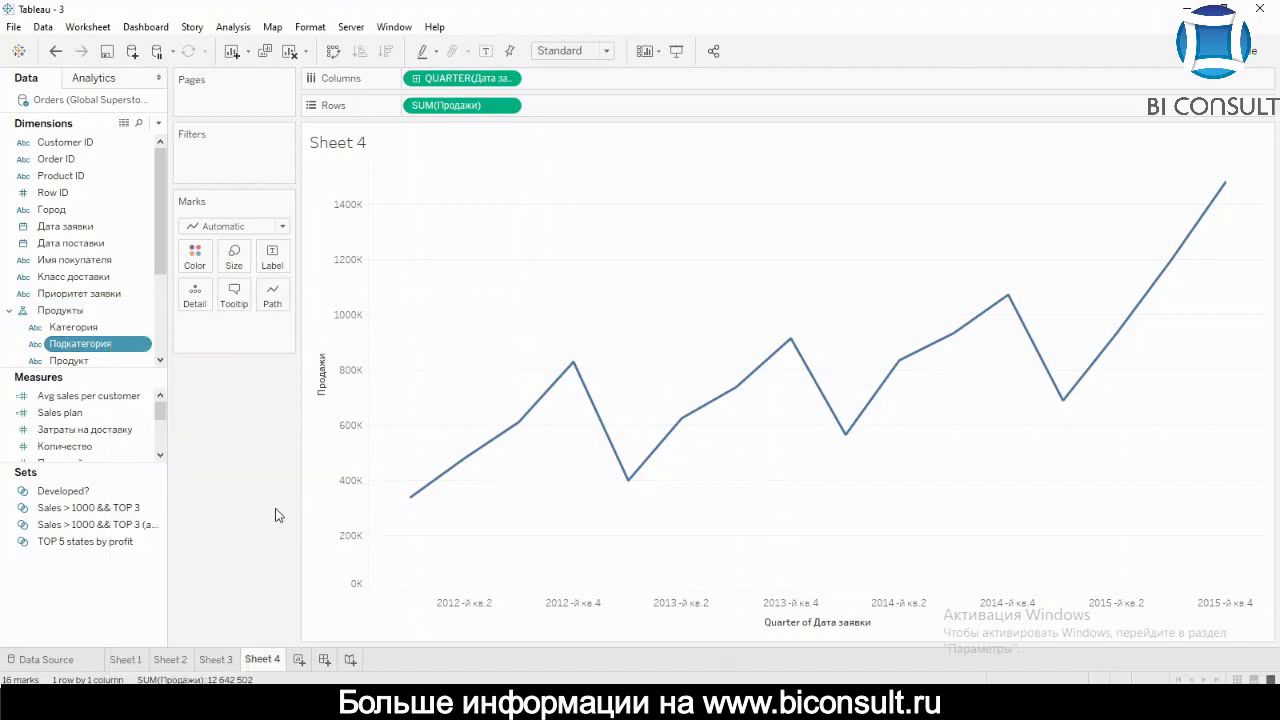
{"action": "key", "text": "BackSpace"}
{"action": "key", "text": "BackSpace"}
{"action": "key", "text": "BackSpace"}
{"action": "key", "text": "BackSpace"}
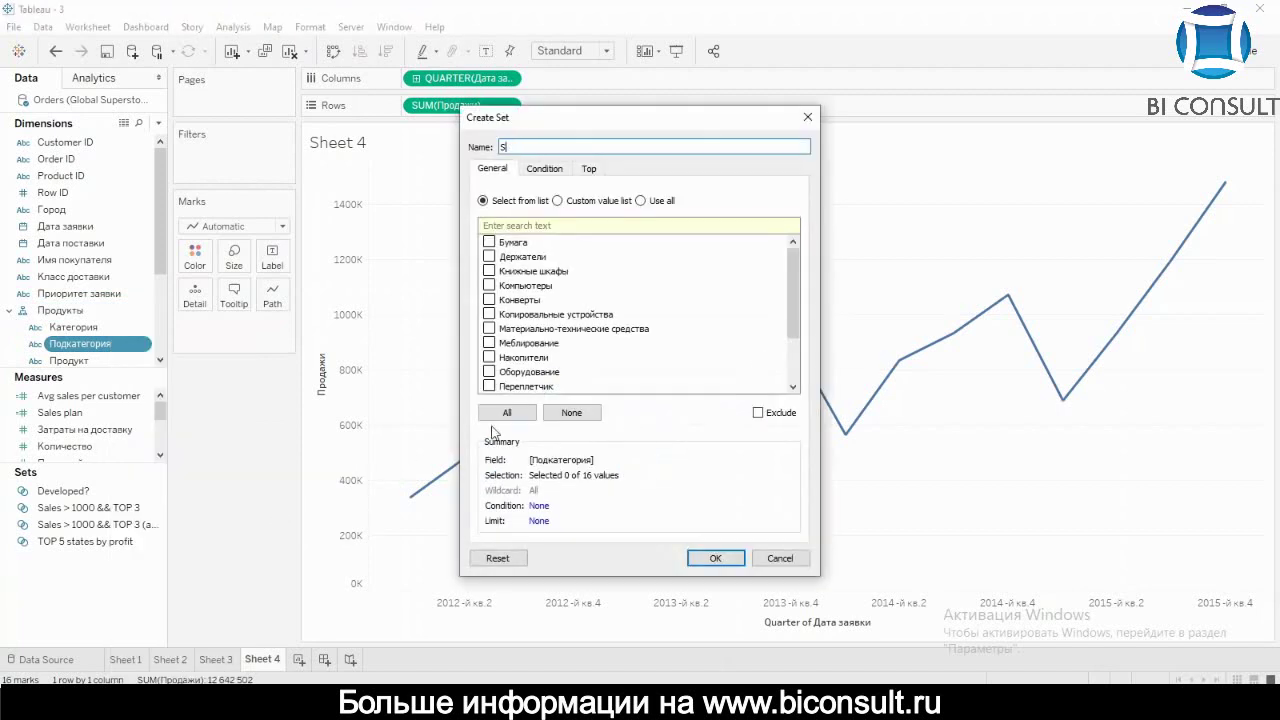
{"action": "type", "text": "TOp"}
{"action": "key", "text": "BackSpace"}
{"action": "key", "text": "BackSpace"}
{"action": "type", "text": "P 5 subcat"}
Step: Limit the set by field to the top subcategories by Sum of Продажи and save it
{"action": "left_click", "coordinate": [590, 172]}
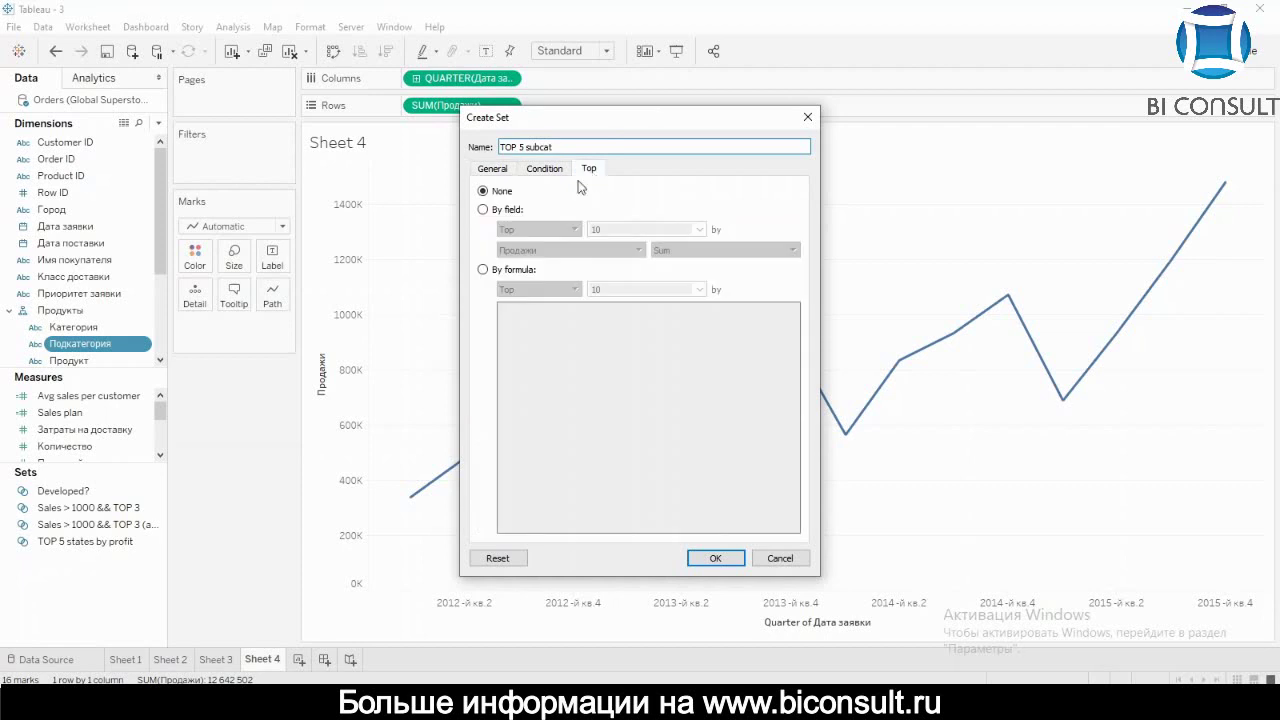
{"action": "left_click", "coordinate": [505, 209]}
{"action": "left_click", "coordinate": [607, 229]}
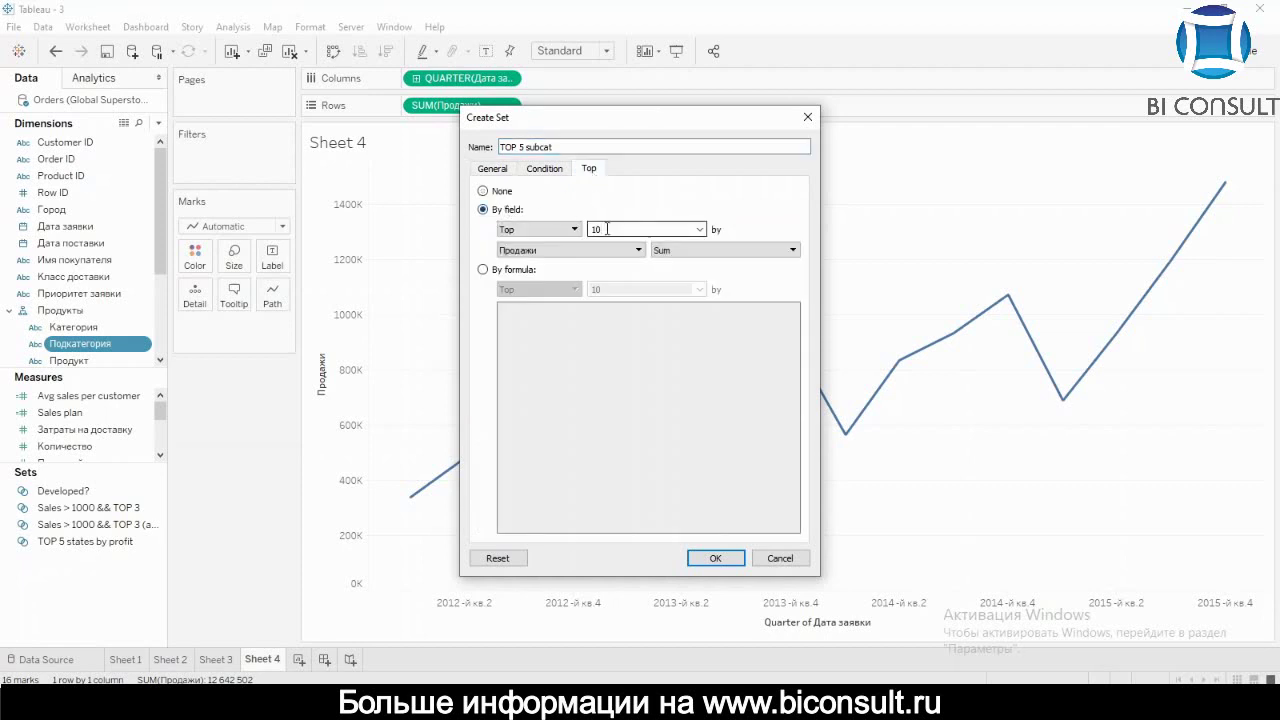
{"action": "left_click", "coordinate": [727, 560]}
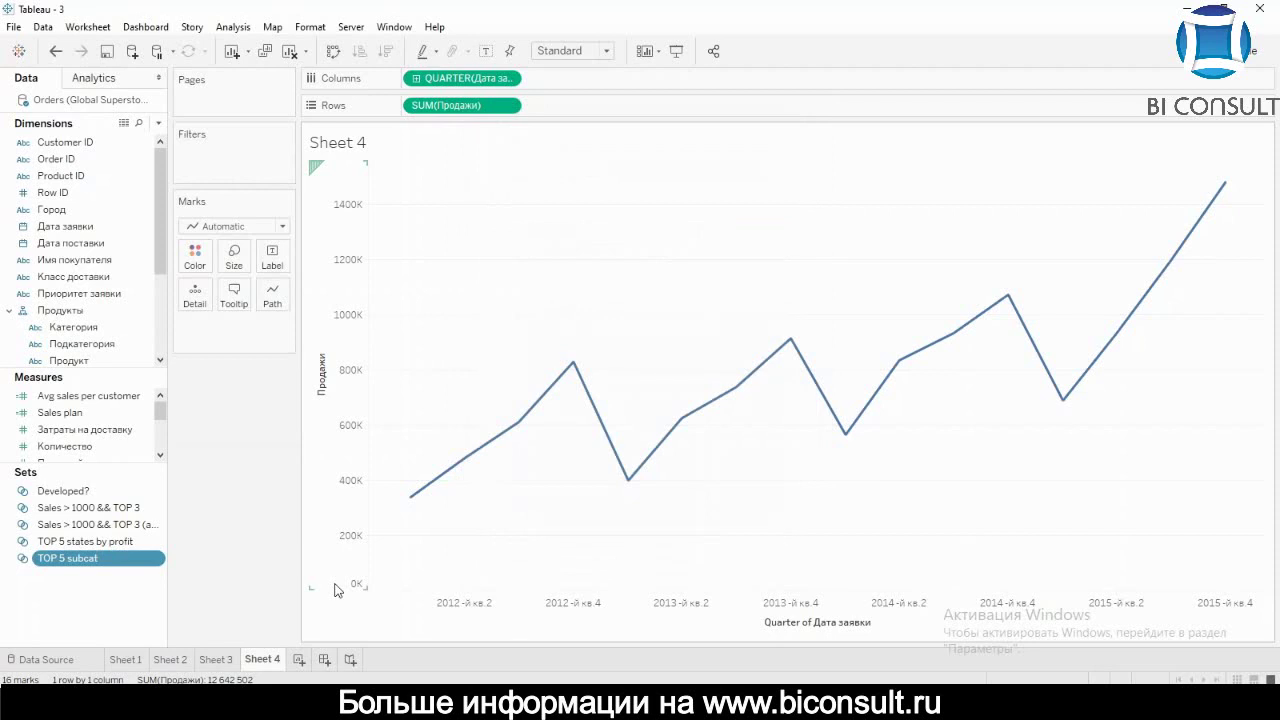
Step: Create a calculated field named TOP 5 subcat
{"action": "right_click", "coordinate": [11, 611]}
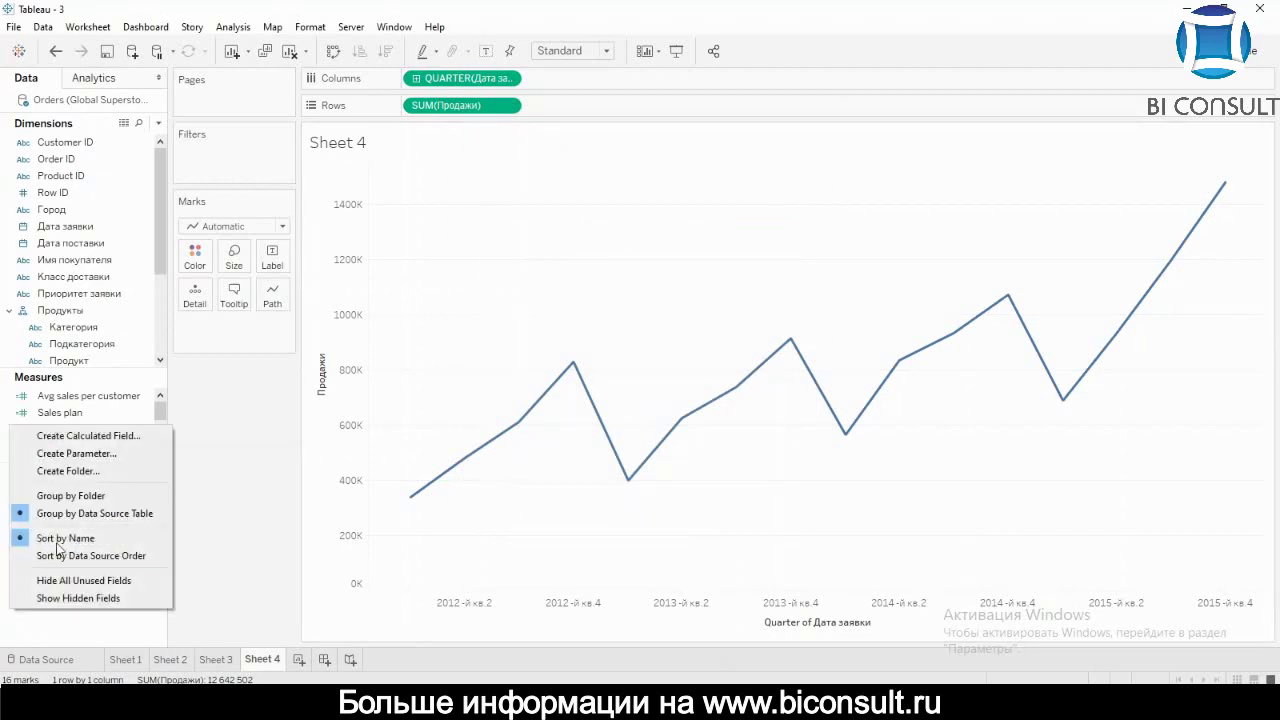
{"action": "left_click", "coordinate": [128, 437]}
{"action": "key", "text": "BackSpace"}
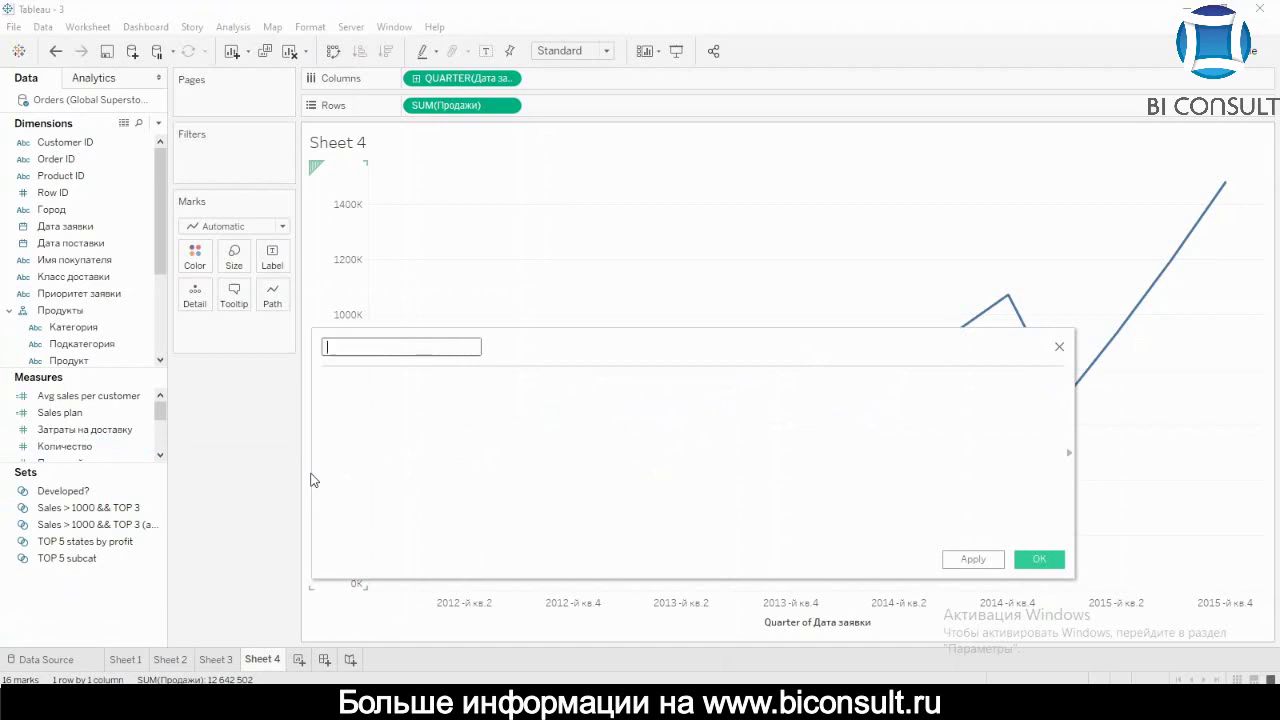
{"action": "type", "text": "TOP 5 subcat"}
{"action": "key", "text": "Tab"}
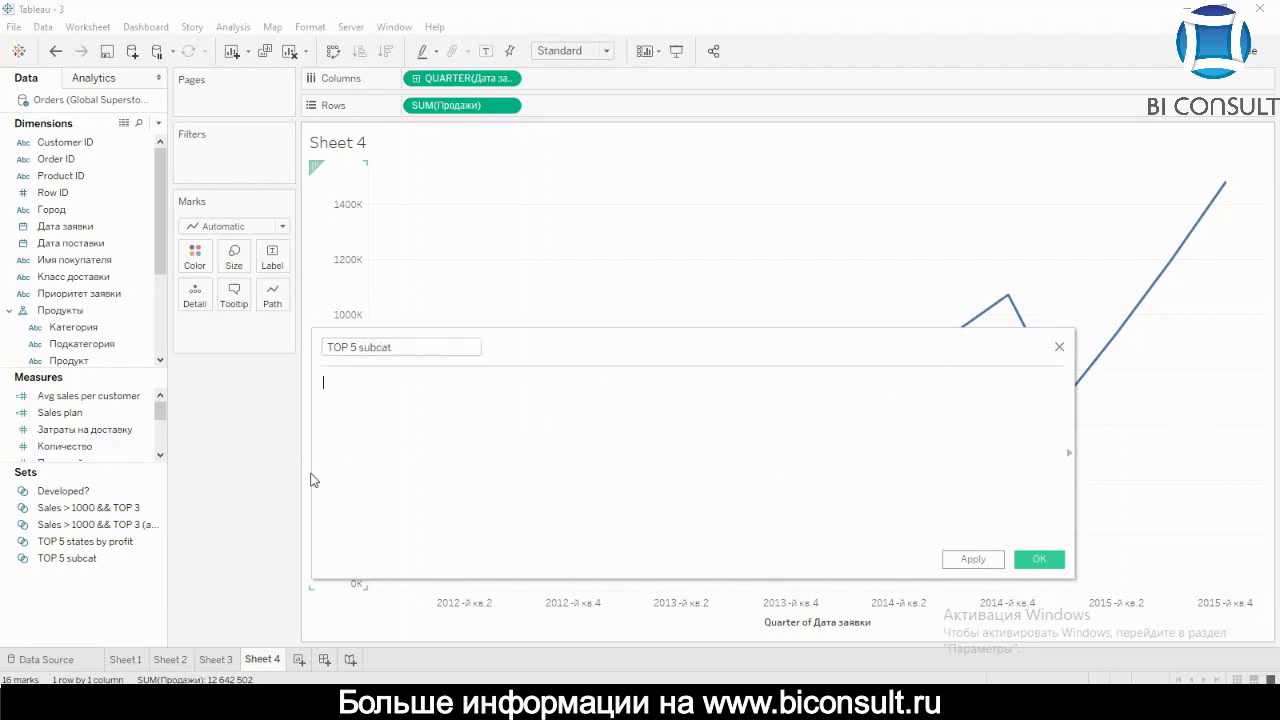
Step: Begin the formula with IIF, using the [TOP 5 subcat] set as its test
{"action": "type", "text": "IIF"}
{"action": "key", "text": "Return"}
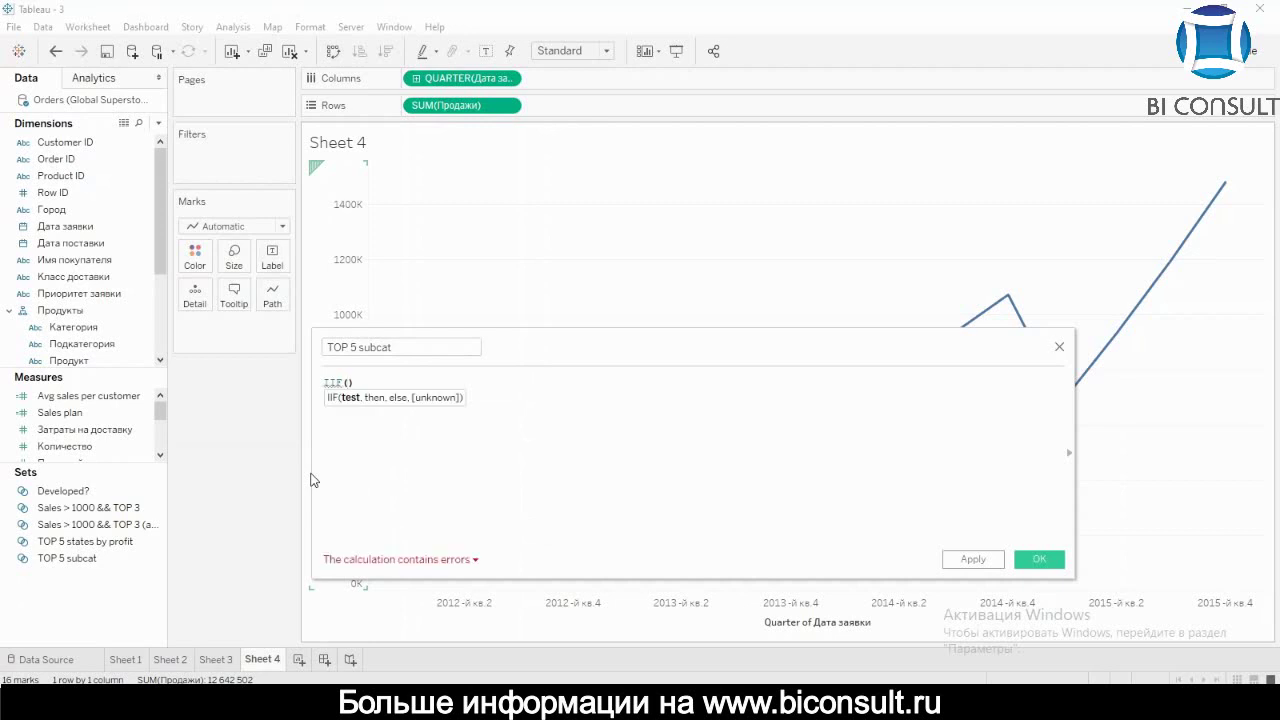
{"action": "type", "text": "TOP"}
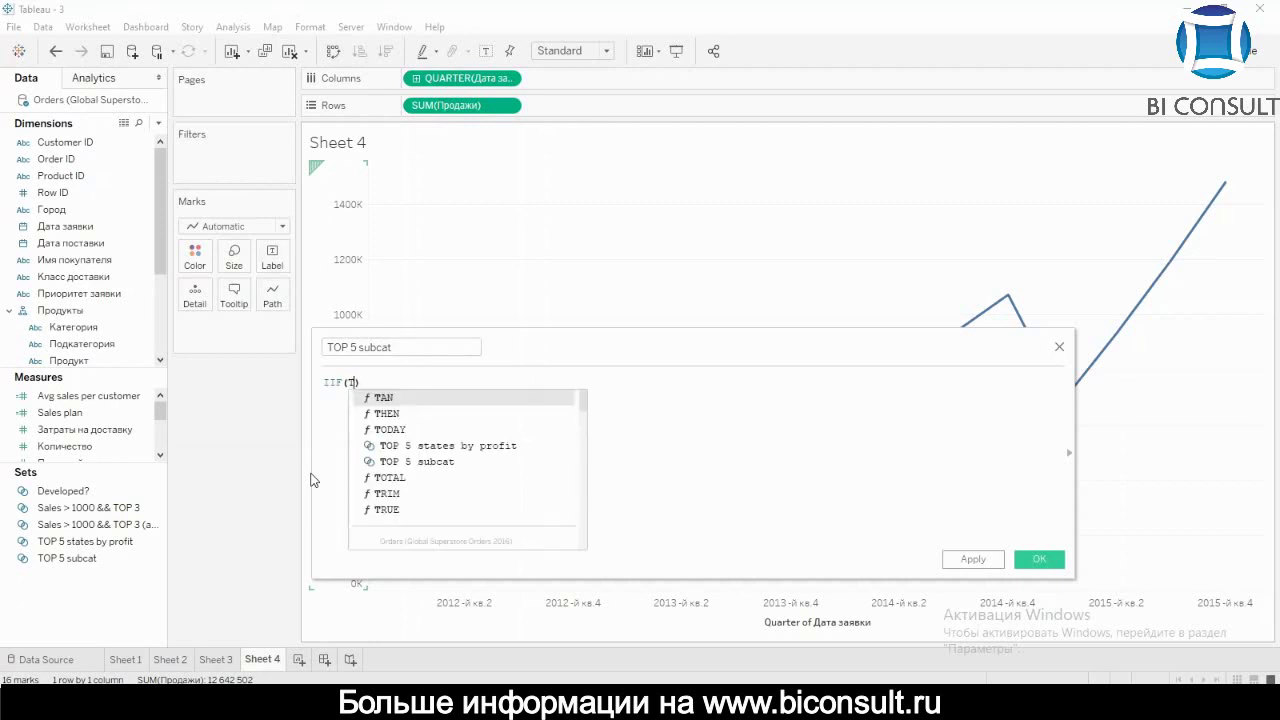
{"action": "key", "text": "Down"}
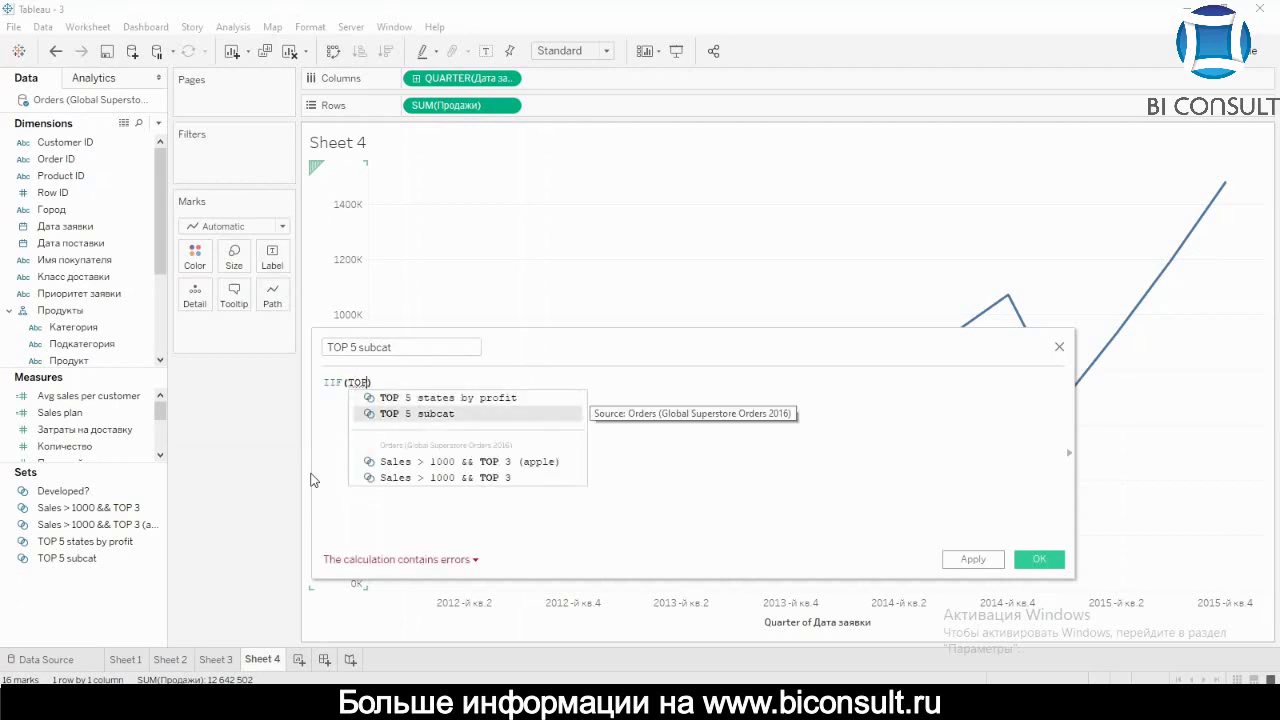
{"action": "key", "text": "Return"}
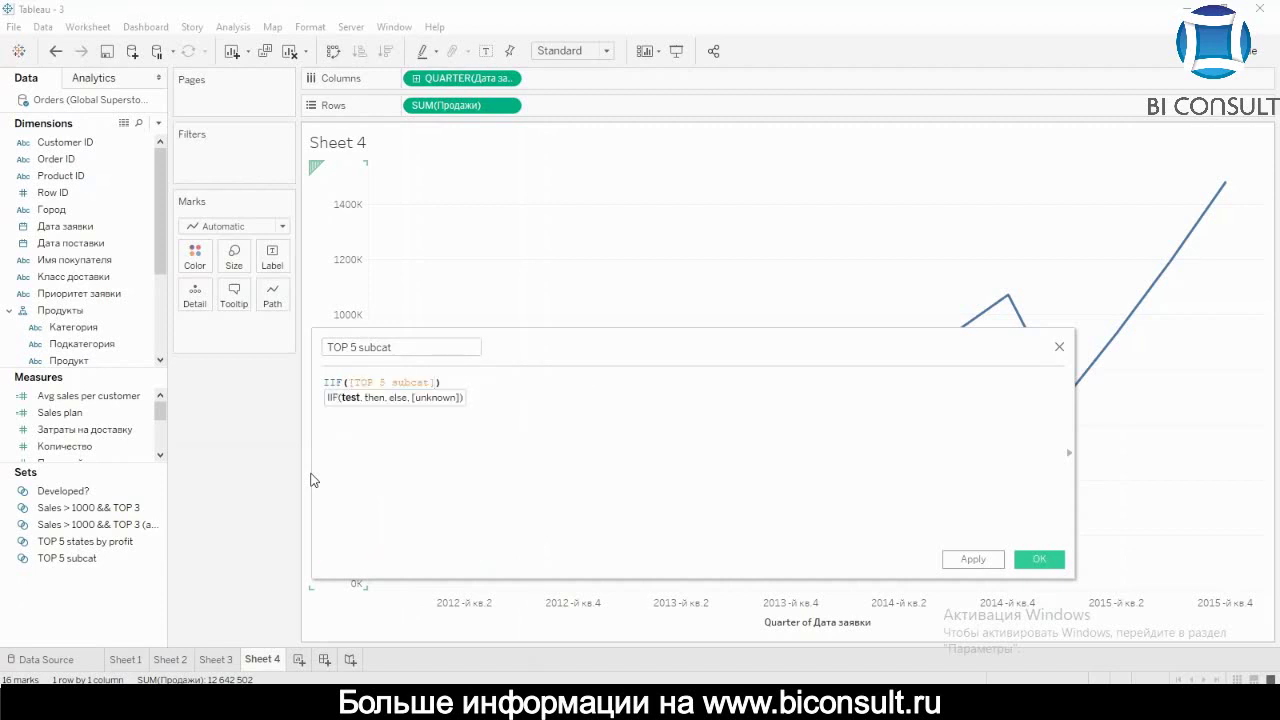
Step: Enter [Подкатегория] as the then argument of the IIF formula
{"action": "type", "text": ","}
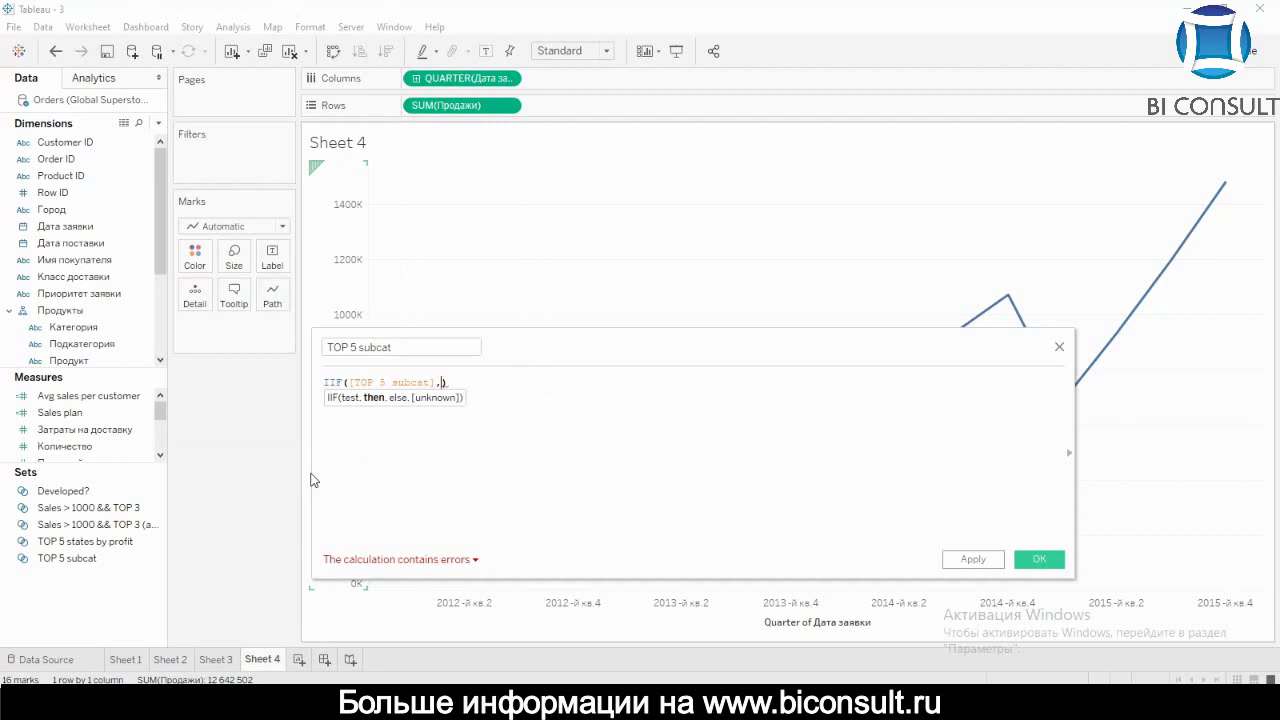
{"action": "type", "text": "S"}
{"action": "key", "text": "BackSpace"}
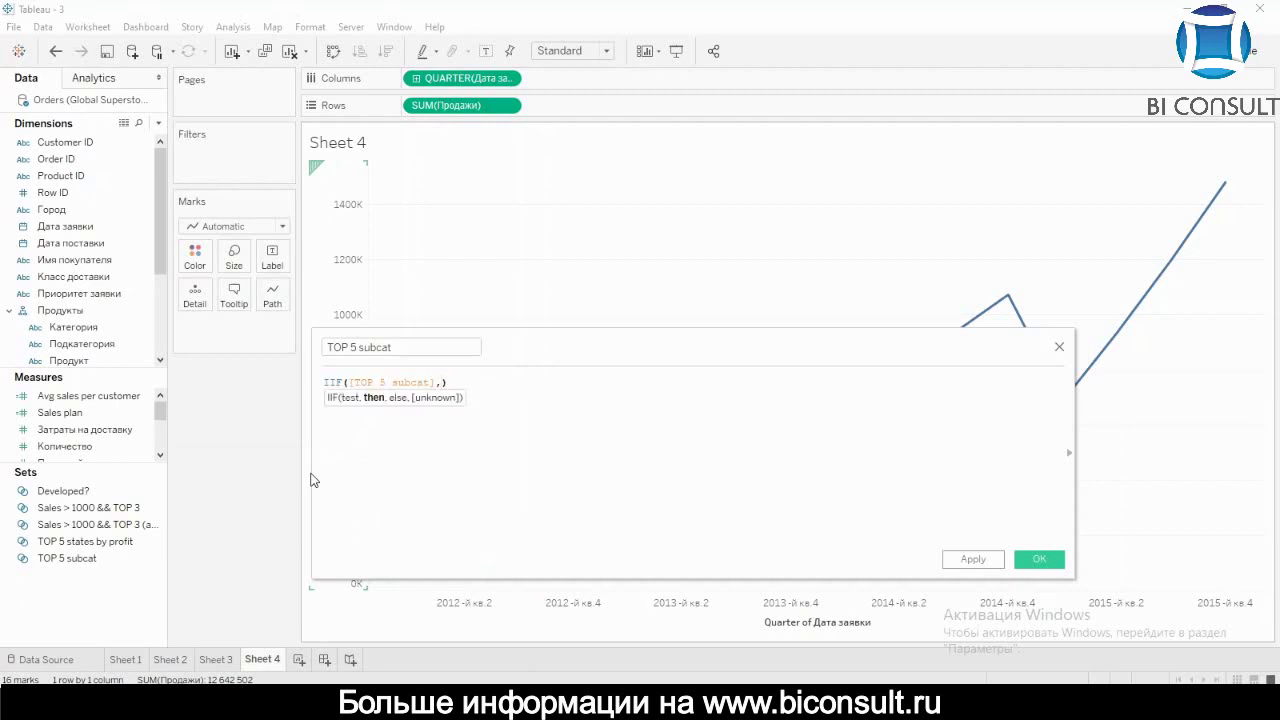
{"action": "type", "text": "Пр"}
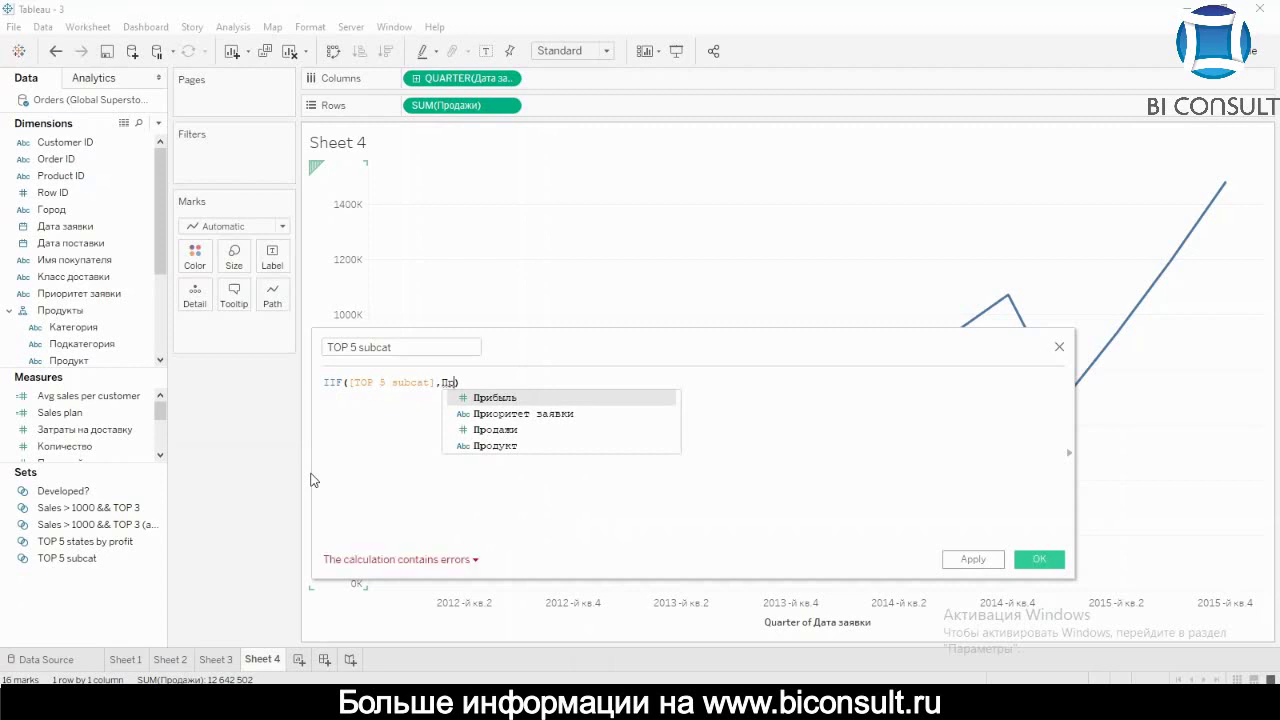
{"action": "key", "text": "BackSpace"}
{"action": "type", "text": "л"}
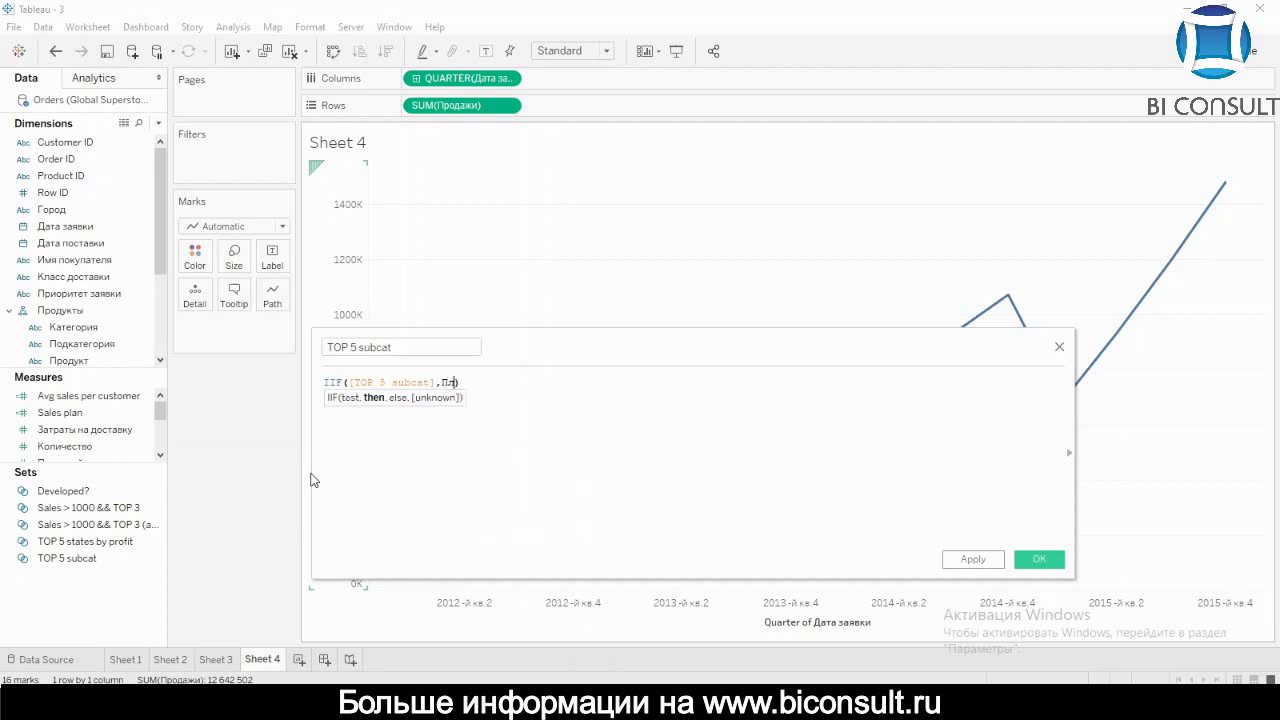
{"action": "key", "text": "BackSpace"}
{"action": "type", "text": "о"}
{"action": "key", "text": "Return"}
{"action": "type", "text": "б"}
{"action": "key", "text": "Escape"}
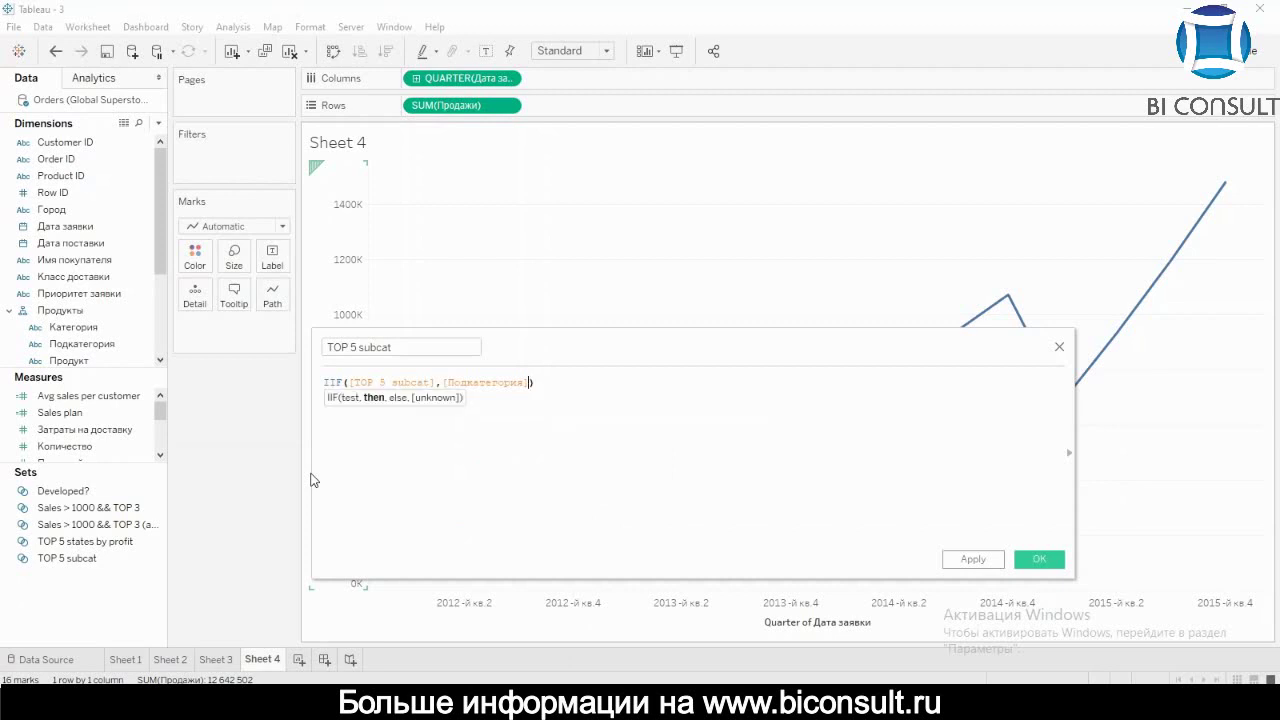